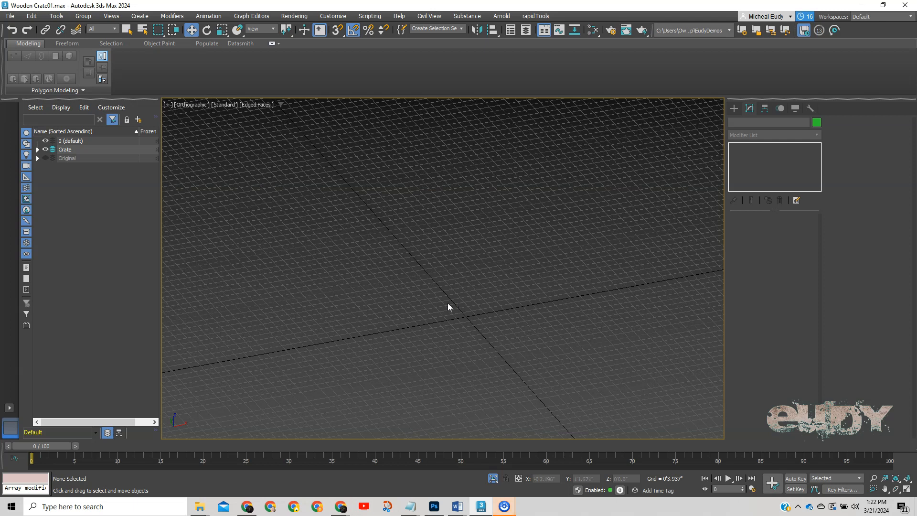
Draw a plane in the front view, about 3'10.9" long and 4'11" wide
alt+middle_drag(448, 303, 387, 230)
scroll(428, 285, up, 3)
scroll(386, 249, down, 4)
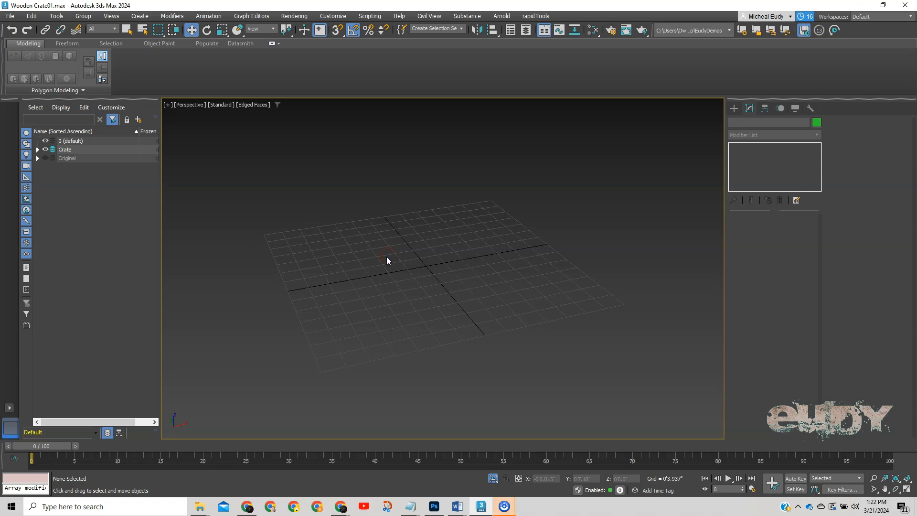
key(f)
mouse_move(485, 268)
middle_down()
mouse_move(487, 223)
mouse_move(490, 256)
middle_up()
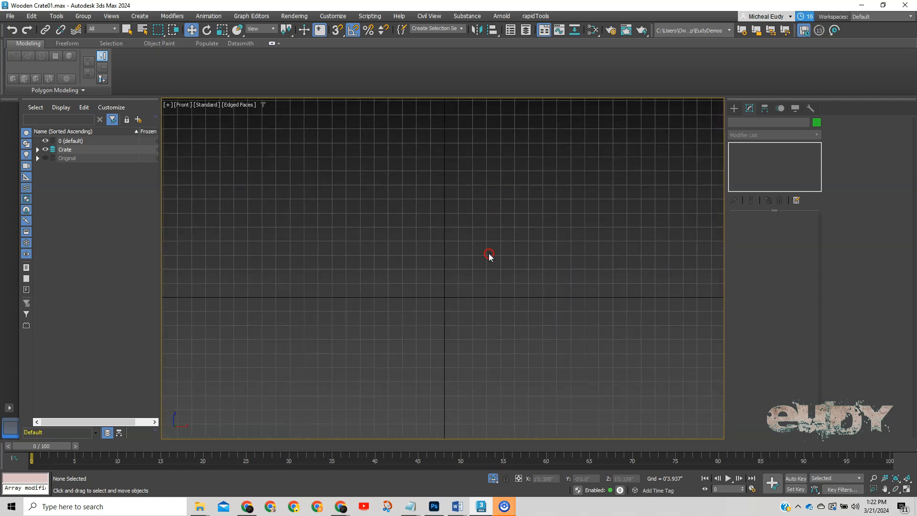
click(736, 109)
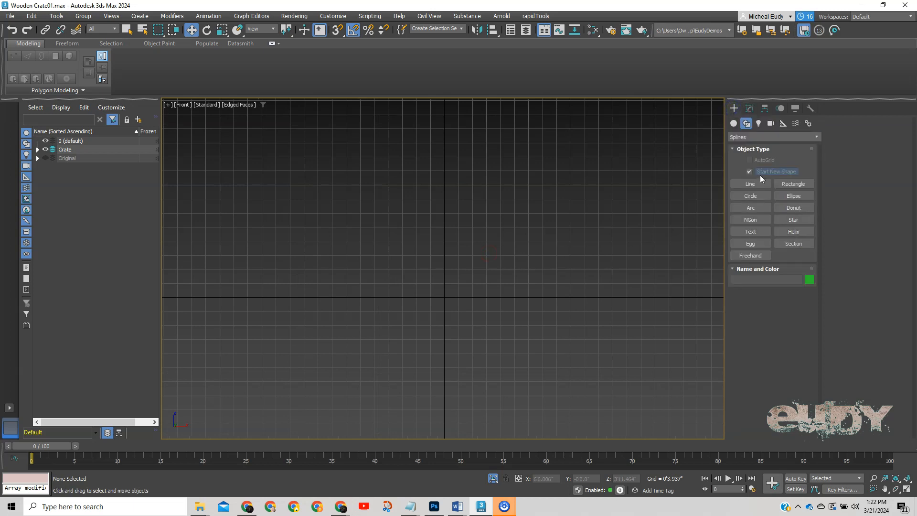
click(733, 123)
click(798, 220)
drag(327, 135, 546, 312)
Set the plane's length segments and width segments to 4
double_click(778, 341)
key(Return)
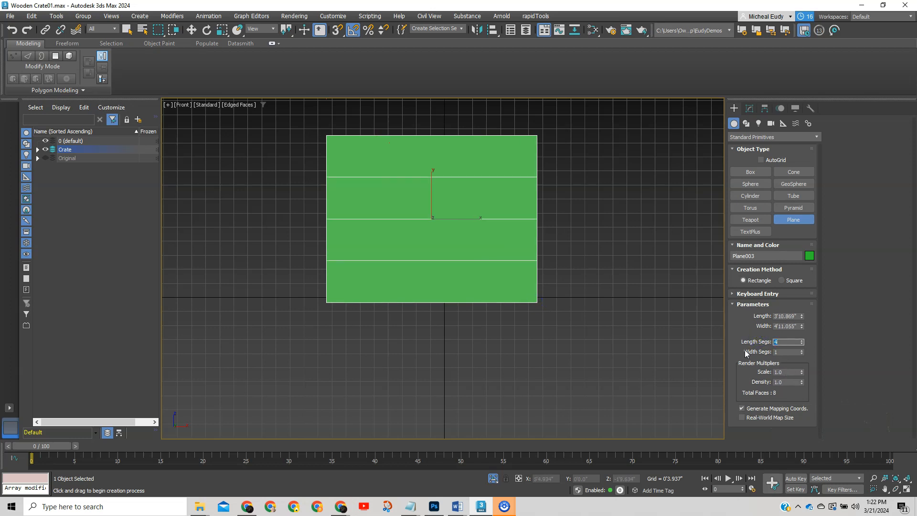
click(778, 351)
drag(791, 353, 739, 345)
text(4)
key(Return)
middle_drag(346, 223, 356, 254)
Replace the existing material node in the Slate Material Editor with a new Physical Material
click(592, 31)
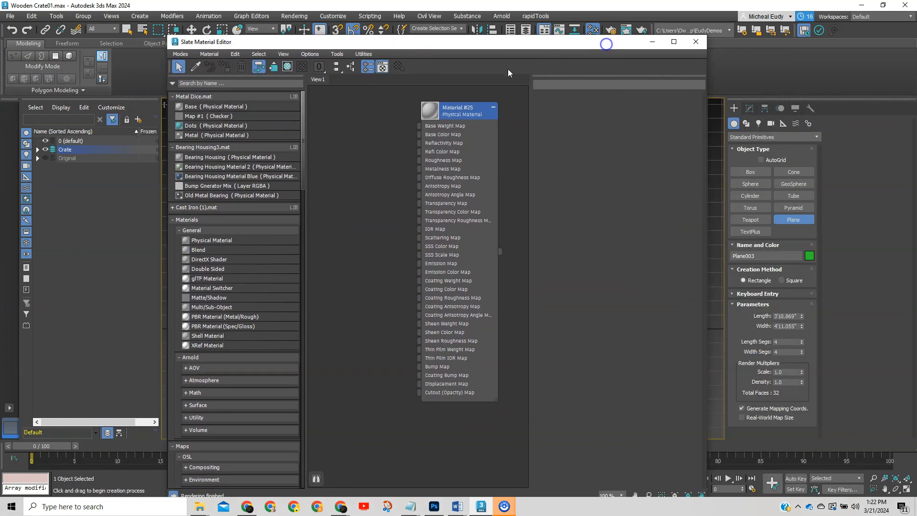
double_click(460, 112)
key(Delete)
click(200, 243)
drag(200, 243, 453, 156)
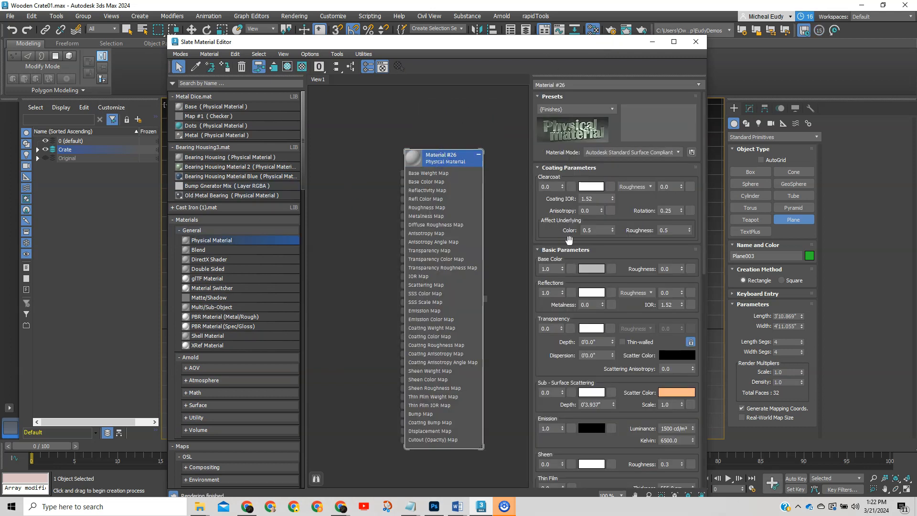
Set the new material's reflection roughness to 0.8
drag(546, 234, 547, 145)
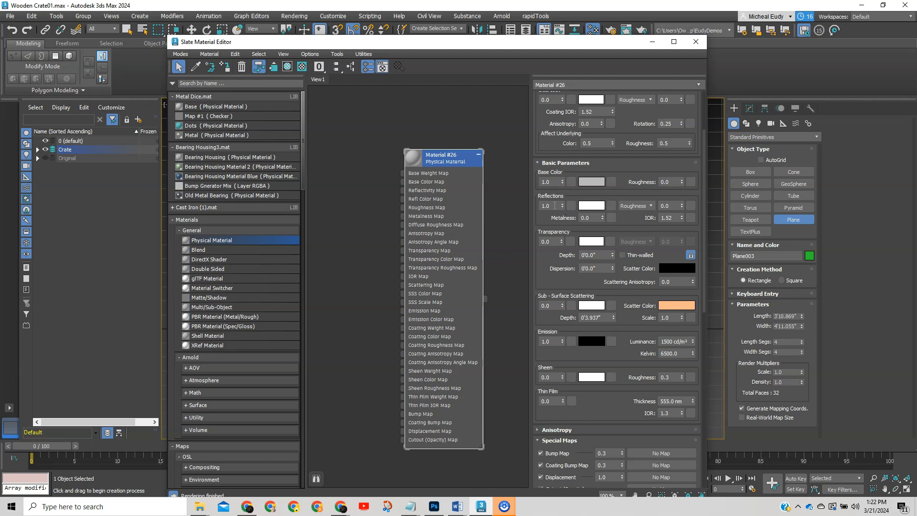
drag(676, 205, 633, 206)
text(.6)
key(Return)
text(.8)
key(Return)
Assign the new Physical Material to the selected plane and close the material editor
right_click(442, 166)
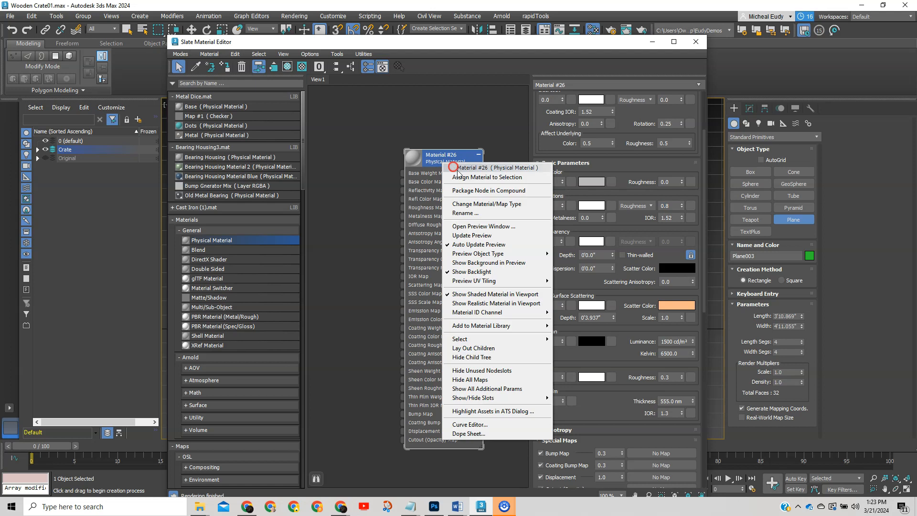
click(459, 174)
click(688, 43)
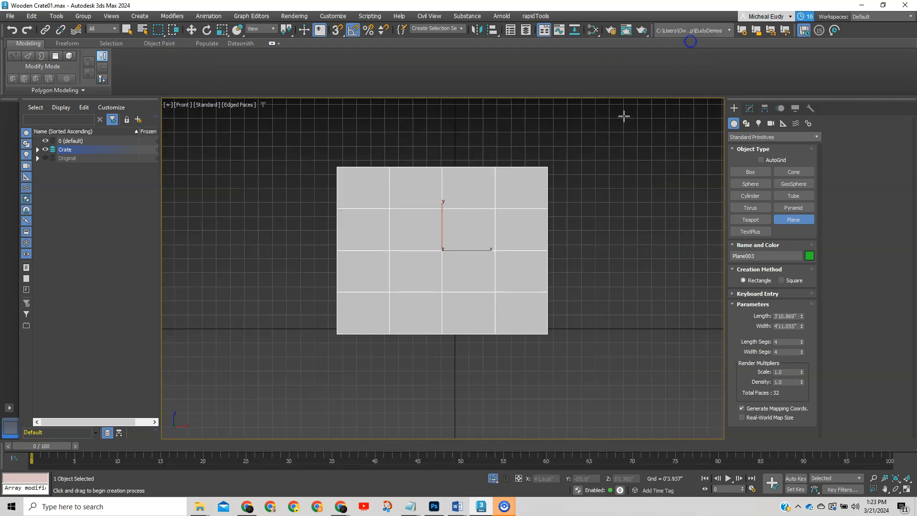
Reduce the plane's length and width segments to 1 and set both its length and width to 4'
click(749, 108)
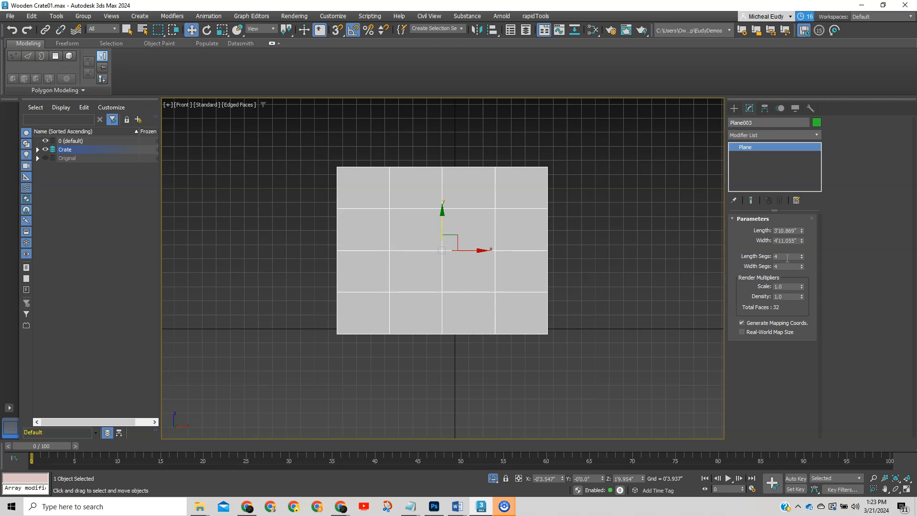
right_click(802, 257)
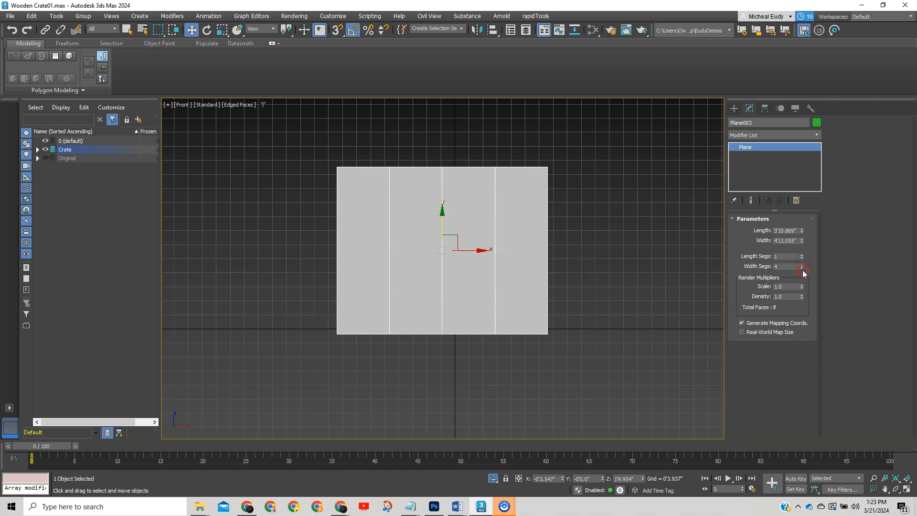
right_click(801, 266)
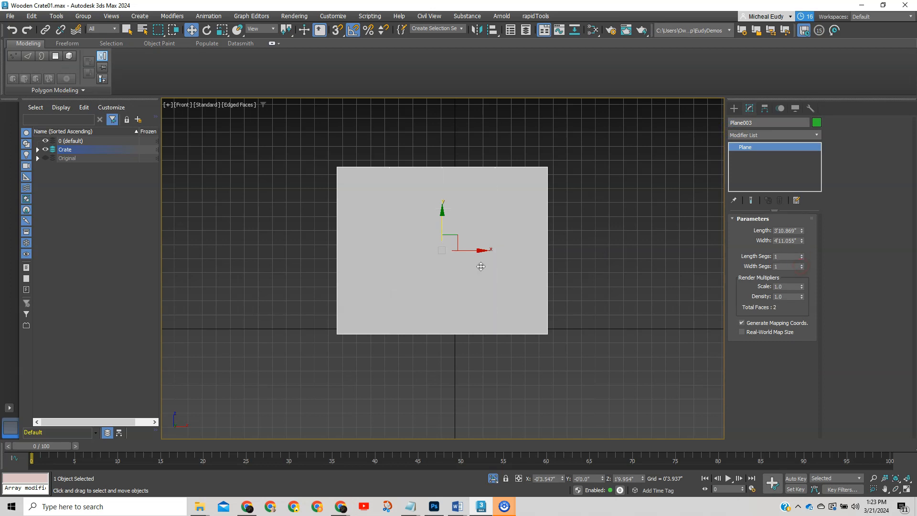
double_click(798, 241)
text(4')
key(Return)
drag(798, 231, 738, 228)
text(4')
key(Return)
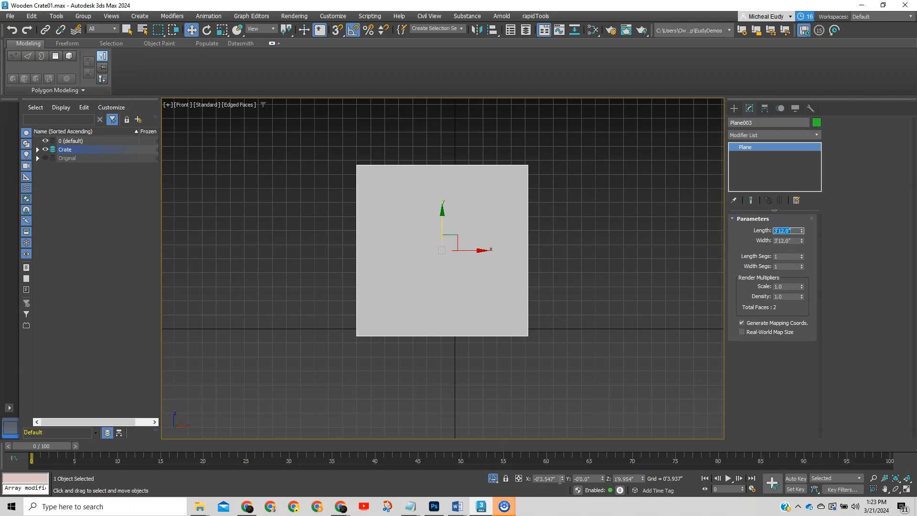
Position the plane at X 0 and Z 2' so its lower edge rests on the ground line
right_click(631, 333)
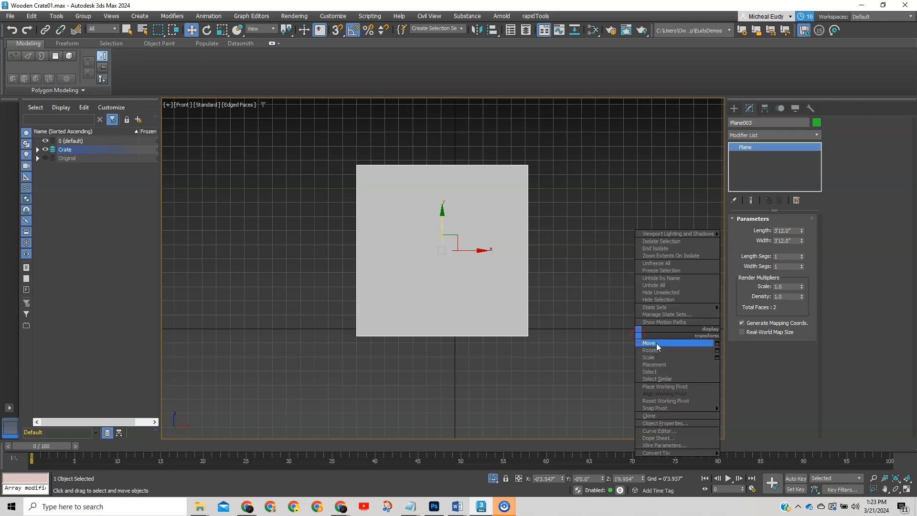
click(586, 367)
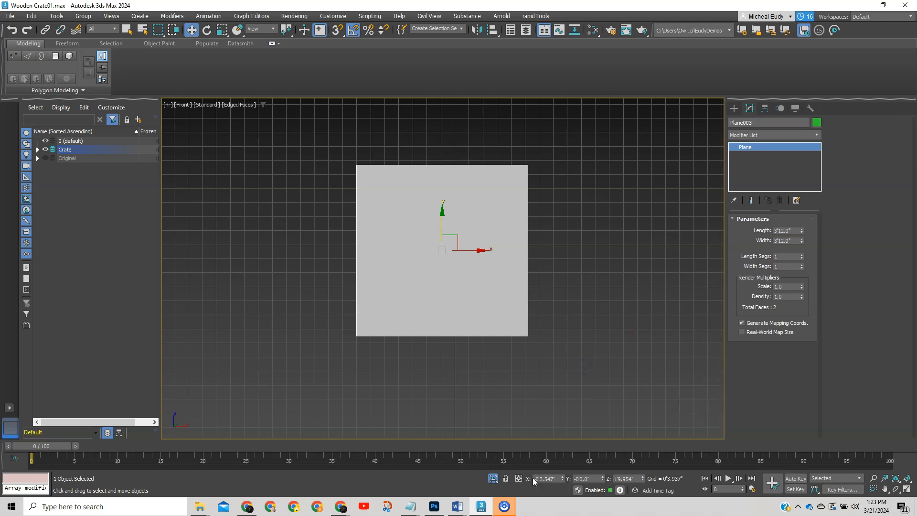
right_click(563, 479)
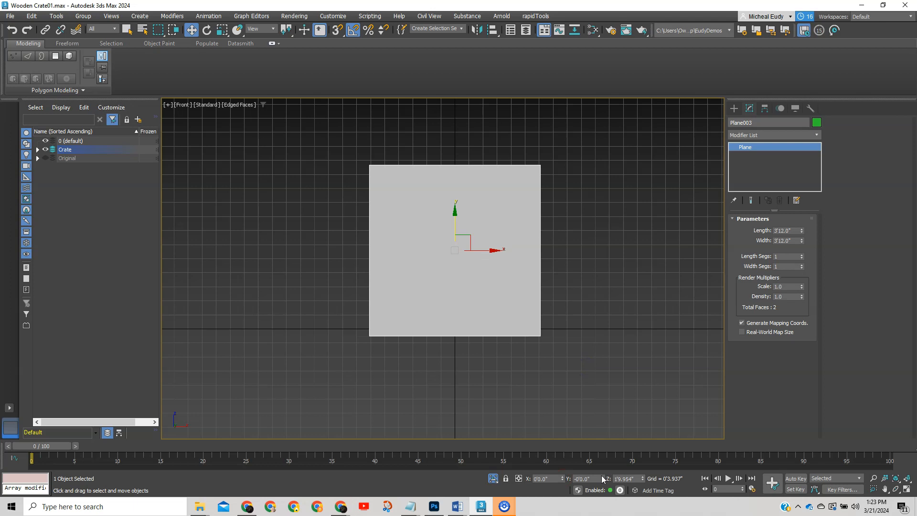
right_click(643, 479)
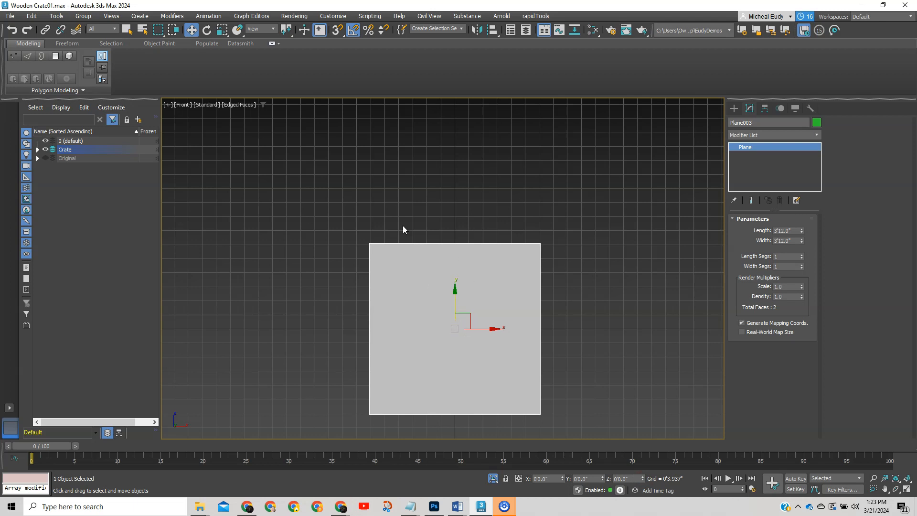
drag(631, 478, 598, 474)
text(2)
key(Return)
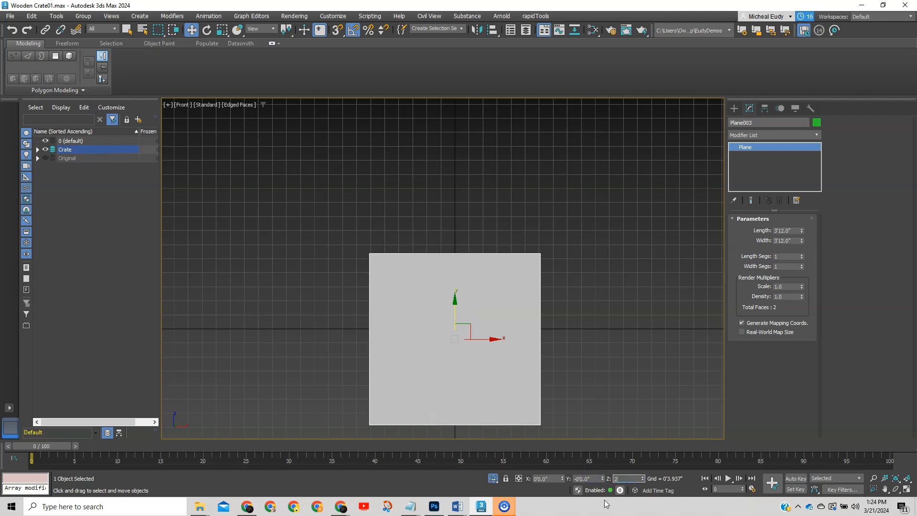
key(Return)
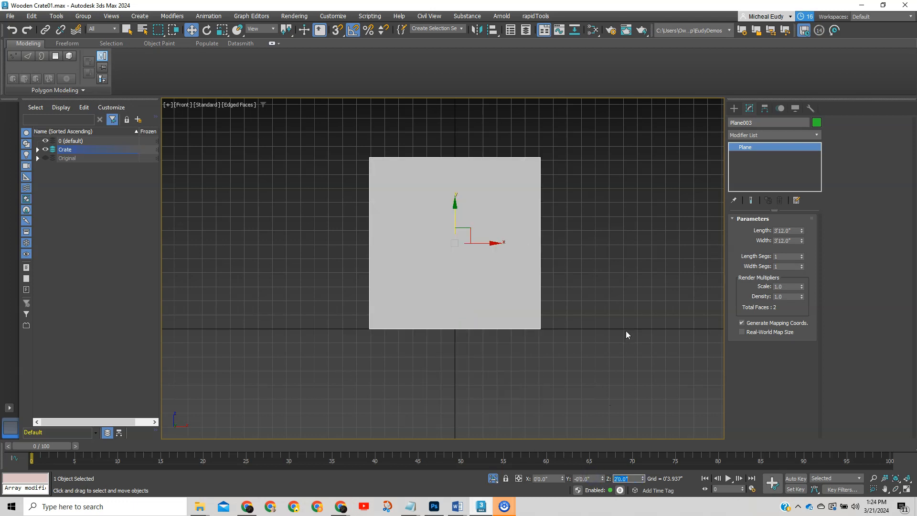
Return to the front view and add an Edit Poly modifier to the plane
alt+middle_drag(468, 257, 426, 285)
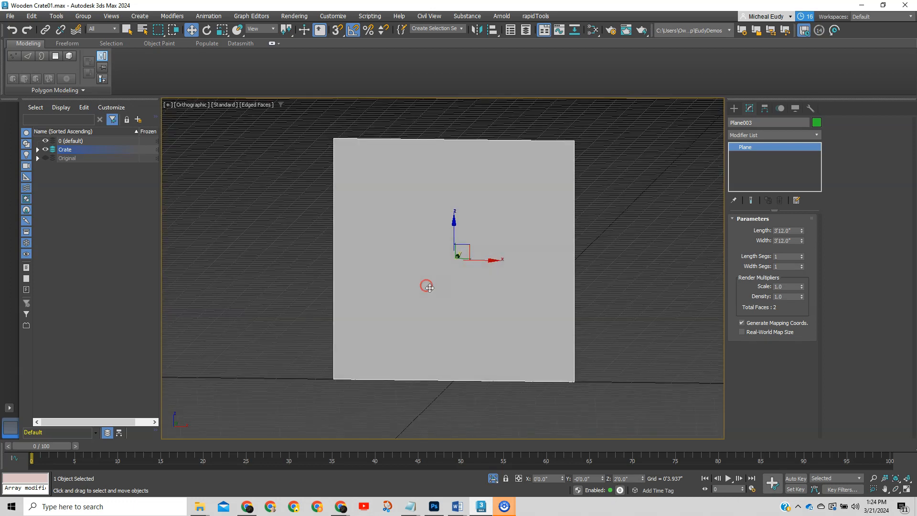
key(f)
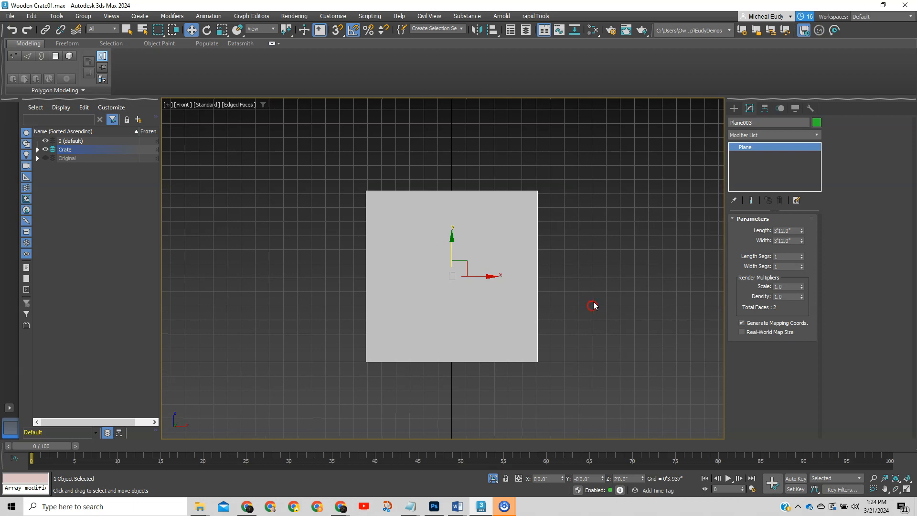
click(608, 280)
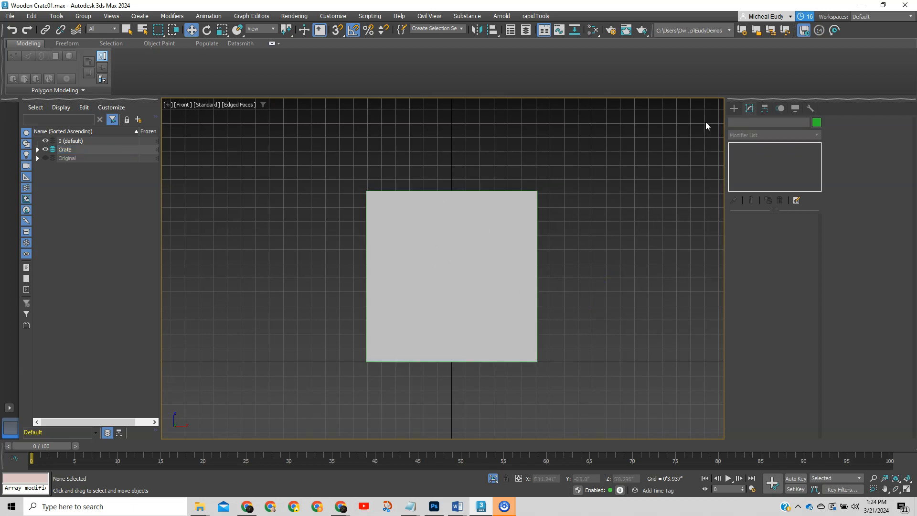
click(734, 109)
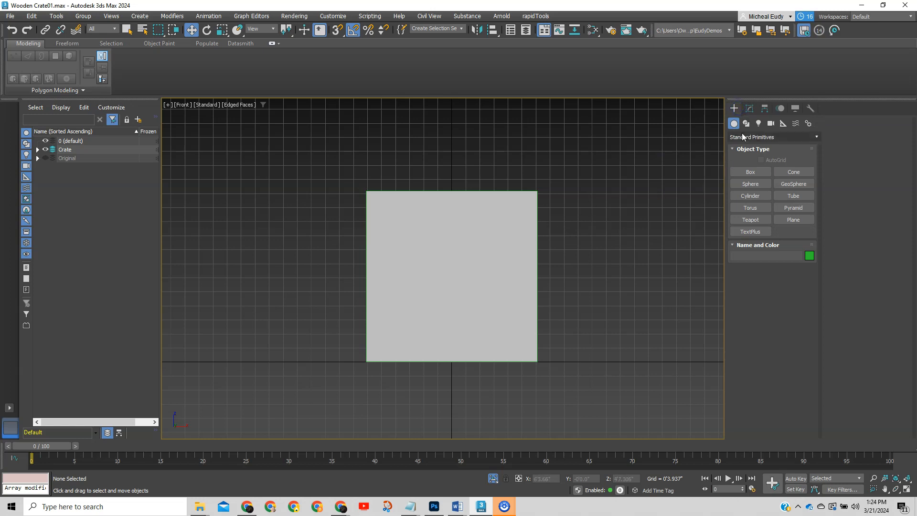
click(749, 108)
click(478, 207)
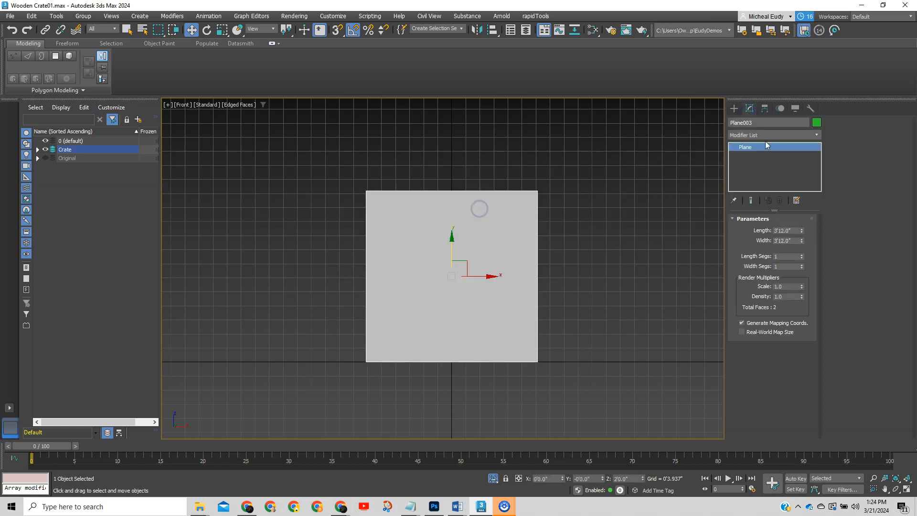
click(816, 135)
drag(819, 172, 817, 256)
click(750, 257)
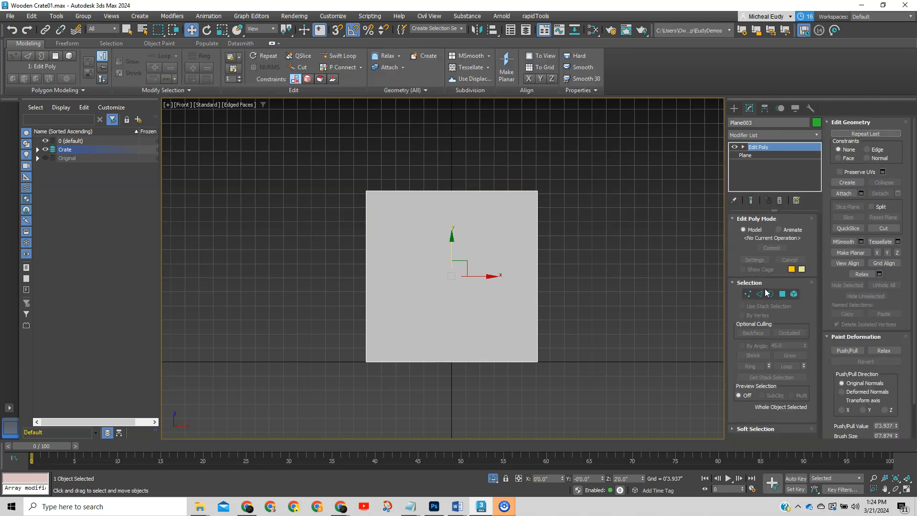
Select the plane's two vertical side edges and connect them with 2 segments
click(759, 295)
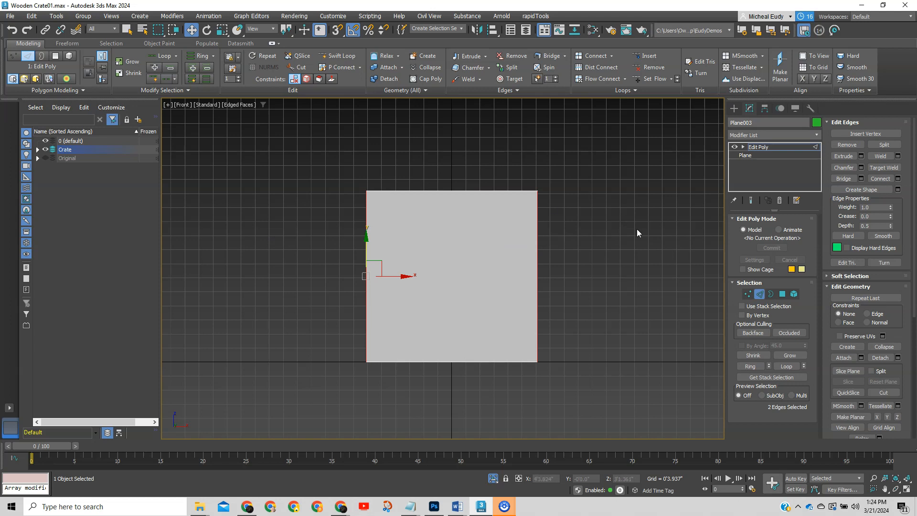
key(F3)
key(F3)
key(F4)
click(898, 178)
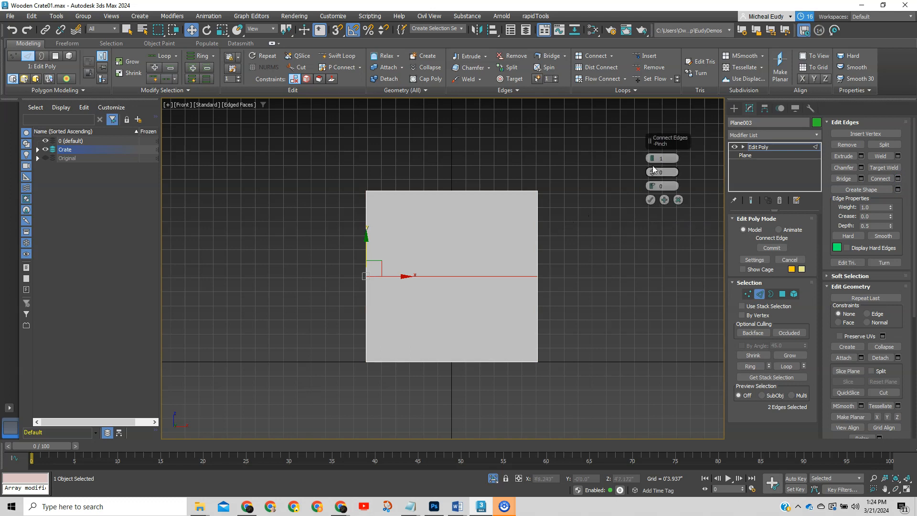
drag(662, 139, 593, 158)
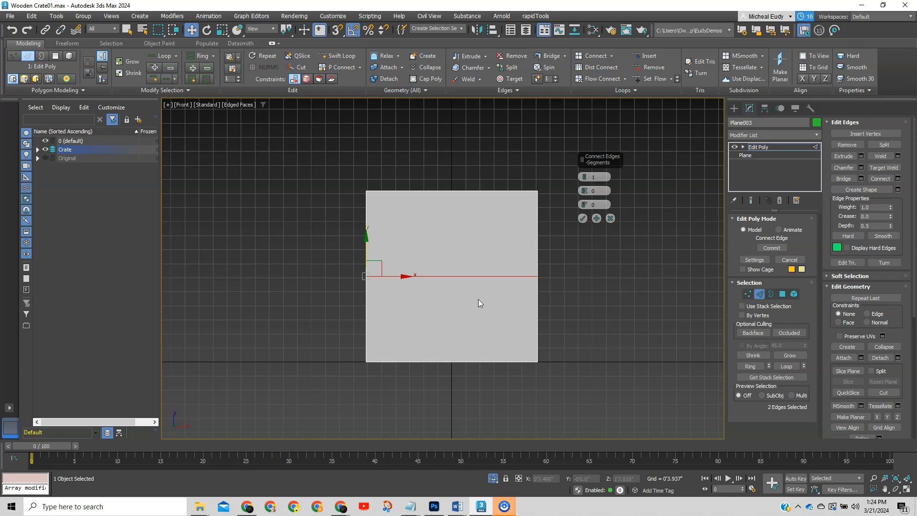
click(593, 178)
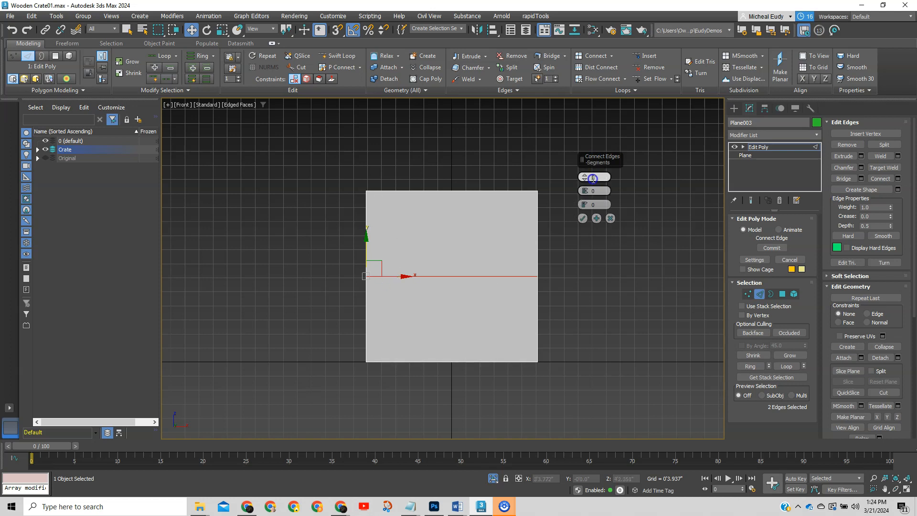
key(Return)
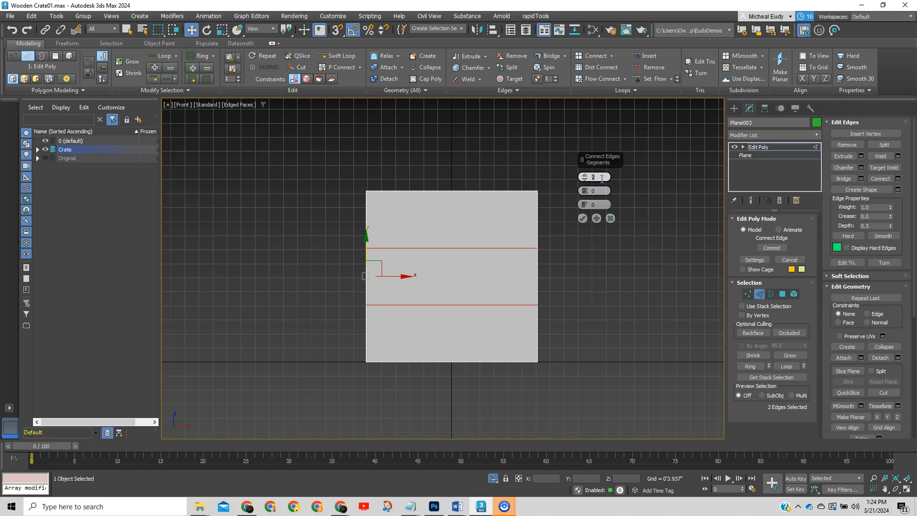
Set the pinch of the connecting edges to 60 and accept the connection
click(594, 190)
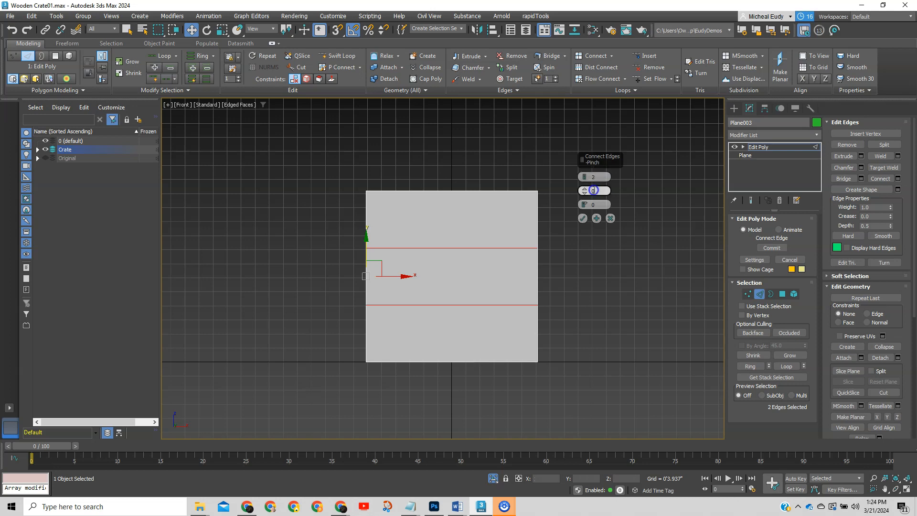
double_click(592, 190)
text(960)
key(Return)
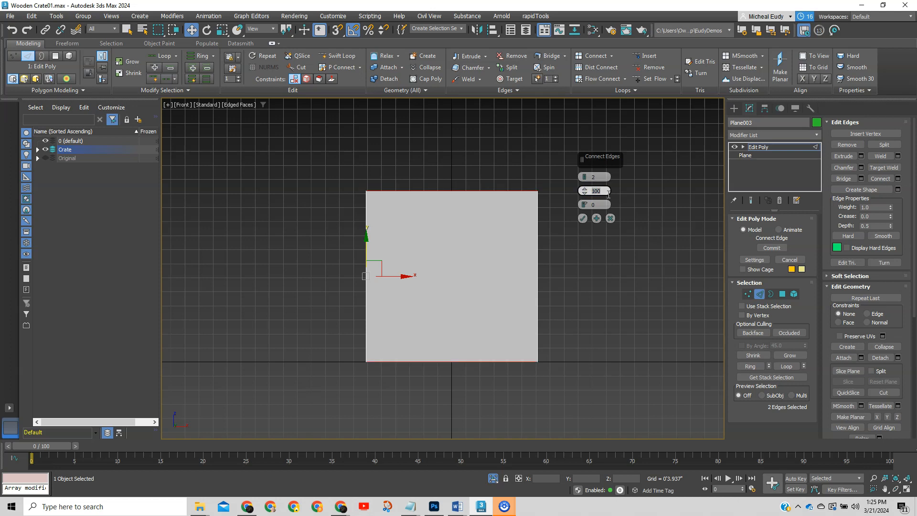
text(60)
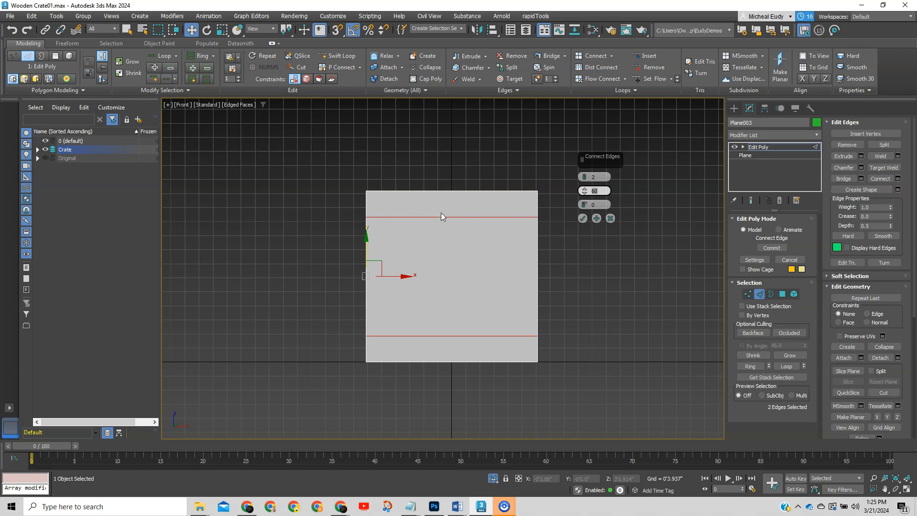
click(583, 218)
click(587, 226)
Select the plane's four horizontal edges and connect them with two vertical segments pinched at 60 to complete the border strips
drag(447, 145, 454, 430)
drag(419, 145, 454, 413)
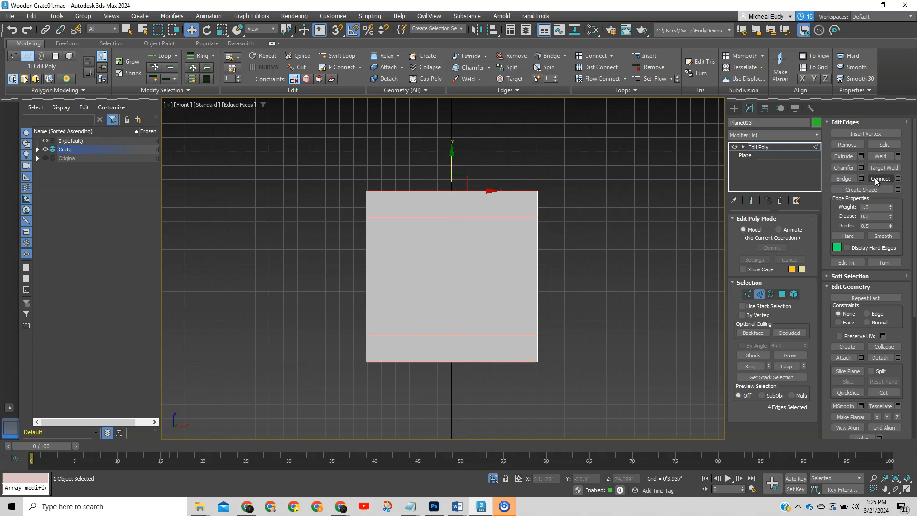
click(898, 180)
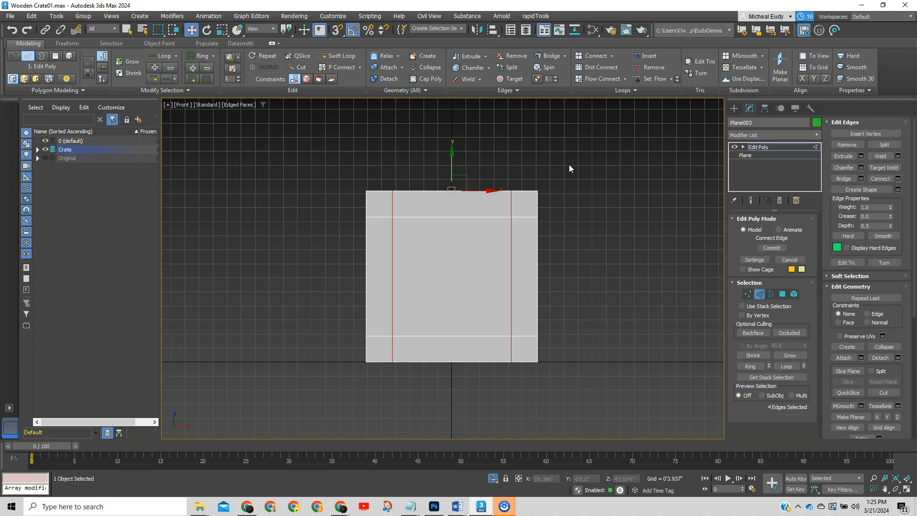
click(612, 219)
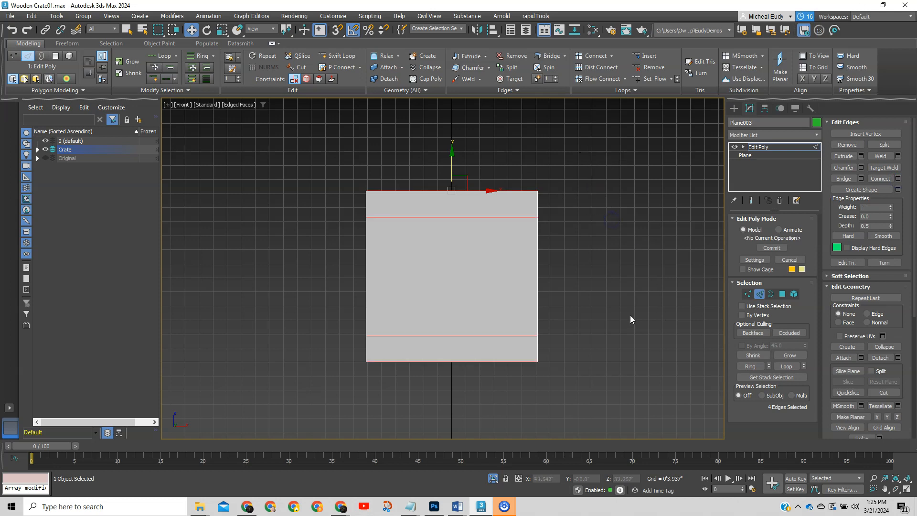
click(879, 179)
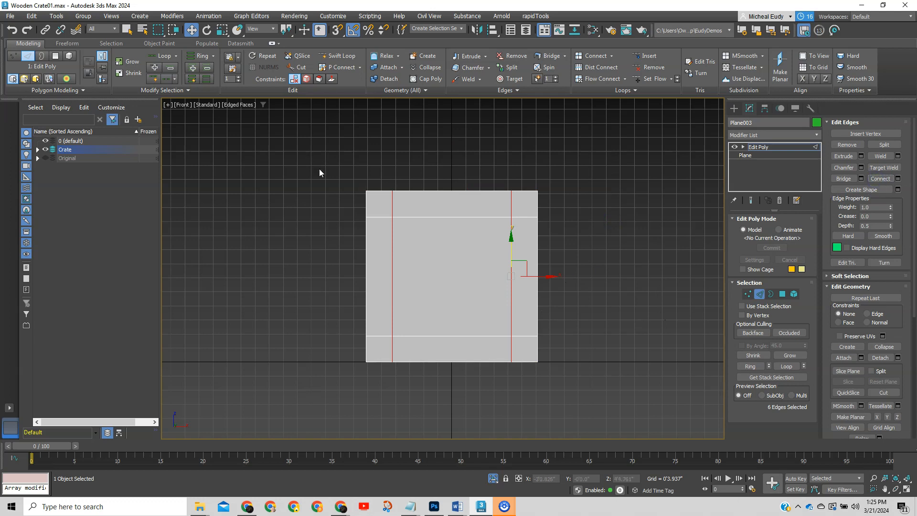
click(576, 282)
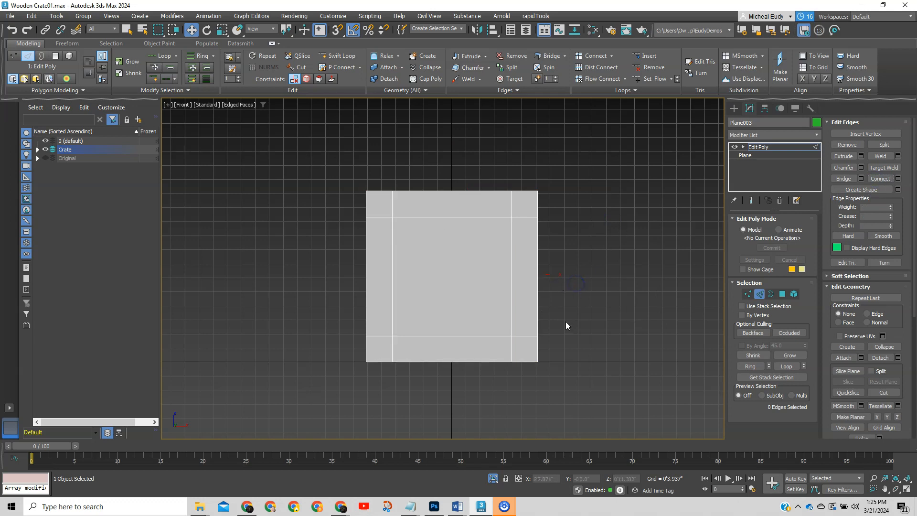
Select the large central polygon and extrude it by -2" to recess the panel inside the frame
alt+middle_drag(425, 284, 456, 301)
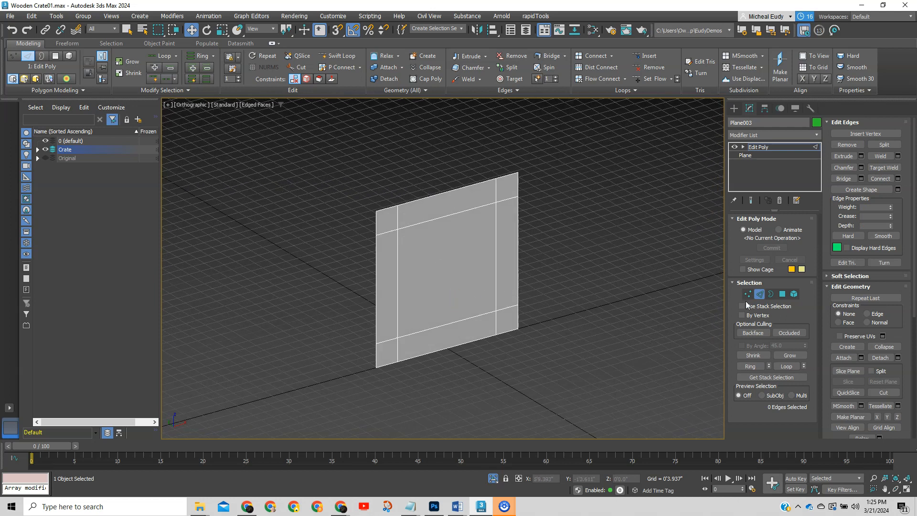
click(782, 294)
click(458, 276)
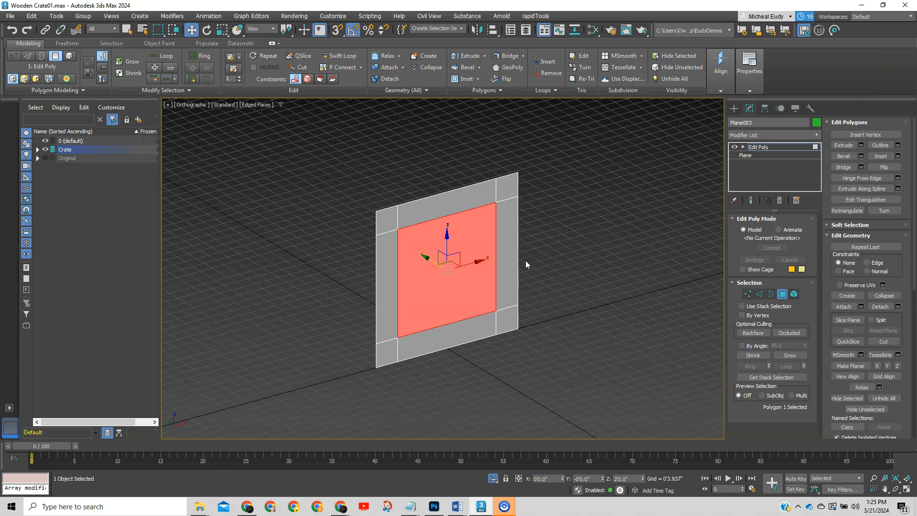
click(860, 145)
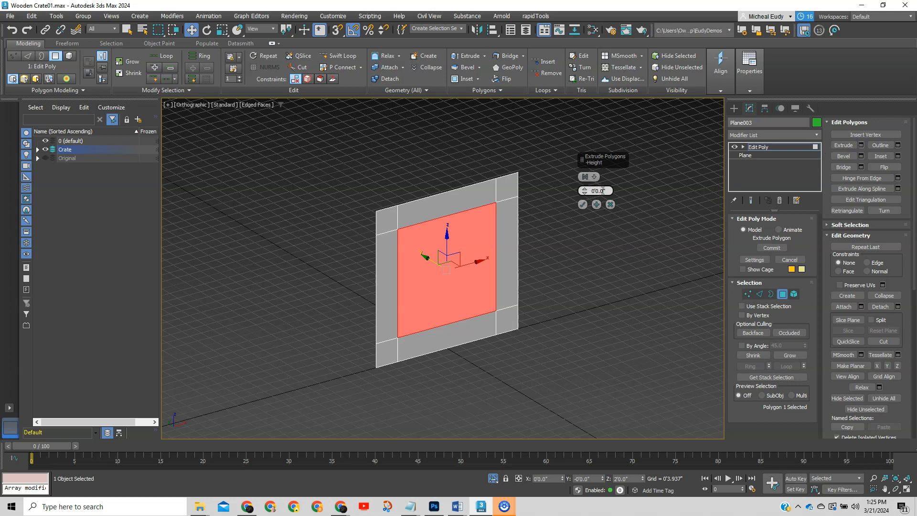
double_click(599, 191)
text(2)
key(Return)
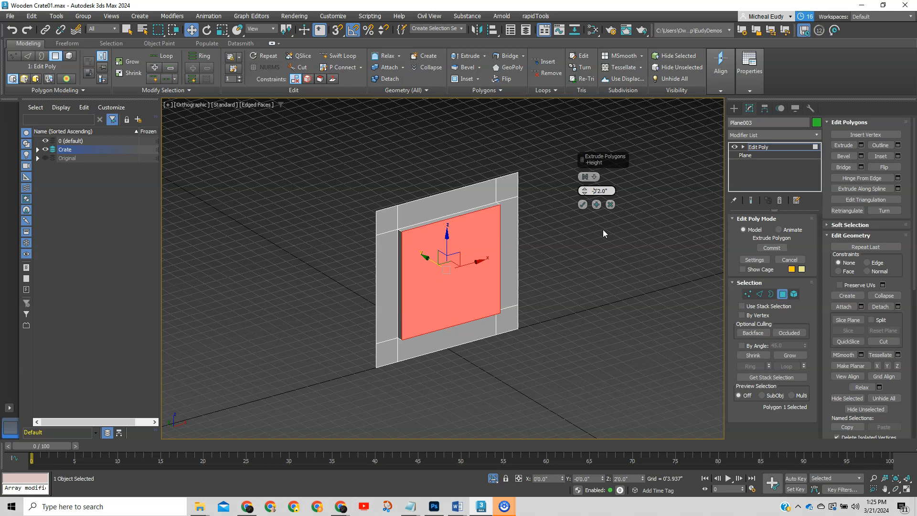
key(Return)
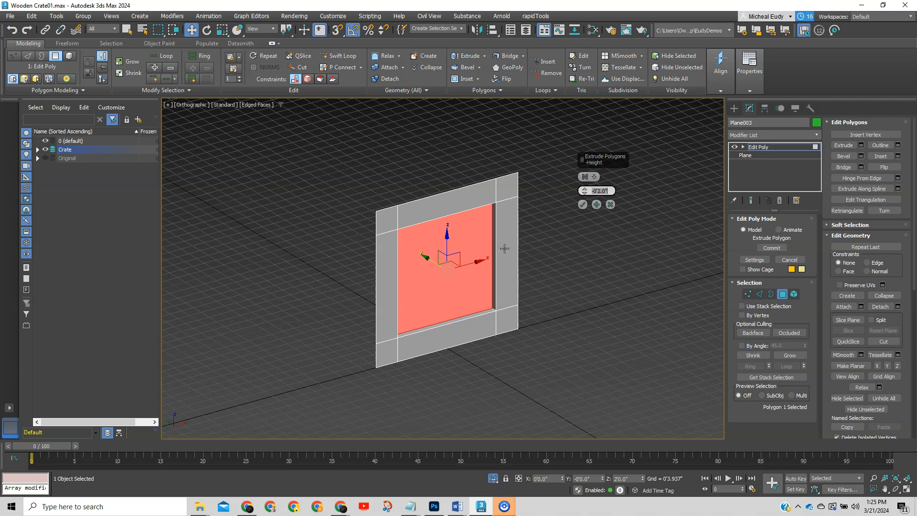
click(581, 205)
click(578, 292)
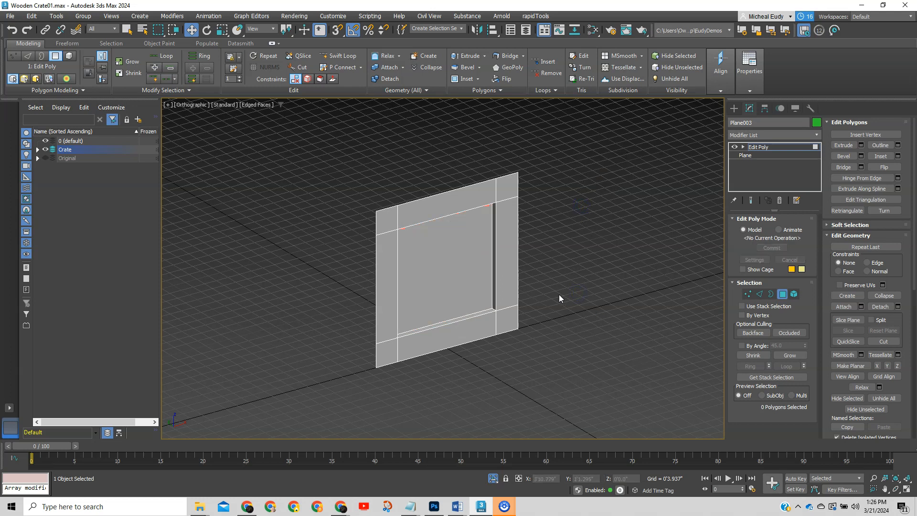
Return to the front view, hide the grid and leave polygon sub-object editing
key(f)
middle_drag(555, 211, 554, 318)
key(g)
scroll(490, 279, up, 3)
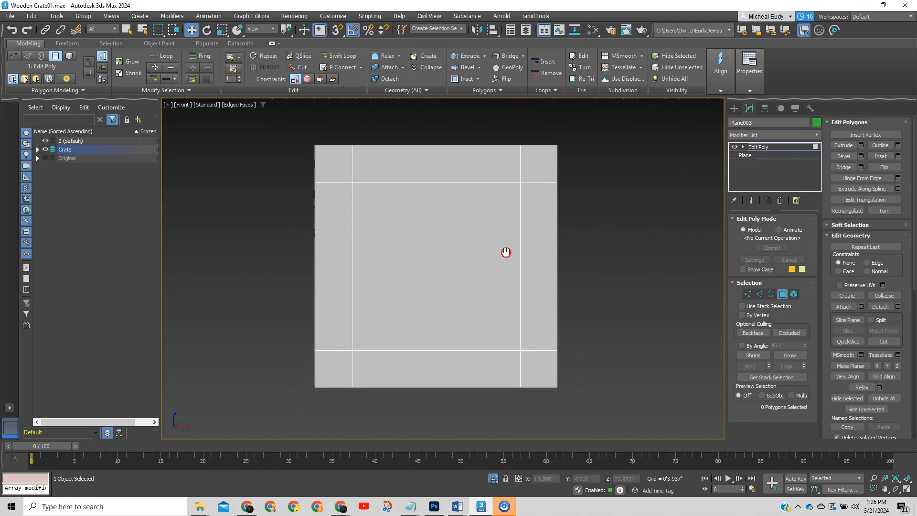
click(782, 294)
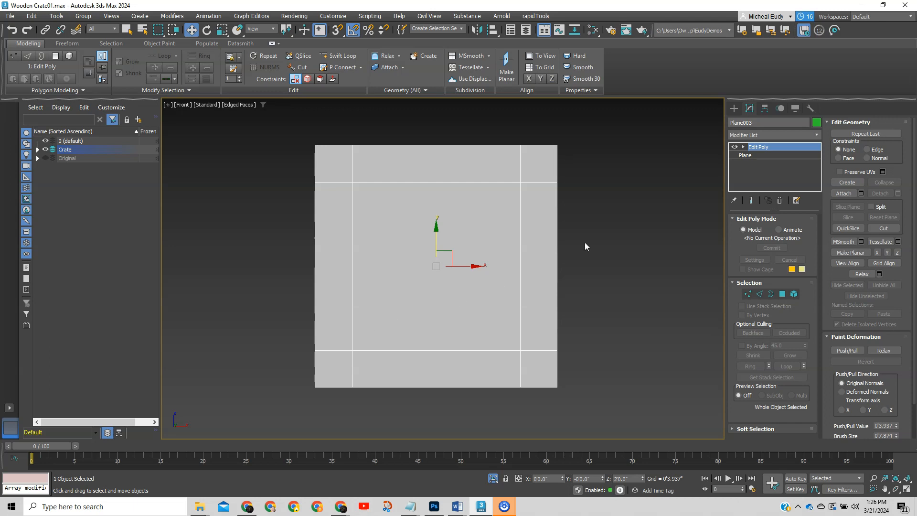
Bring up the spline creation tools and turn on 3D snapping to vertices
click(734, 109)
click(746, 123)
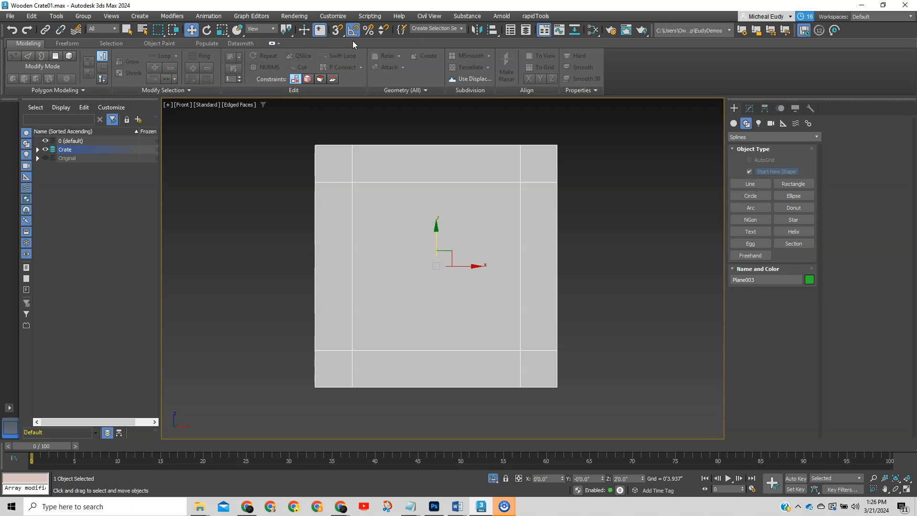
right_click(335, 33)
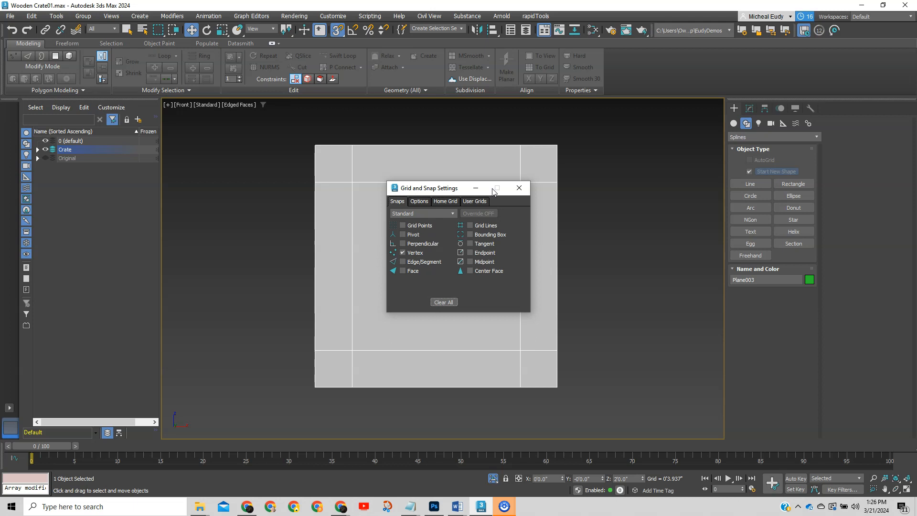
click(519, 187)
Start the Line tool and disable its Enable In Renderer and Enable In Viewport options
click(748, 183)
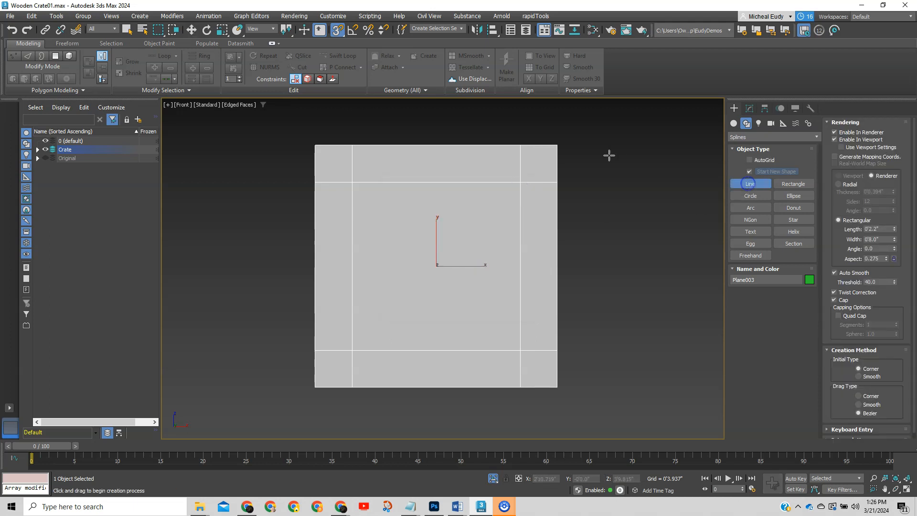
click(557, 145)
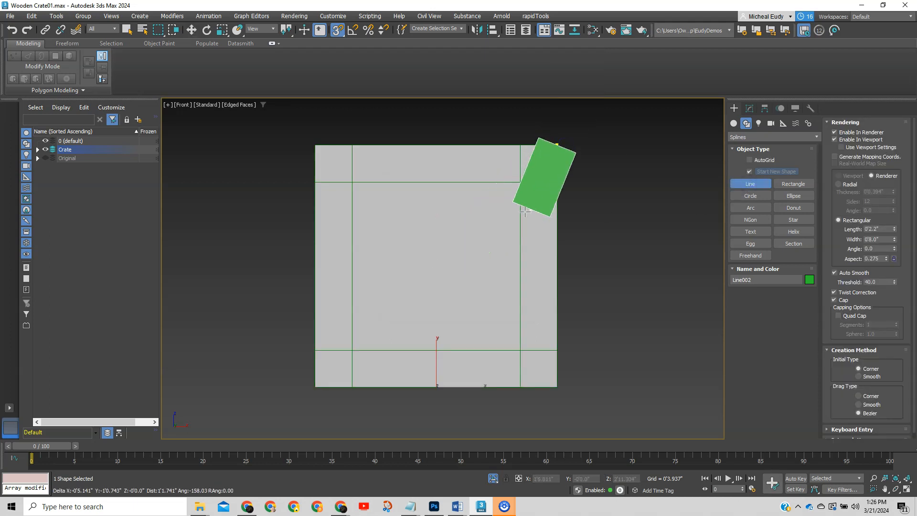
right_click(528, 208)
click(834, 139)
click(844, 122)
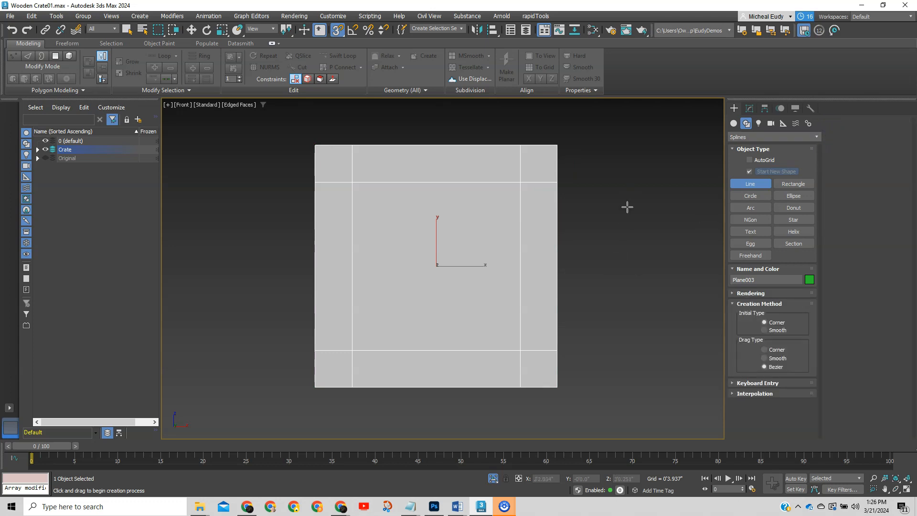
Draw a straight diagonal line from the plane's upper-right corner vertex to its lower-left corner vertex
click(557, 146)
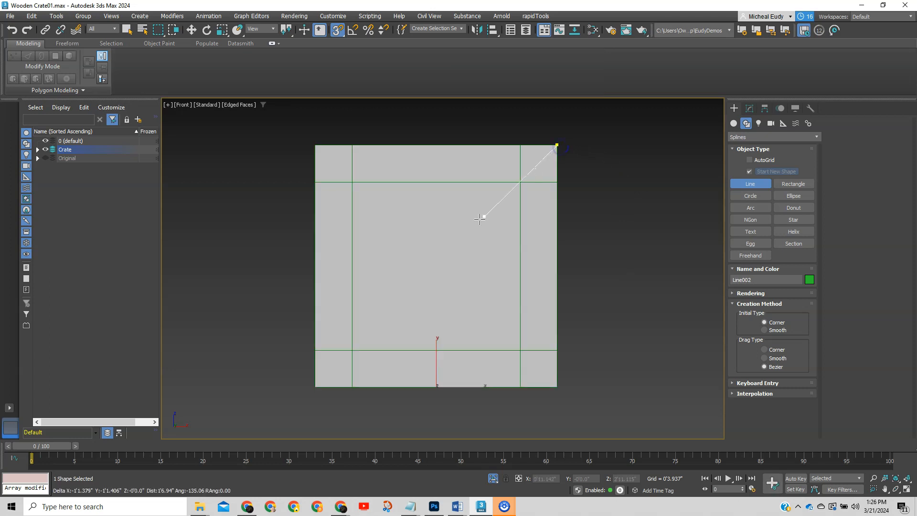
click(315, 385)
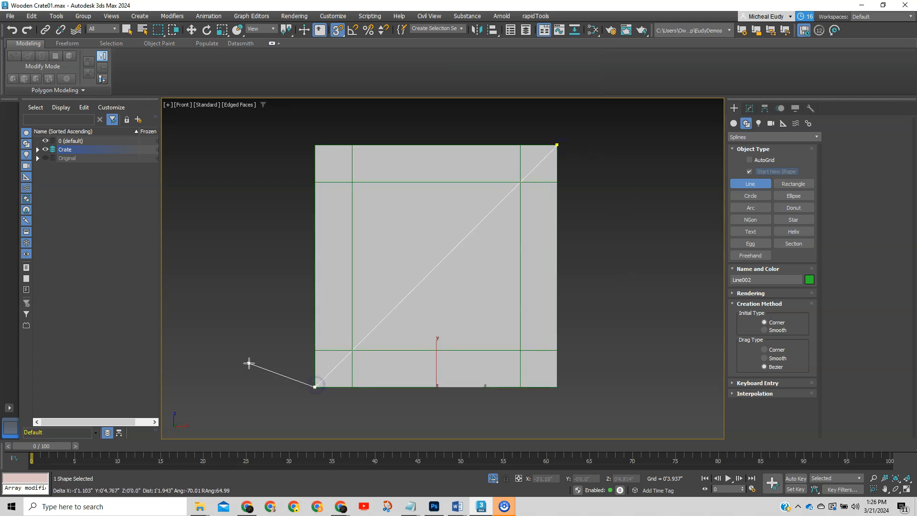
right_click(249, 362)
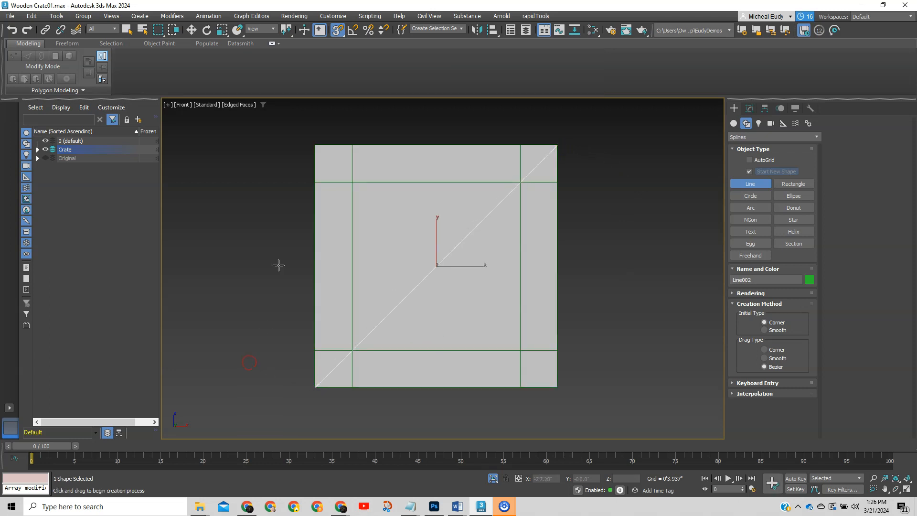
Change the viewport background to Solid Color
click(229, 106)
mouse_move(286, 245)
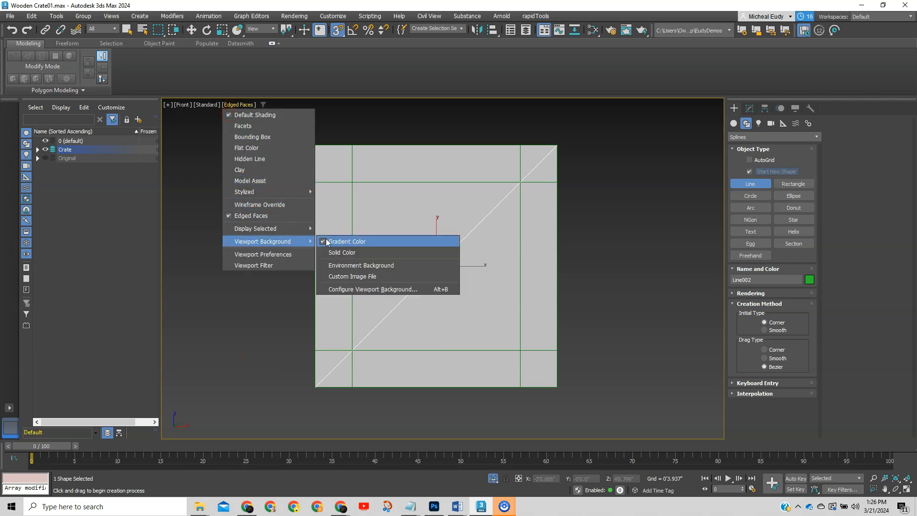
click(338, 255)
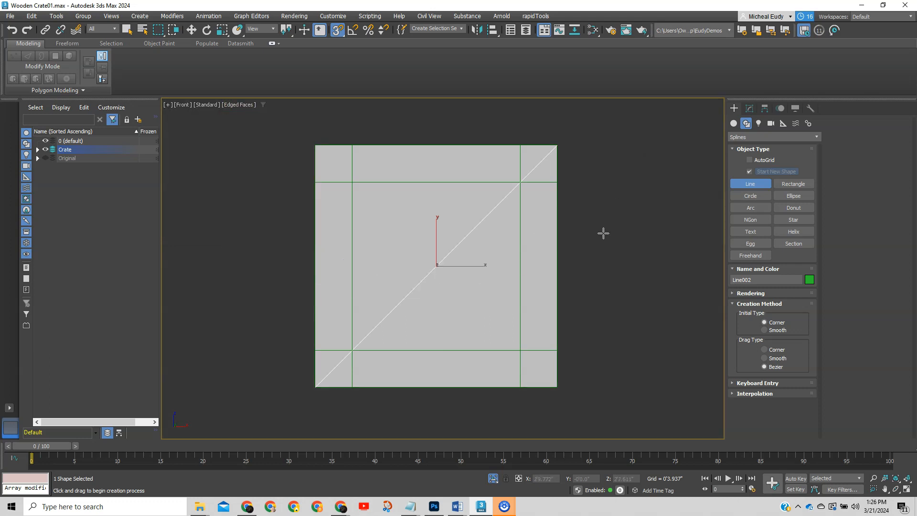
middle_drag(603, 232, 614, 216)
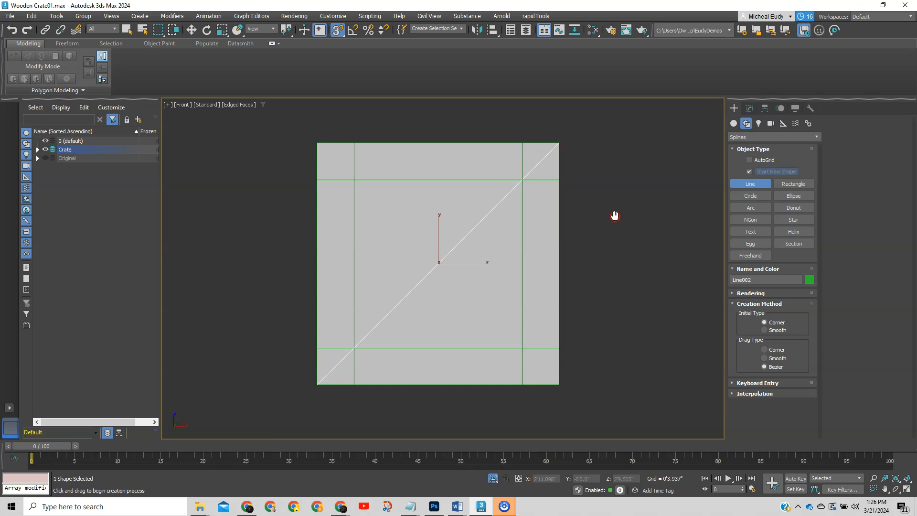
Enable the diagonal line in the renderer and in the viewport through its Rendering parameters
click(750, 108)
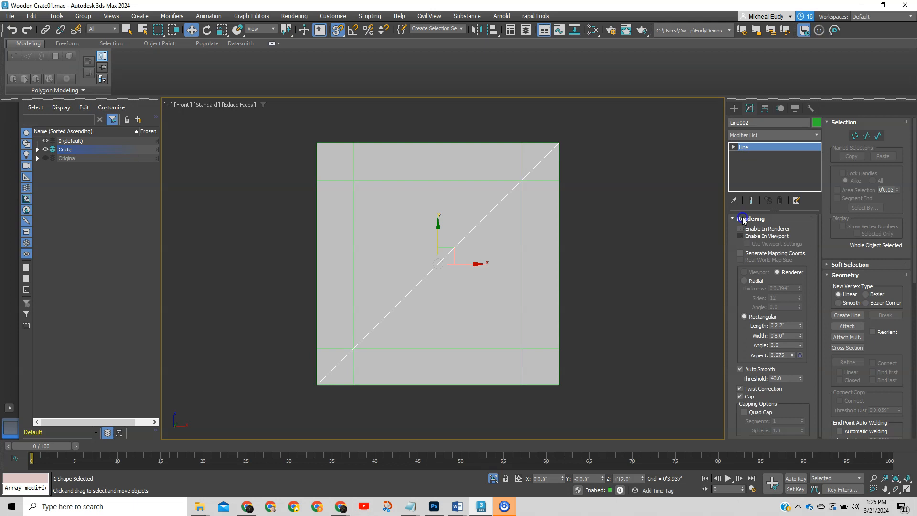
click(734, 218)
click(748, 220)
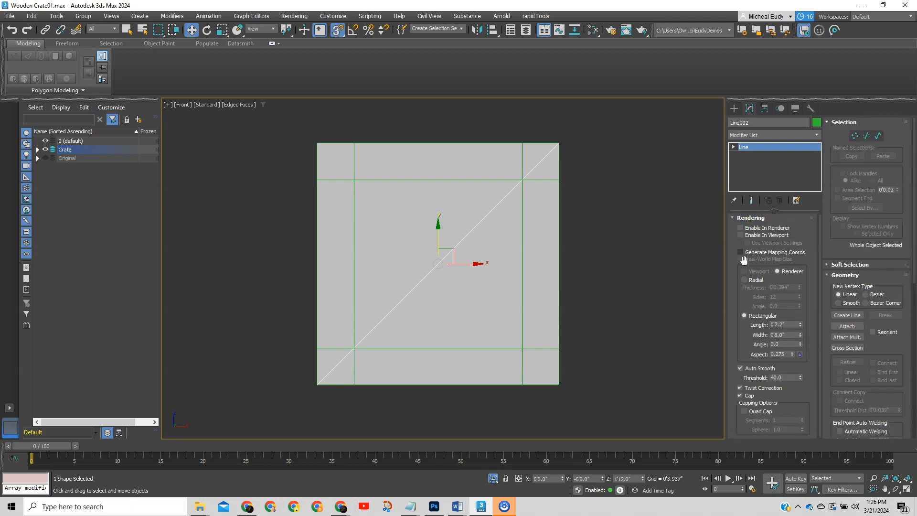
click(740, 227)
click(740, 235)
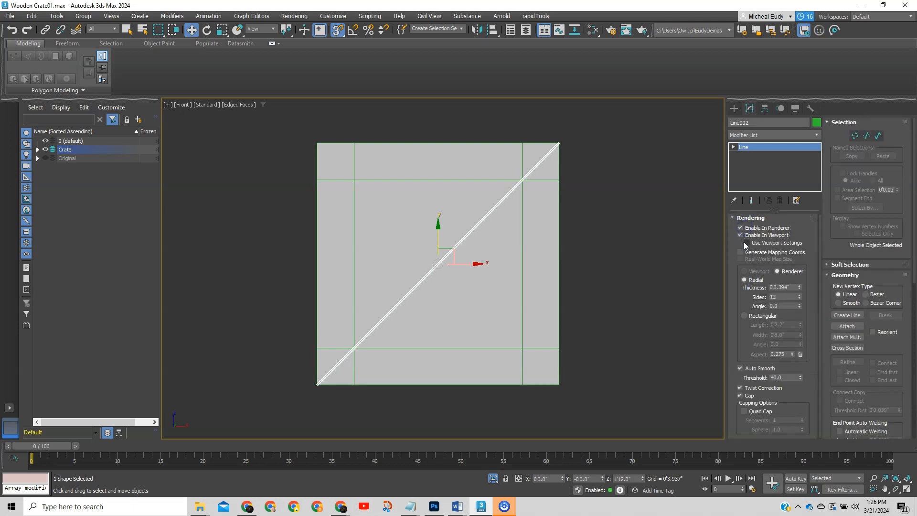
Switch the diagonal line's rendered cross-section from radial to rectangular and check the brace from the front
drag(800, 290, 678, 127)
mouse_move(469, 304)
alt+middle_down()
mouse_move(530, 307)
mouse_move(476, 316)
alt+middle_up()
click(745, 316)
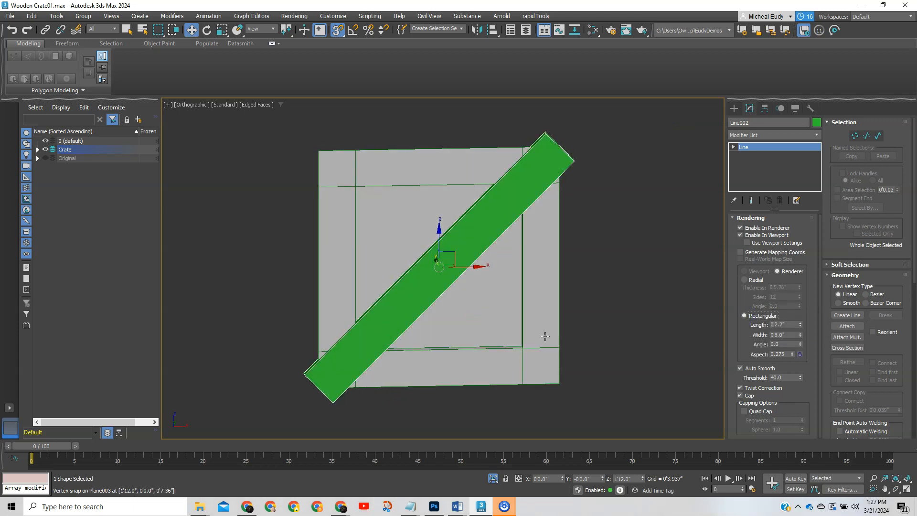
mouse_move(475, 317)
alt+middle_down()
mouse_move(523, 320)
mouse_move(468, 308)
alt+middle_up()
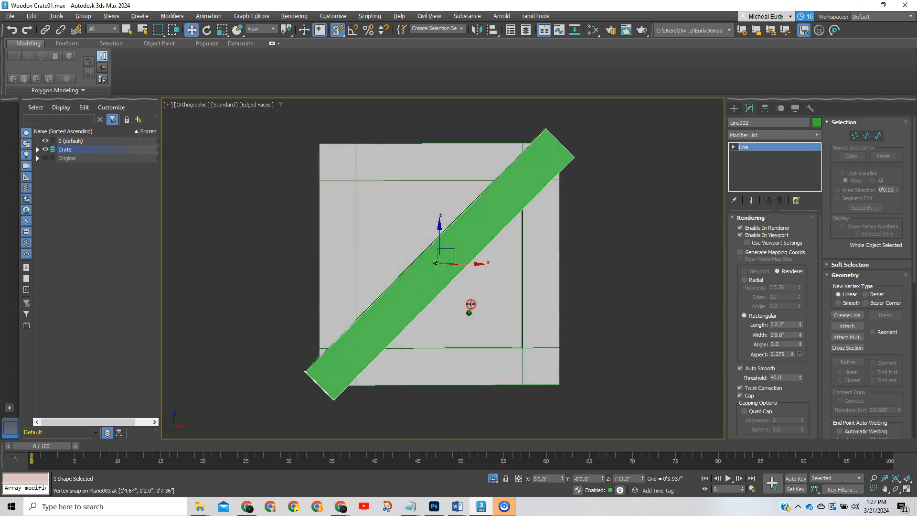
drag(789, 335, 734, 332)
middle_drag(488, 323, 495, 324)
key(f)
middle_drag(444, 296, 444, 360)
scroll(445, 253, up, 2)
scroll(447, 255, down, 1)
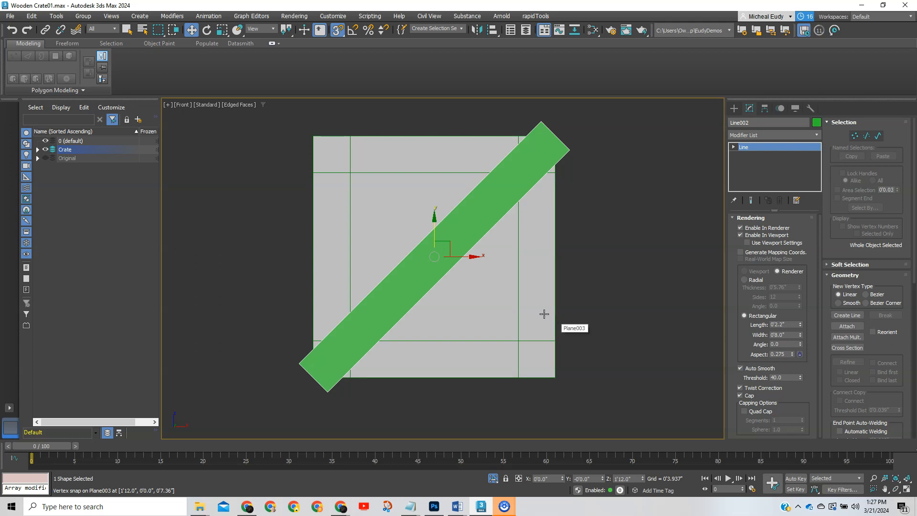
Set the rectangular cross-section's length to 2" for the diagonal brace
alt+middle_drag(483, 264, 442, 261)
scroll(455, 252, up, 3)
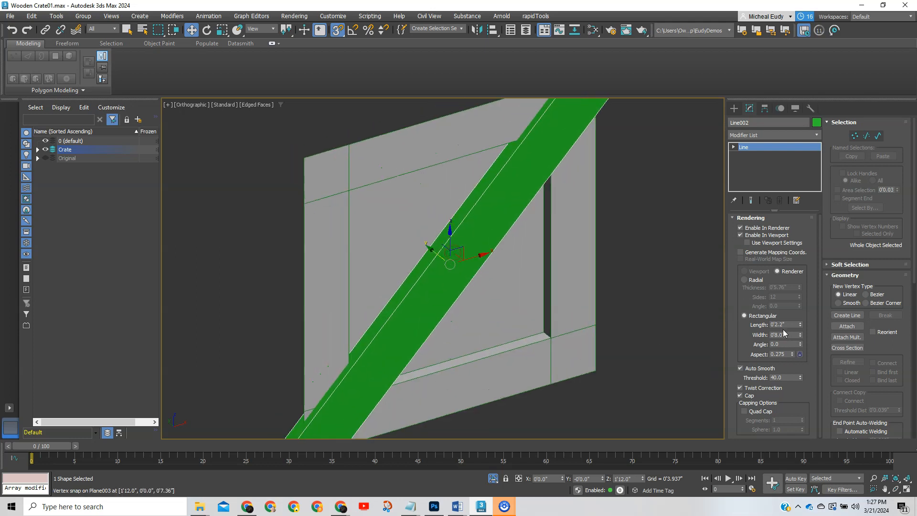
mouse_move(801, 326)
mouse_down()
mouse_move(769, 199)
mouse_move(792, 326)
mouse_move(791, 316)
mouse_up()
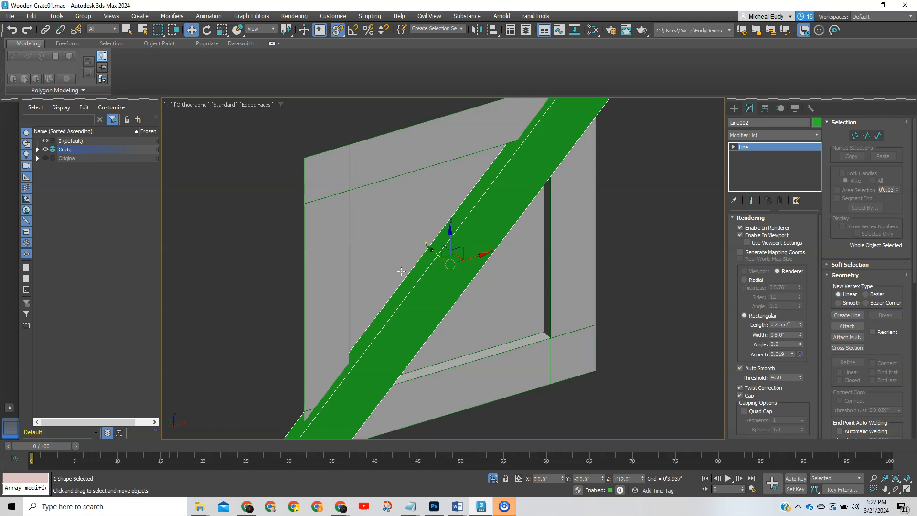
double_click(789, 325)
text(2)
key(Return)
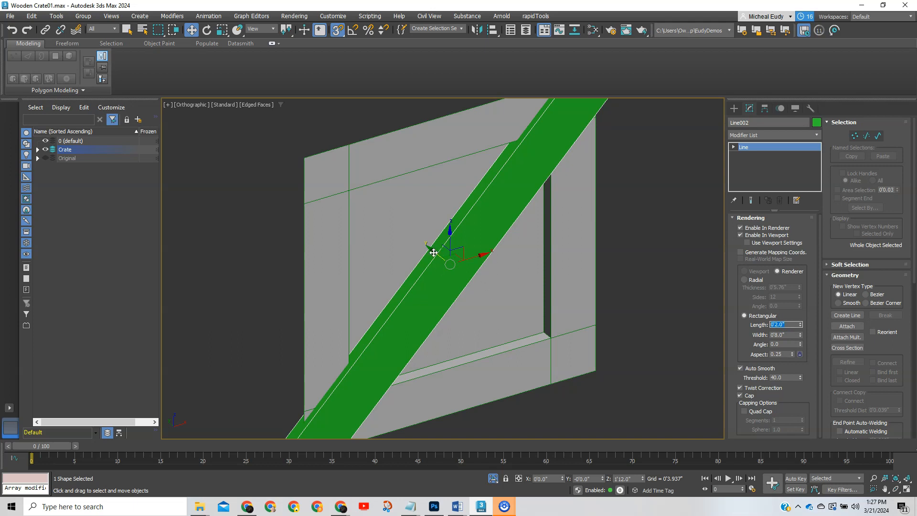
Turn off snapping and move the diagonal brace back into the panel recess, to about Y 2.07"
key(s)
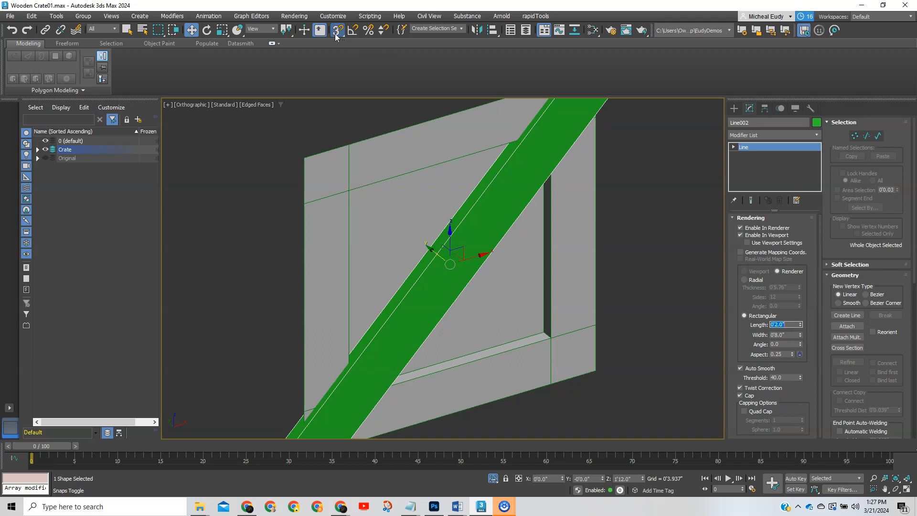
drag(431, 253, 424, 244)
scroll(505, 210, up, 6)
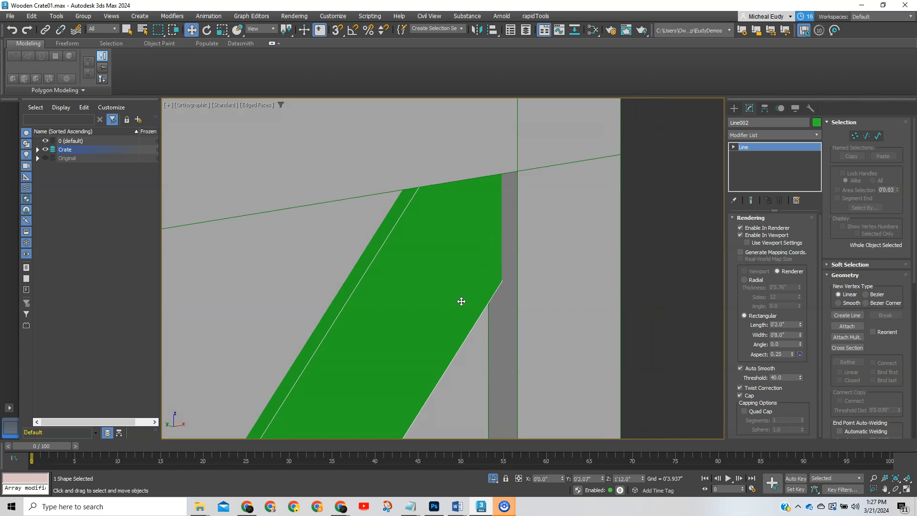
Move the diagonal brace forward along Y to about Y 1.6" and check its fit in the frame from several angles
scroll(461, 300, down, 5)
middle_drag(411, 374, 455, 288)
scroll(456, 288, up, 2)
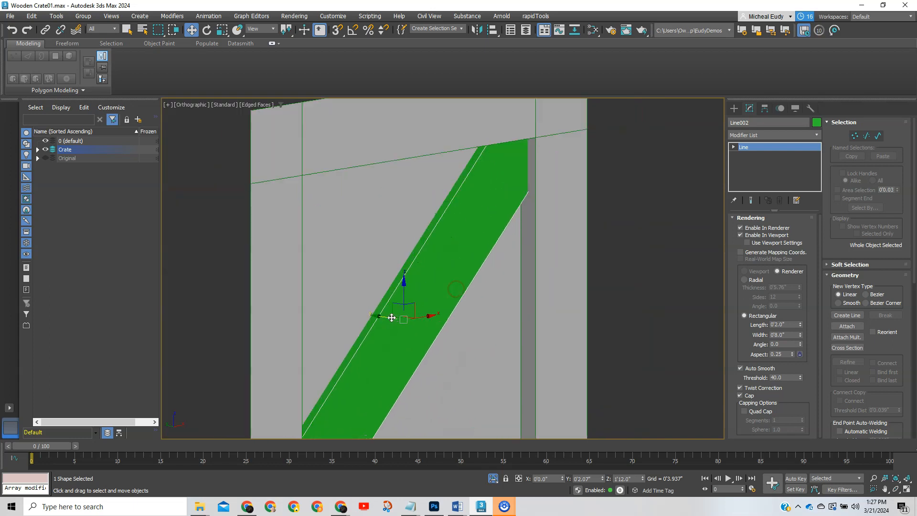
drag(381, 317, 384, 319)
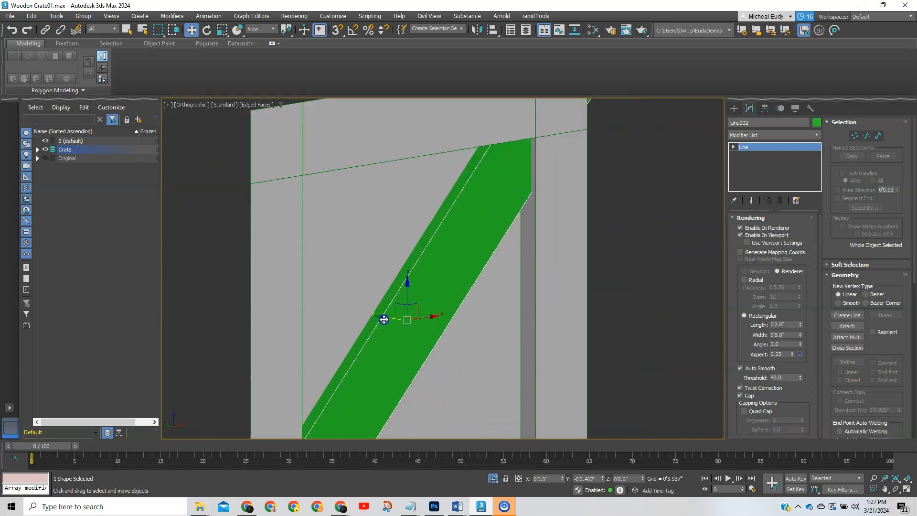
scroll(516, 196, up, 2)
alt+middle_drag(533, 204, 549, 155)
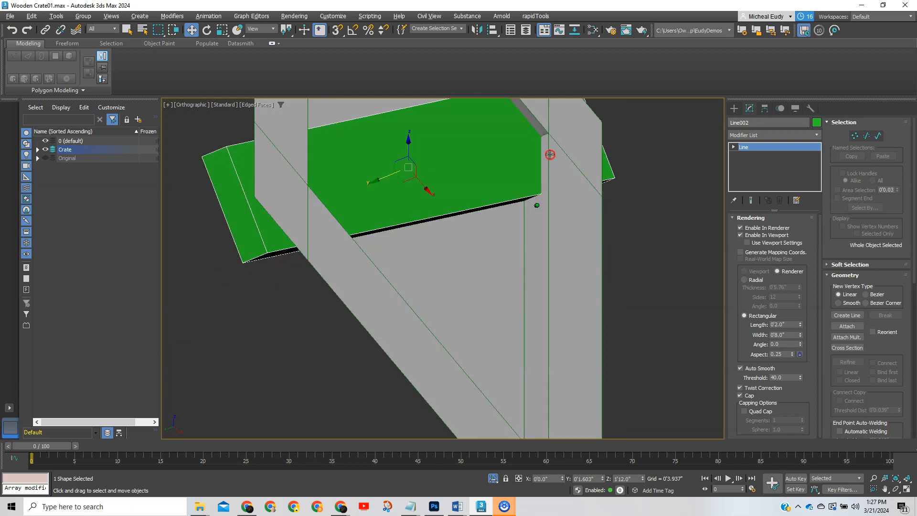
alt+middle_drag(506, 189, 487, 227)
alt+middle_drag(506, 166, 503, 179)
scroll(500, 190, down, 4)
middle_drag(463, 219, 454, 262)
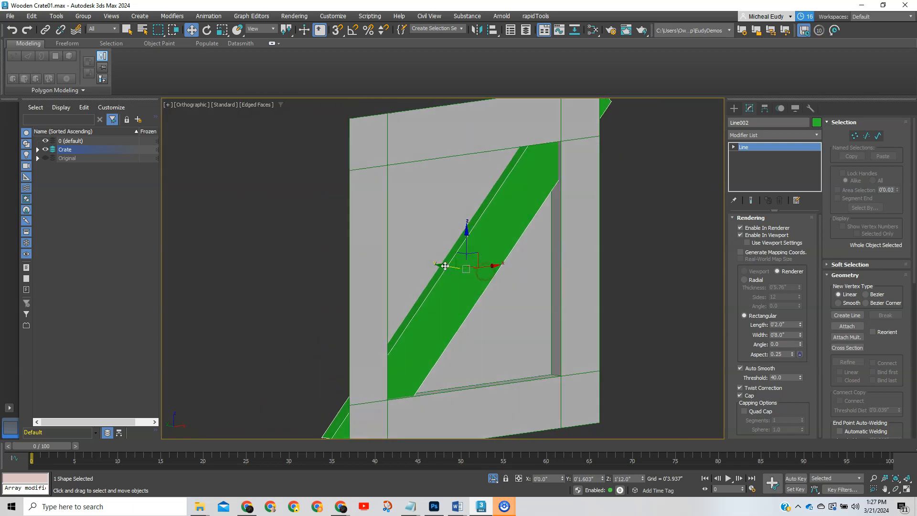
Fine-tune the diagonal brace's depth in the panel recess to about Y 1.61"
drag(443, 268, 440, 265)
middle_drag(498, 234, 510, 232)
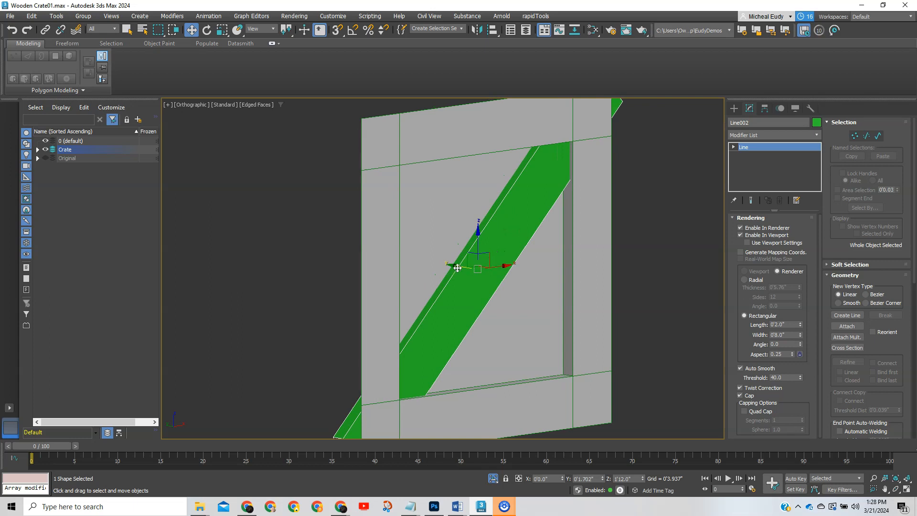
drag(458, 267, 458, 268)
scroll(470, 266, down, 3)
alt+middle_drag(469, 266, 432, 301)
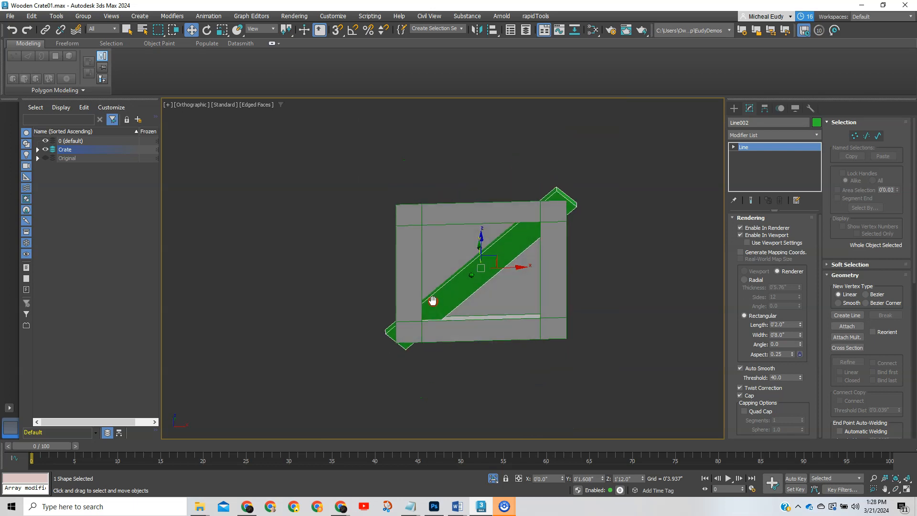
Add an Edit Poly modifier to the diagonal brace
click(816, 135)
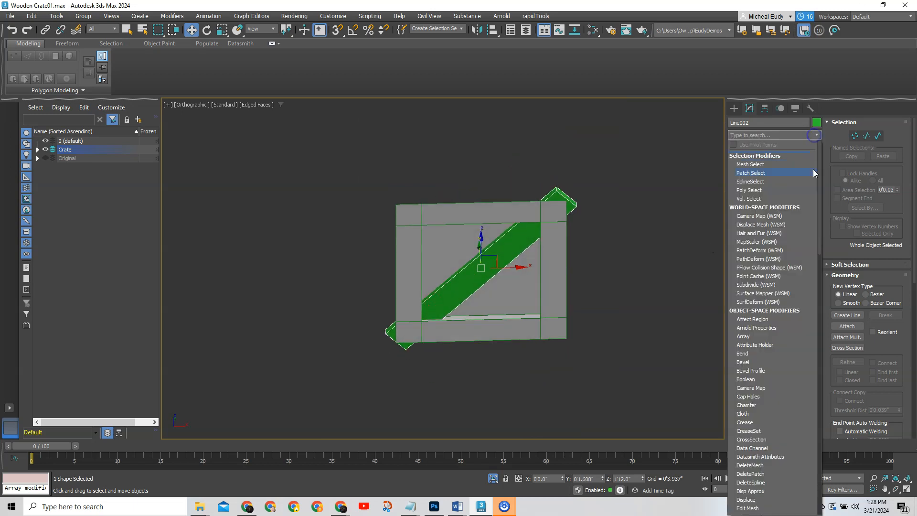
drag(819, 172, 822, 196)
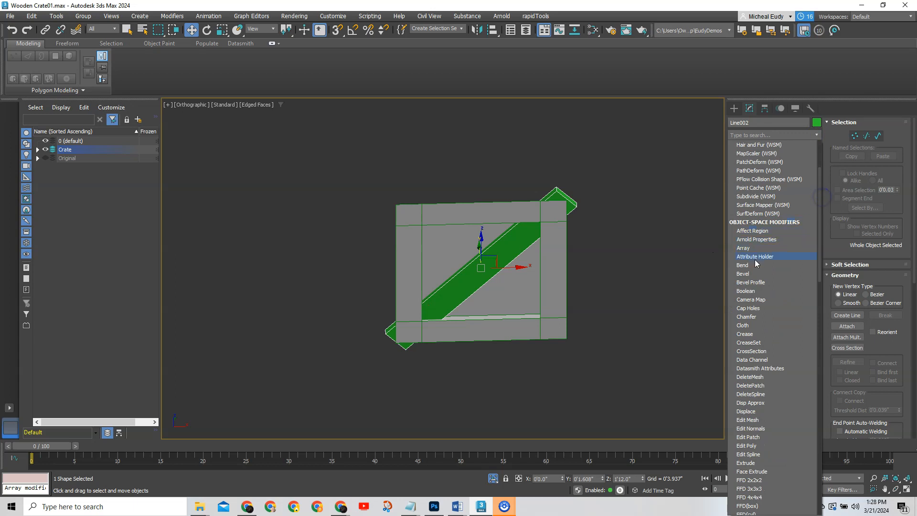
scroll(741, 258, down, 3)
click(749, 368)
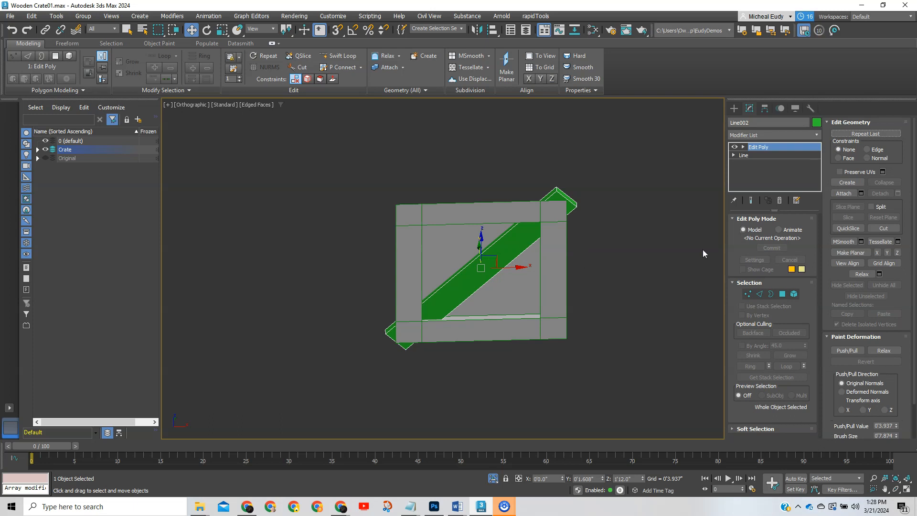
Delete the large back polygon of the diagonal brace
alt+middle_drag(513, 267, 623, 246)
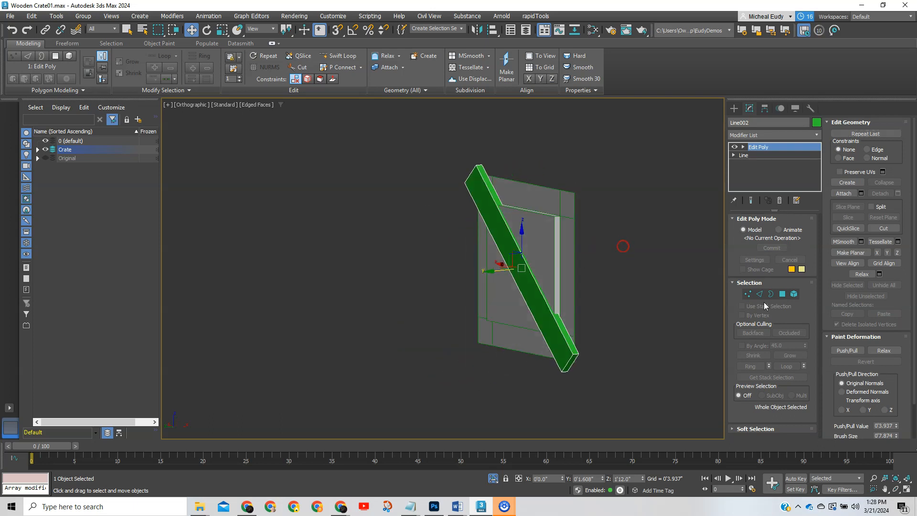
click(786, 295)
click(527, 309)
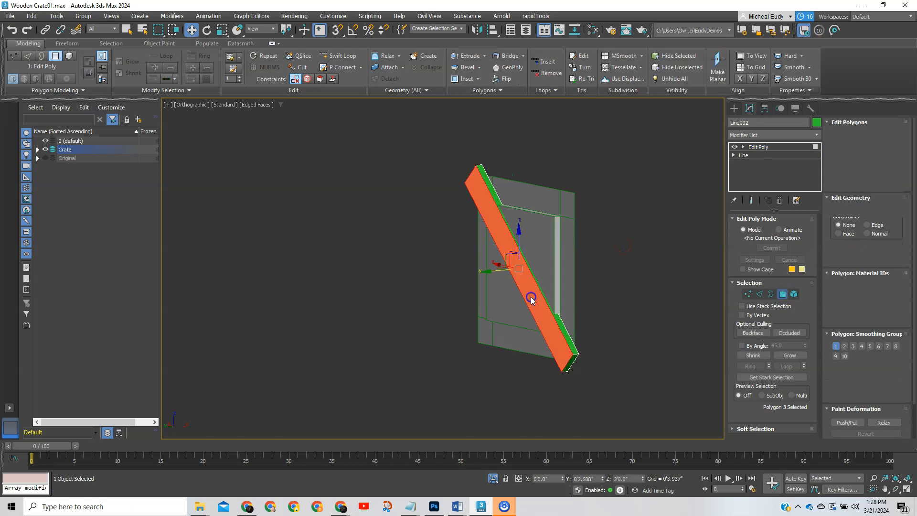
key(Delete)
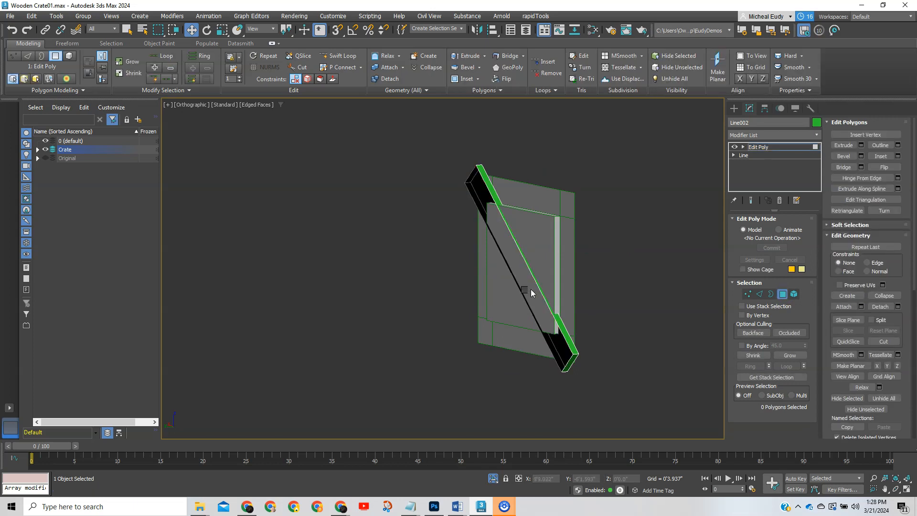
Turn on vertex snapping in the front view and QuickSlice the whole brace along the frame's upper inner edge
key(f)
key(z)
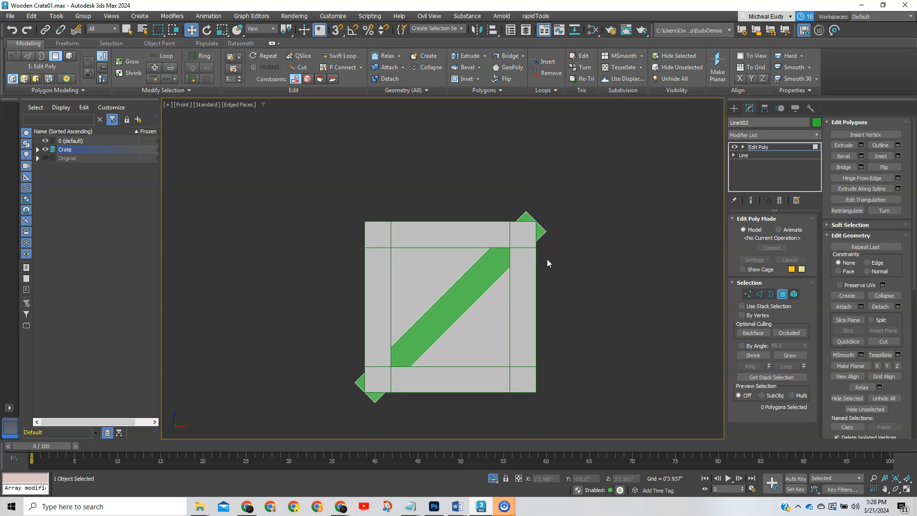
key(4)
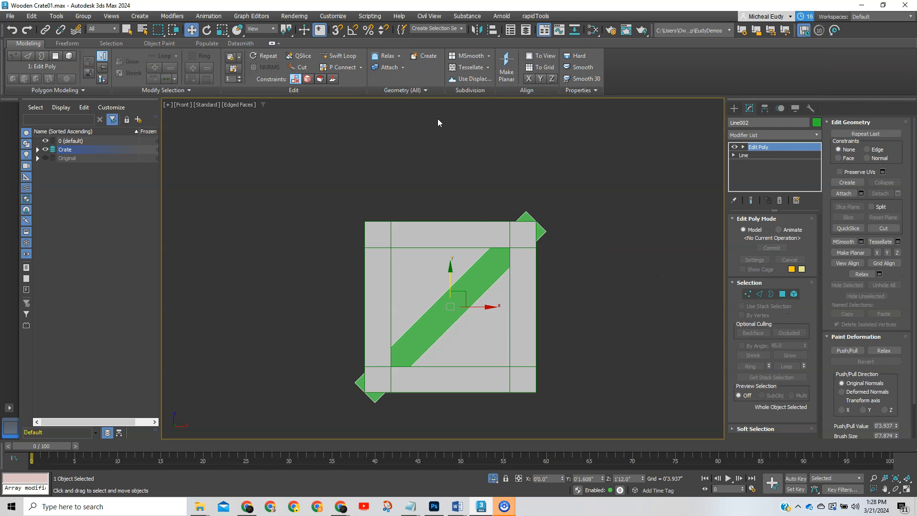
click(336, 30)
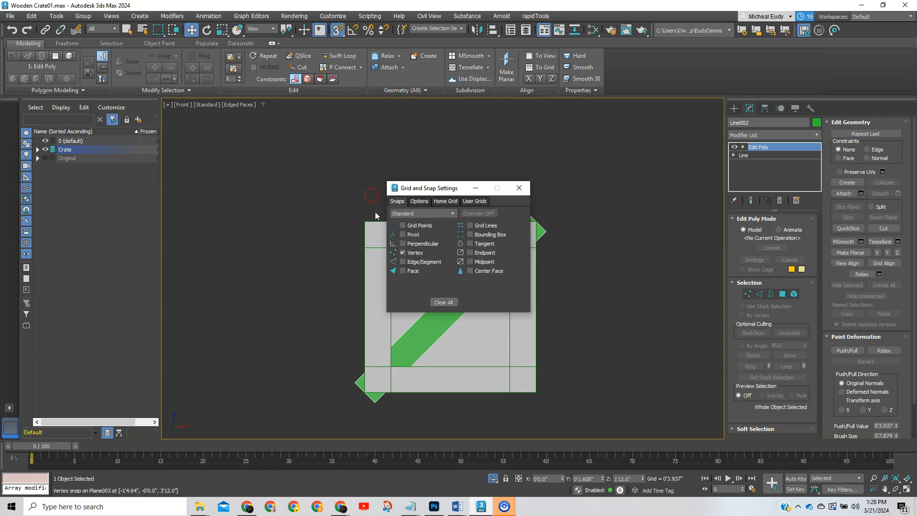
click(521, 189)
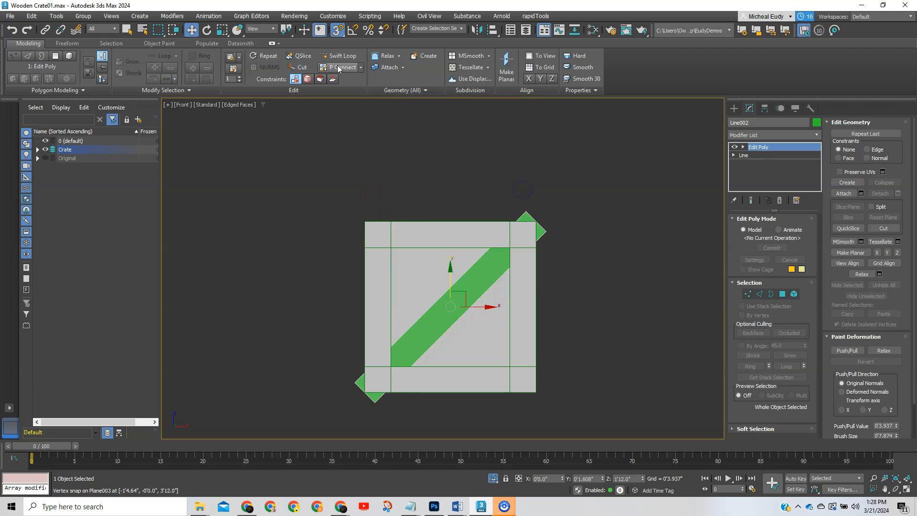
click(303, 58)
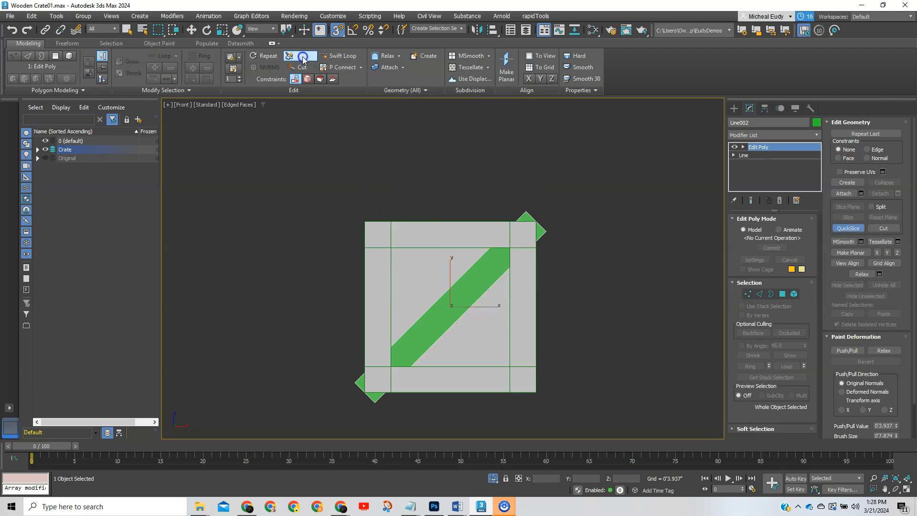
scroll(409, 186, up, 4)
middle_drag(429, 200, 324, 99)
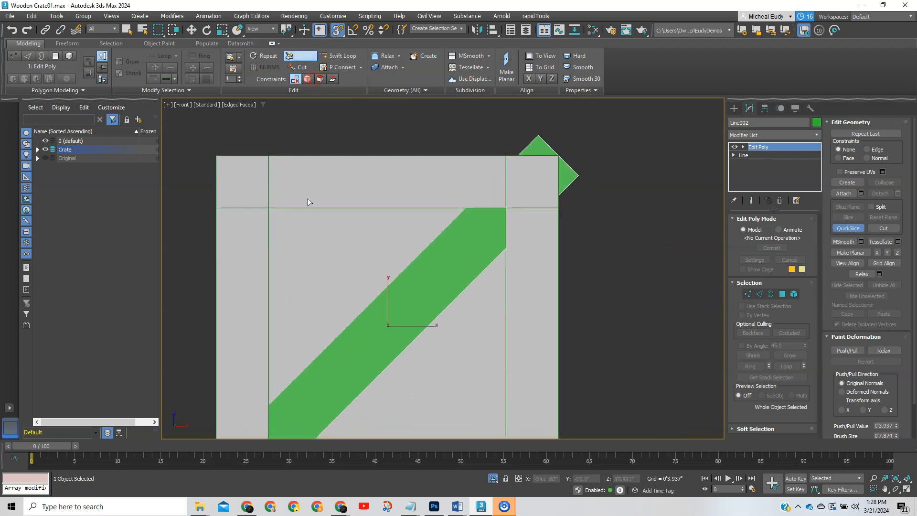
click(269, 209)
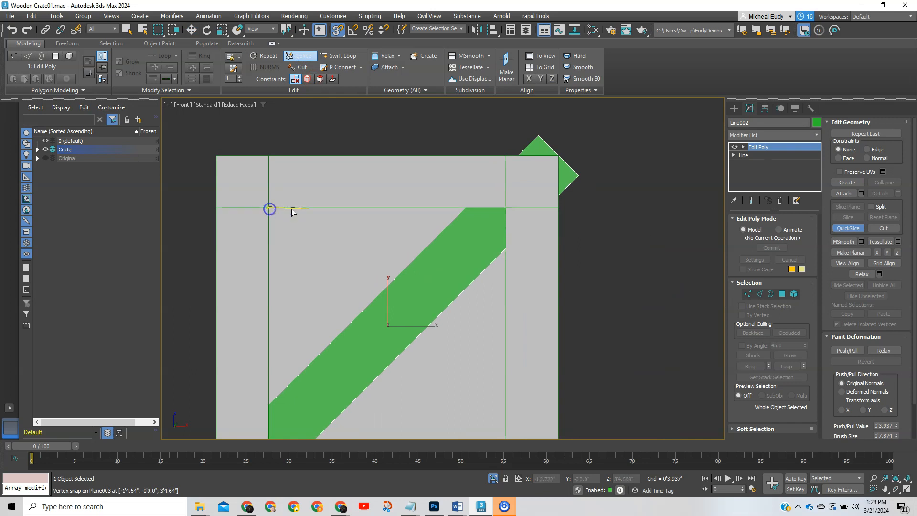
click(559, 210)
QuickSlice the brace along the frame's remaining right, lower and left inner edges, snapping to the frame's vertices
scroll(580, 239, down, 3)
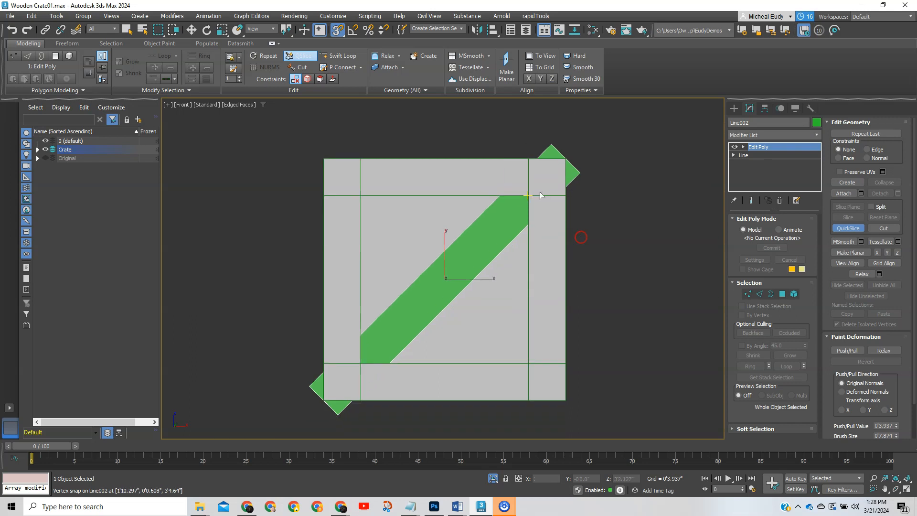
click(528, 162)
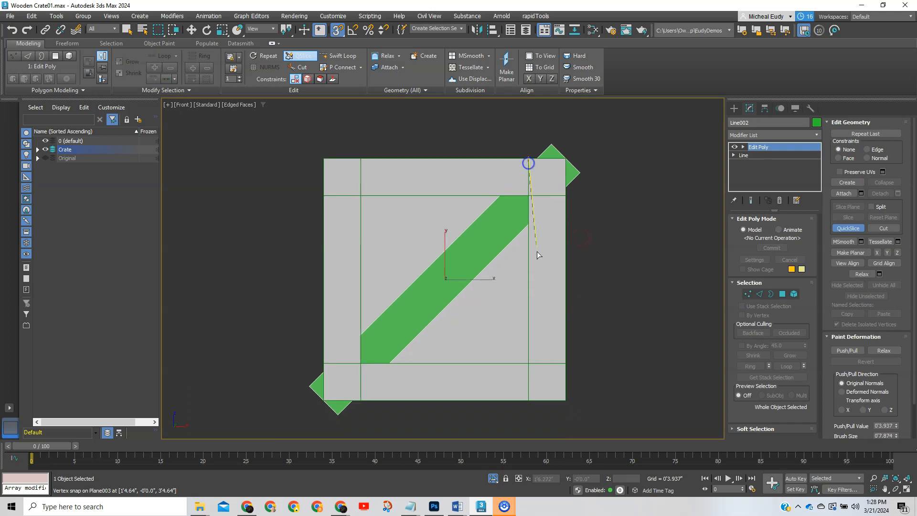
click(528, 403)
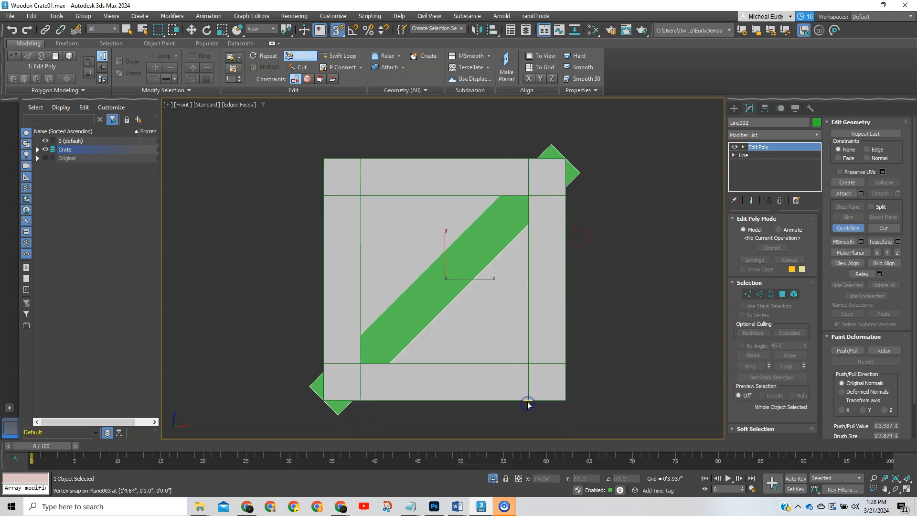
click(323, 364)
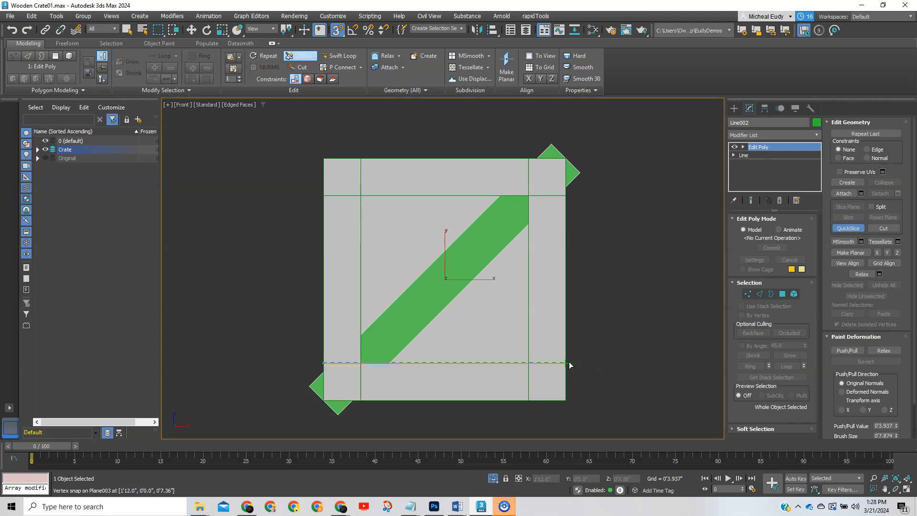
click(531, 365)
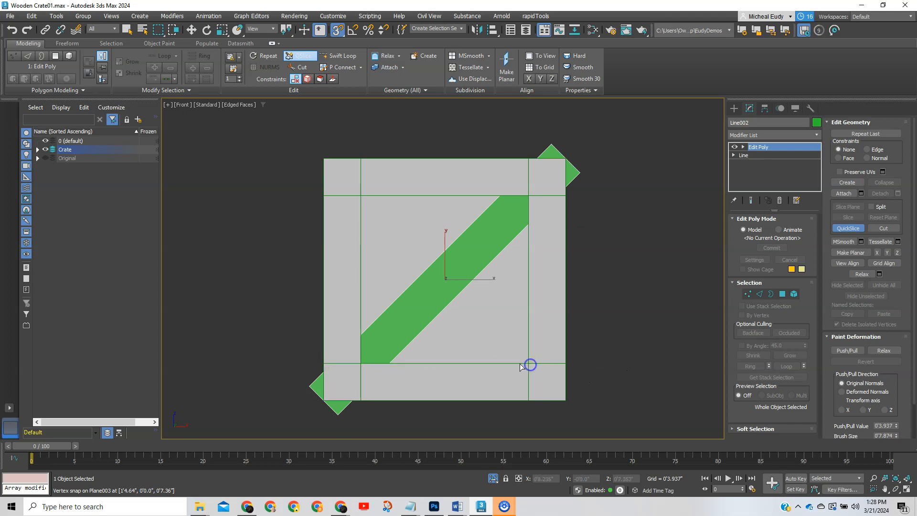
click(361, 401)
click(362, 160)
right_click(362, 160)
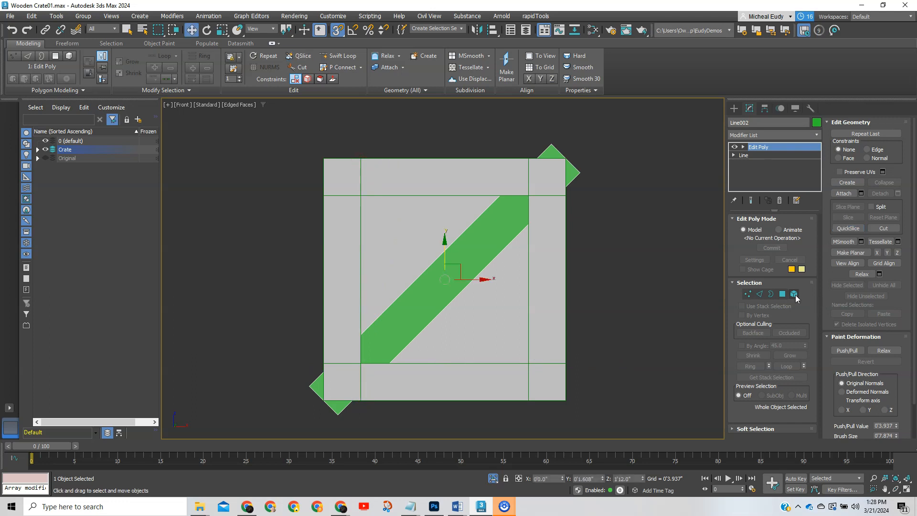
Put the brace Line002 and the panel Plane003 from the Crate layer together on a new layer
click(794, 294)
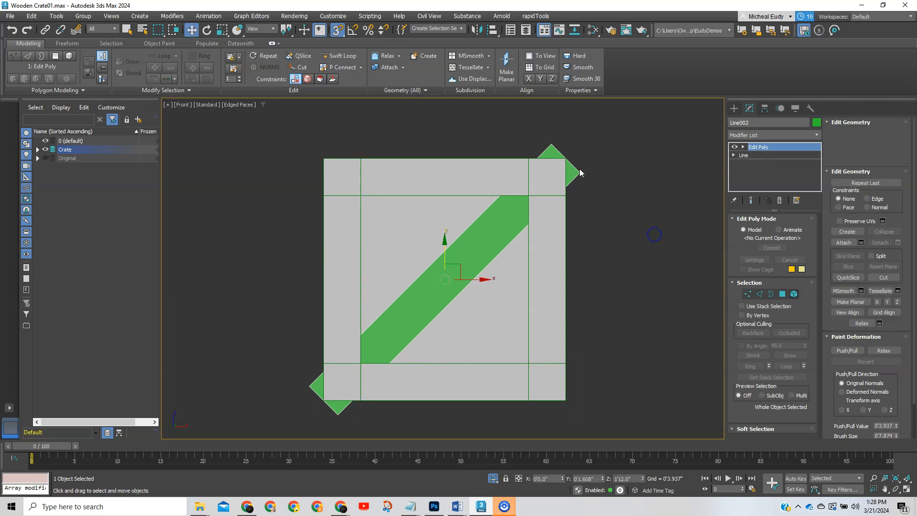
click(38, 149)
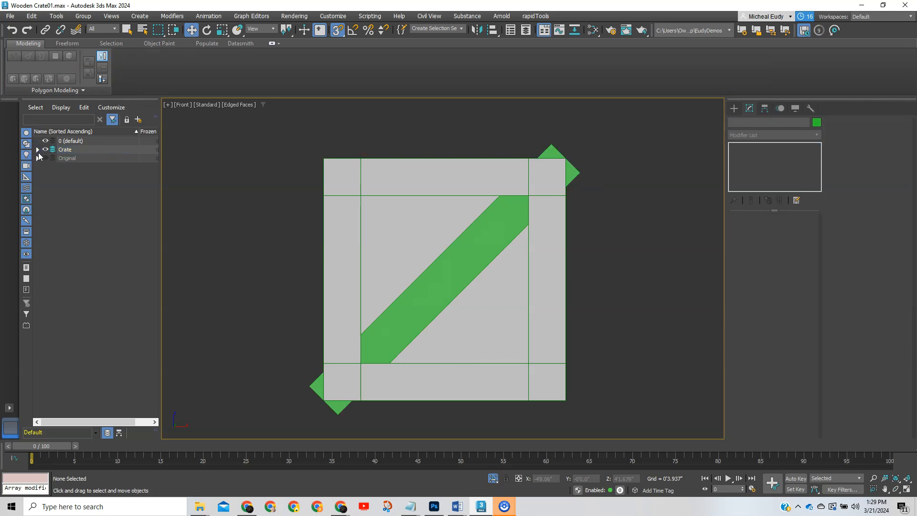
click(38, 149)
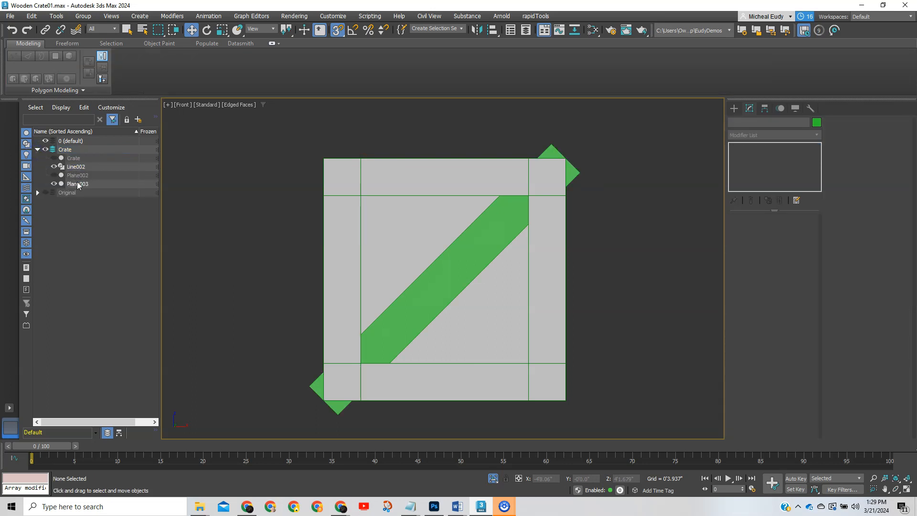
click(79, 167)
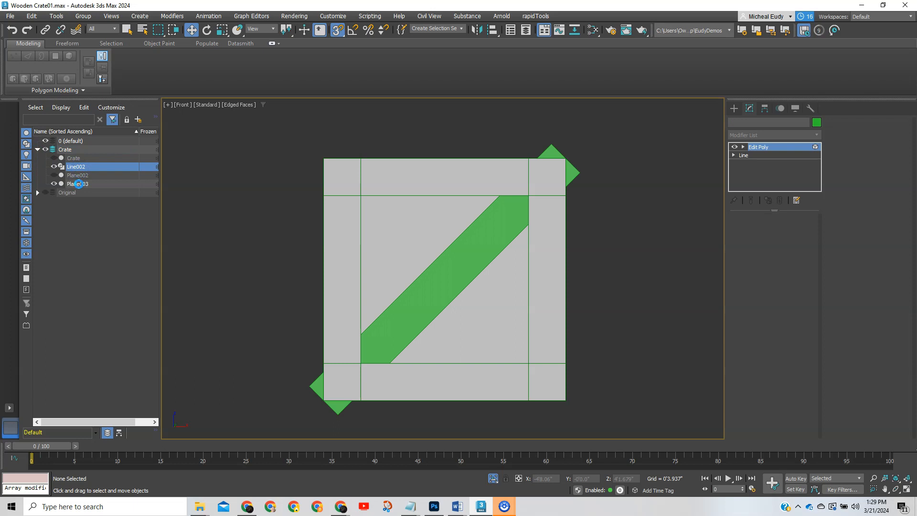
ctrl+click(78, 185)
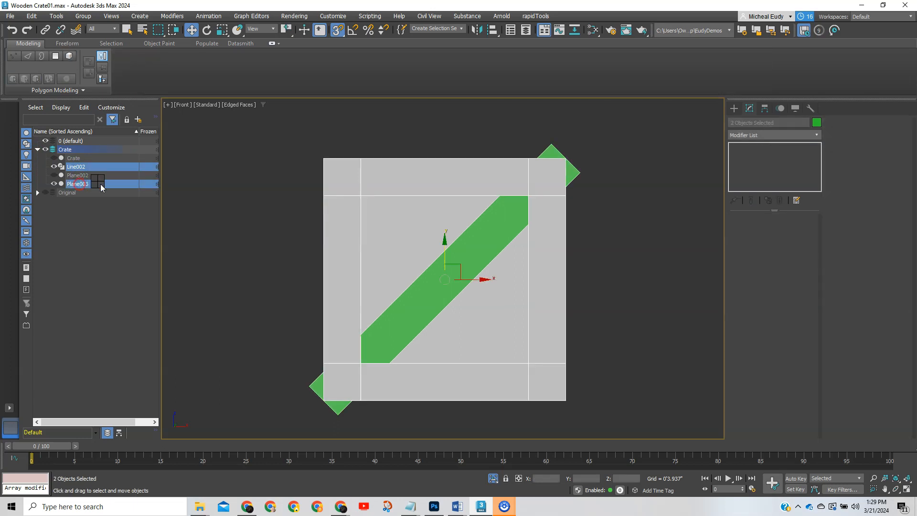
right_click(98, 183)
click(77, 192)
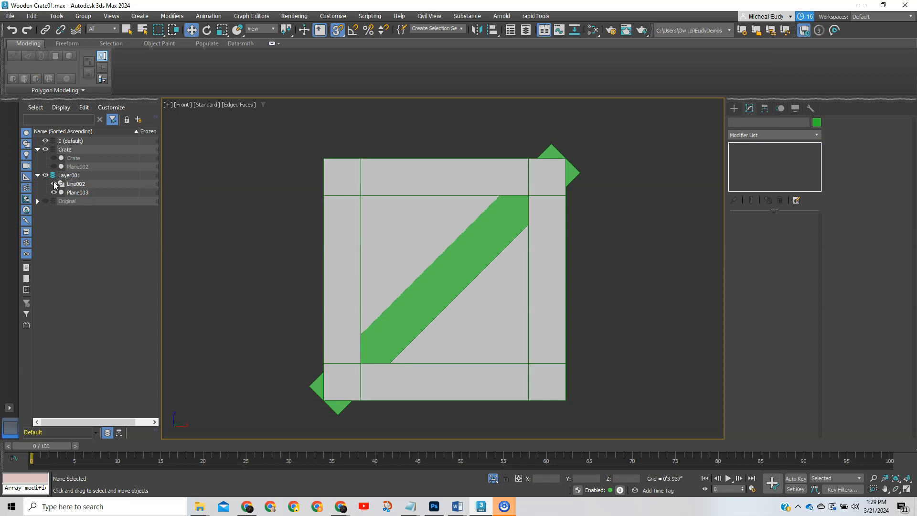
Hide Plane003 to isolate the brace Line002, and select the brace
click(54, 184)
click(54, 192)
click(54, 183)
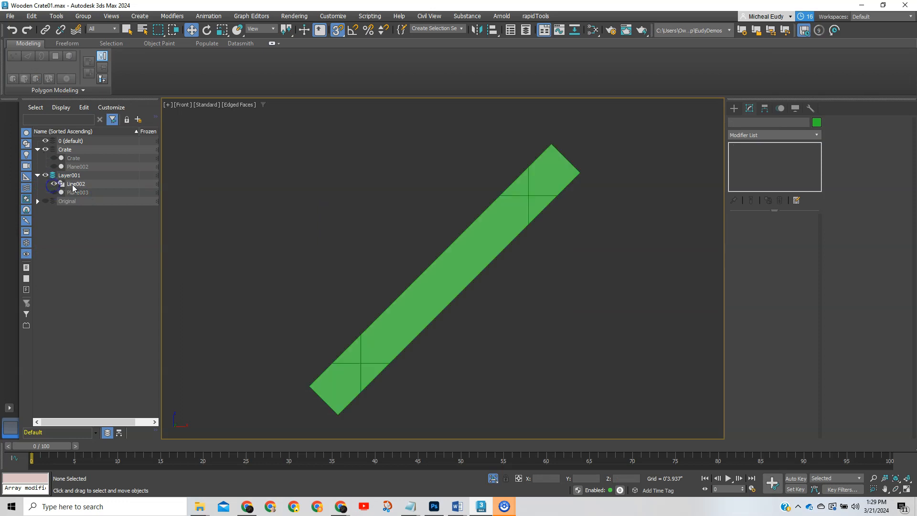
click(73, 185)
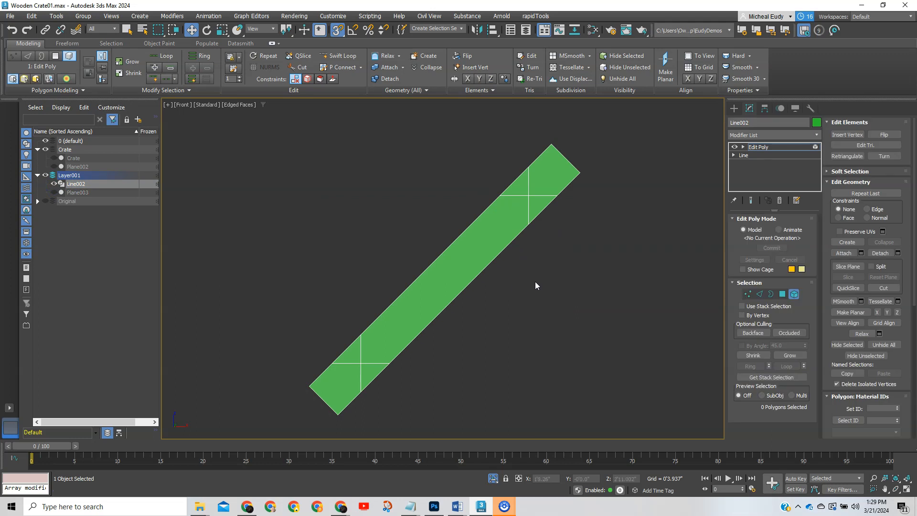
Select the polygons of the brace's middle section, invert the selection and delete the end pieces beyond the slice lines
click(782, 294)
drag(404, 250, 473, 331)
click(378, 236)
click(448, 290)
alt+middle_drag(424, 288, 400, 245)
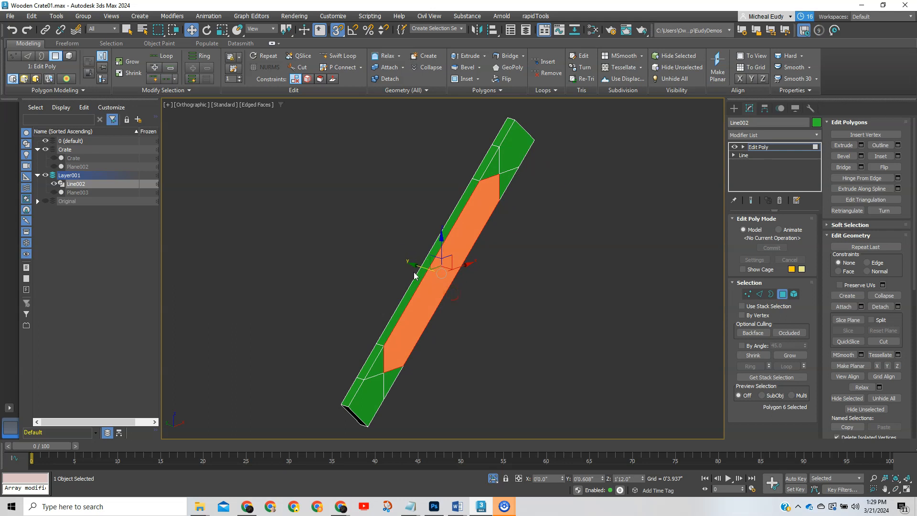
key(f)
middle_drag(493, 231, 483, 328)
drag(376, 247, 484, 315)
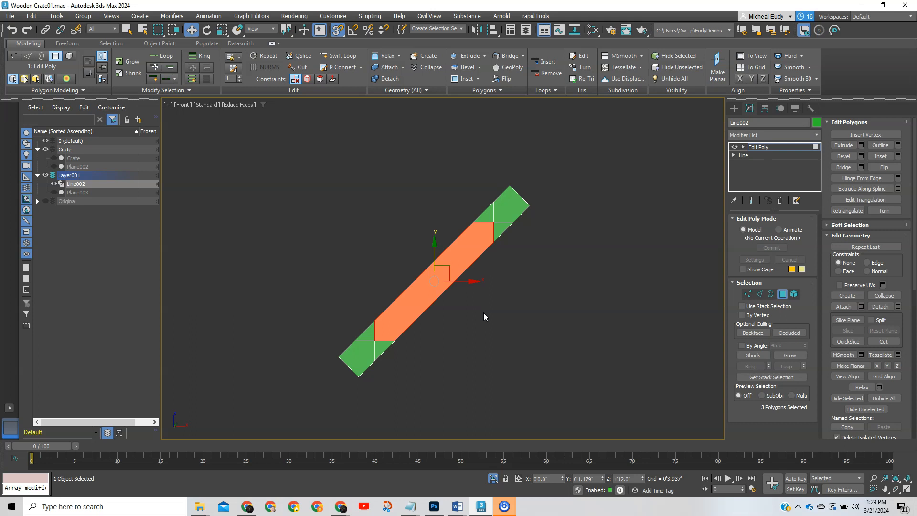
key(ctrl+i)
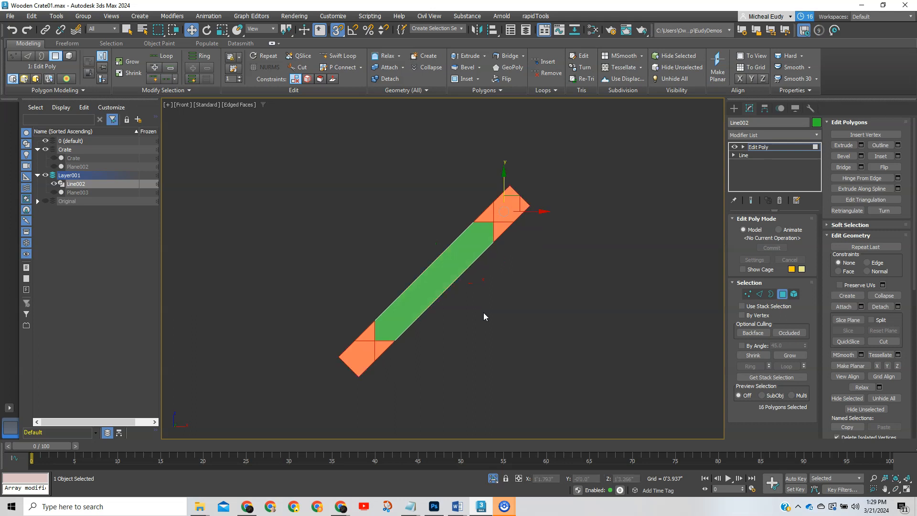
key(Delete)
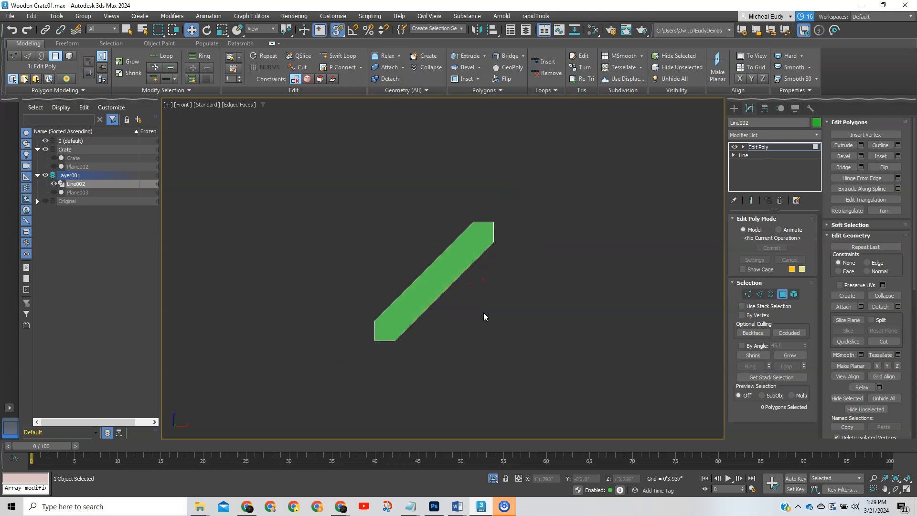
Unhide Plane003 and check from behind how the trimmed brace sits against the recessed panel
alt+middle_drag(393, 174, 445, 274)
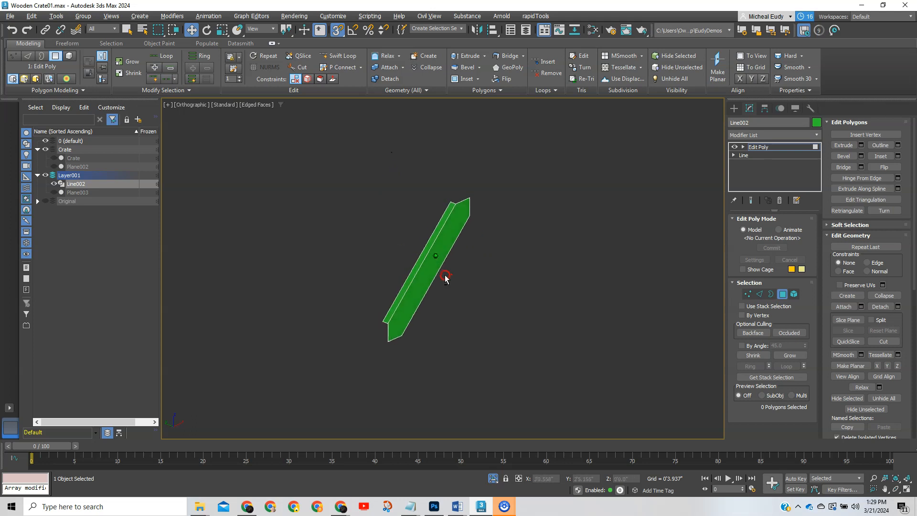
click(54, 192)
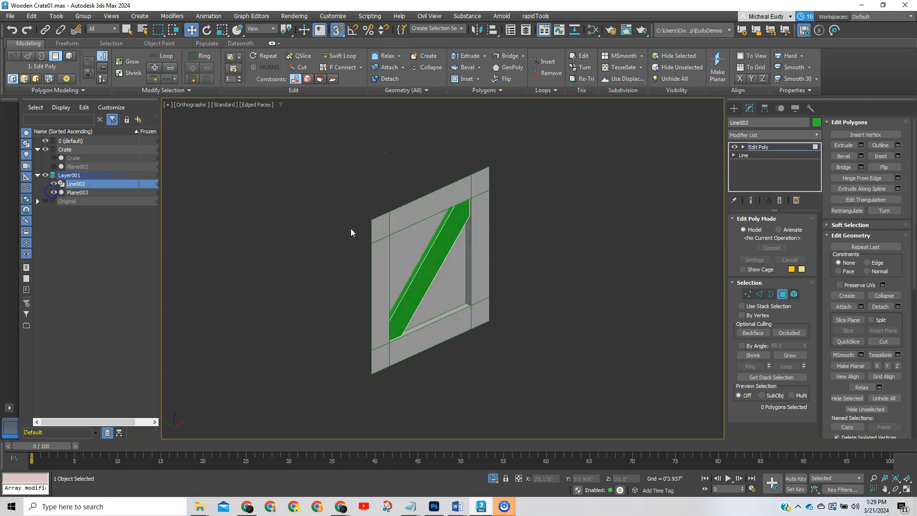
scroll(488, 225, up, 6)
alt+middle_drag(489, 225, 572, 281)
scroll(518, 221, up, 3)
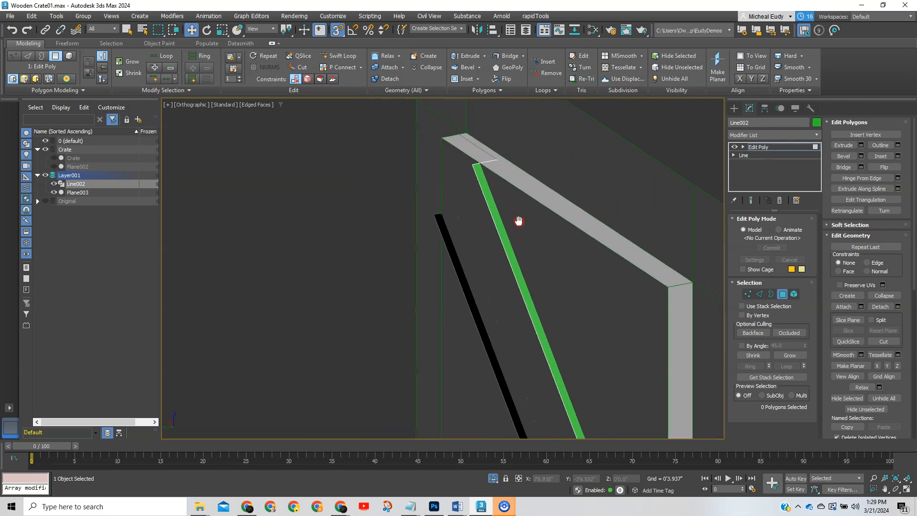
middle_drag(518, 221, 513, 184)
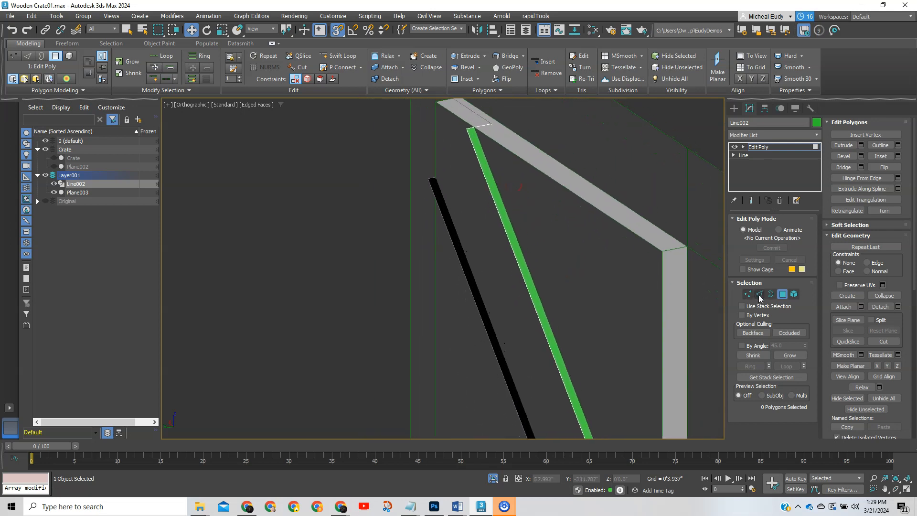
With vertex snapping turned off, move the brace's two long rear edges forward until flush with the back of the recess
click(759, 295)
click(528, 284)
ctrl+click(485, 314)
drag(527, 382, 533, 382)
key(ctrl+z)
key(s)
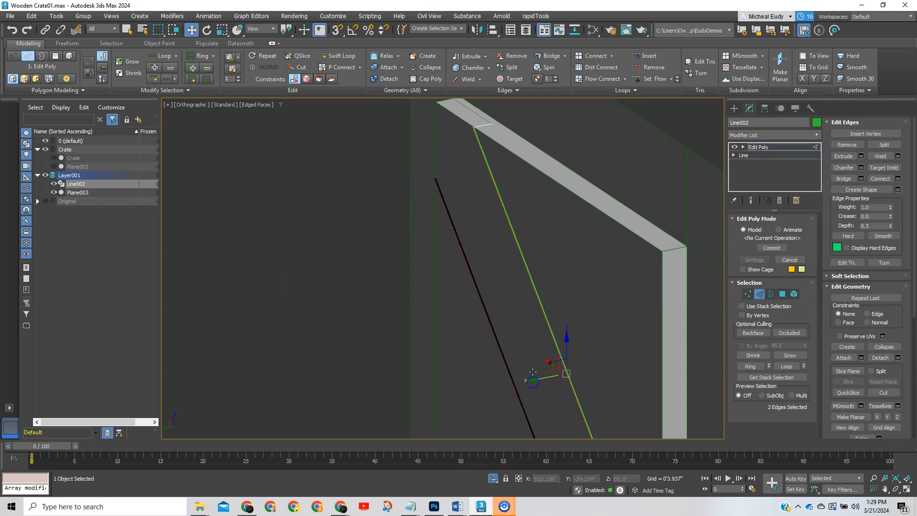
scroll(496, 168, up, 4)
middle_drag(496, 169, 496, 371)
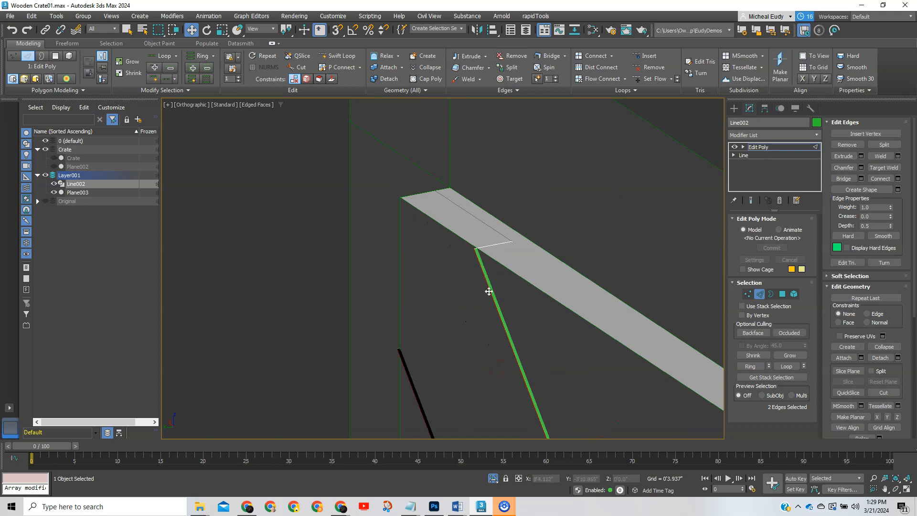
scroll(485, 368, down, 4)
scroll(484, 367, down, 2)
middle_drag(484, 371, 479, 260)
scroll(479, 260, down, 2)
middle_drag(492, 330, 453, 285)
click(760, 294)
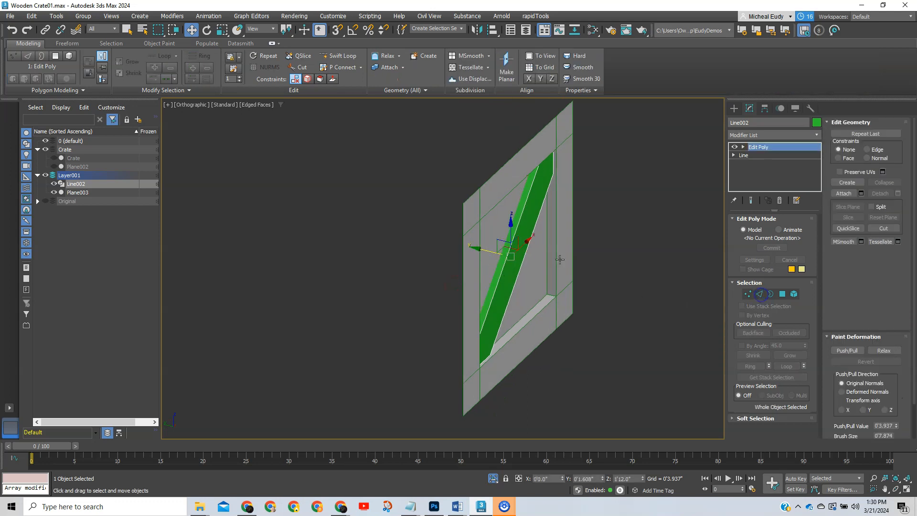
Assign the panel's grey material to the brace Line002 from the material editor
alt+middle_drag(512, 214, 496, 241)
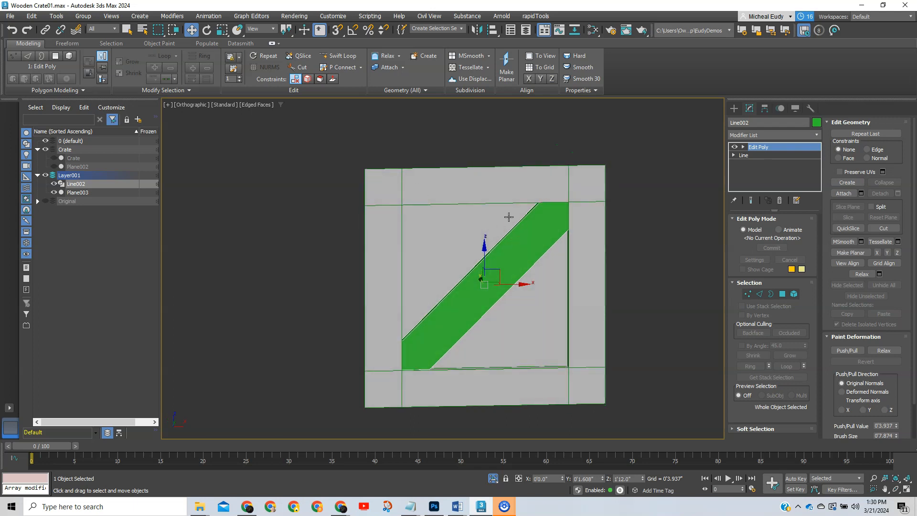
click(593, 30)
right_click(438, 156)
click(457, 172)
click(695, 41)
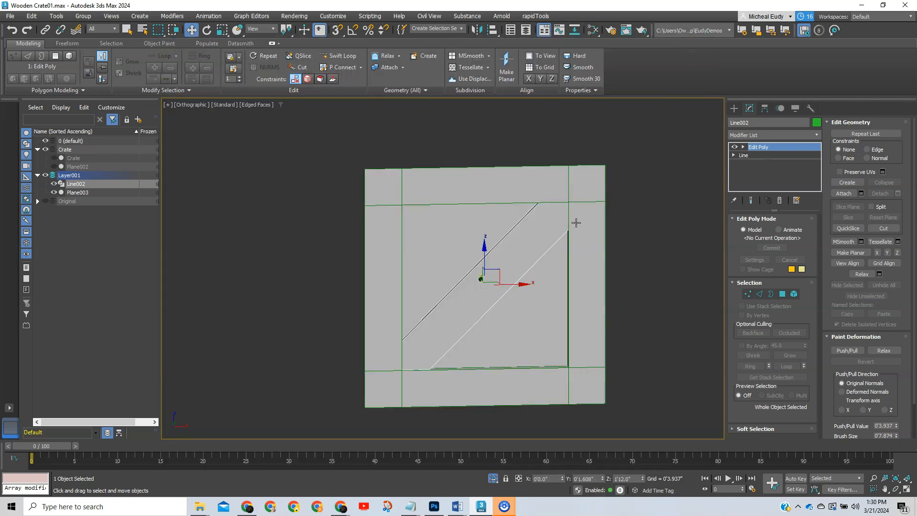
Attach the brace Line002 to the frame and panel object Plane003 in the front view
key(f)
middle_drag(581, 201, 612, 305)
click(609, 304)
click(550, 218)
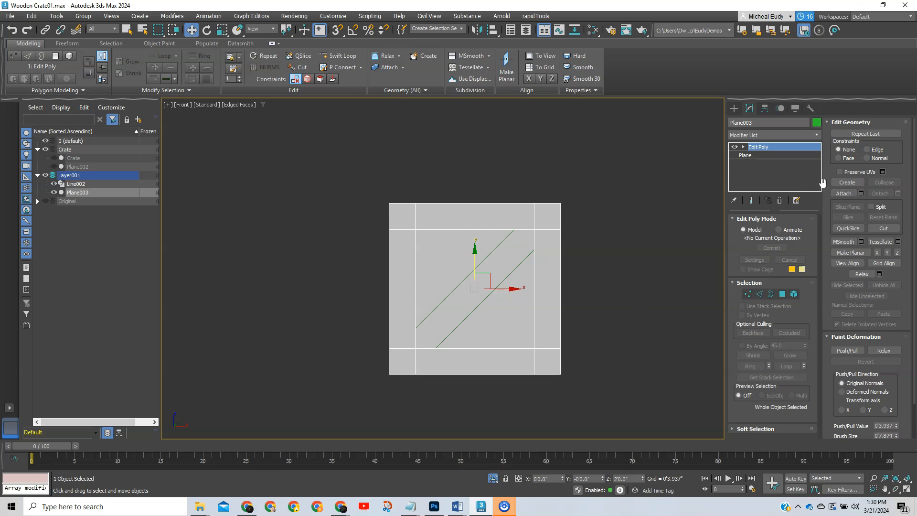
click(843, 194)
click(493, 257)
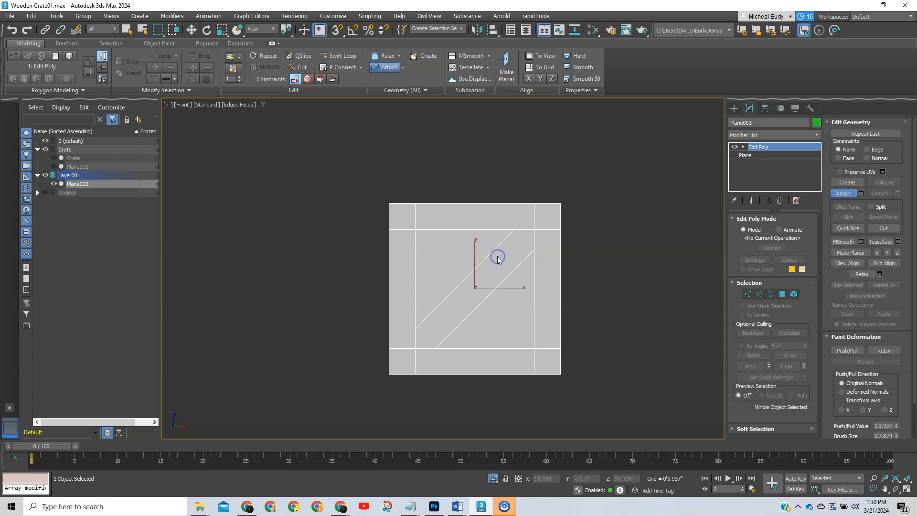
Rename the combined object Crate Side
click(754, 122)
text(Crate Side)
key(Return)
Display the home grid beneath the Crate Side in an angled view, with the Move tool active
alt+middle_drag(318, 274, 539, 281)
key(w)
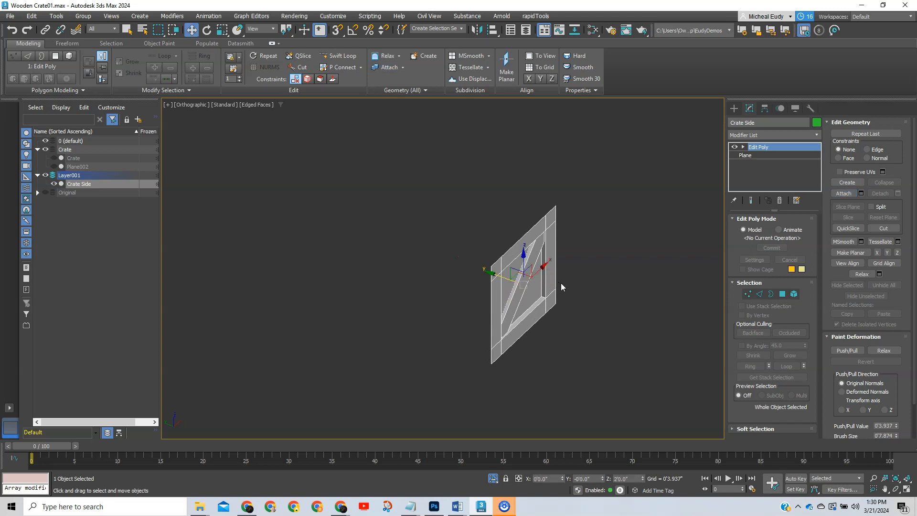
right_click(565, 284)
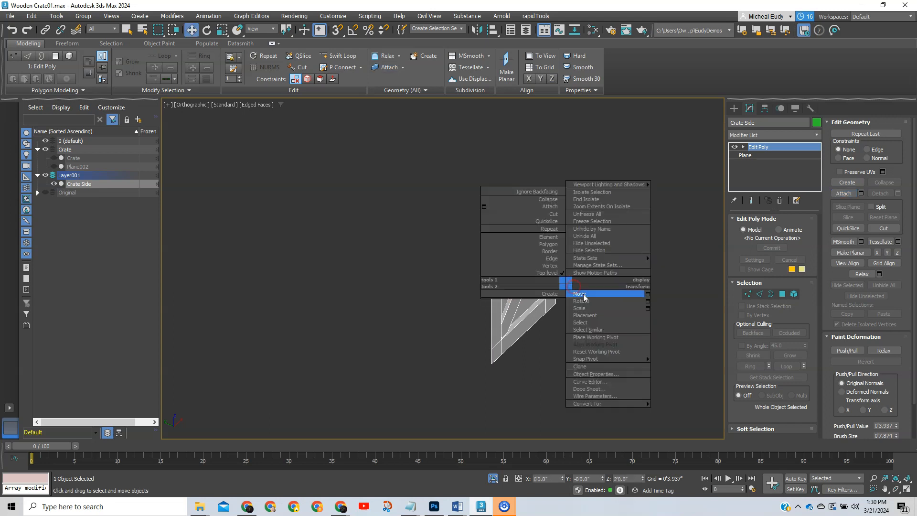
click(584, 300)
middle_drag(544, 303, 485, 303)
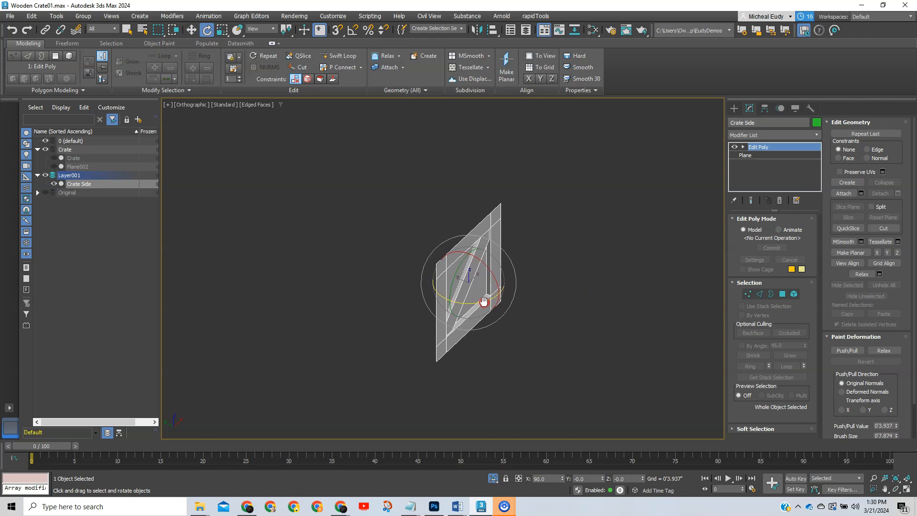
click(564, 293)
right_click(564, 297)
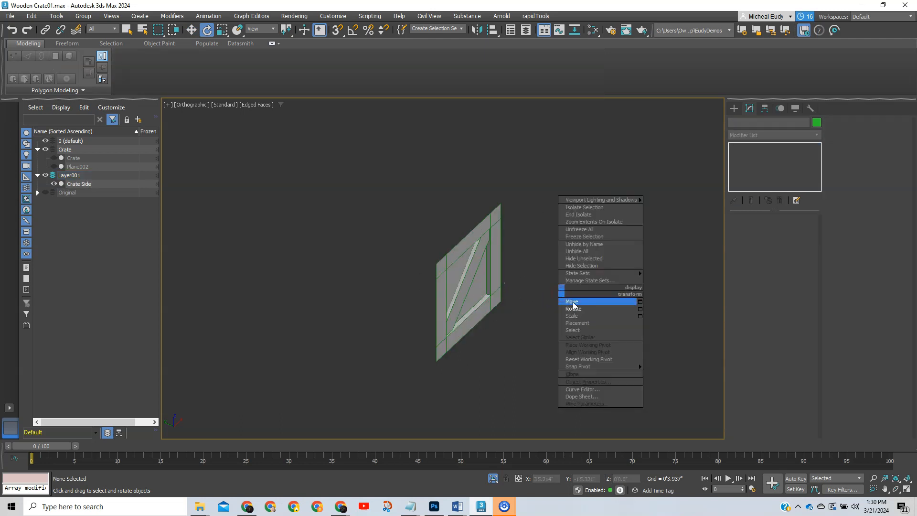
click(570, 300)
key(g)
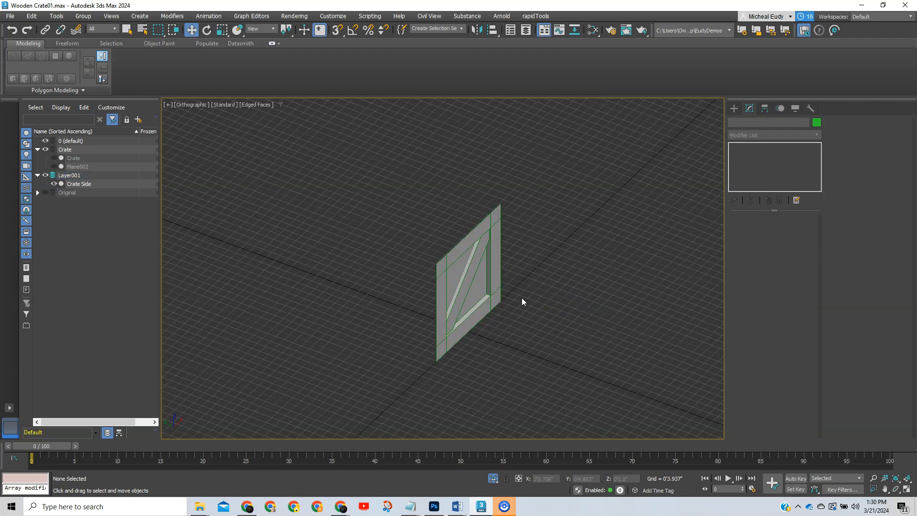
Try to offset the Crate Side from the origin in the positive Y direction, and undo the move
click(467, 282)
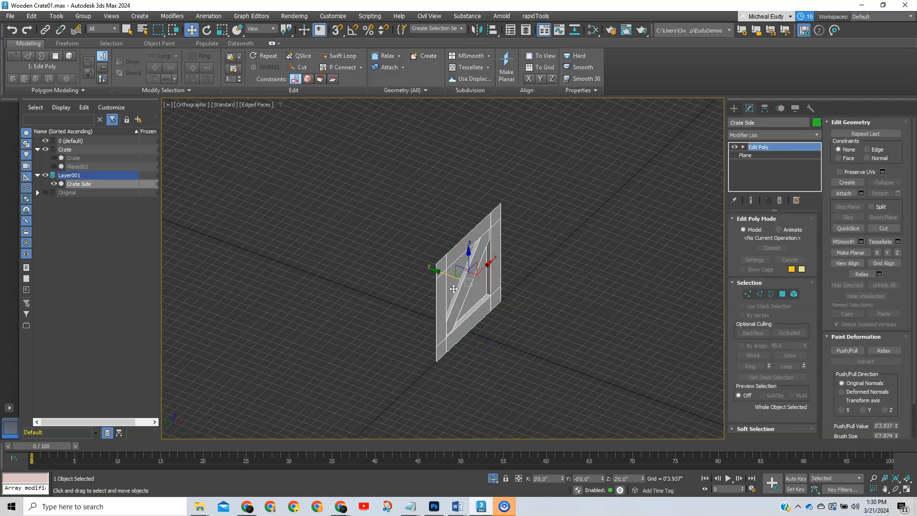
drag(436, 271, 428, 300)
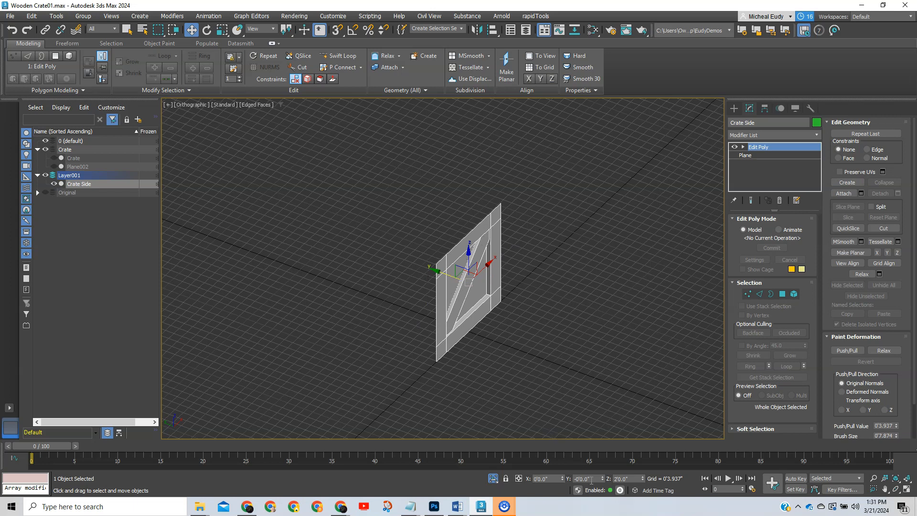
click(592, 478)
text(14)
key(Return)
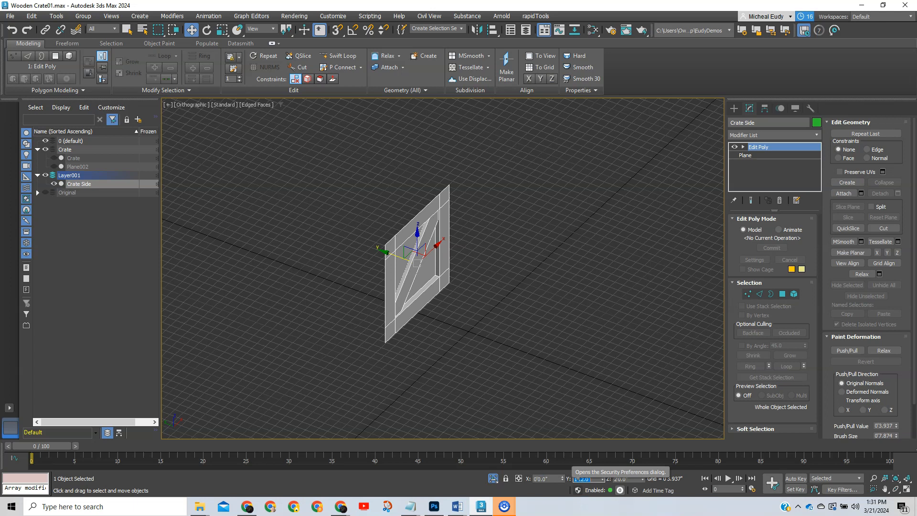
click(536, 360)
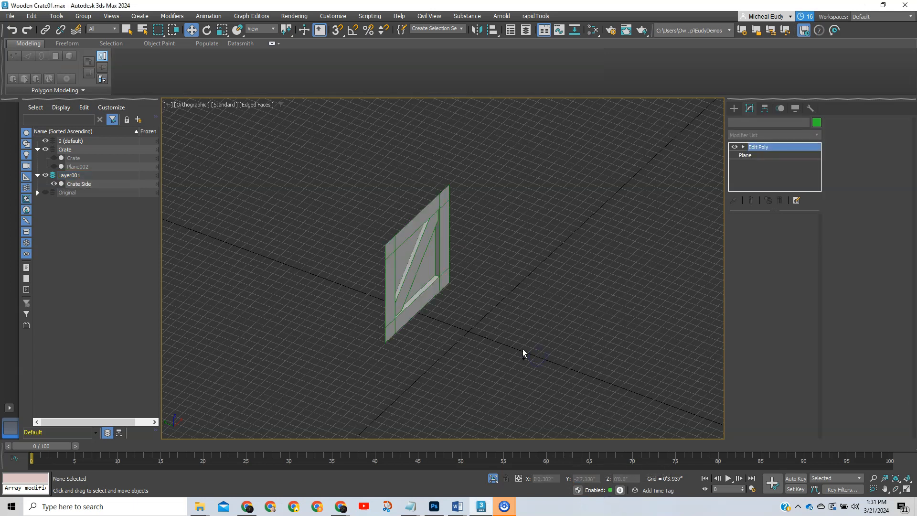
key(ctrl+z)
key(ctrl+z)
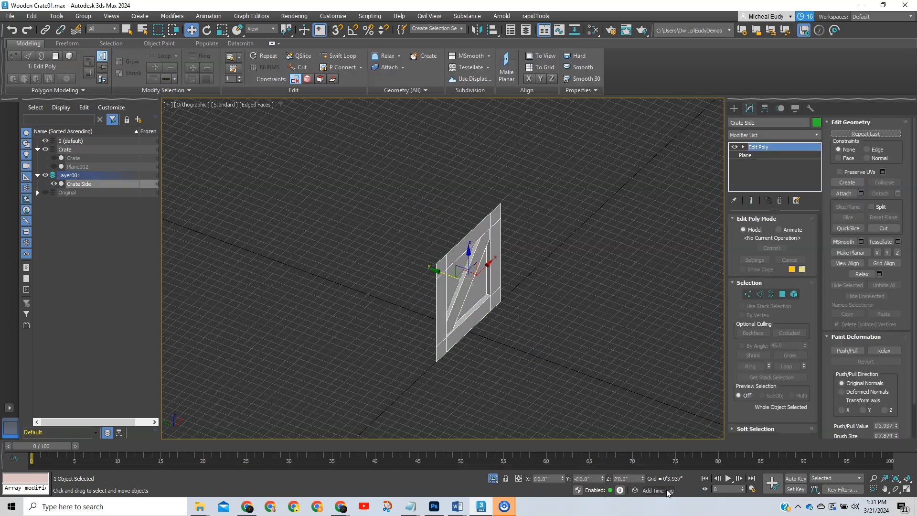
Set the Crate Side's Y position to -2'
click(587, 478)
text(-2)
key(Return)
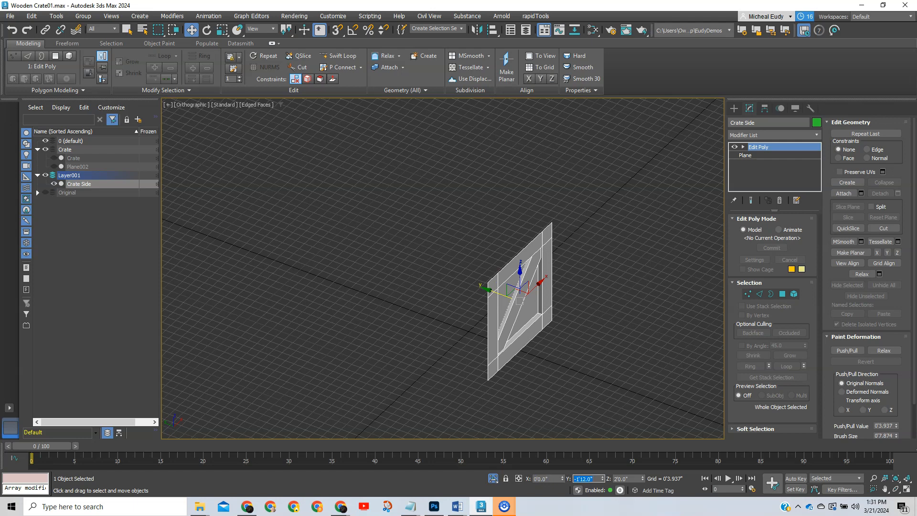
Activate the Rotate tool for the Crate Side and turn on angle snapping
middle_drag(523, 380, 519, 334)
scroll(518, 288, up, 3)
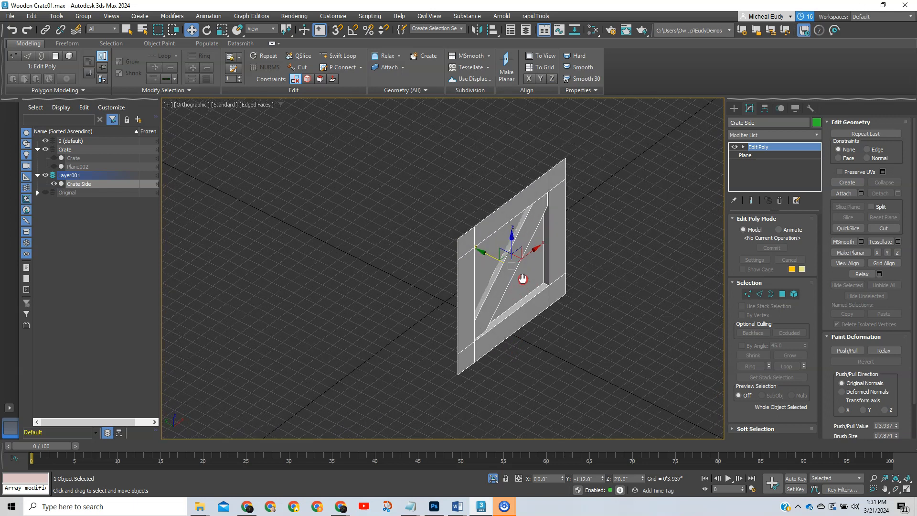
middle_drag(522, 278, 522, 294)
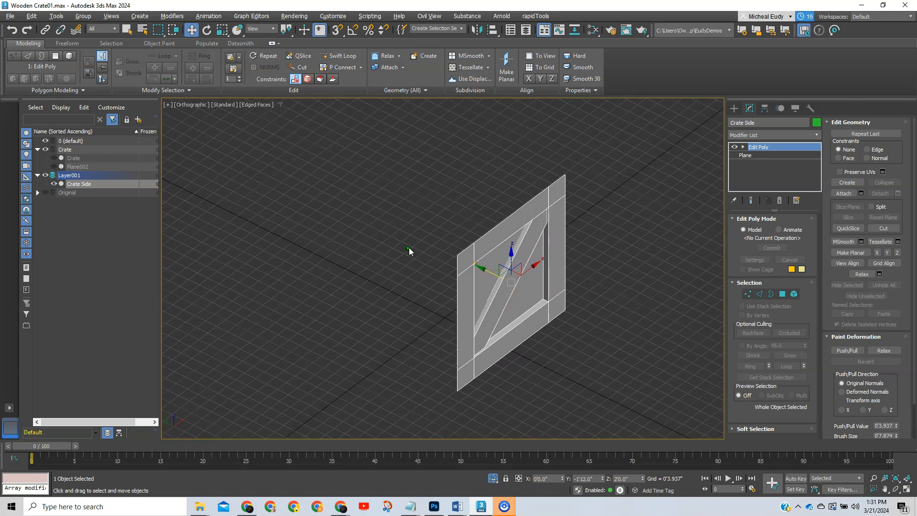
alt+middle_drag(410, 251, 406, 245)
right_click(390, 243)
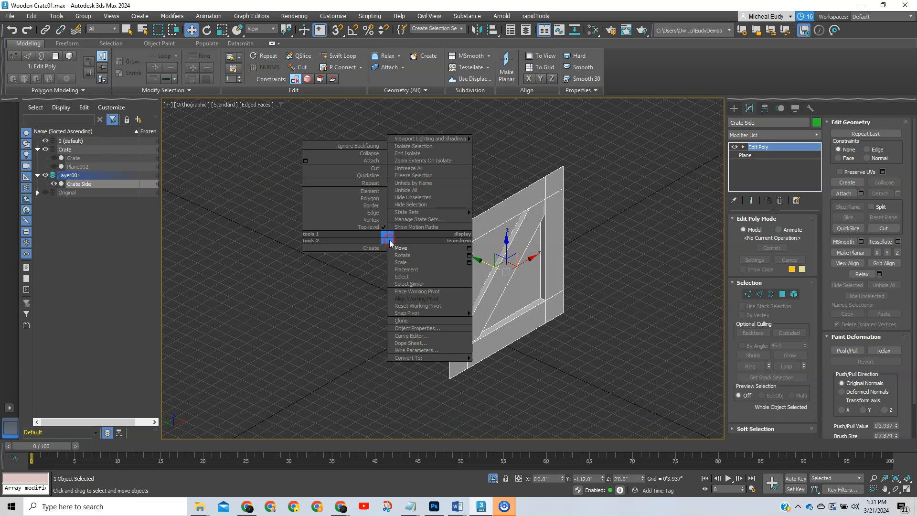
click(414, 254)
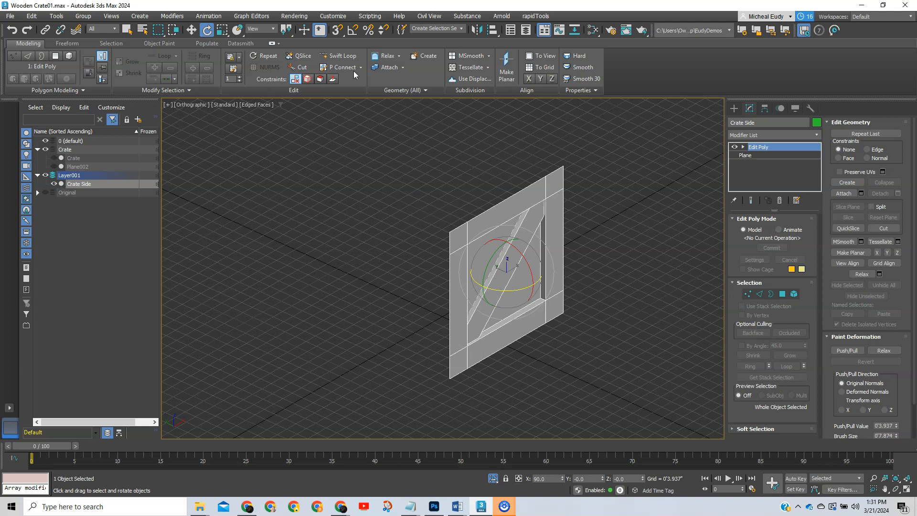
click(354, 30)
Set the reference coordinate system to World and use the transform coordinate center as the pivot
click(264, 30)
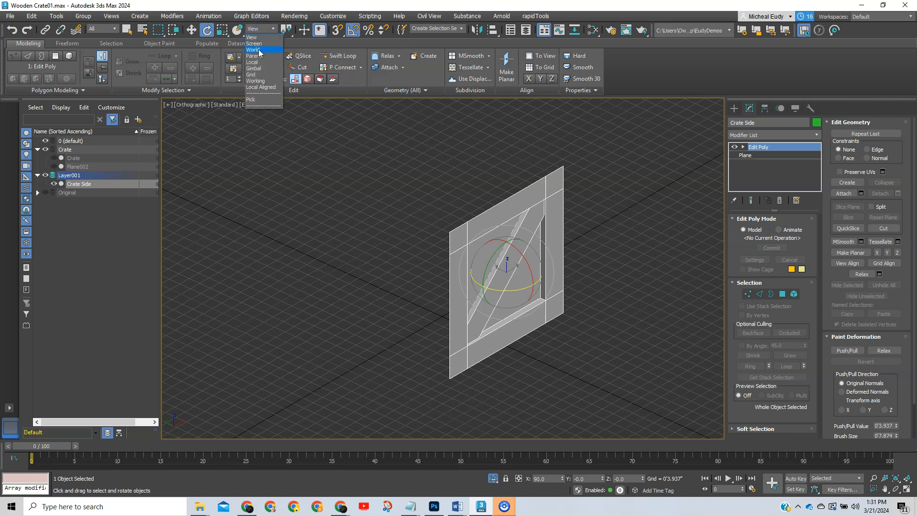
click(254, 50)
click(287, 30)
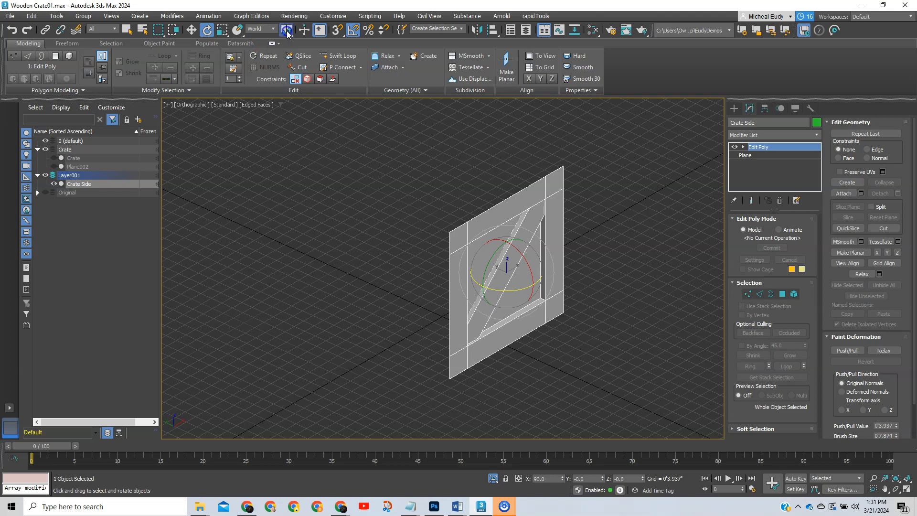
drag(287, 31, 287, 79)
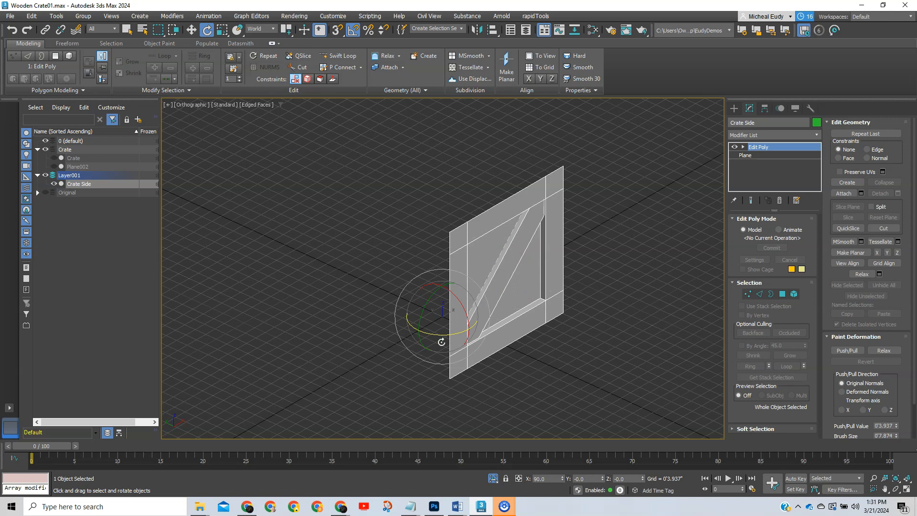
Clone the Crate Side by rotating it -90° about the world Z axis as three copies, then clear the selection
shift+drag(420, 334, 397, 330)
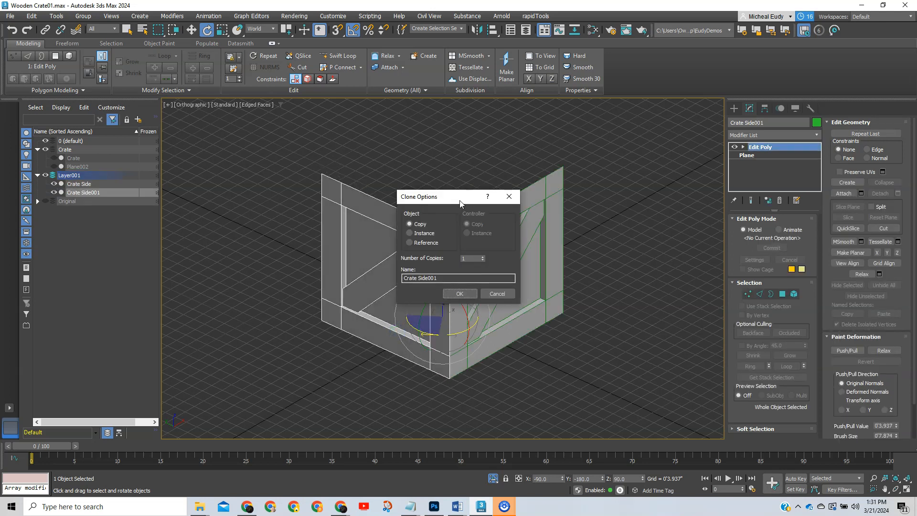
drag(455, 184, 627, 158)
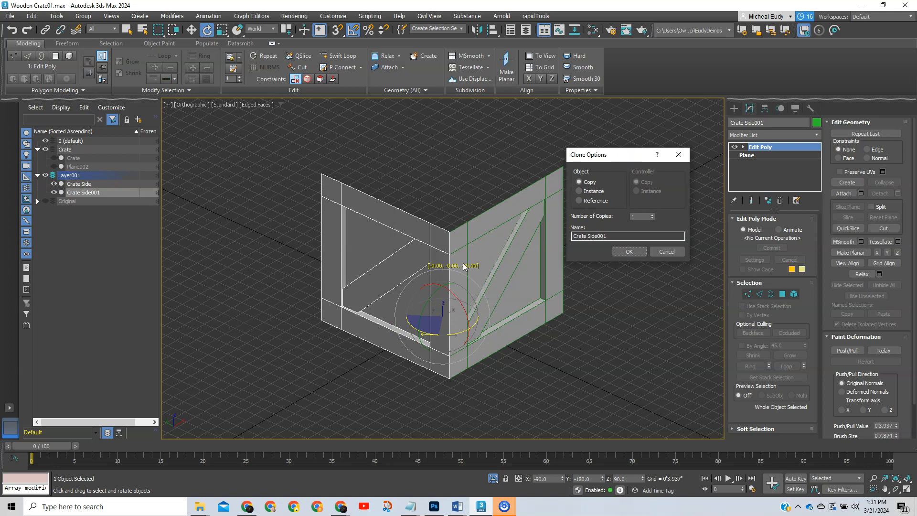
click(653, 214)
click(622, 252)
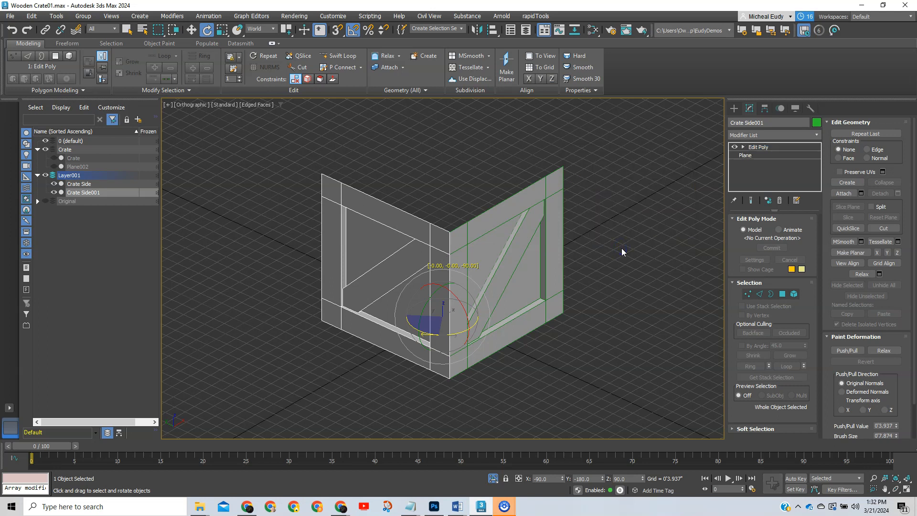
mouse_move(432, 318)
alt+middle_down()
mouse_move(434, 332)
mouse_move(478, 272)
mouse_move(444, 273)
mouse_move(435, 307)
alt+middle_up()
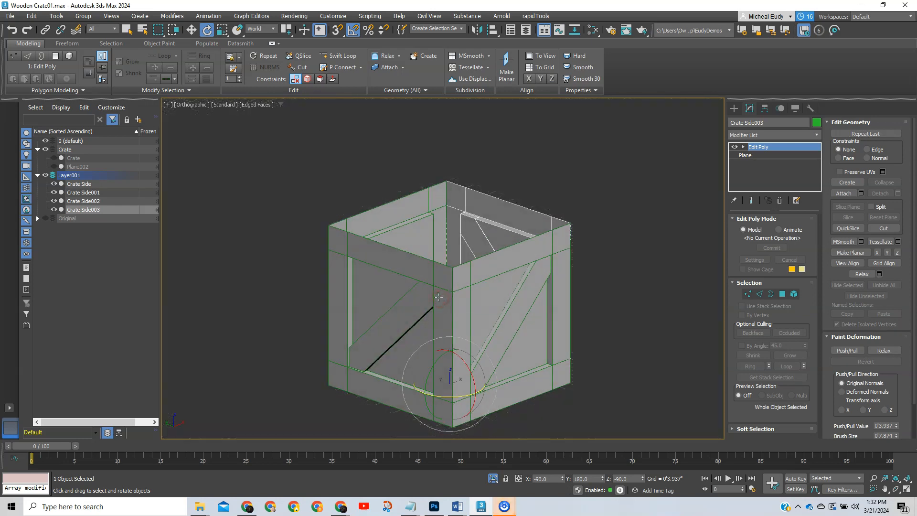
key(h)
click(263, 321)
middle_drag(406, 321, 476, 308)
click(622, 266)
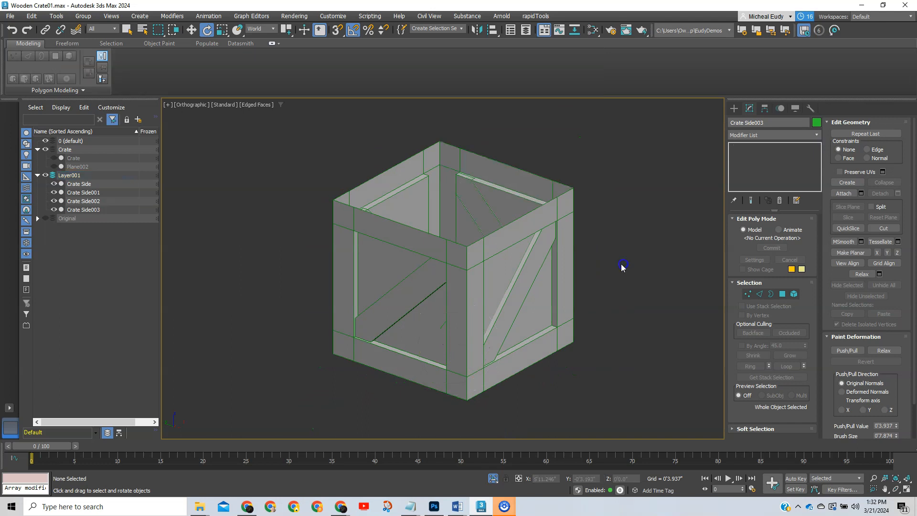
Attach the three cloned sides to the original Crate Side to make one object
click(532, 239)
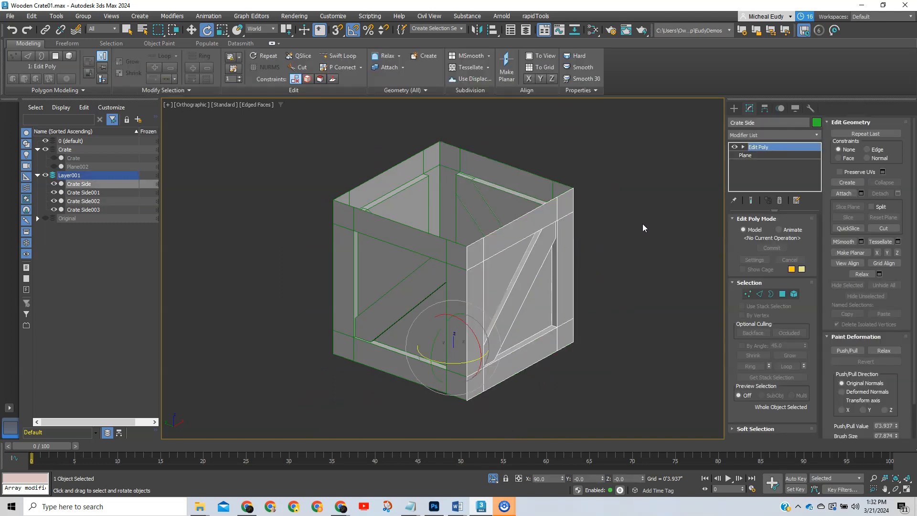
middle_drag(587, 273, 574, 282)
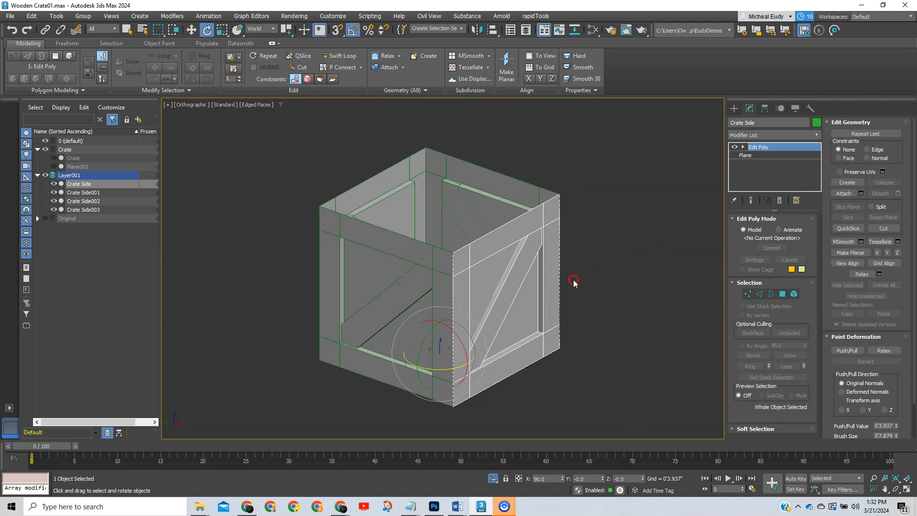
click(843, 193)
click(400, 255)
click(398, 196)
click(466, 176)
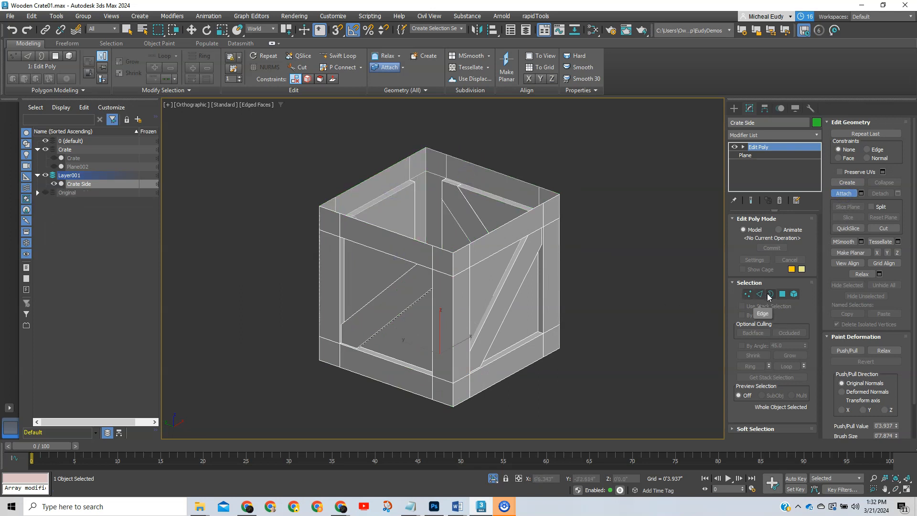
Try to move one side's frame element away from the crate, then cancel the move and clear the selection
click(794, 294)
key(e)
click(506, 262)
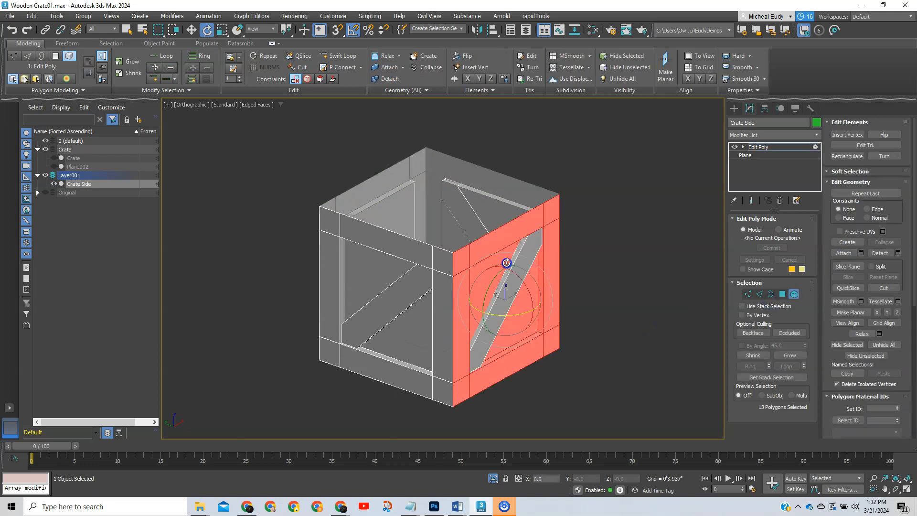
key(w)
drag(508, 295, 543, 302)
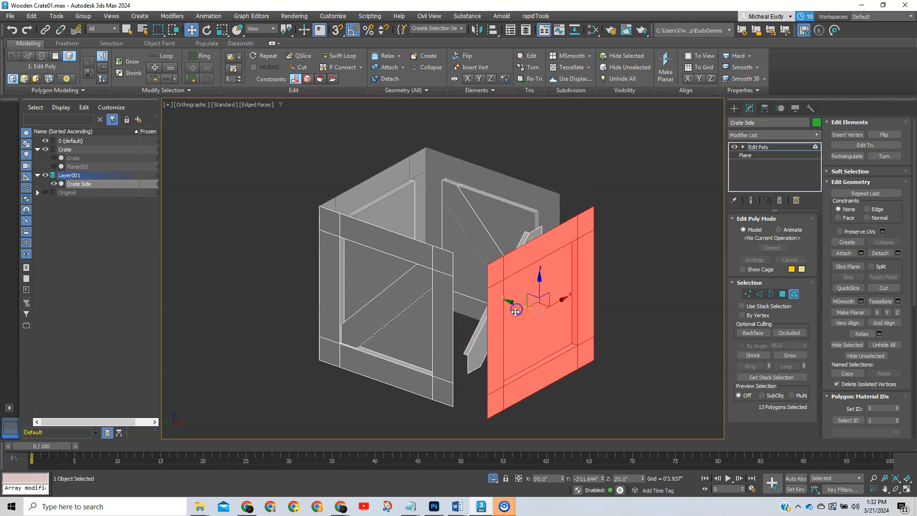
right_click(544, 301)
click(631, 300)
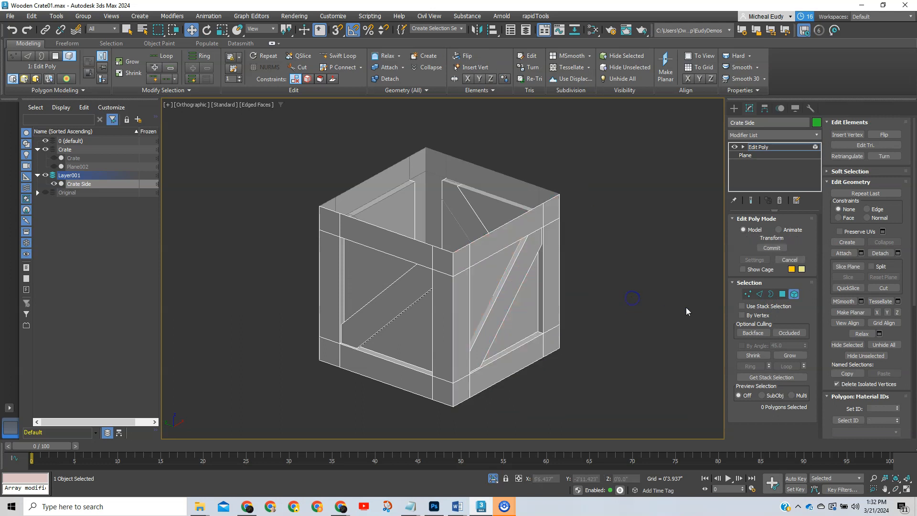
Select all open borders of the attached crate sides at Border level
click(770, 294)
drag(267, 136, 606, 405)
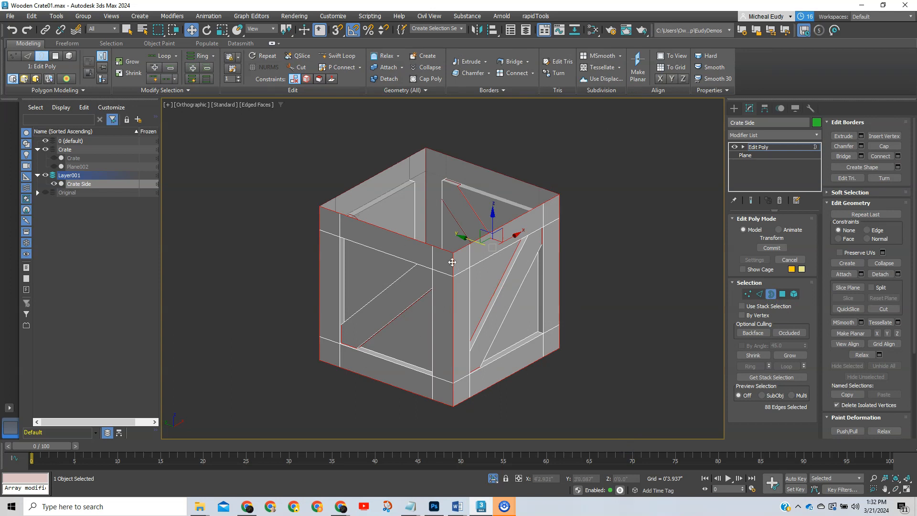
scroll(454, 199, up, 5)
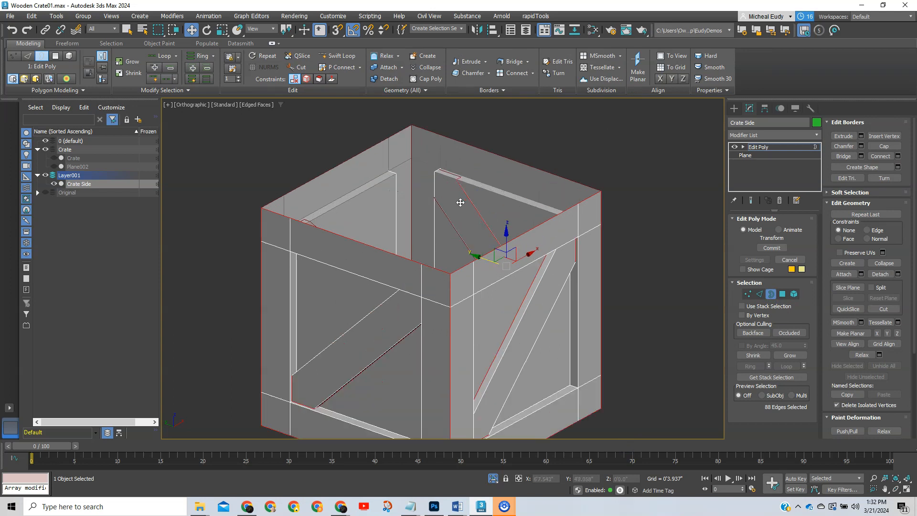
scroll(432, 220, down, 5)
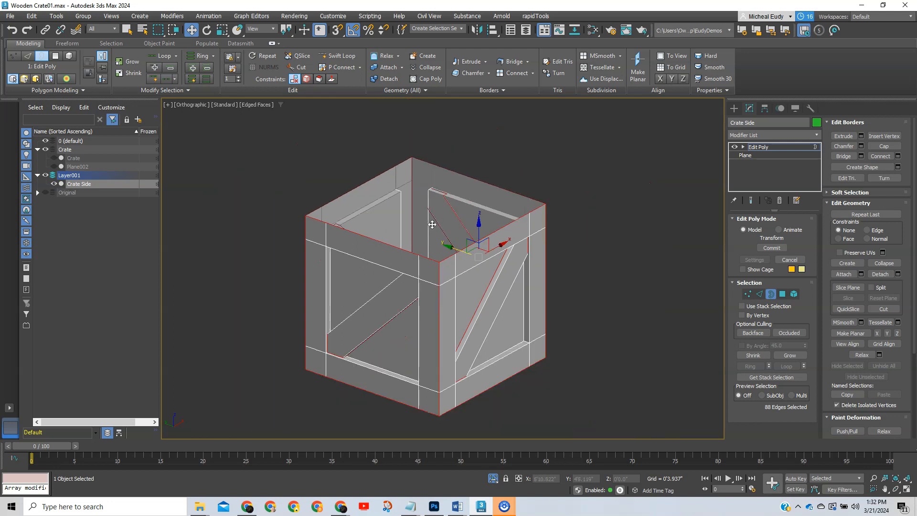
middle_drag(436, 262, 448, 291)
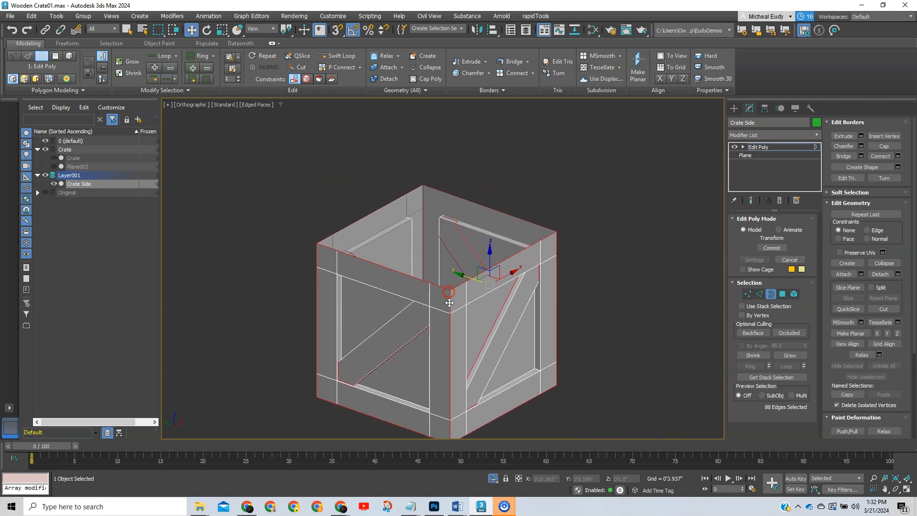
scroll(448, 287, up, 3)
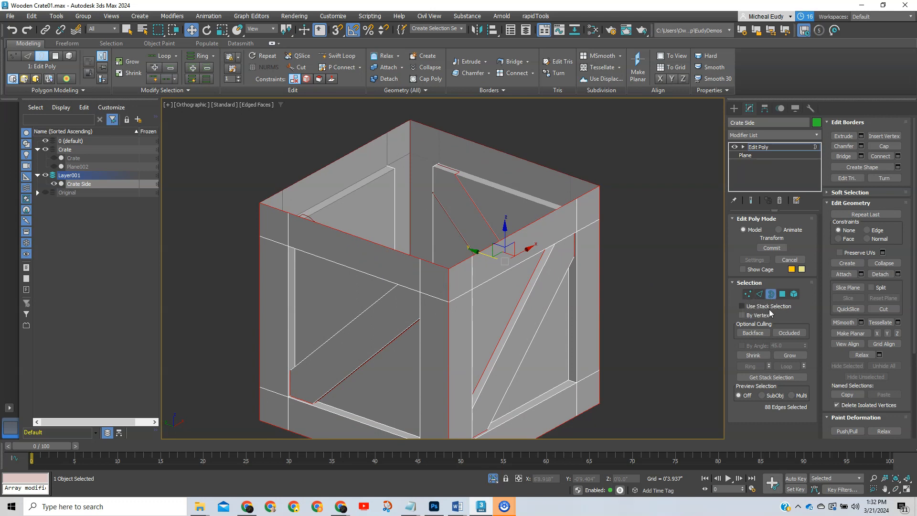
Convert the border selection to vertices and weld them with a 0'0.039" threshold
click(748, 295)
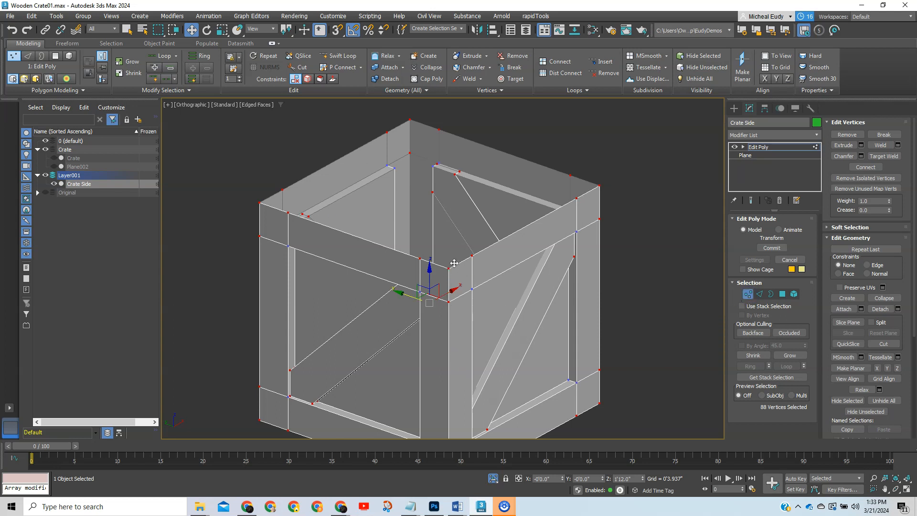
click(898, 146)
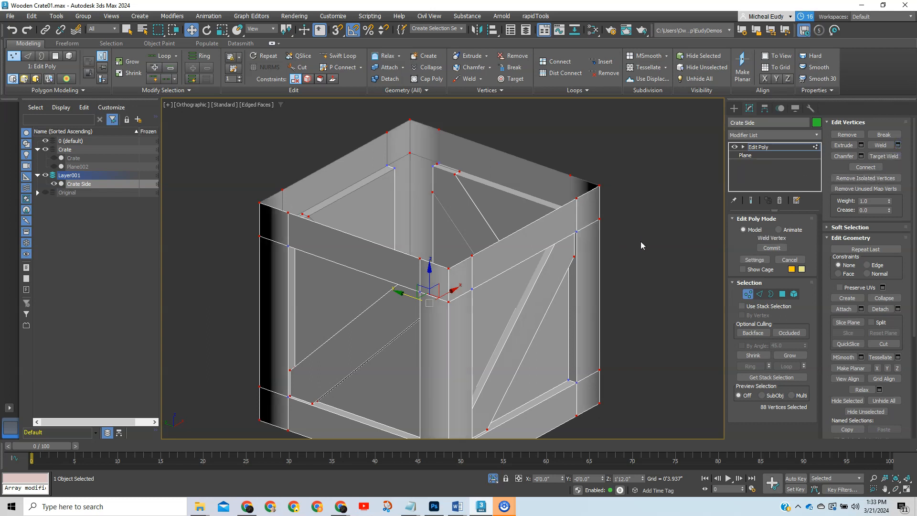
drag(610, 154, 633, 131)
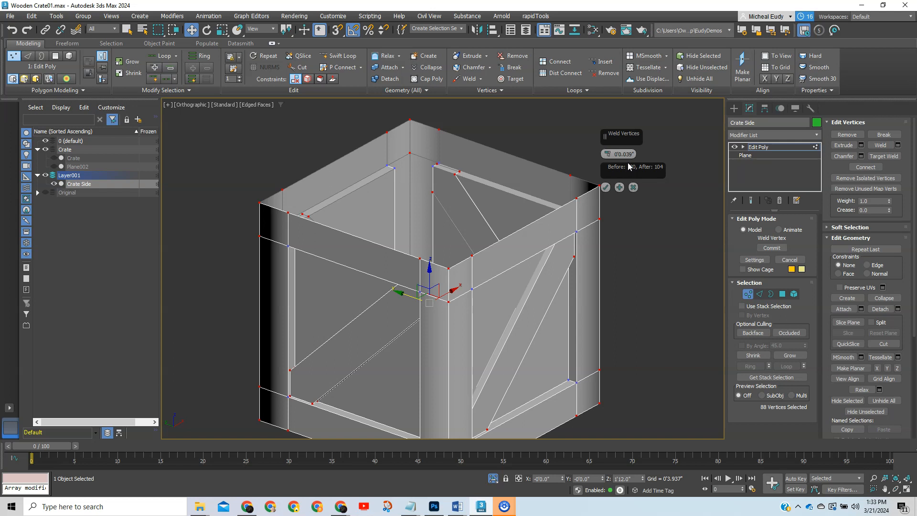
click(606, 188)
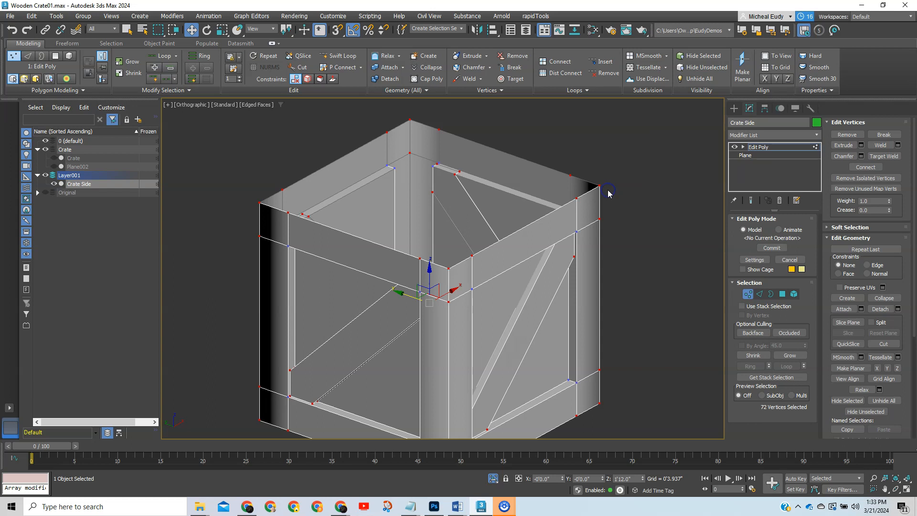
click(637, 237)
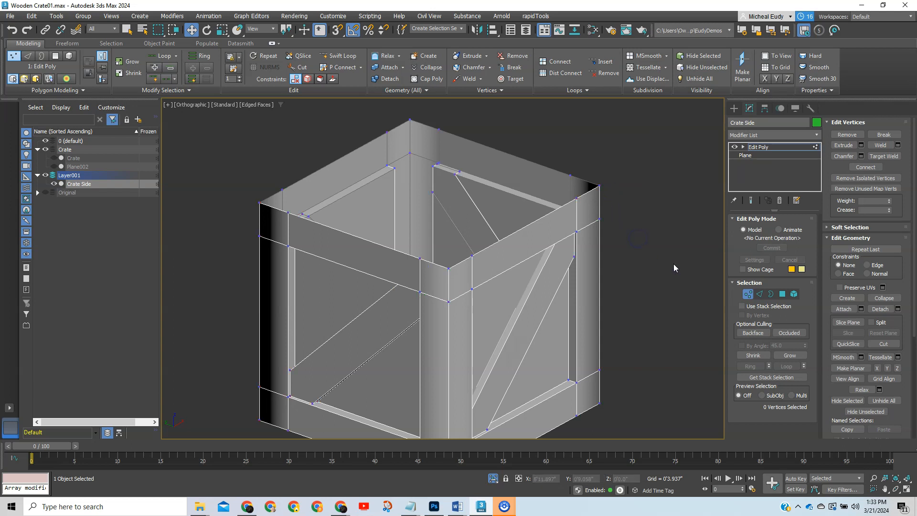
Examine the welded crate frame by selecting it as an element, then clear the selection and leave Element level
click(795, 294)
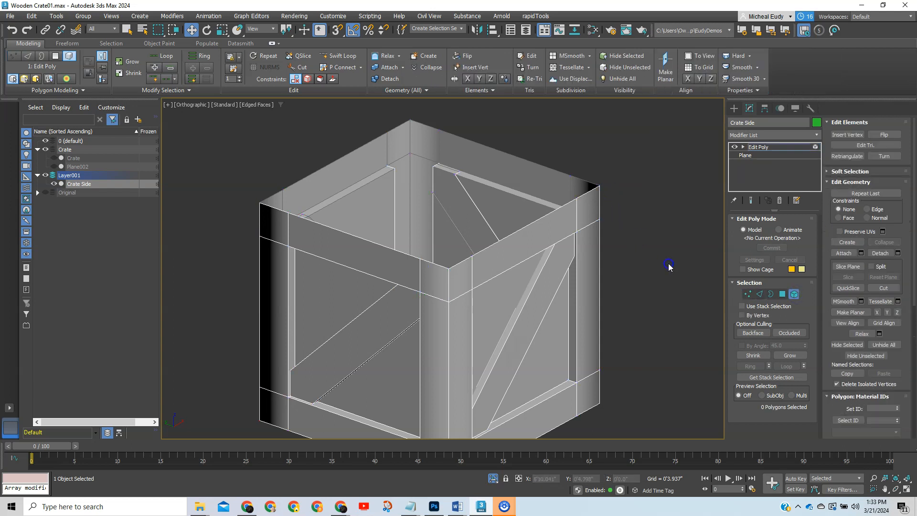
click(567, 222)
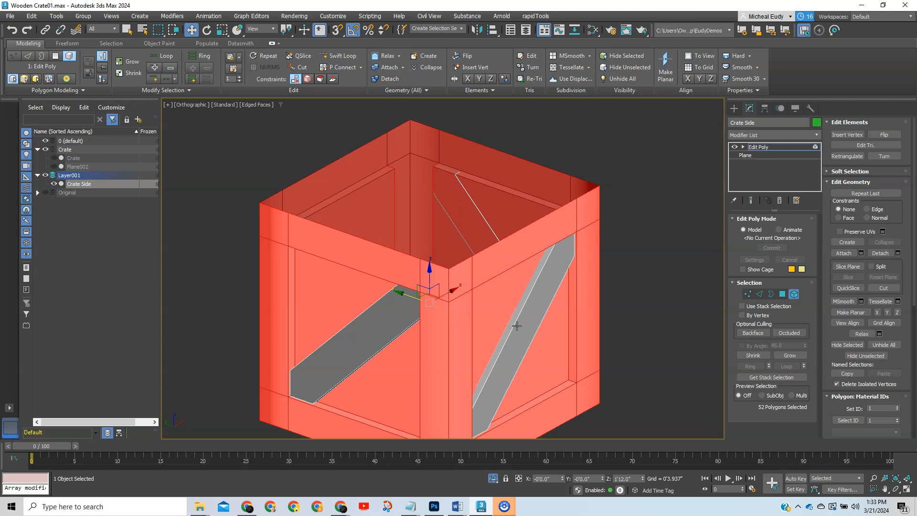
alt+middle_drag(512, 234, 507, 252)
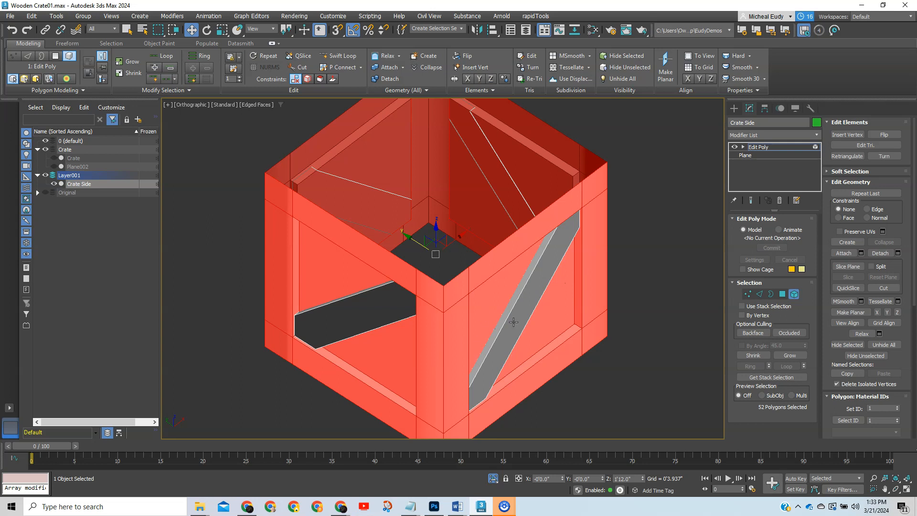
middle_drag(496, 318, 515, 336)
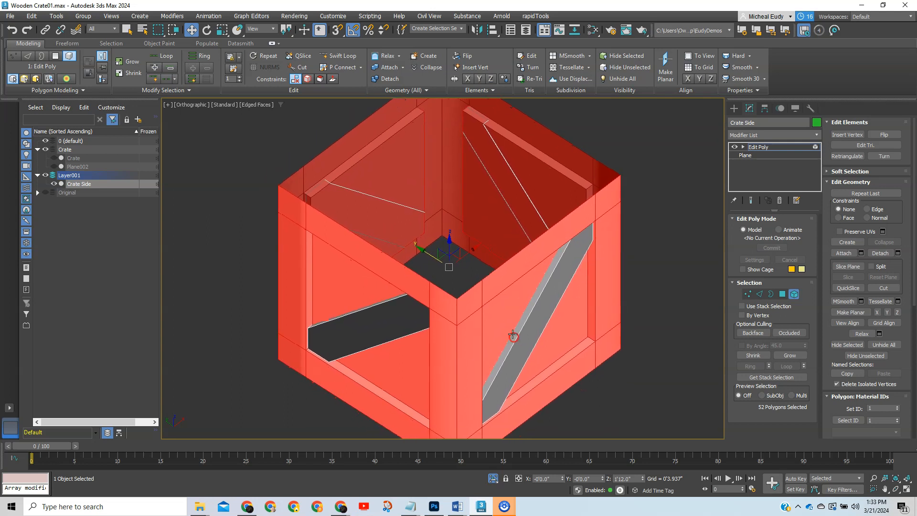
click(660, 293)
click(794, 293)
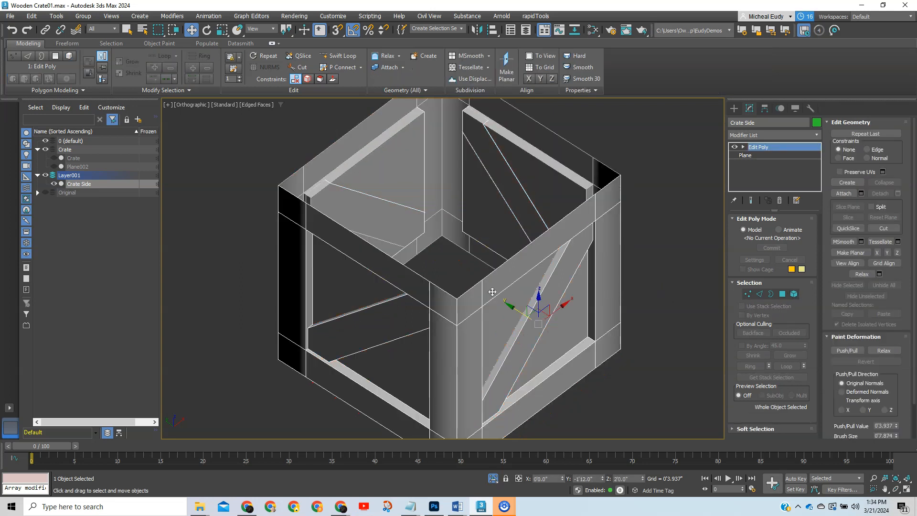
Select the crate's open upper and lower borders together at Border level
scroll(493, 291, down, 3)
alt+middle_drag(493, 292, 456, 292)
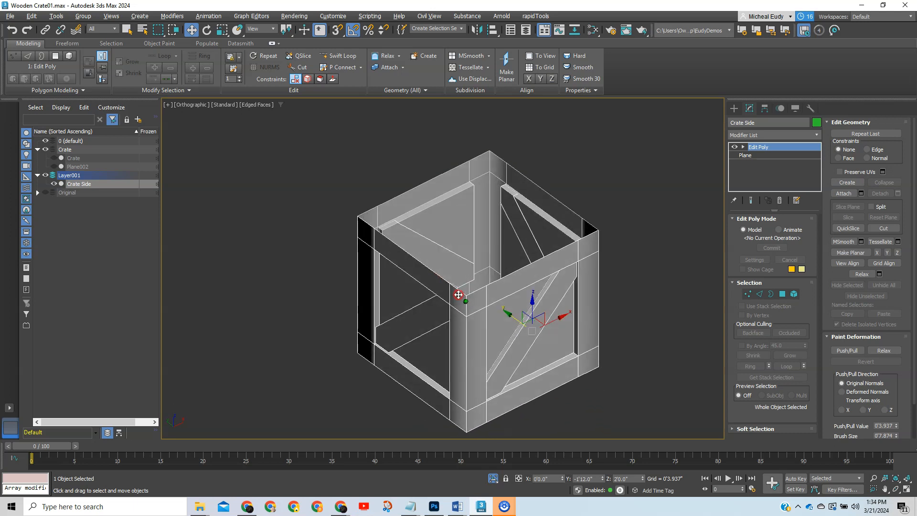
alt+middle_drag(511, 299, 499, 292)
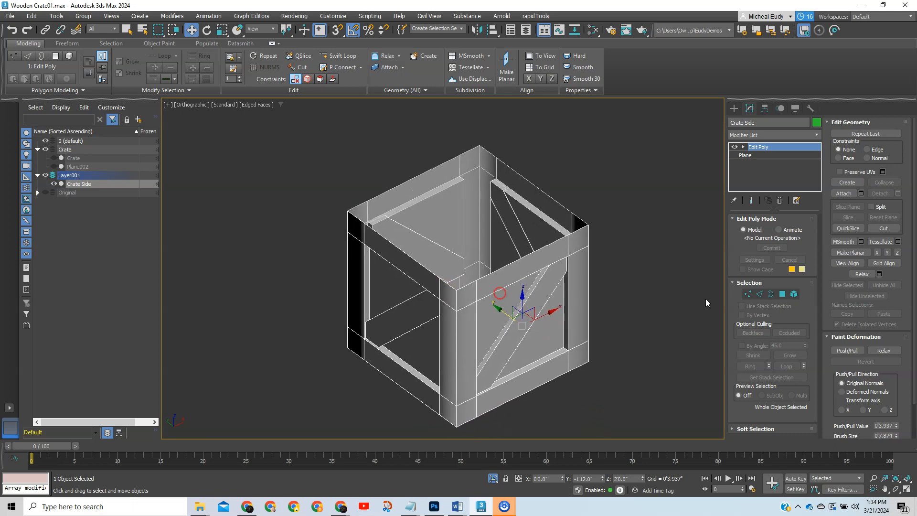
key(3)
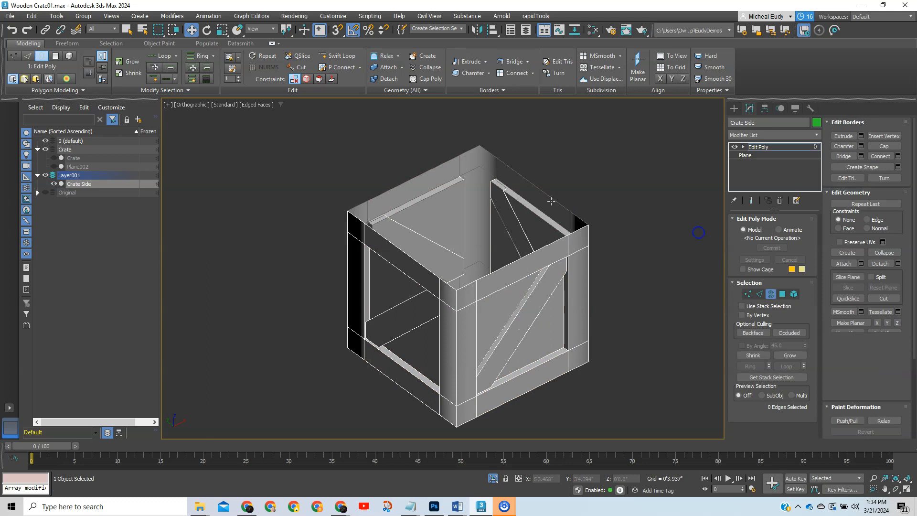
click(555, 209)
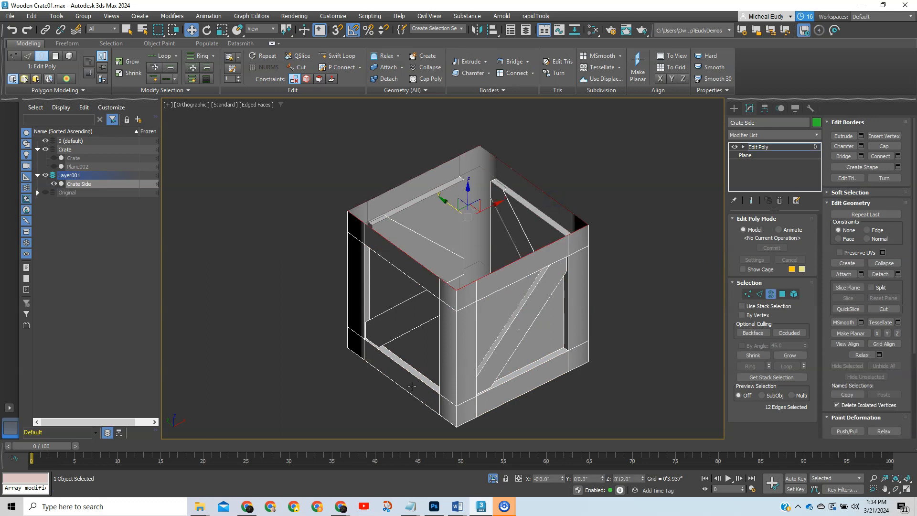
ctrl+click(404, 391)
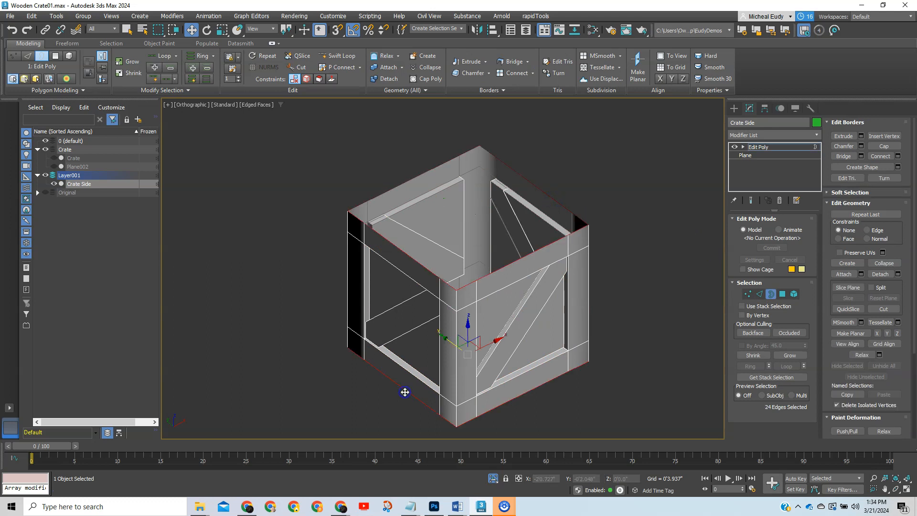
Activate the Scale tool for the selected borders and dismiss its Transform Type-In without entering values
right_click(655, 239)
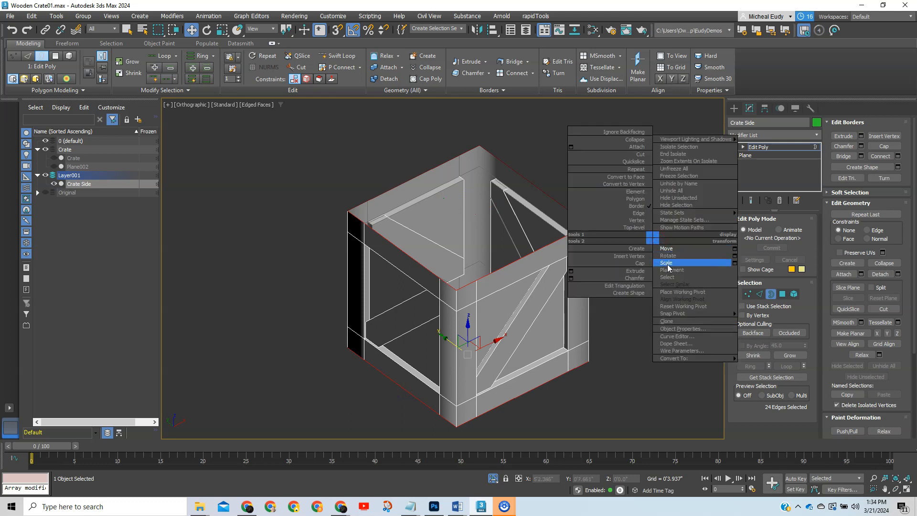
click(734, 264)
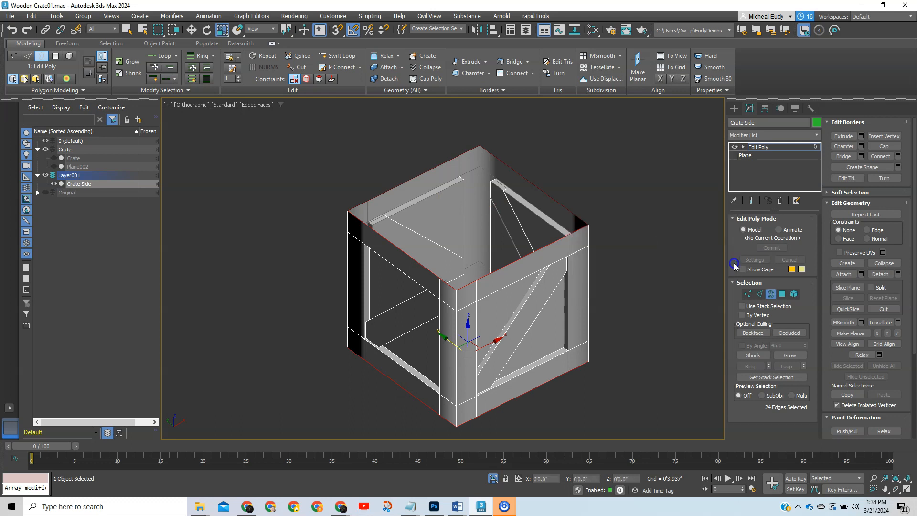
drag(588, 176, 307, 139)
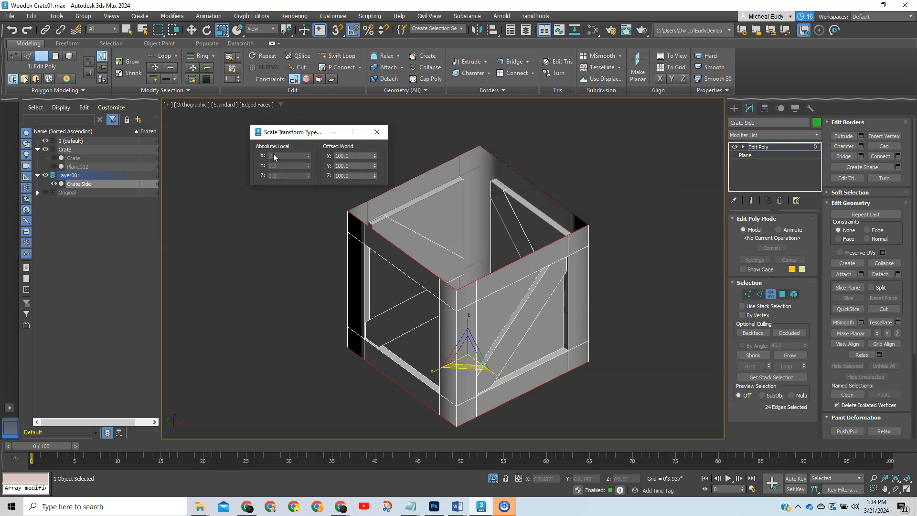
click(378, 132)
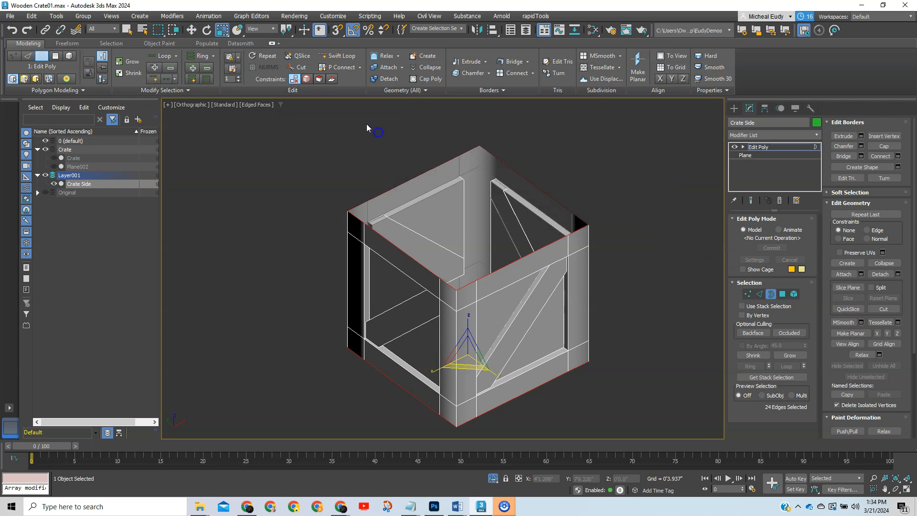
Switch to Uniform Scale, try shrinking the selected borders with the offset percentage, undo both attempts and close the Scale Transform Type-In
click(223, 32)
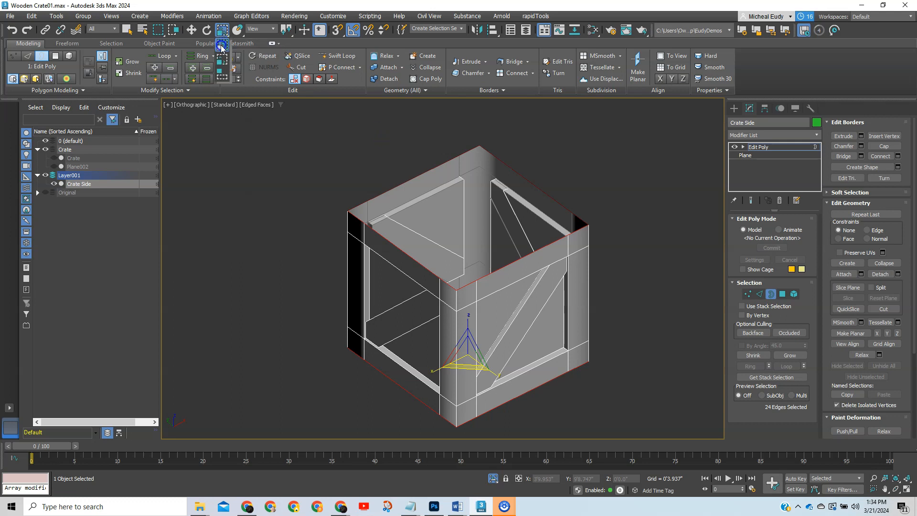
click(221, 46)
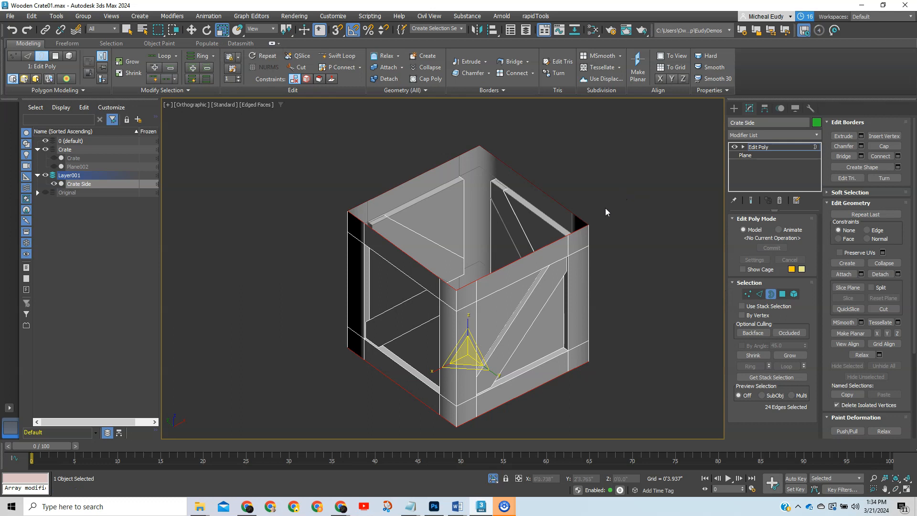
key(F12)
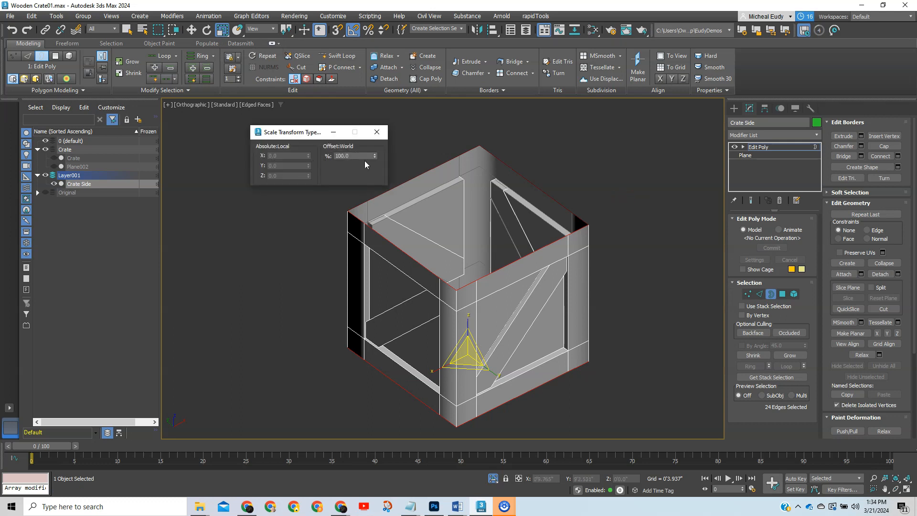
drag(374, 155, 374, 167)
key(ctrl+z)
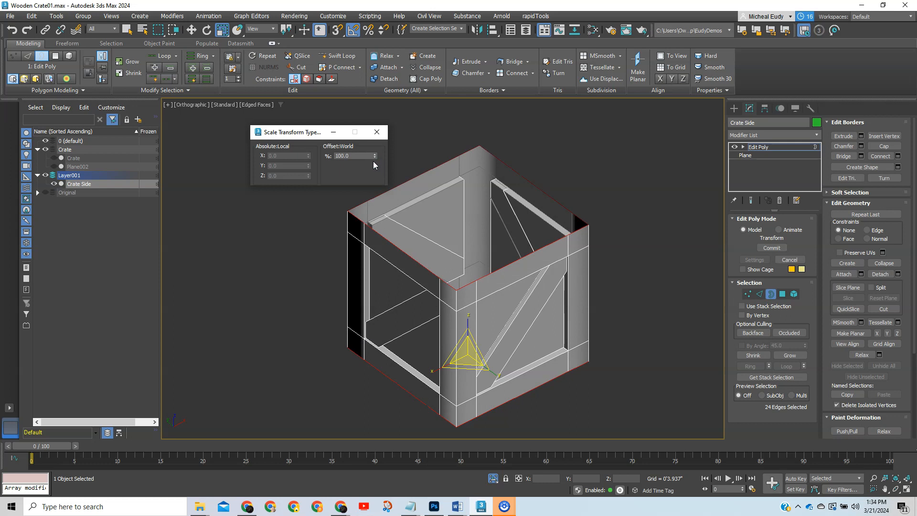
mouse_move(375, 156)
mouse_down()
mouse_move(375, 148)
mouse_move(374, 161)
mouse_up()
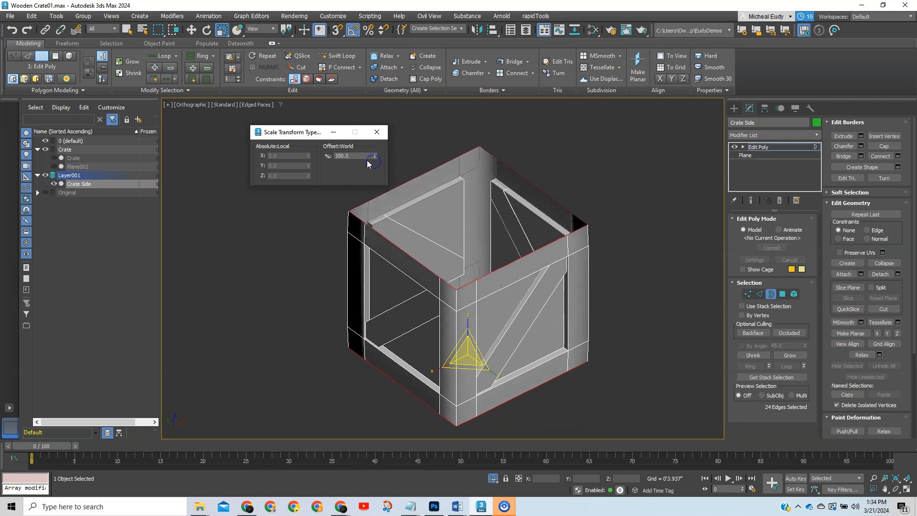
key(ctrl+z)
click(377, 132)
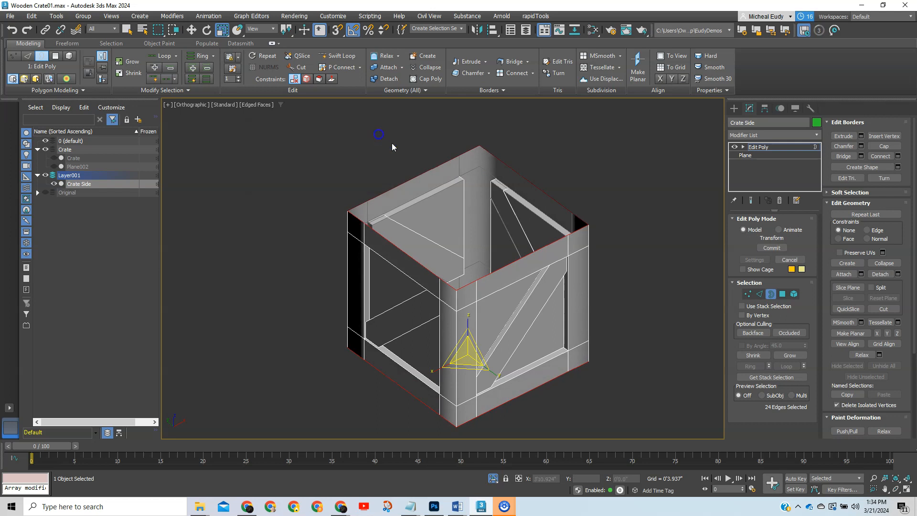
Try once more to shrink the borders slightly through the Scale Transform Type-In, then dismiss it
key(s)
key(s)
click(637, 235)
right_click(637, 235)
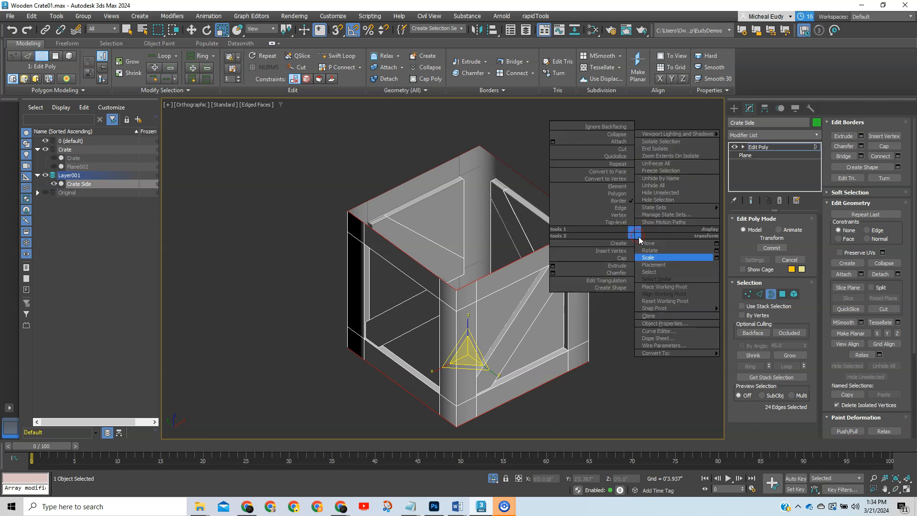
click(716, 259)
mouse_move(375, 155)
mouse_down()
mouse_move(375, 143)
mouse_move(376, 217)
mouse_move(367, 166)
mouse_up()
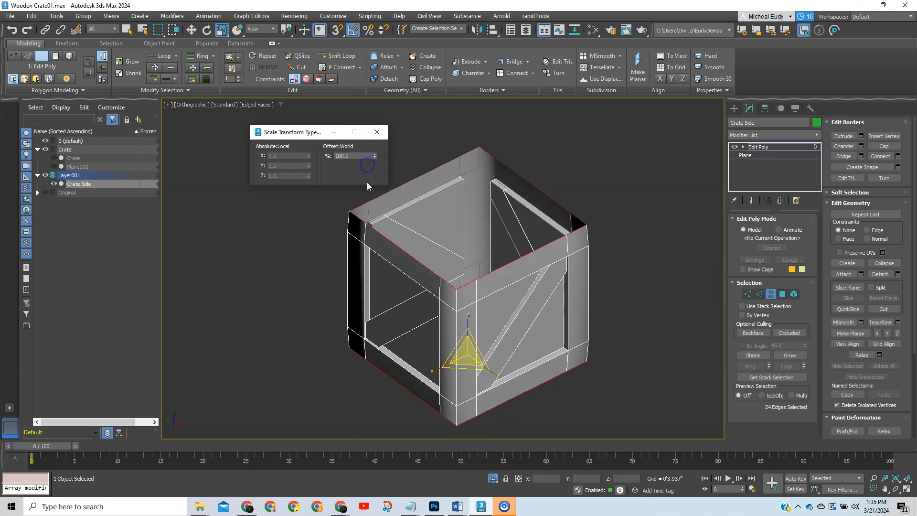
click(376, 131)
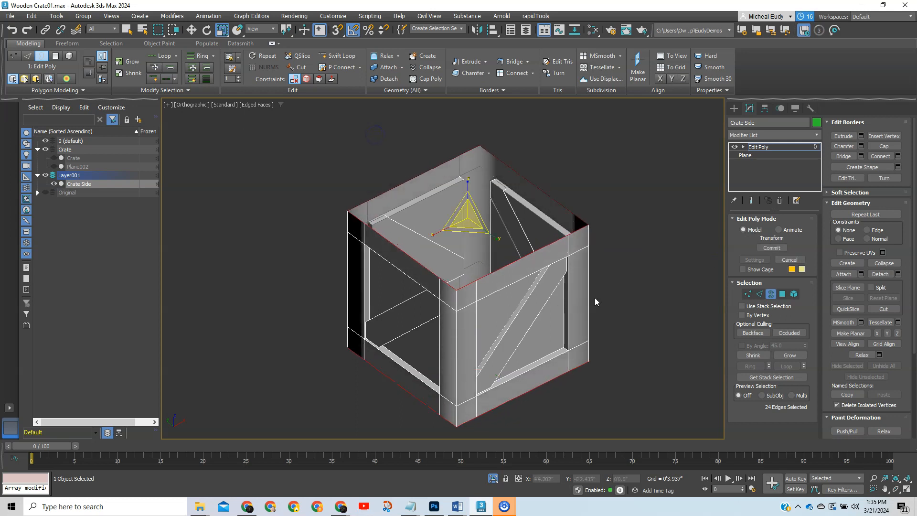
Use the selection center for transforms and clone-scale both open borders inward to 90 percent in X and Y
scroll(459, 238, up, 4)
scroll(494, 238, down, 2)
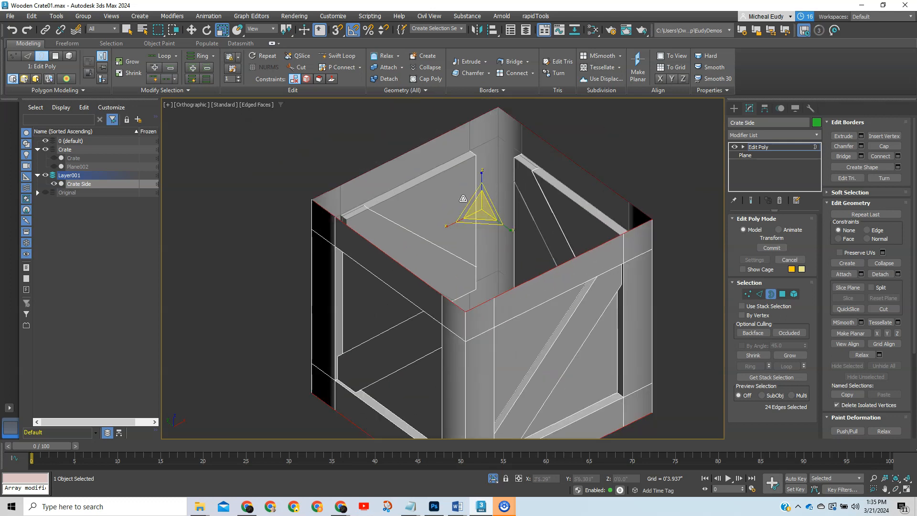
click(286, 31)
drag(287, 33, 288, 58)
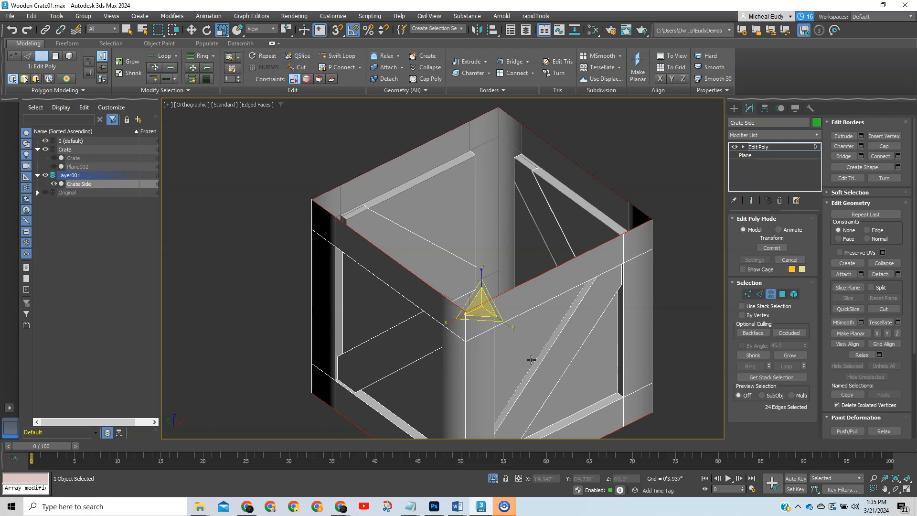
alt+middle_drag(484, 334, 485, 344)
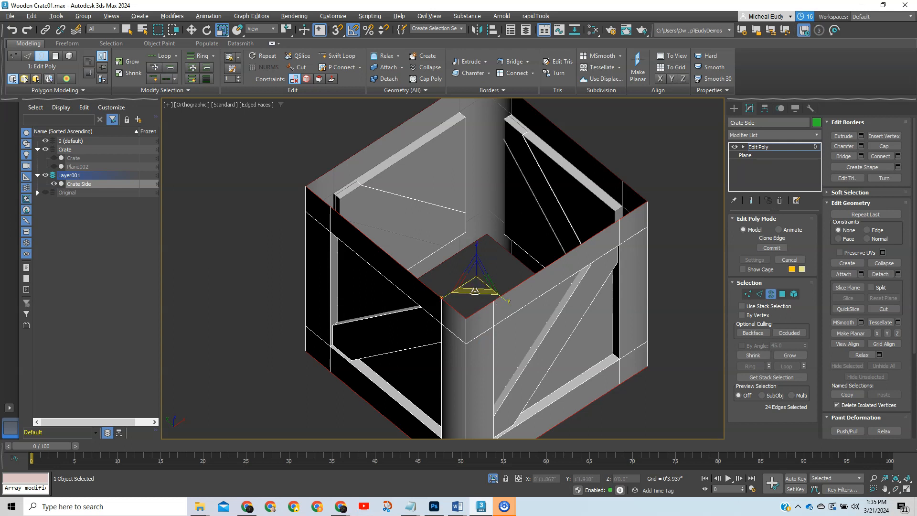
shift+drag(474, 290, 473, 286)
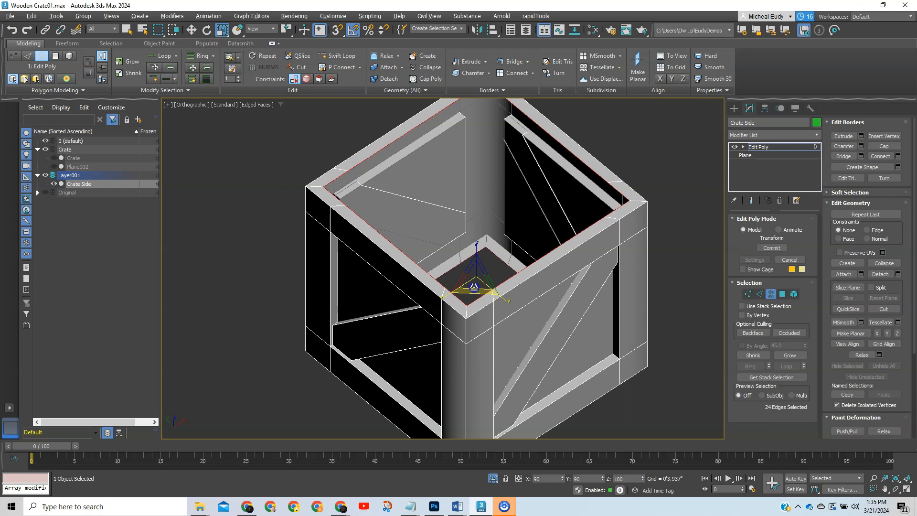
shift+drag(474, 287, 474, 287)
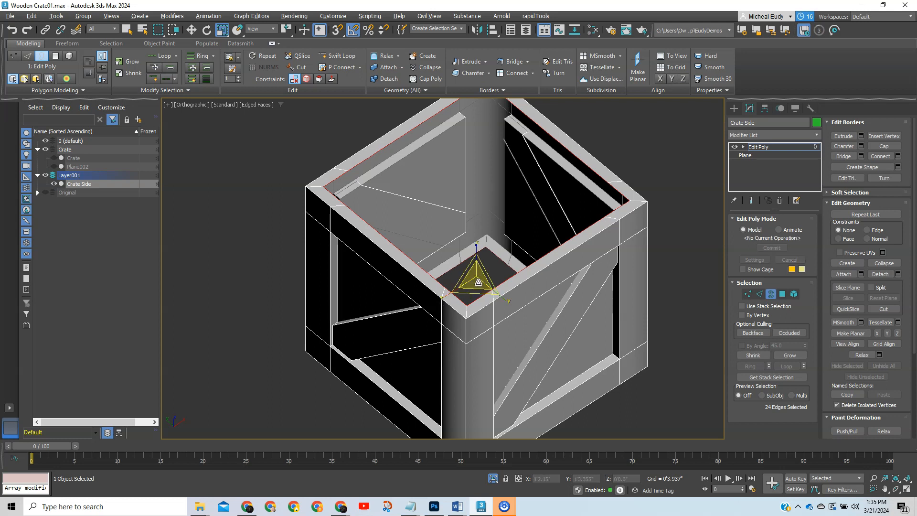
Examine the corners of the cloned rim, then undo the border clone-scaling
scroll(473, 296, up, 3)
alt+middle_drag(473, 322, 438, 317)
scroll(476, 330, down, 3)
scroll(438, 317, up, 5)
alt+middle_drag(473, 353, 484, 366)
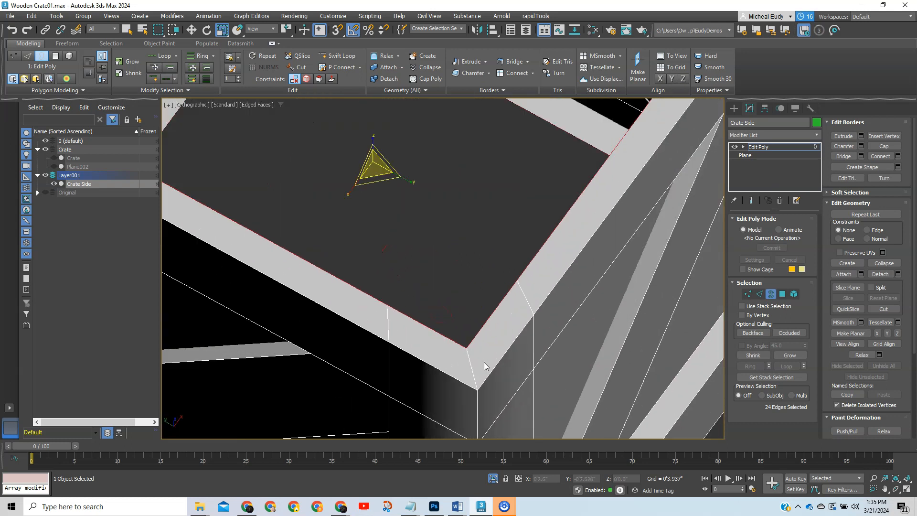
scroll(479, 335, down, 2)
mouse_move(502, 325)
alt+middle_down()
mouse_move(549, 312)
mouse_move(508, 311)
mouse_move(505, 337)
alt+middle_up()
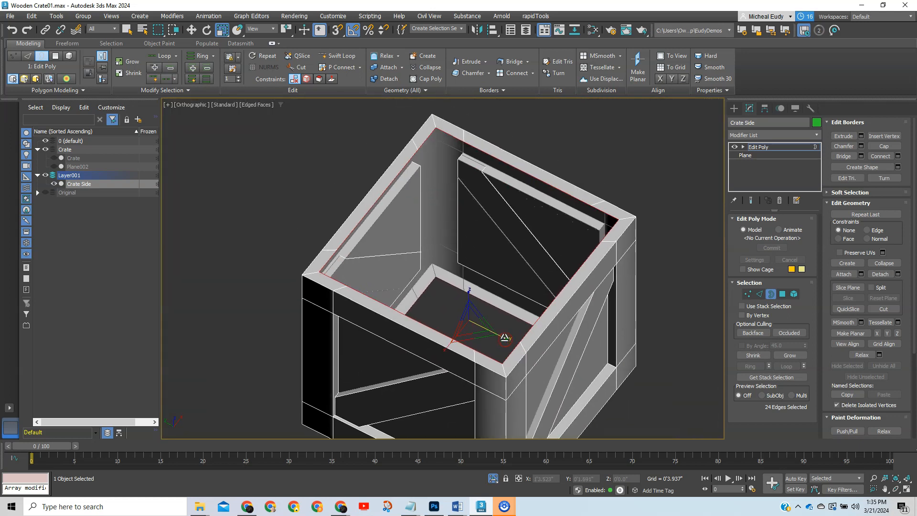
key(ctrl+z)
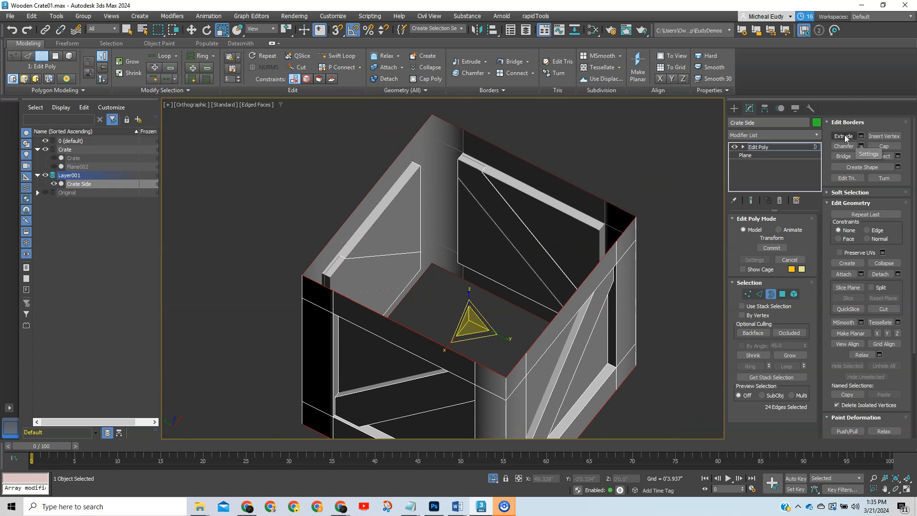
Extrude the crate's open upper and lower borders with a height of -0'2.2" and a width of 0'0.0"
click(860, 137)
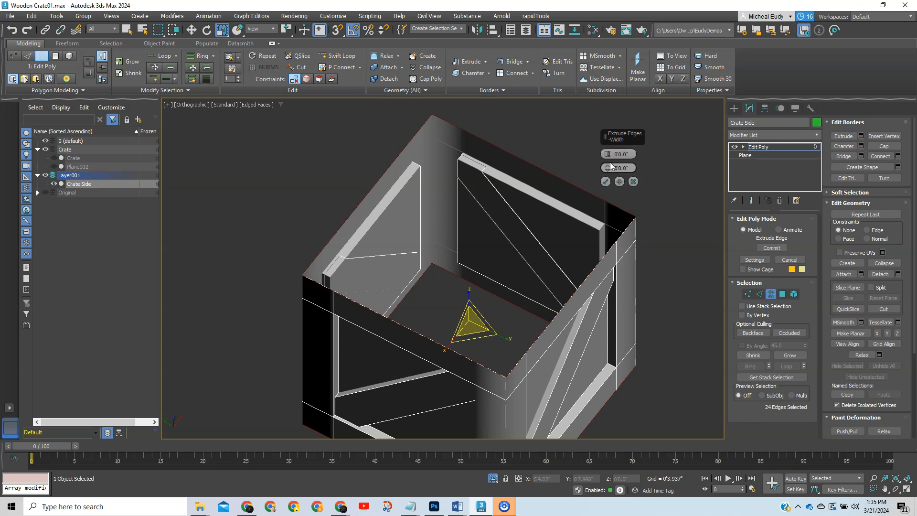
drag(608, 156, 609, 160)
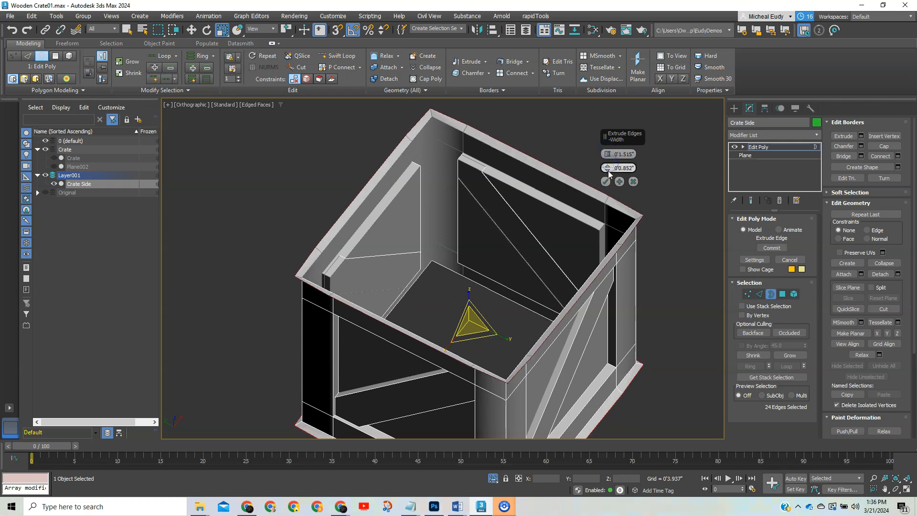
right_click(607, 169)
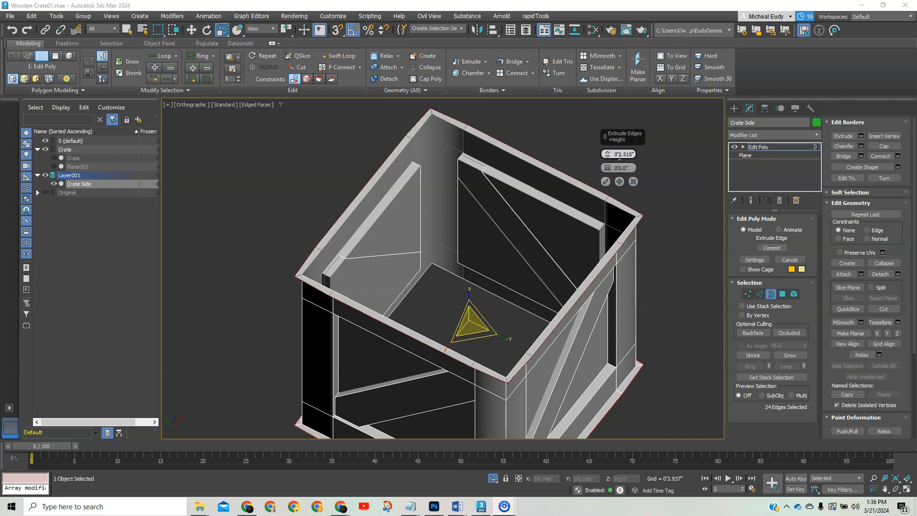
click(621, 154)
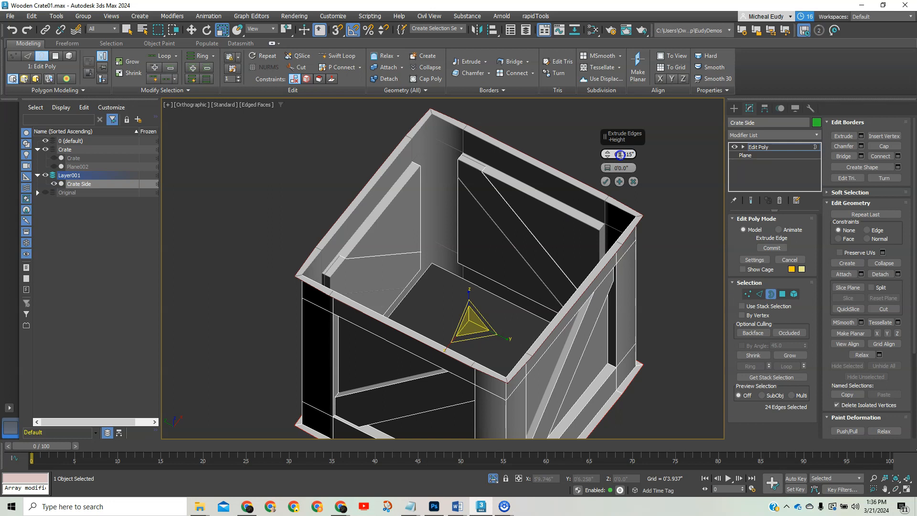
drag(608, 157, 607, 175)
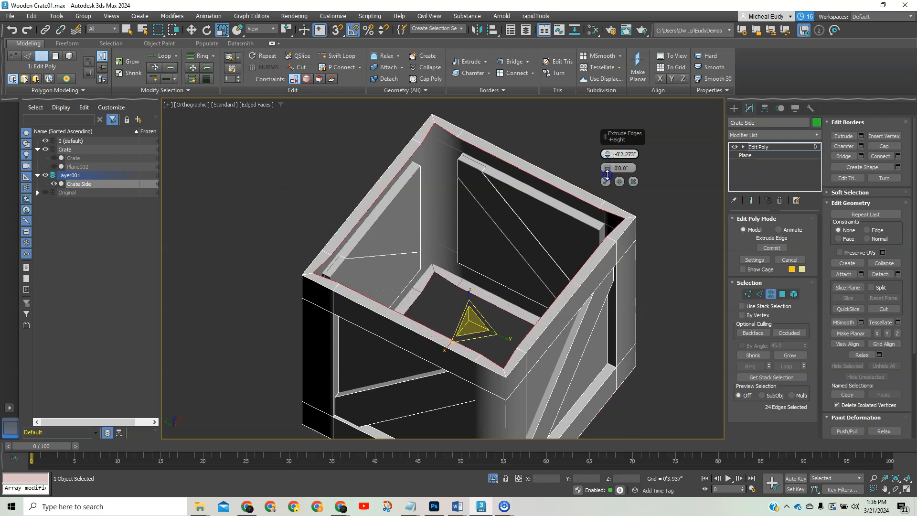
click(626, 154)
key(BackSpace)
key(Return)
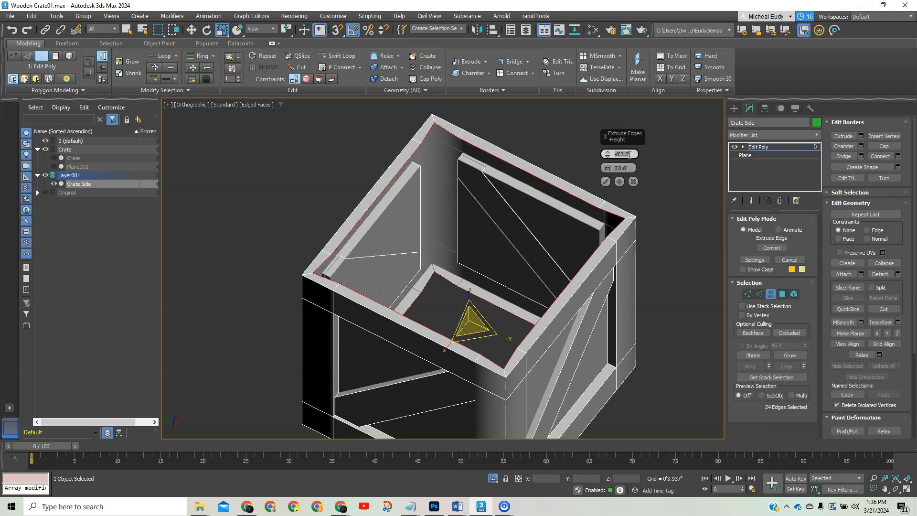
click(605, 181)
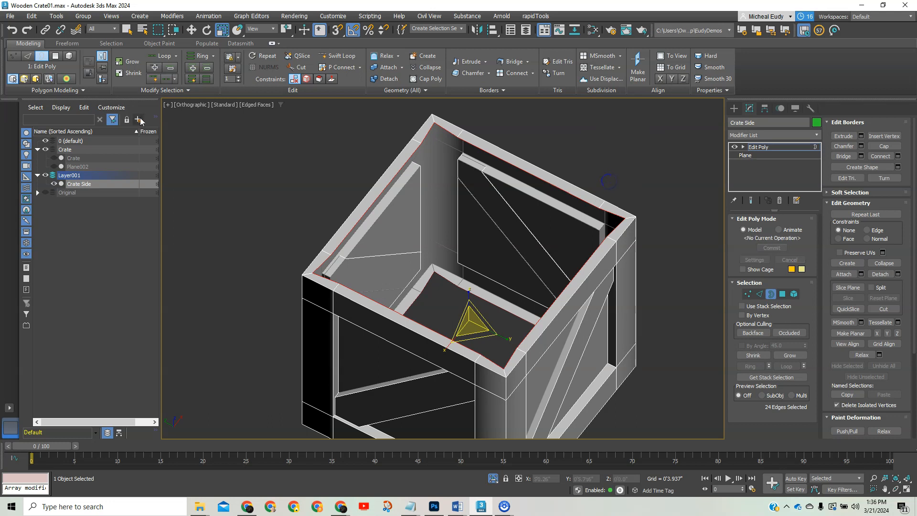
Bridge the selected inner borders of the upper and lower rims to form the crate's inner walls
scroll(348, 141, up, 4)
middle_drag(526, 121, 412, 260)
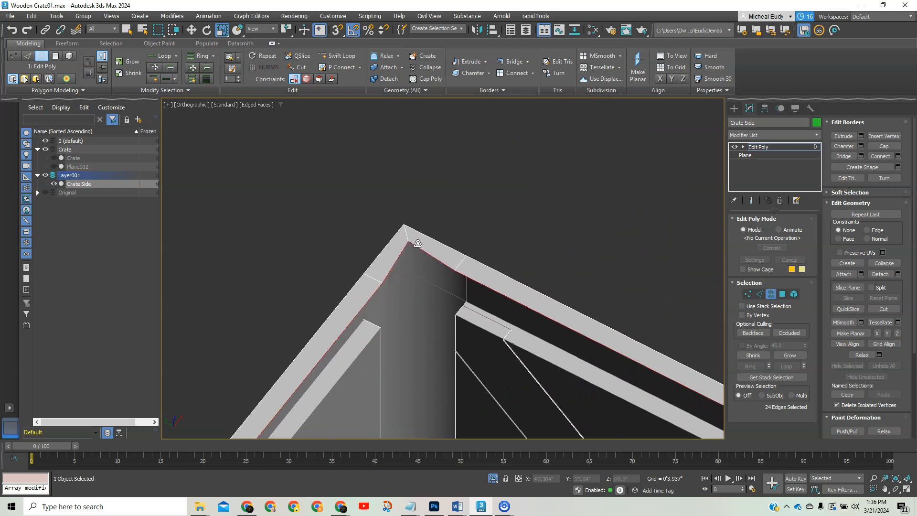
scroll(402, 310, down, 3)
middle_drag(402, 341, 413, 226)
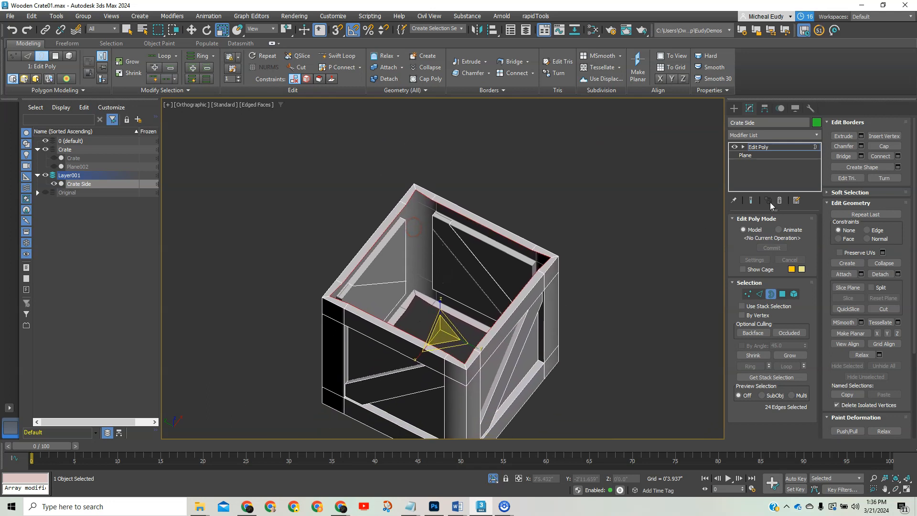
click(842, 156)
mouse_move(464, 331)
alt+middle_down()
mouse_move(436, 198)
mouse_move(460, 225)
mouse_move(408, 323)
mouse_move(461, 336)
alt+middle_up()
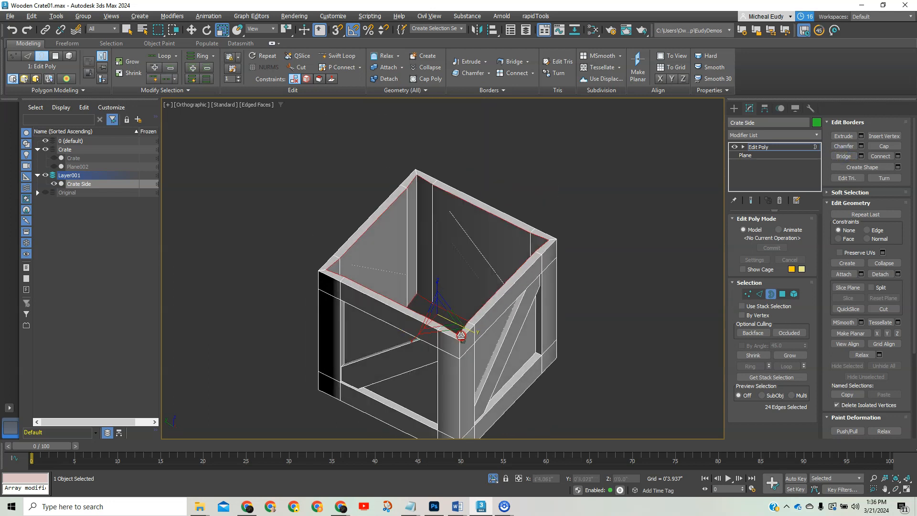
Switch to Edge level and turn on Vertex snapping with Enable Axis Constraints switched off
scroll(461, 335, up, 3)
scroll(411, 287, up, 2)
middle_drag(410, 231, 464, 254)
click(760, 293)
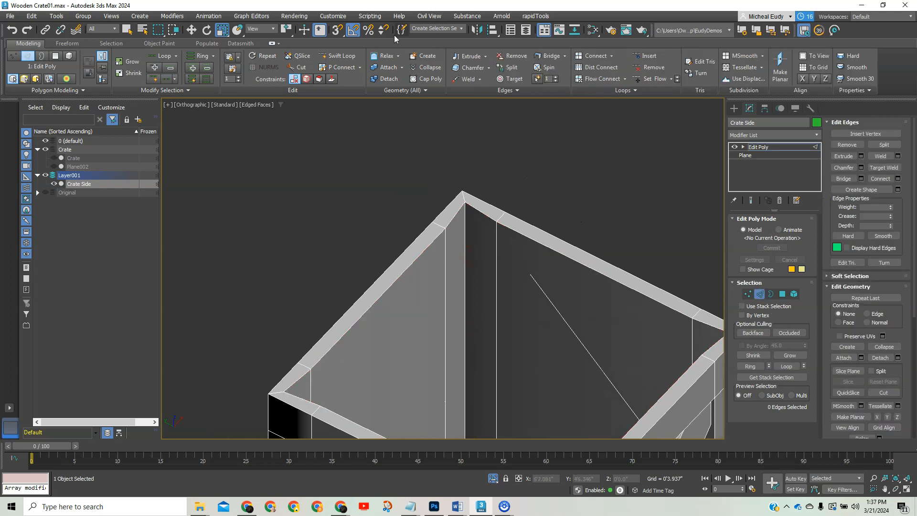
right_click(341, 31)
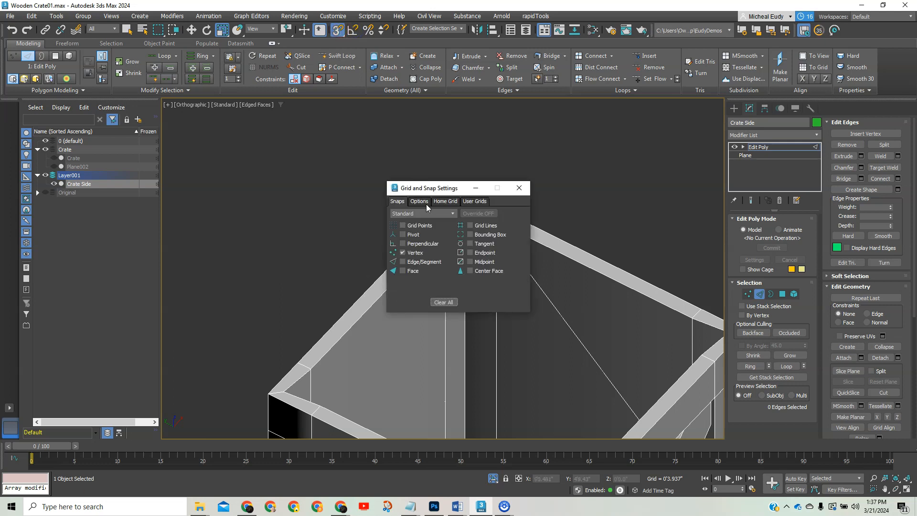
drag(453, 188, 361, 102)
click(328, 116)
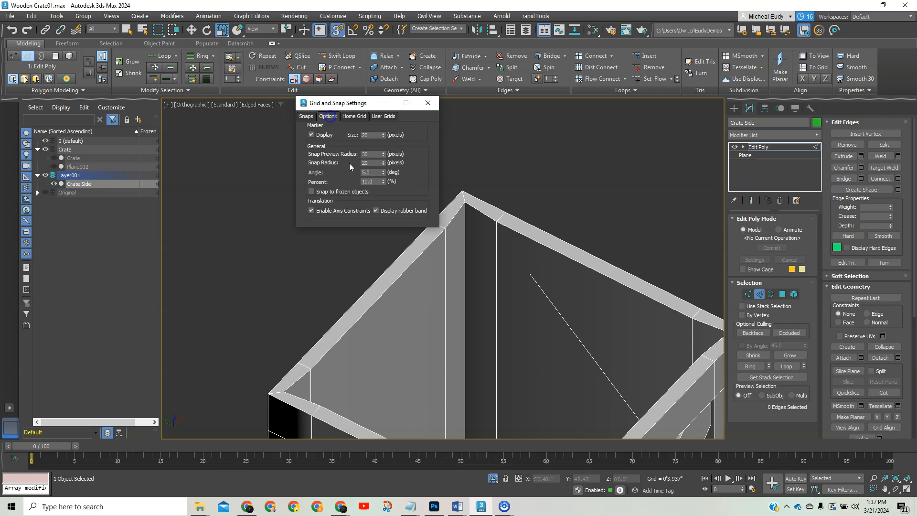
click(312, 211)
click(430, 102)
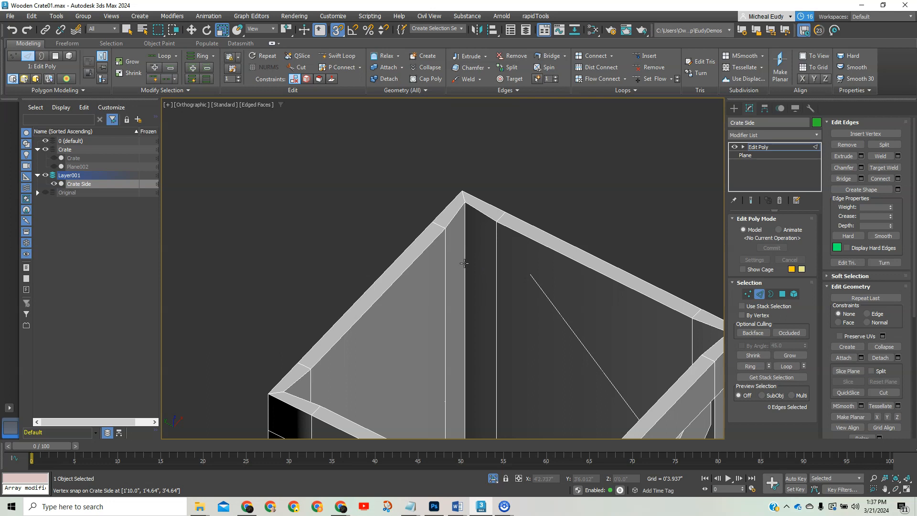
Move the inner vertical edge at the crate's +X/+Y corner along X and Y, snapping it to the neighbouring inner-rim vertices of both adjoining walls
click(465, 265)
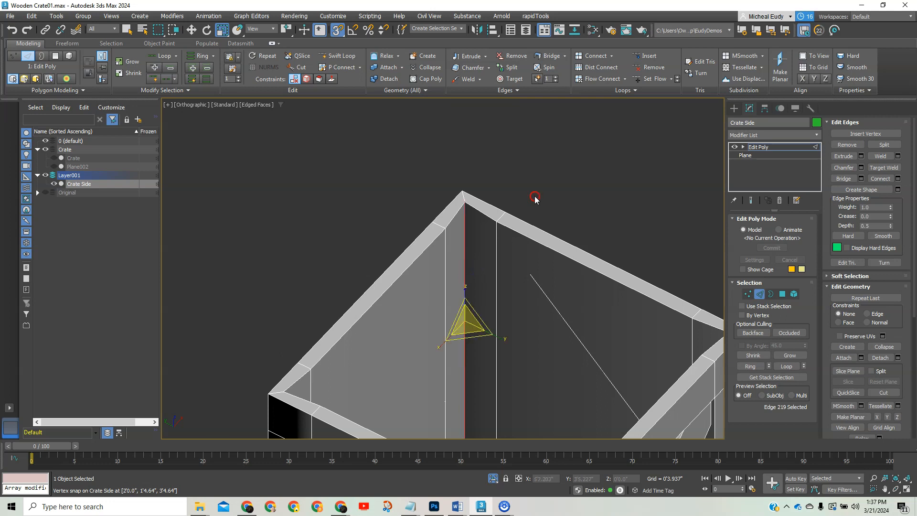
right_click(550, 200)
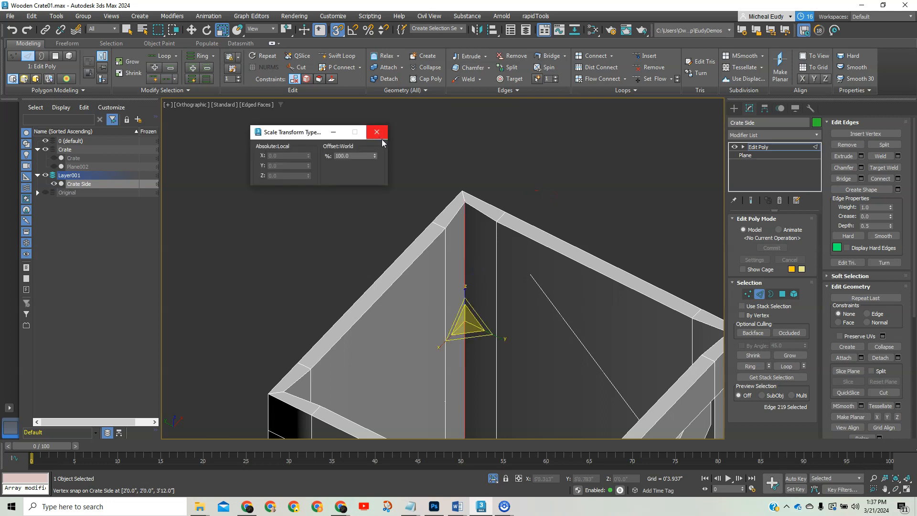
click(380, 132)
right_click(562, 183)
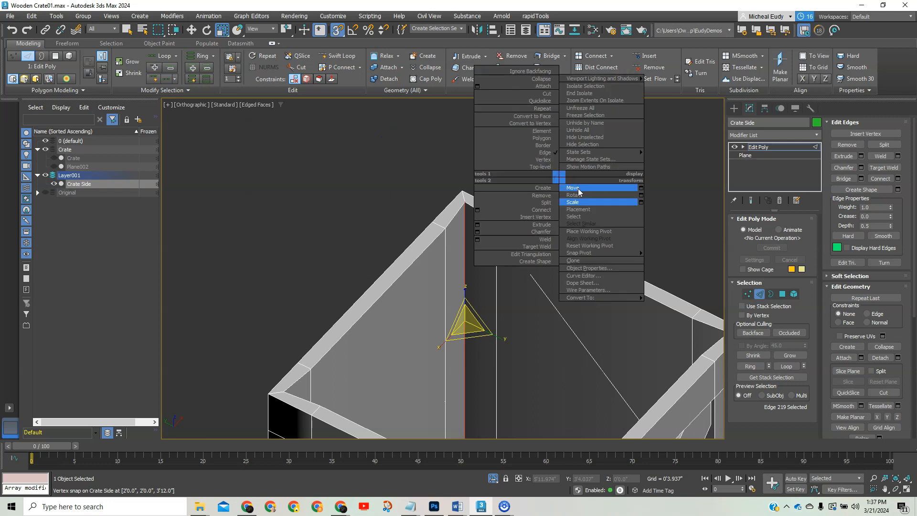
click(580, 190)
scroll(506, 273, up, 2)
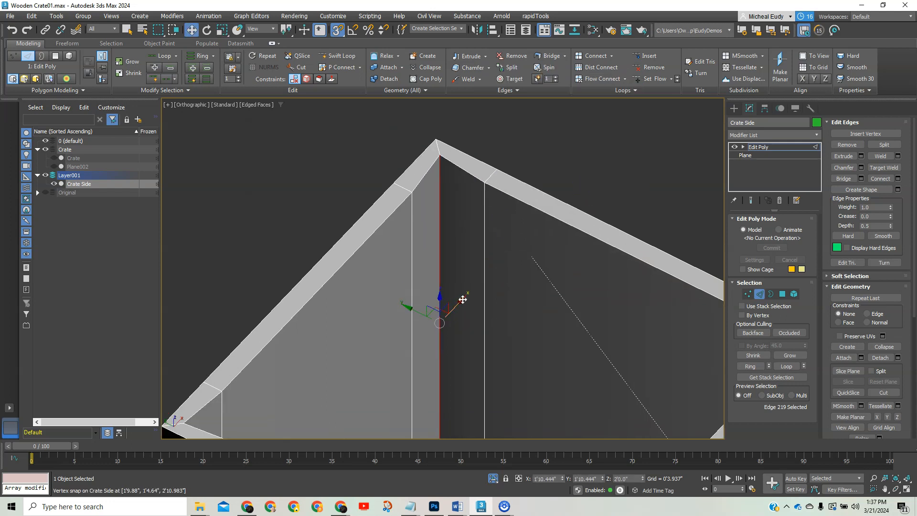
drag(462, 299, 484, 185)
drag(407, 314, 412, 190)
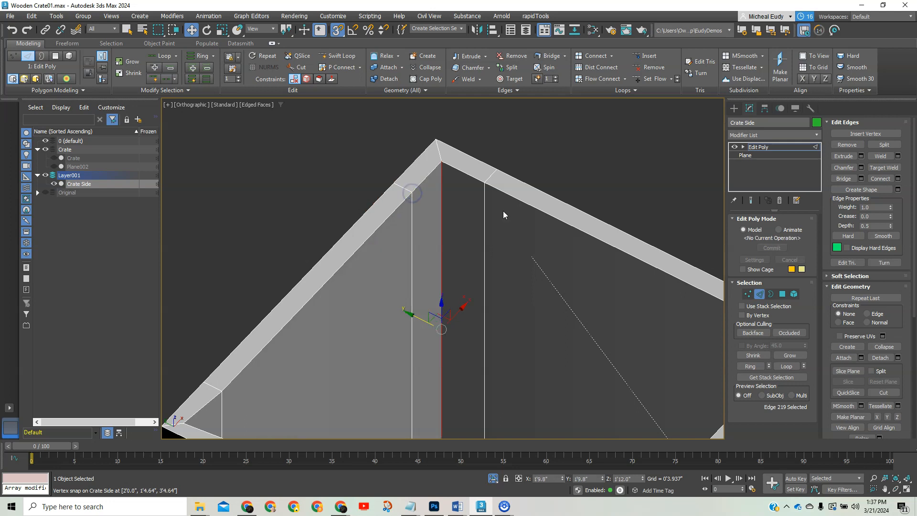
Align the inner corner edge at the +X/-Y corner by snapping its X and Y positions to the adjoining walls' inner-rim vertices
alt+middle_drag(503, 214, 514, 286)
scroll(559, 221, up, 2)
middle_drag(558, 220, 337, 331)
scroll(421, 266, up, 2)
click(404, 287)
drag(384, 357, 440, 205)
Snap the inner vertical edge at the -X/-Y corner into line with the inner-rim vertices of its two adjoining walls
scroll(515, 363, down, 2)
middle_drag(515, 363, 394, 253)
alt+middle_drag(365, 287, 435, 305)
middle_drag(499, 224, 361, 392)
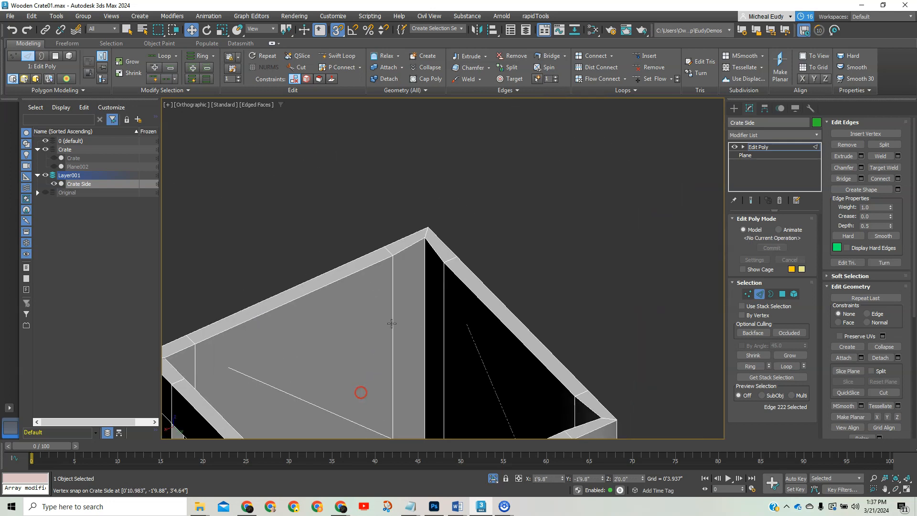
click(425, 303)
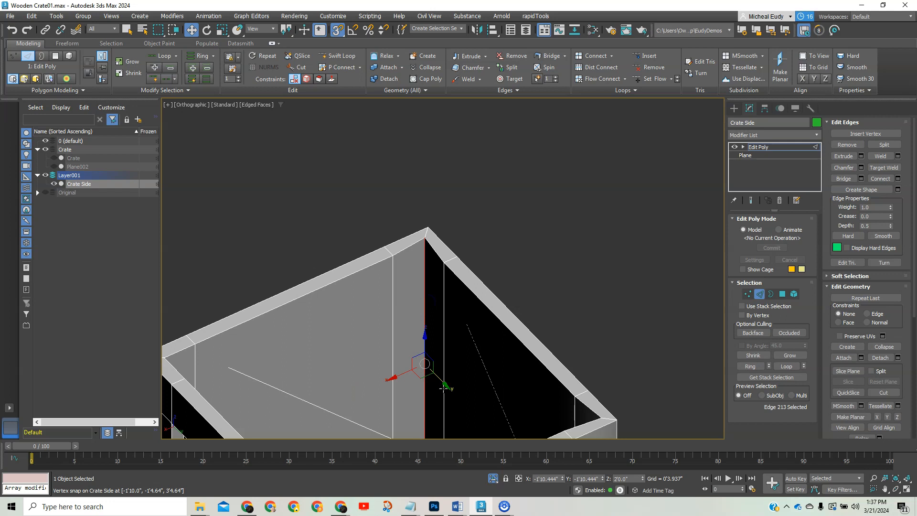
drag(447, 387, 450, 266)
Align the remaining inner corner edge, at the -X/+Y corner, with the adjoining walls by vertex-snapping it along X and Y
scroll(441, 334, down, 4)
middle_drag(422, 396, 414, 276)
alt+middle_drag(414, 277, 415, 352)
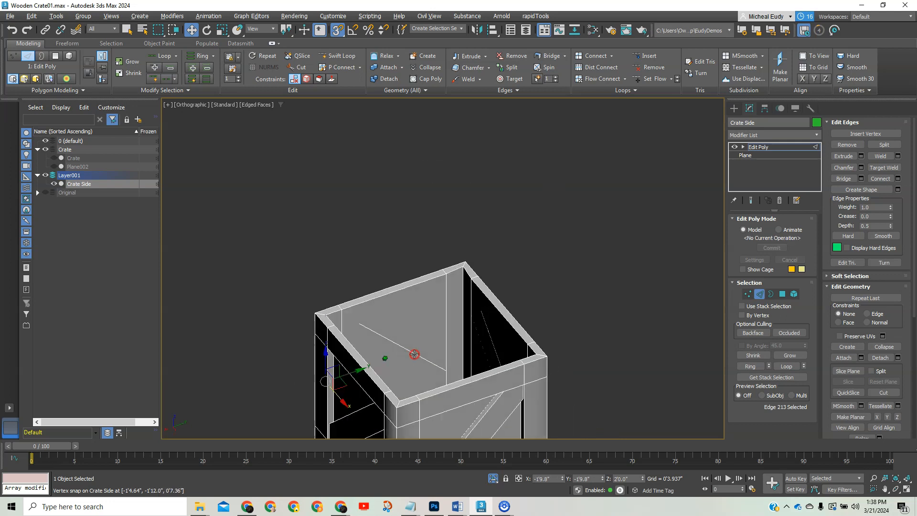
scroll(418, 353, up, 3)
click(443, 311)
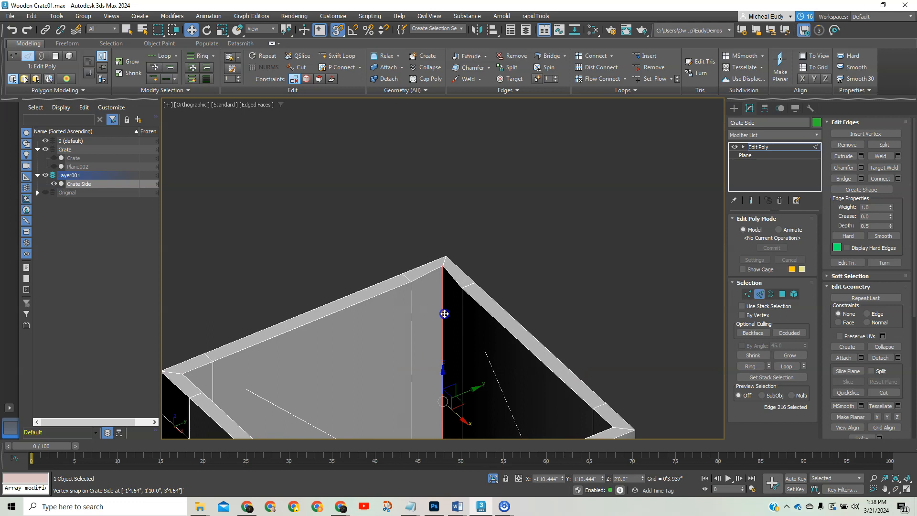
drag(470, 394, 465, 292)
drag(461, 423, 414, 284)
scroll(368, 296, down, 5)
alt+middle_drag(368, 303, 315, 367)
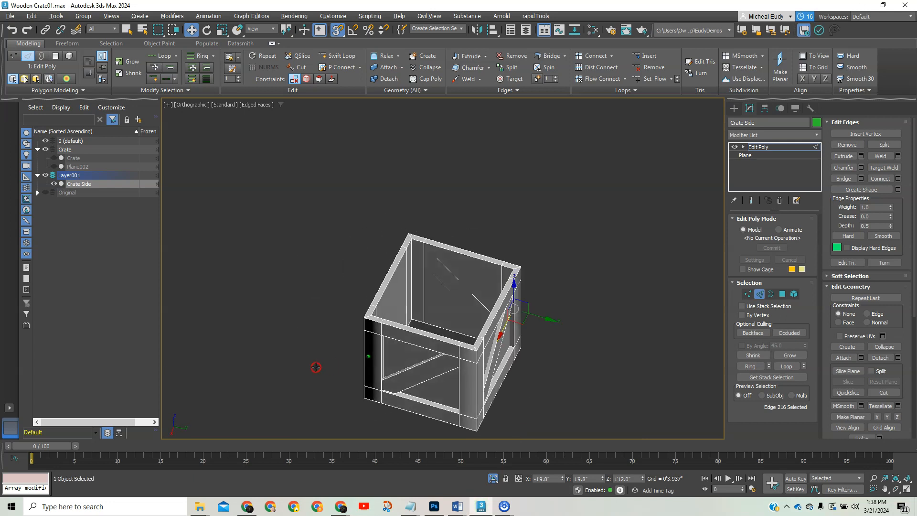
Examine the crate frame's top rim, corners and side panels from several angles
scroll(427, 342, up, 4)
middle_drag(507, 299, 492, 350)
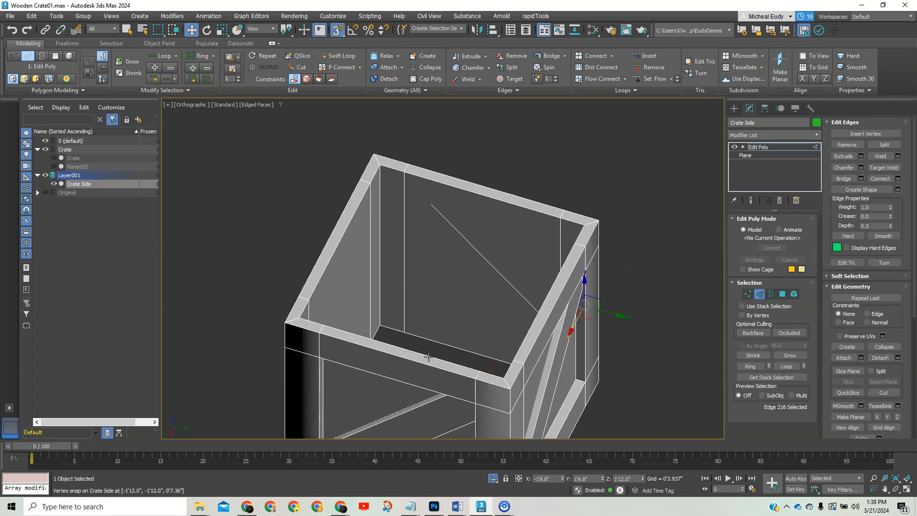
scroll(486, 366, up, 3)
scroll(492, 375, down, 3)
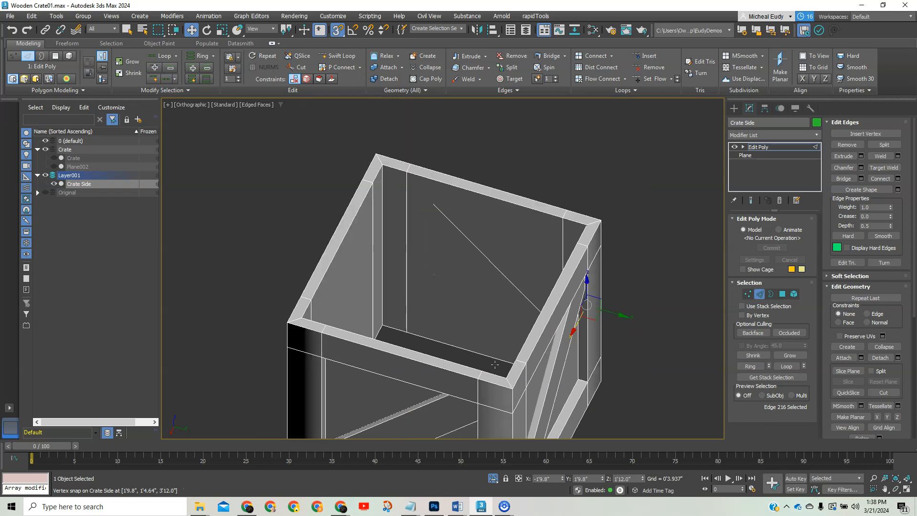
alt+middle_drag(494, 378, 519, 302)
scroll(521, 321, up, 2)
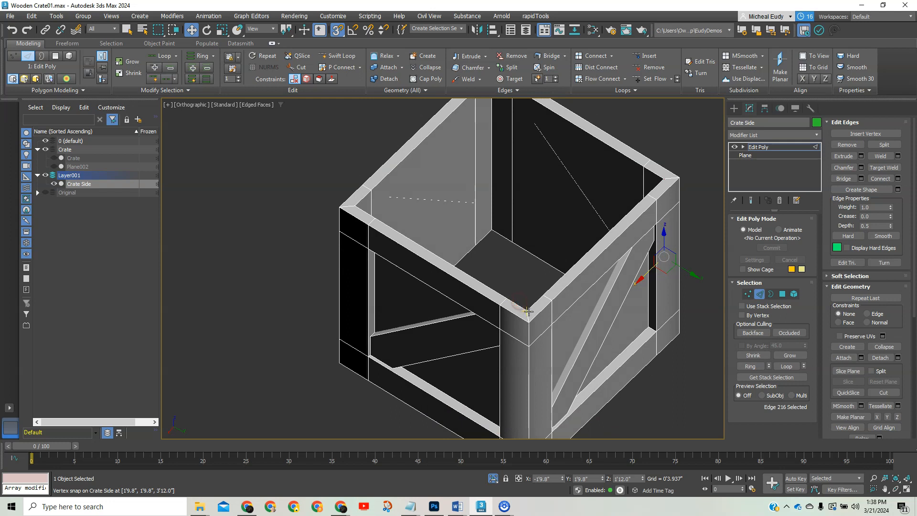
scroll(531, 307, down, 2)
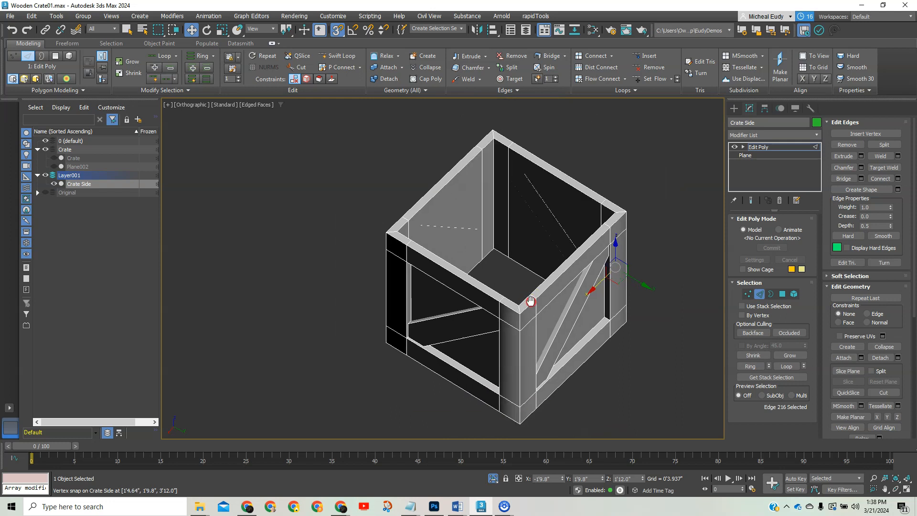
alt+middle_drag(503, 328, 469, 287)
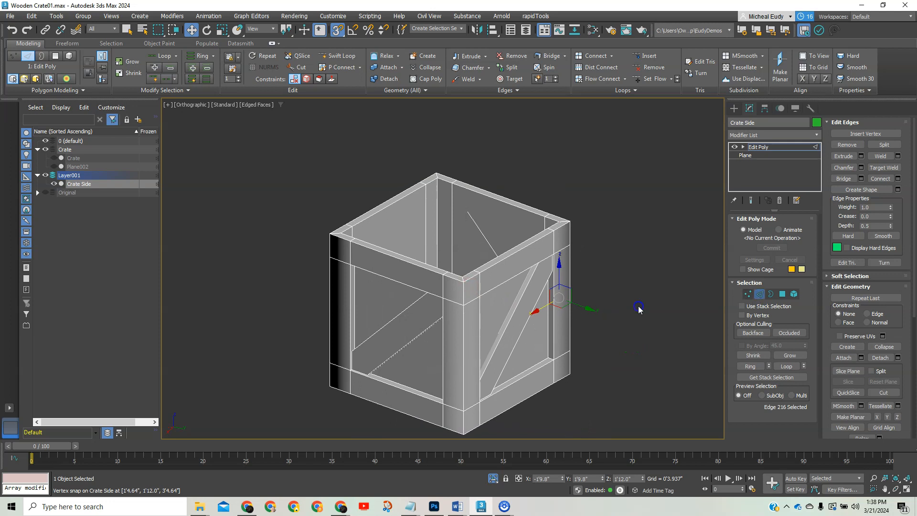
mouse_move(456, 319)
alt+middle_down()
mouse_move(545, 274)
mouse_move(501, 262)
mouse_move(454, 322)
mouse_move(395, 331)
mouse_move(387, 342)
mouse_move(395, 358)
mouse_move(450, 325)
alt+middle_up()
scroll(487, 283, up, 3)
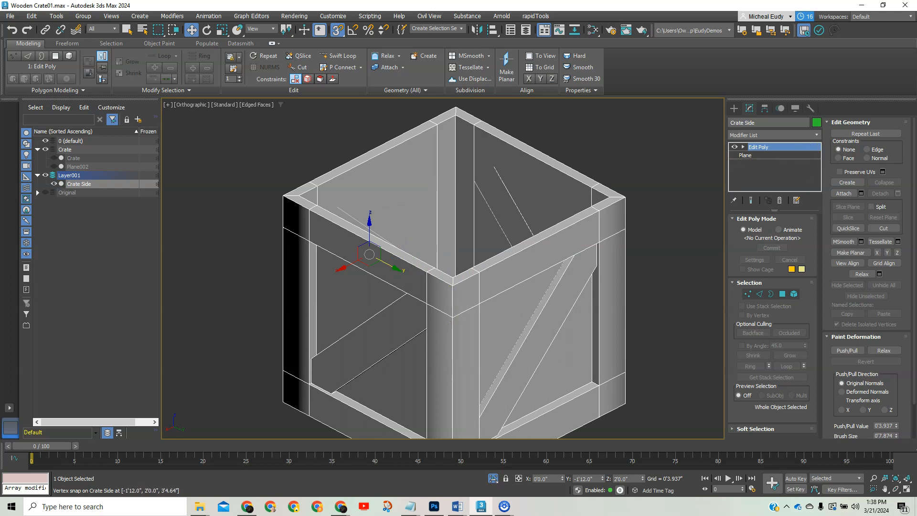
Add a Chamfer modifier above Edit Poly on the crate side and show the shaded model without edged faces
click(816, 135)
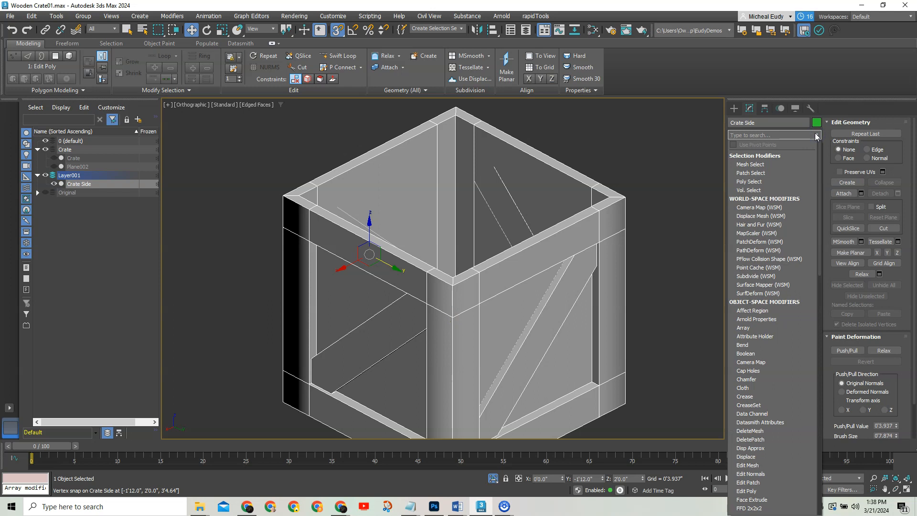
text(c)
click(751, 157)
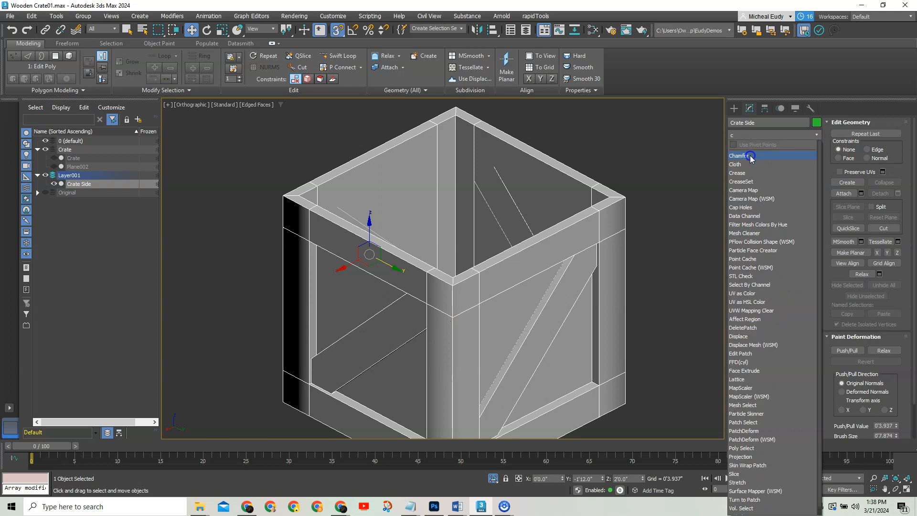
scroll(474, 330, up, 5)
middle_drag(474, 330, 477, 172)
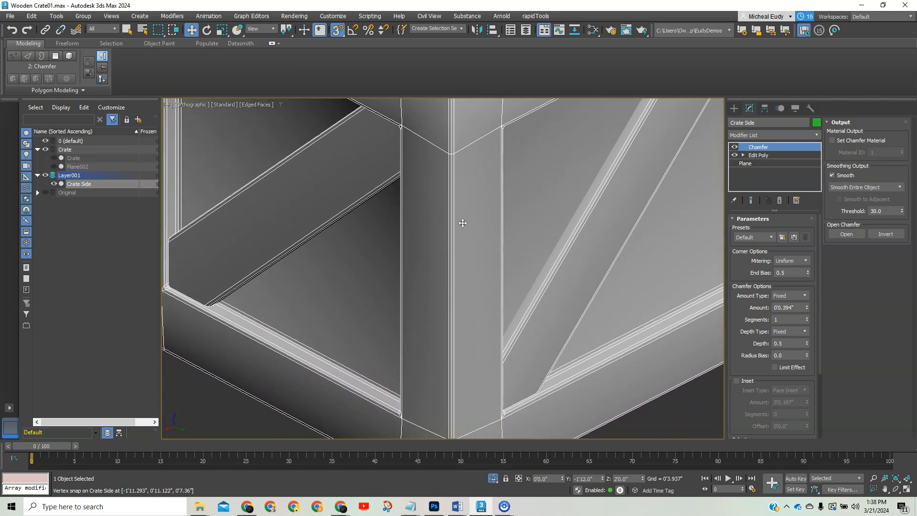
key(F4)
scroll(456, 251, down, 5)
middle_drag(454, 192, 448, 252)
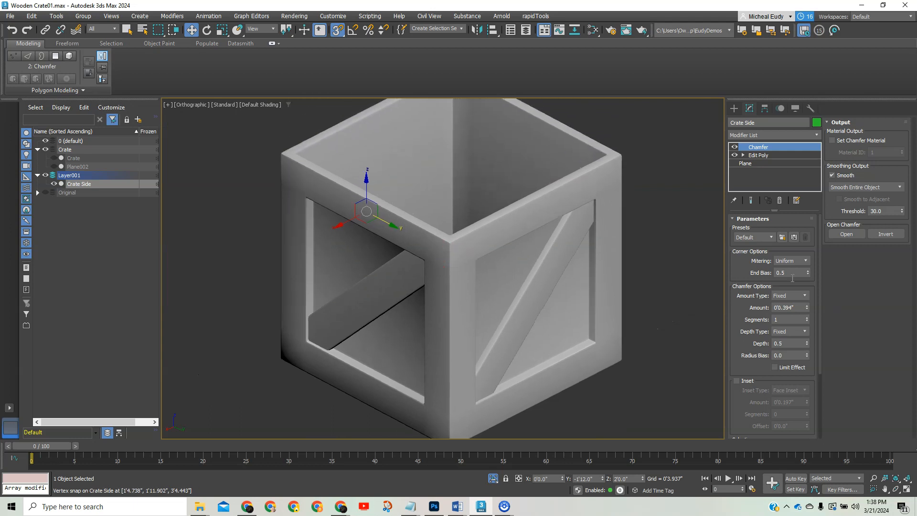
Try 2 chamfer segments and check the crate's top corner with edged faces shown
click(808, 317)
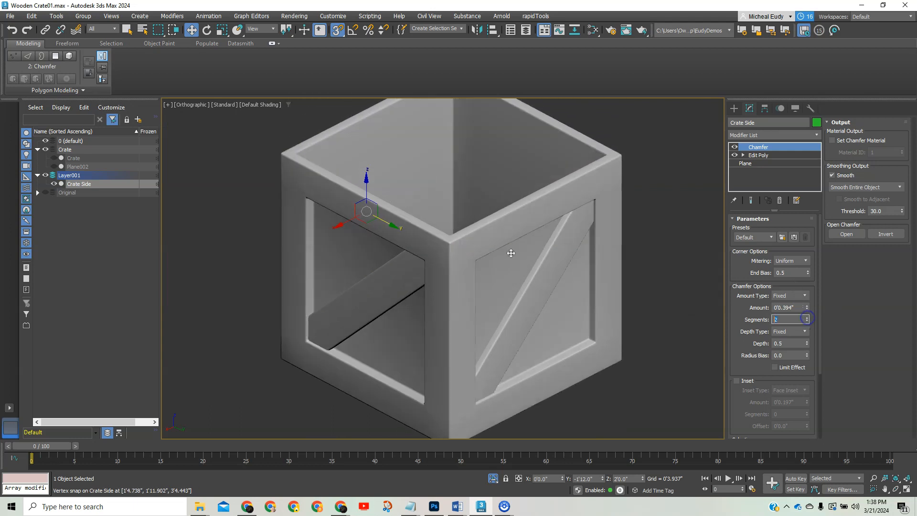
scroll(475, 251, up, 5)
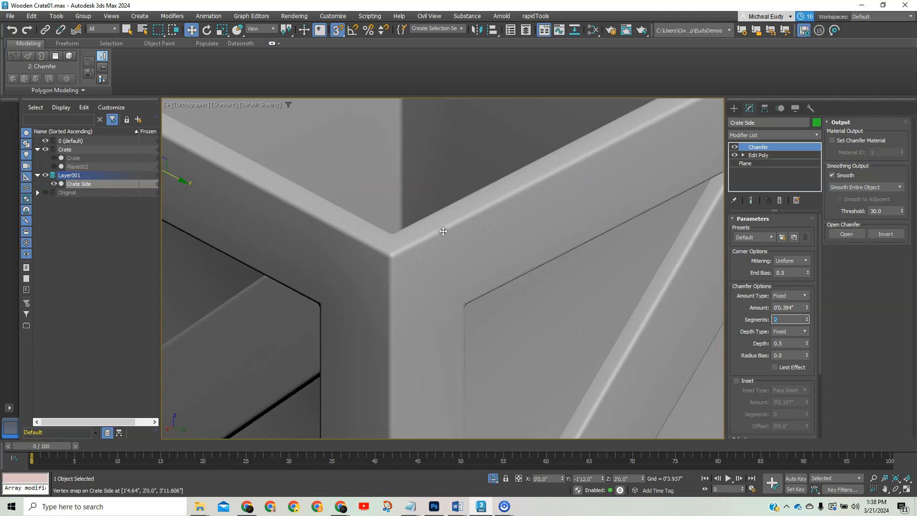
scroll(443, 231, down, 1)
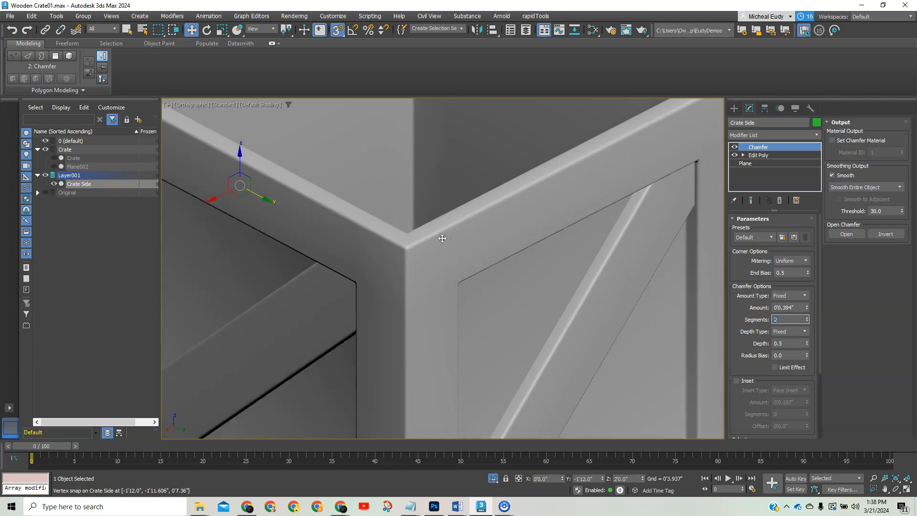
key(F4)
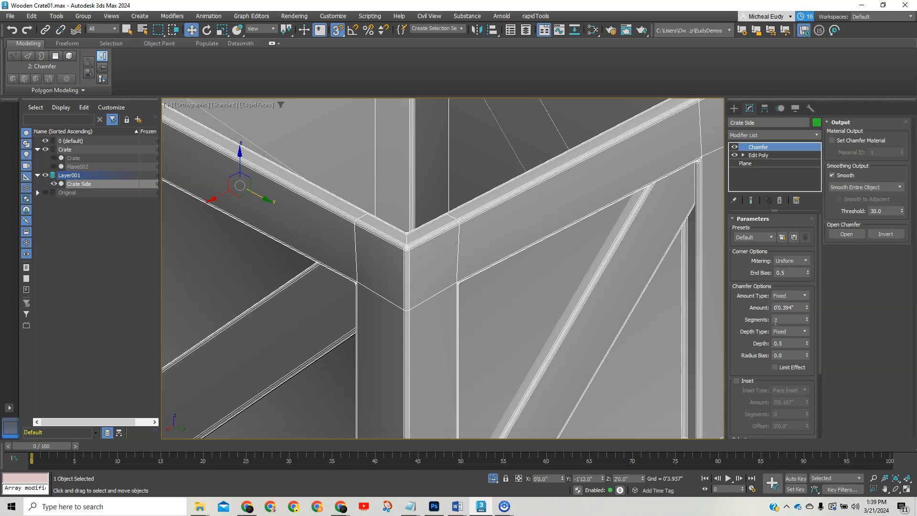
Set the chamfer segments to 0 and the chamfer amount to 0.2 inches
click(810, 322)
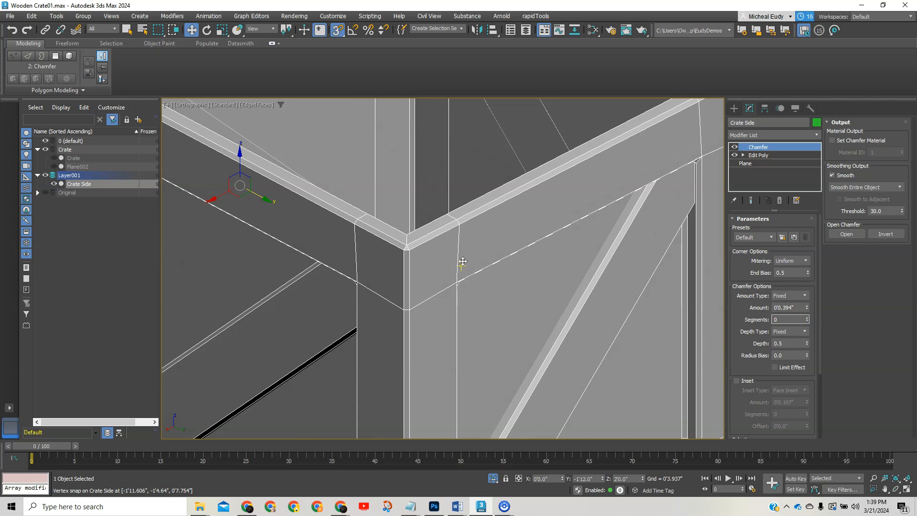
click(788, 308)
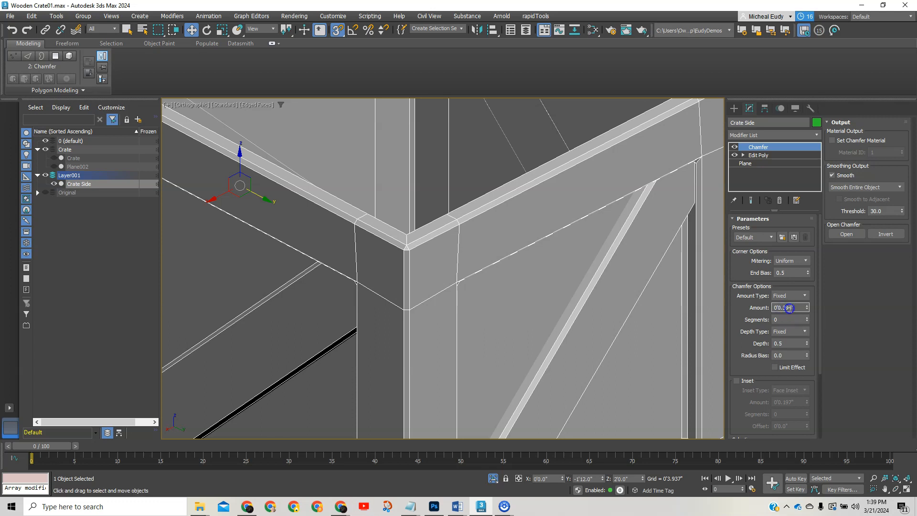
double_click(786, 309)
text(2)
key(Return)
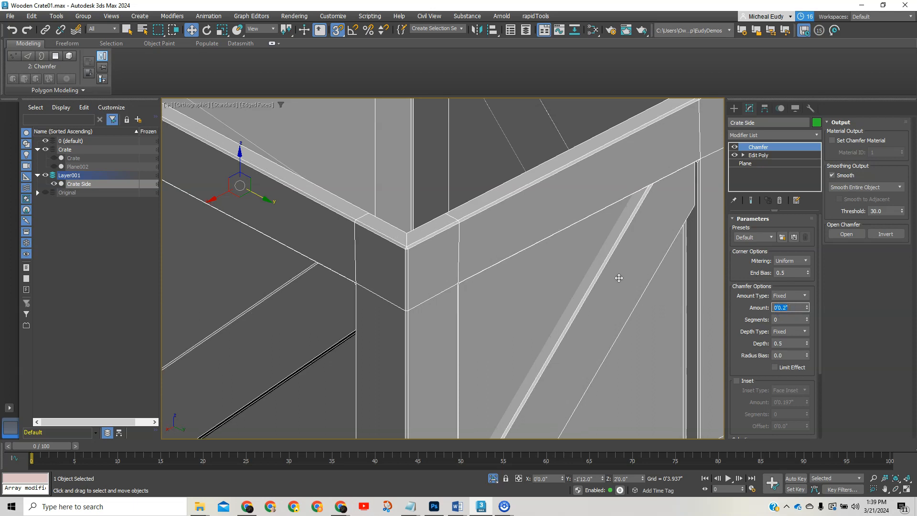
scroll(458, 265, up, 2)
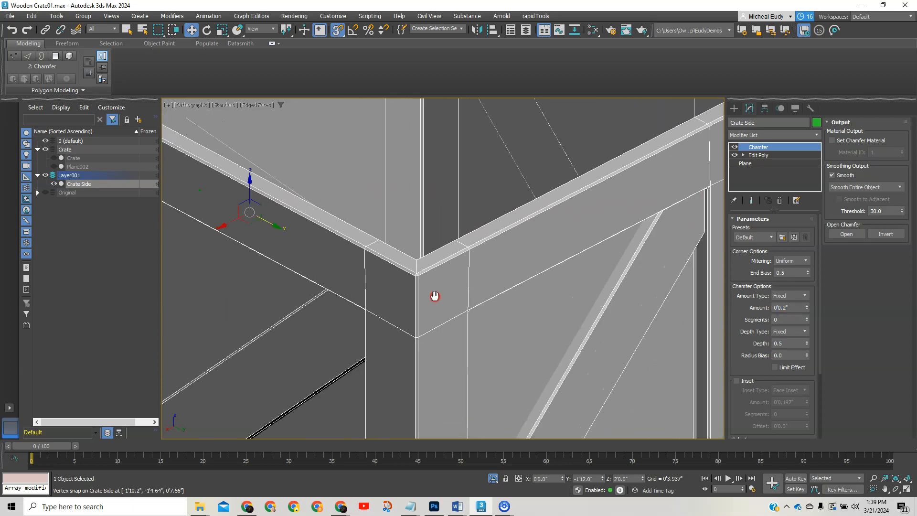
scroll(432, 295, down, 5)
scroll(434, 301, up, 5)
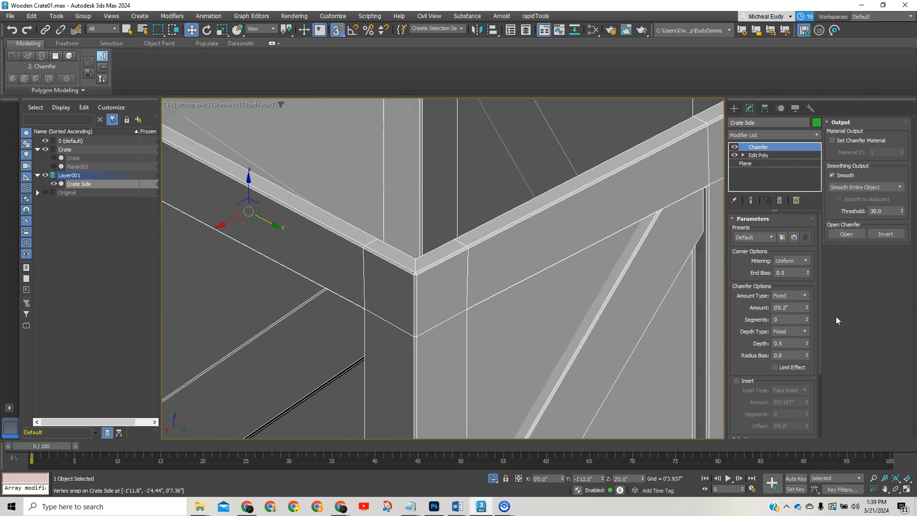
Set the chamfer amount to 0.3 inches
click(786, 307)
text(3)
key(Return)
scroll(463, 271, up, 4)
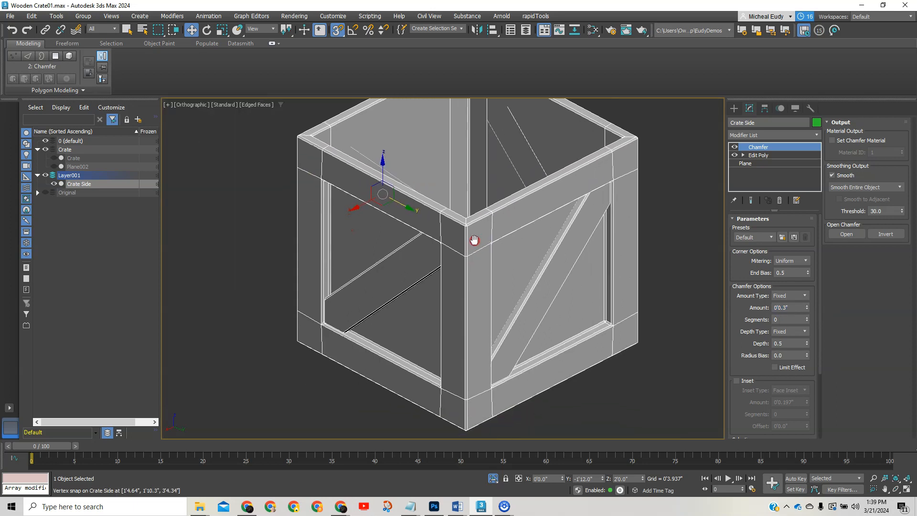
Examine the chamfered edges around the recessed side panel and diagonal brace, including from below
middle_drag(491, 220, 491, 206)
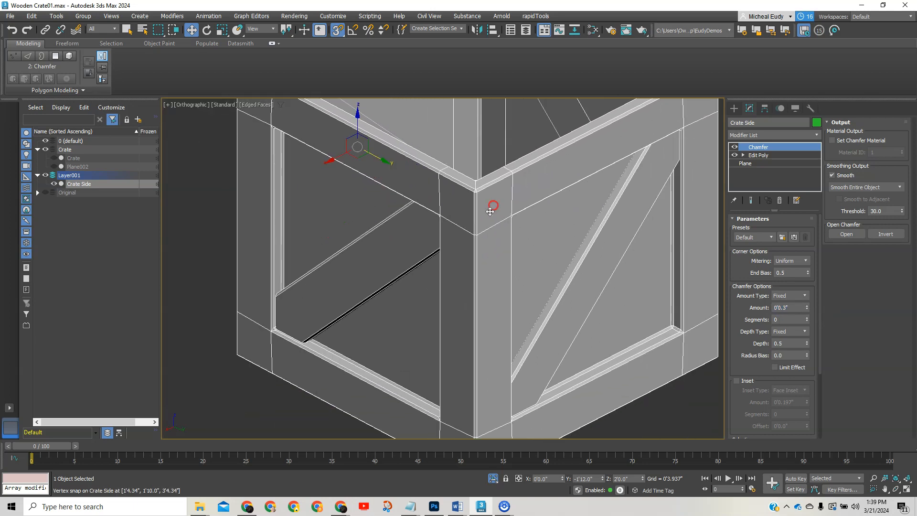
middle_drag(451, 228, 487, 229)
scroll(475, 307, up, 3)
middle_drag(567, 200, 488, 238)
alt+middle_drag(378, 290, 401, 210)
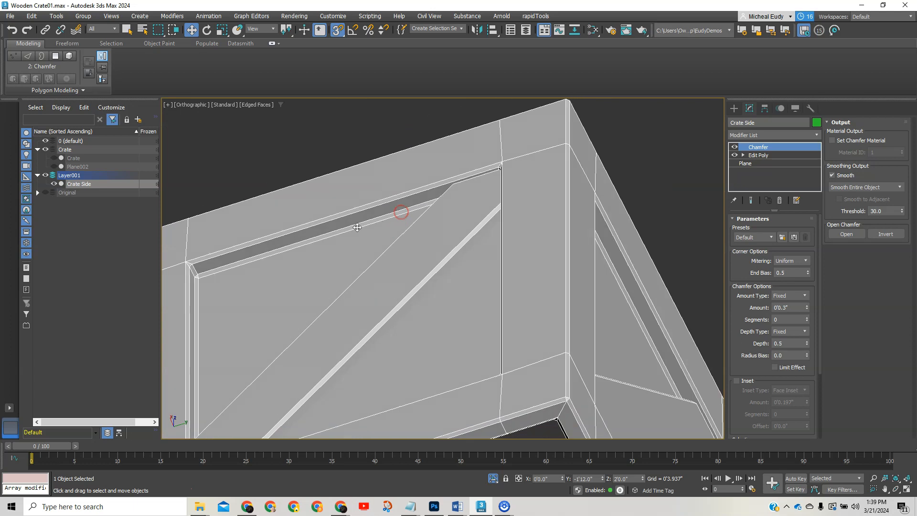
scroll(357, 227, up, 3)
middle_drag(321, 241, 511, 186)
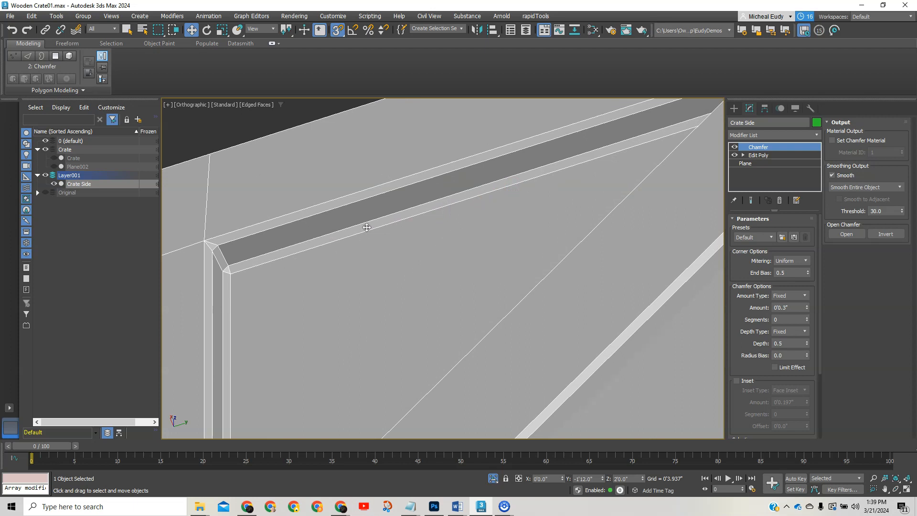
alt+middle_drag(357, 273, 435, 291)
Enter the Edit Poly modifier's polygon level and add the recessed panel behind the front diagonal brace to the selection
click(767, 156)
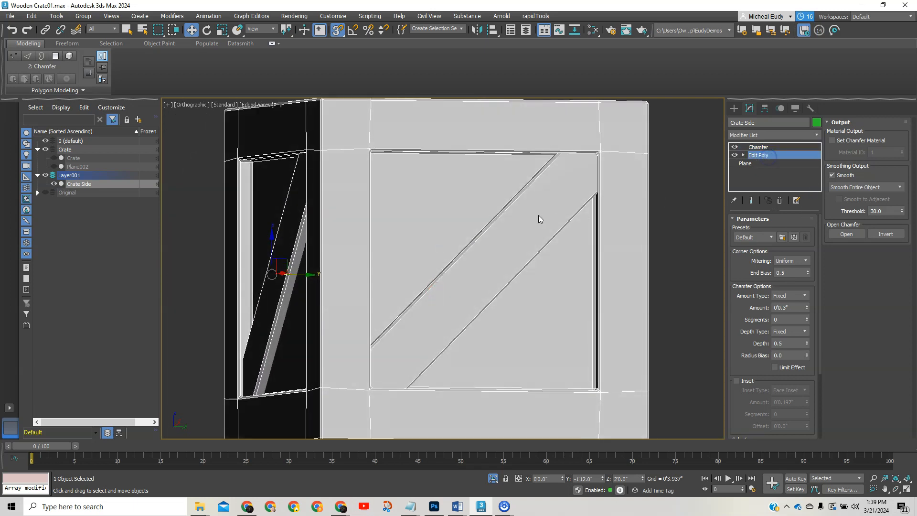
middle_drag(545, 201, 478, 230)
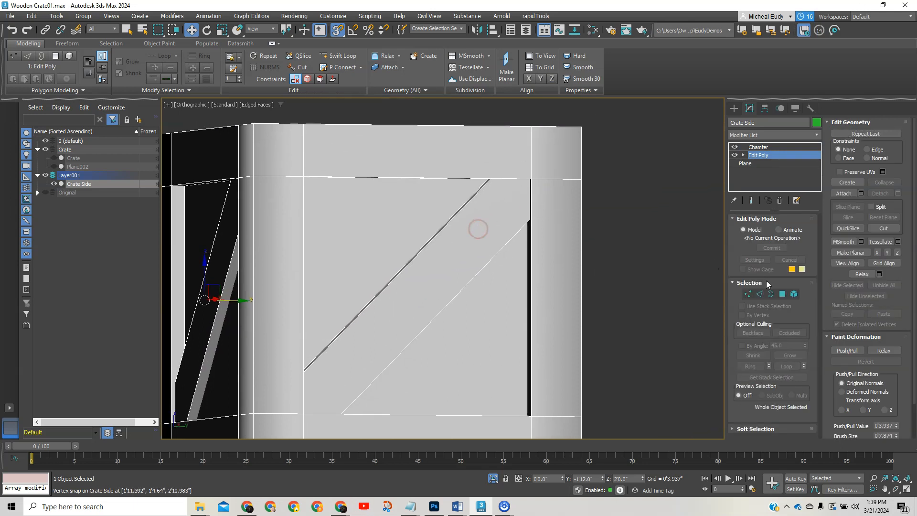
click(782, 293)
scroll(436, 199, down, 2)
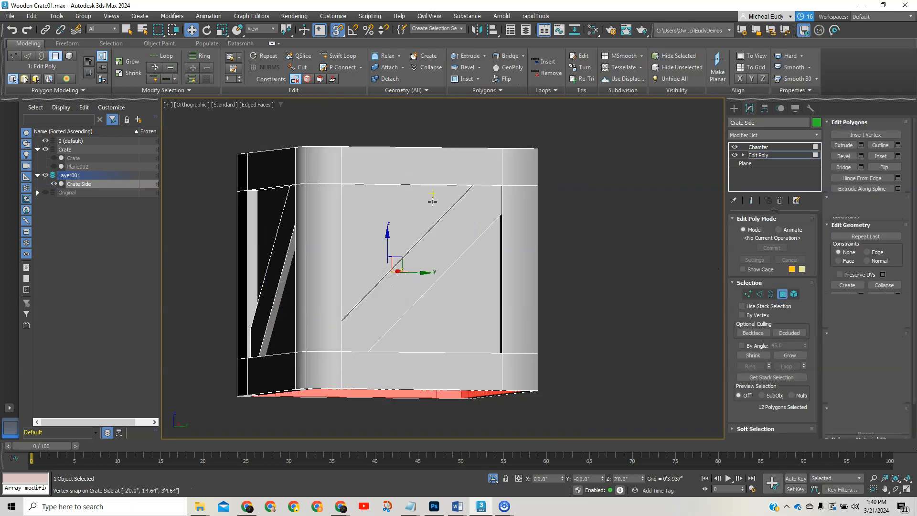
middle_drag(537, 210, 604, 208)
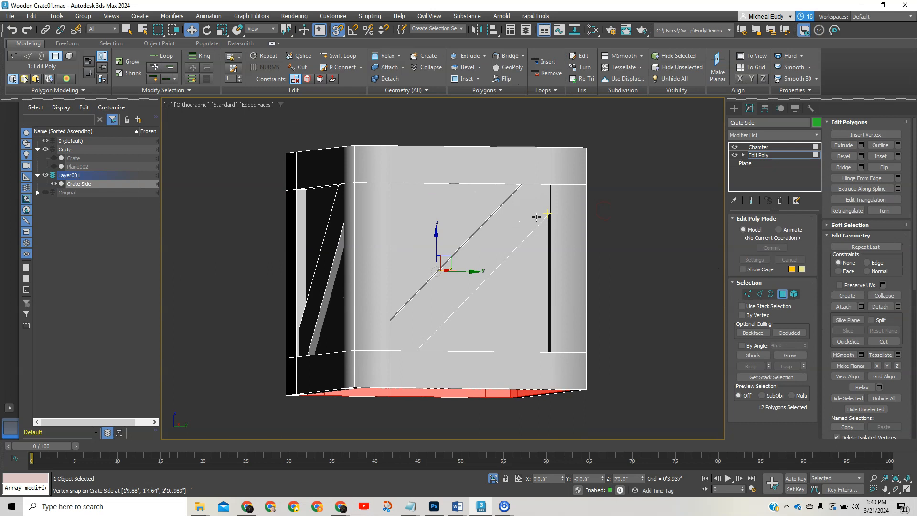
ctrl+click(430, 221)
alt+middle_drag(444, 229, 465, 254)
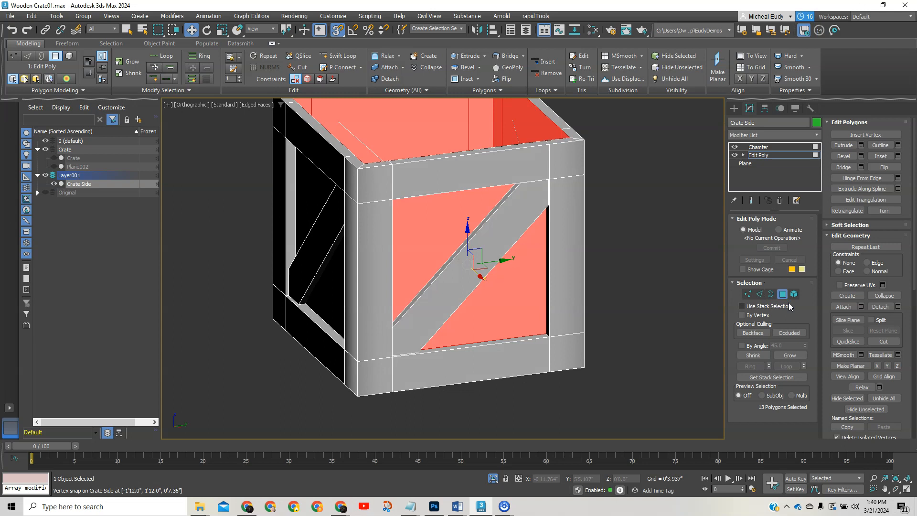
Turn on backface culling for selection, clear the selected polygons and select only the recessed panel behind the diagonal brace
click(749, 334)
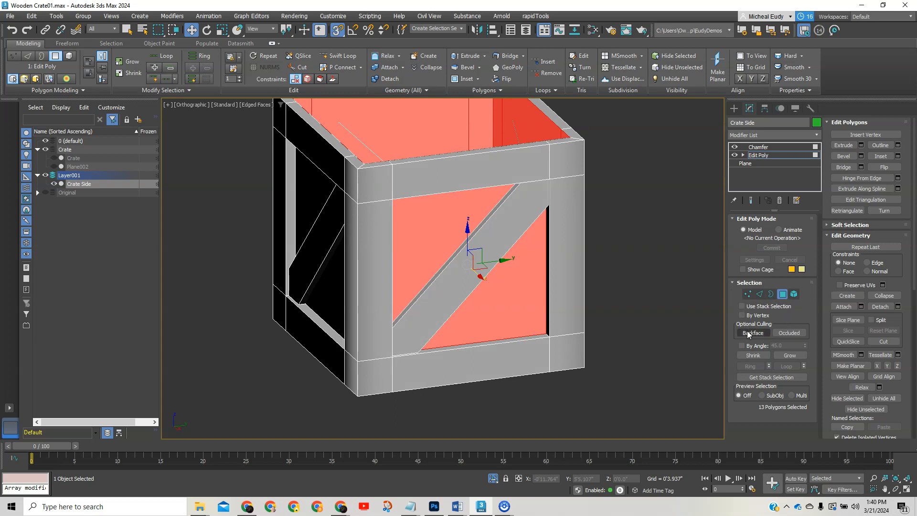
click(749, 336)
click(667, 287)
click(471, 216)
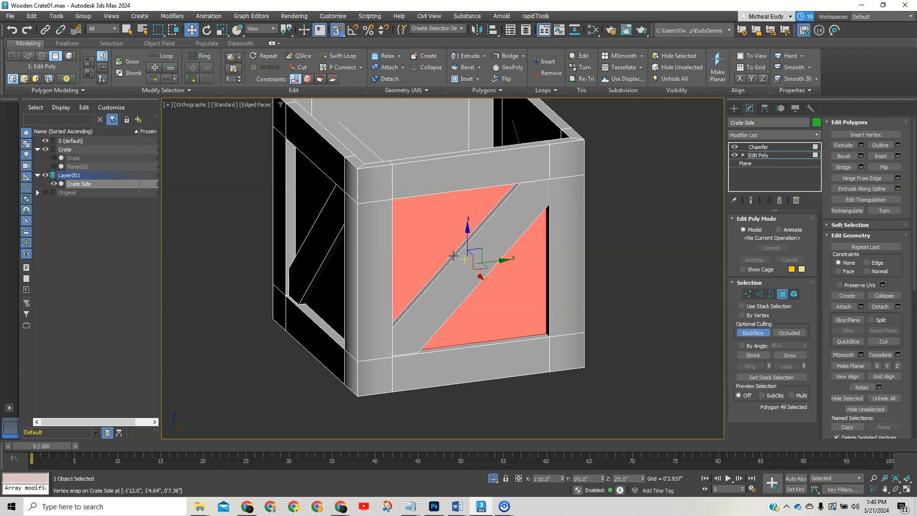
Turn off snapping and reselect the recessed panel polygon on the same crate side
key(s)
ctrl+click(454, 257)
alt+middle_drag(463, 284, 477, 266)
click(448, 219)
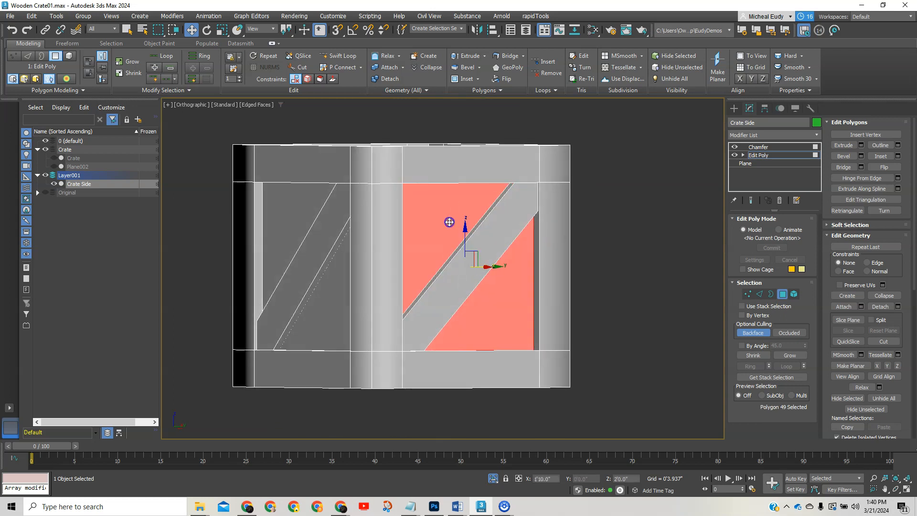
alt+middle_drag(448, 220, 419, 225)
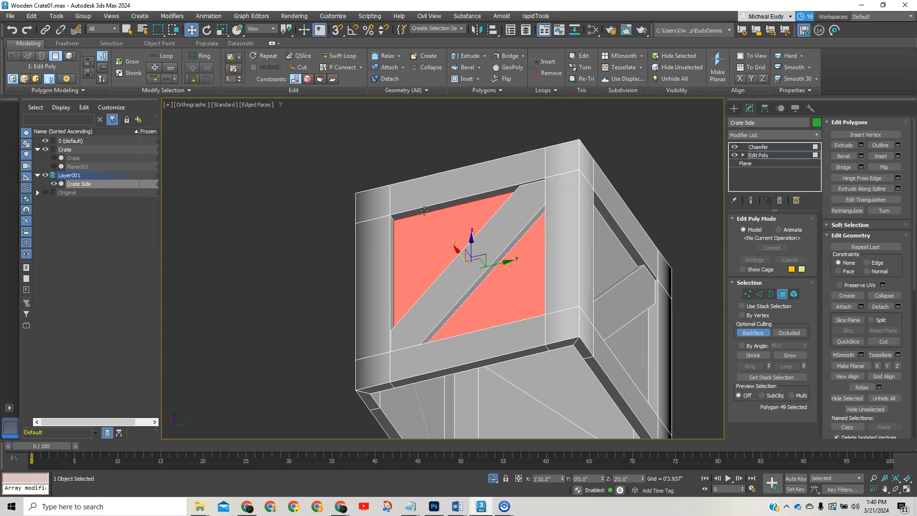
Add the four inner wall polygons surrounding the recessed panel to the polygon selection
ctrl+click(424, 211)
ctrl+click(396, 240)
alt+middle_drag(449, 275, 506, 287)
ctrl+click(448, 345)
ctrl+click(520, 256)
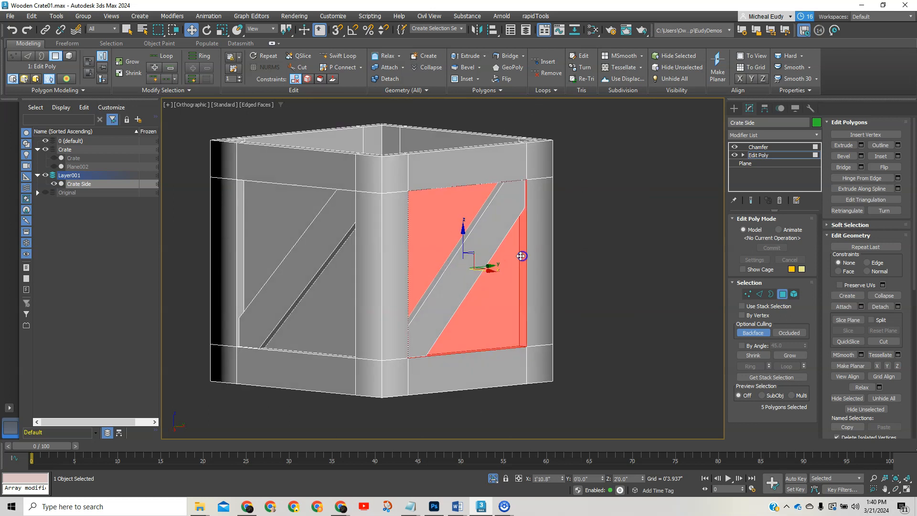
Return to the Chamfer modifier and inspect the chamfered edges around the brace and recessed panel
click(760, 147)
scroll(500, 226, up, 5)
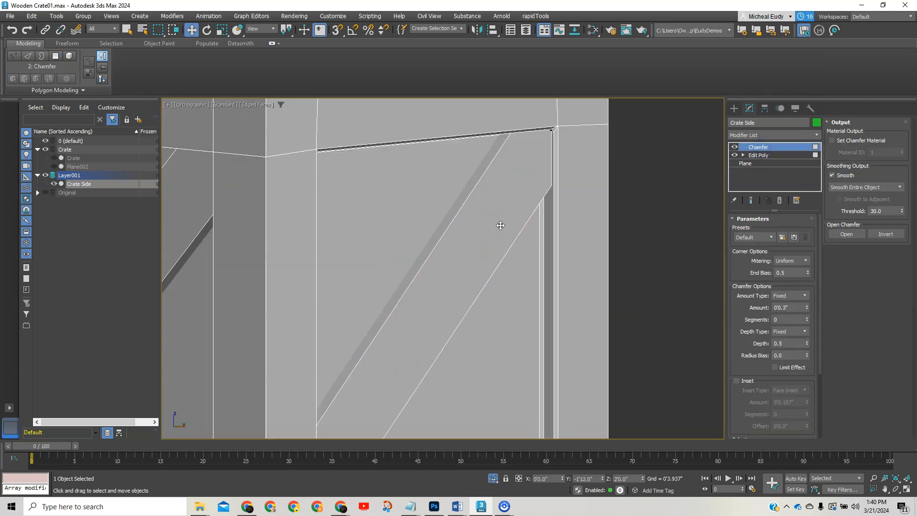
alt+middle_drag(506, 226, 473, 217)
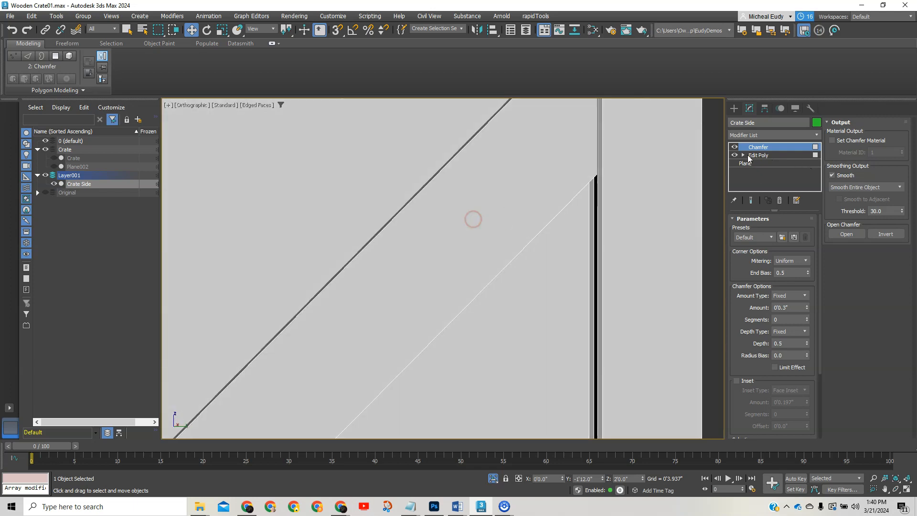
Invert the polygon selection in Edit Poly so everything except the recessed panel and its inner walls is selected
click(767, 156)
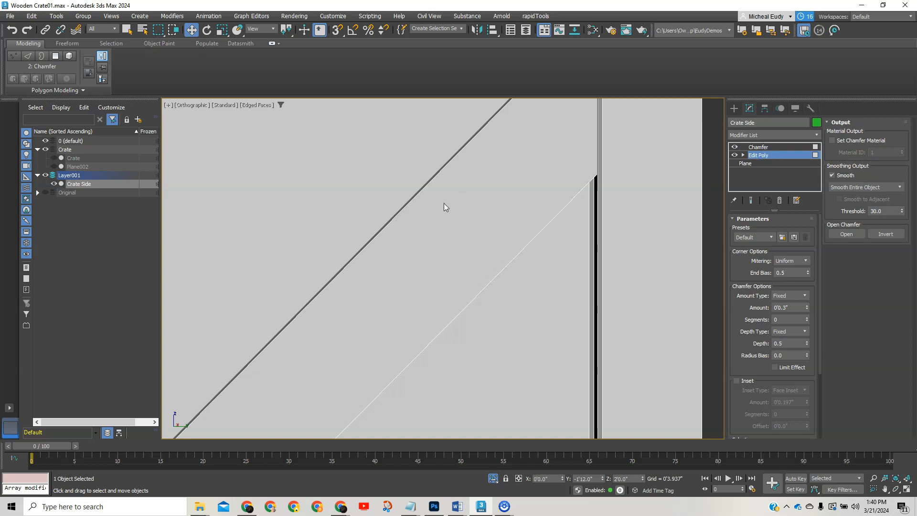
key(4)
scroll(475, 205, down, 3)
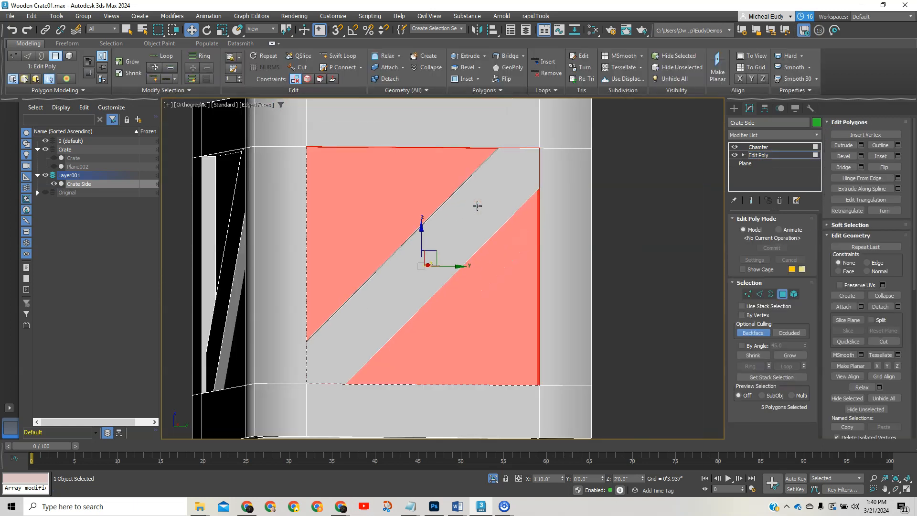
key(ctrl+i)
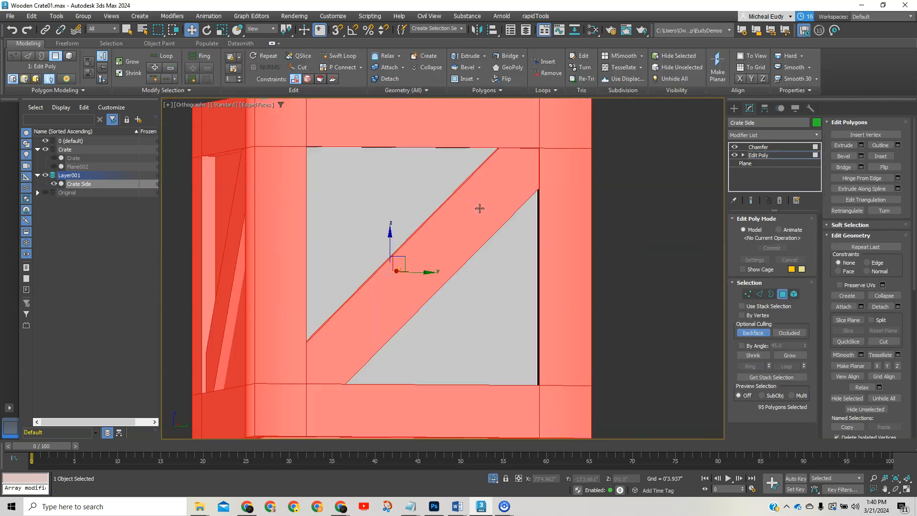
Examine the Chamfer modifier's result along the recess's upper inner wall and across the whole crate side
click(773, 148)
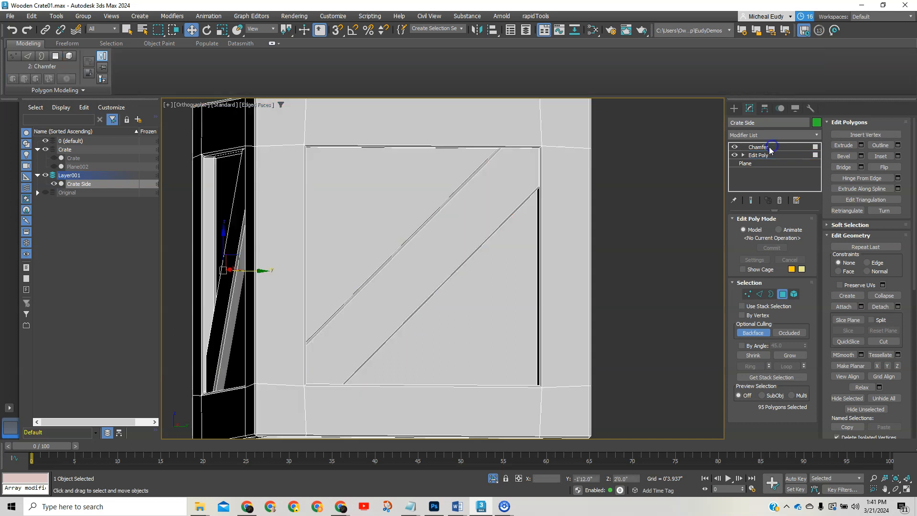
scroll(386, 165, up, 3)
alt+middle_drag(571, 197, 557, 154)
scroll(266, 140, up, 3)
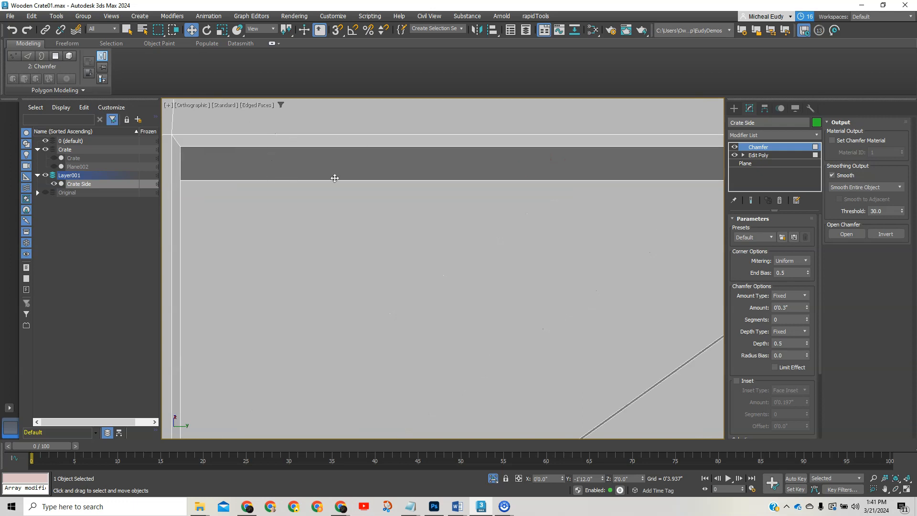
scroll(514, 229, down, 6)
alt+middle_drag(571, 242, 582, 260)
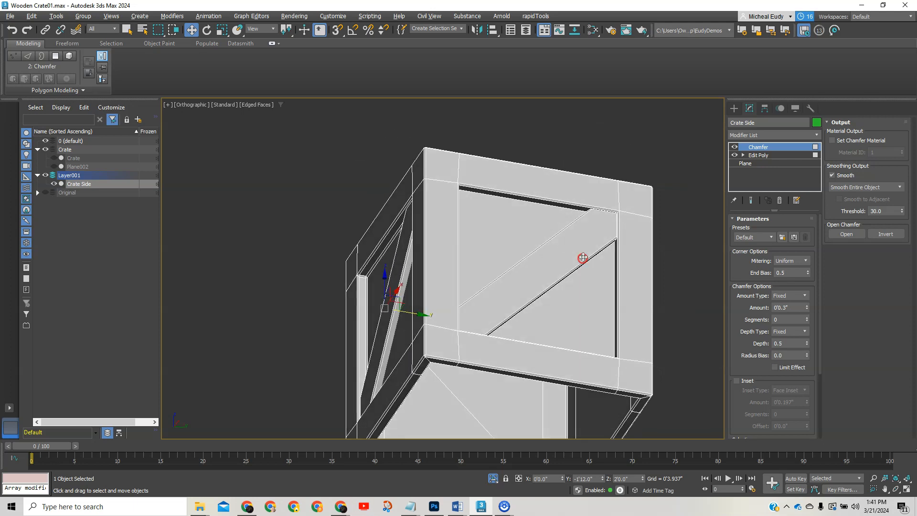
In Edit Poly, select only the recessed panel and its four surrounding inner wall polygons on the first crate side
click(758, 155)
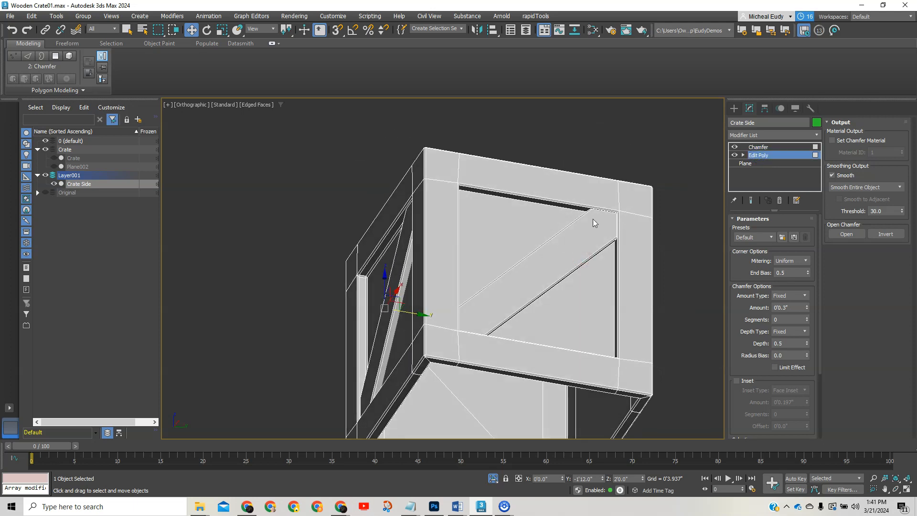
key(4)
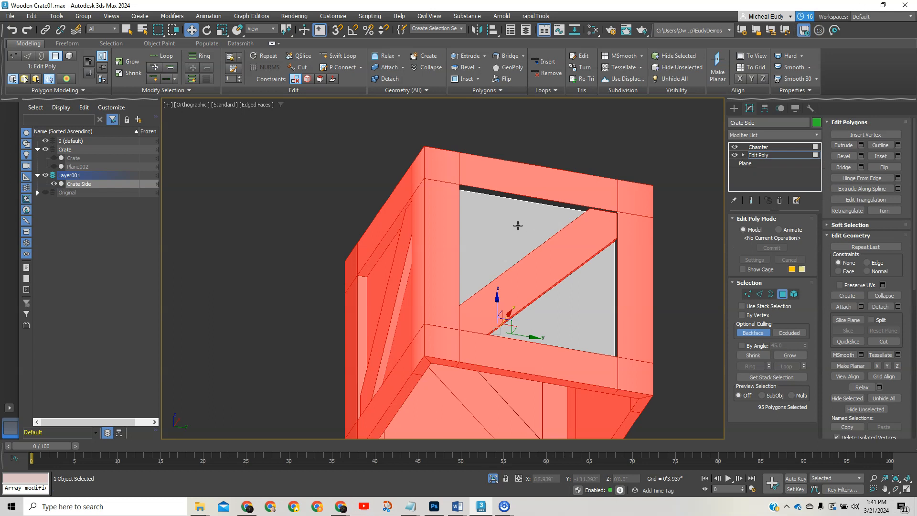
click(517, 225)
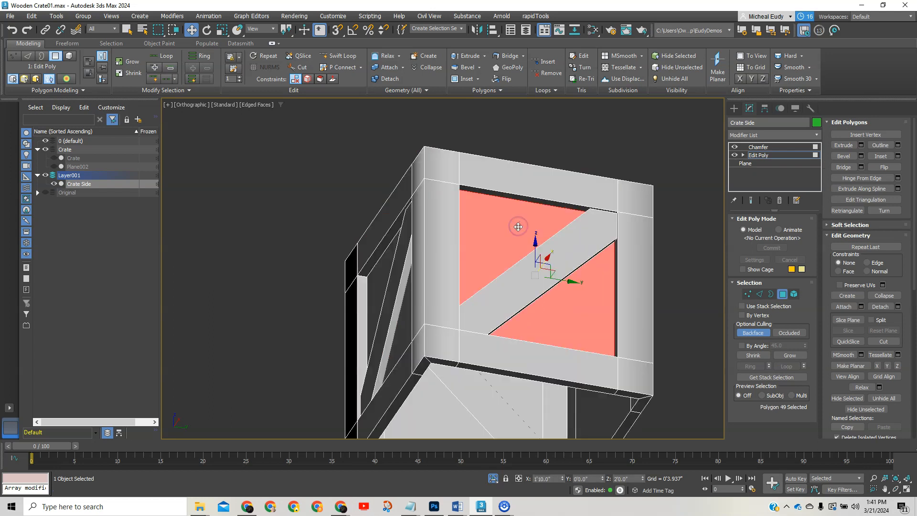
scroll(510, 222, up, 3)
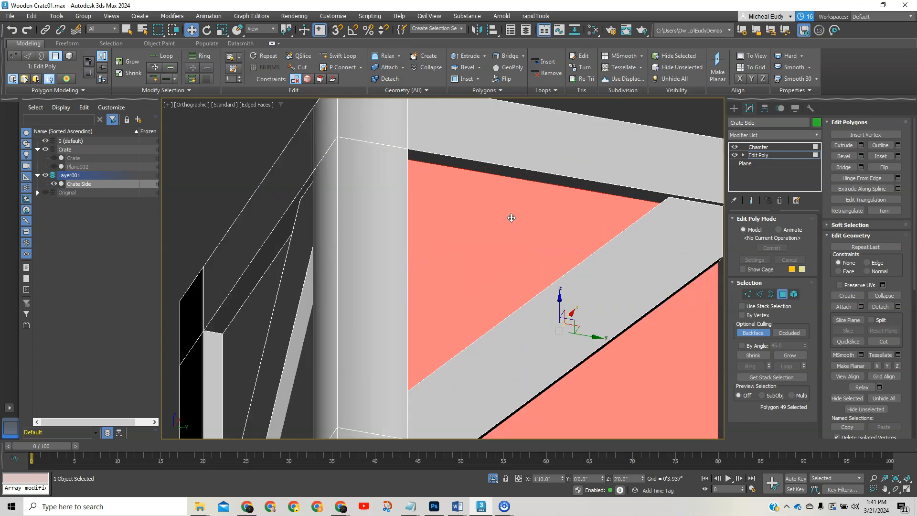
ctrl+click(503, 172)
alt+middle_drag(472, 244, 400, 254)
ctrl+click(403, 247)
alt+middle_drag(638, 301, 592, 239)
alt+middle_drag(527, 242, 555, 303)
ctrl+click(541, 308)
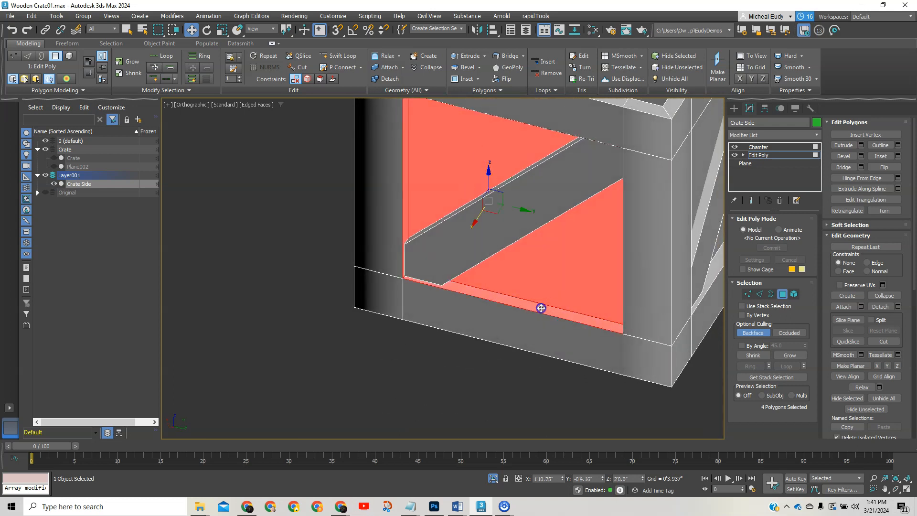
key(alt+space)
mouse_move(557, 277)
alt+middle_down()
mouse_move(571, 272)
mouse_move(554, 274)
alt+middle_up()
ctrl+click(616, 258)
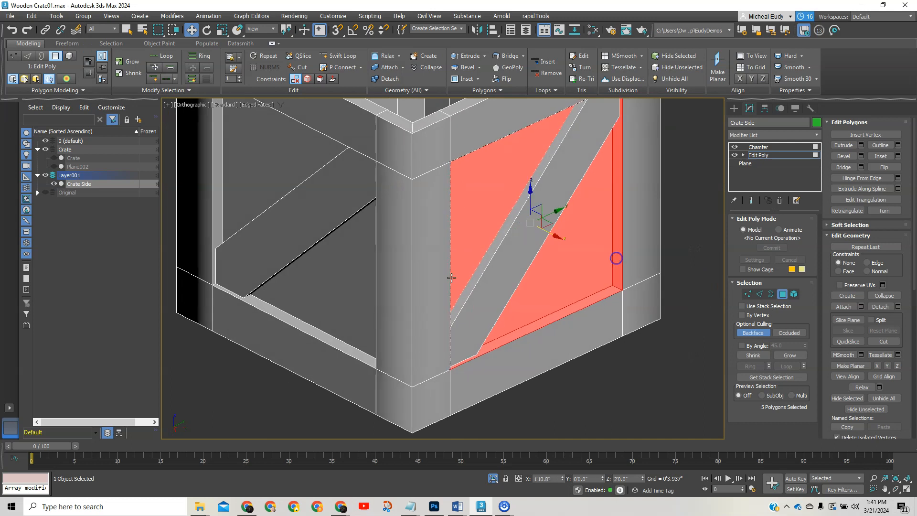
Add the second crate side's recessed panel and its four inner wall polygons to the selection
ctrl+click(323, 284)
ctrl+click(274, 310)
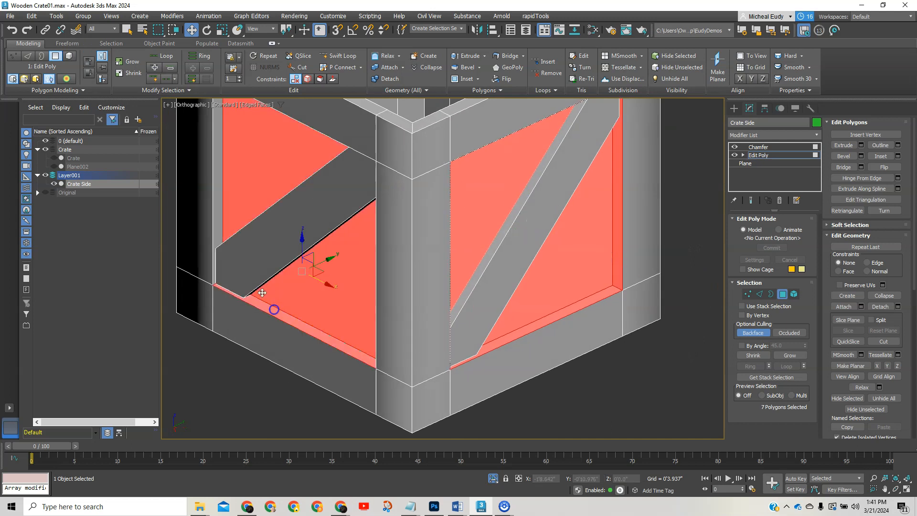
ctrl+click(218, 210)
middle_drag(301, 233, 498, 253)
ctrl+click(495, 262)
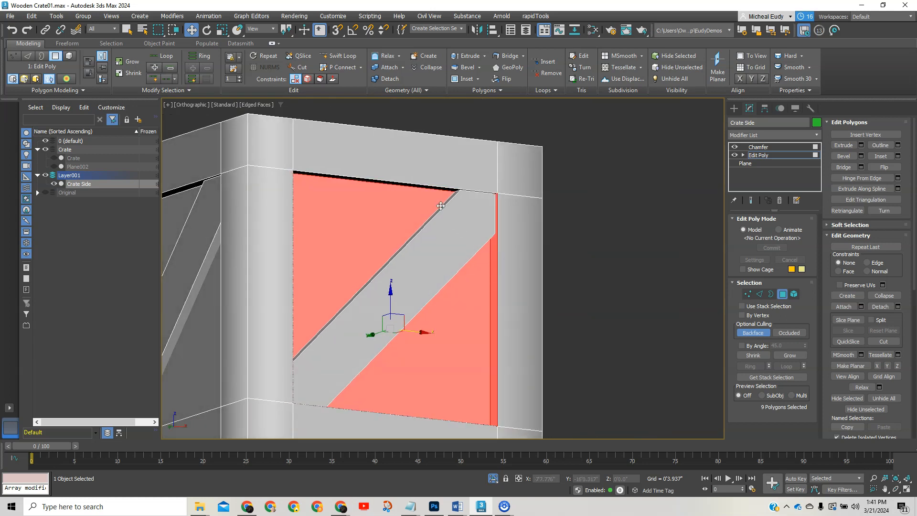
alt+middle_drag(428, 237, 430, 216)
ctrl+click(420, 196)
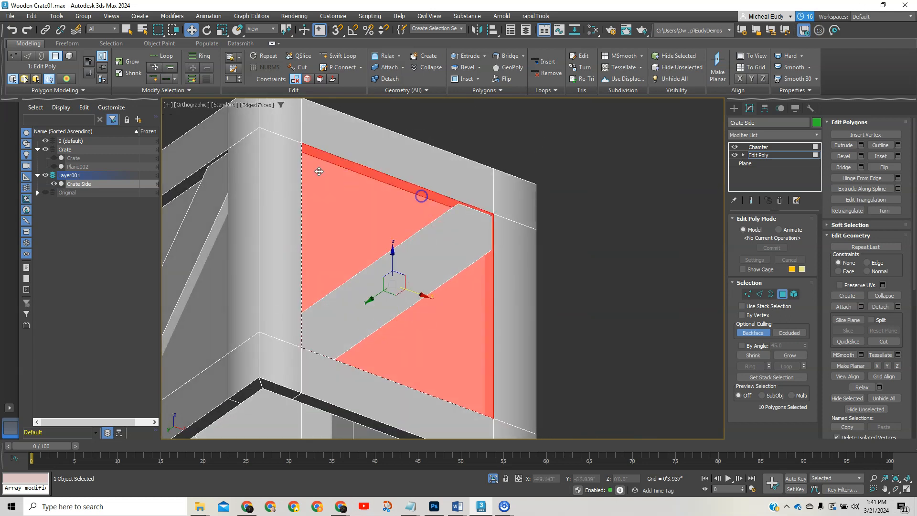
Switch to the Select Object tool and add the third side's recessed panel and four inner walls to the selection
click(127, 33)
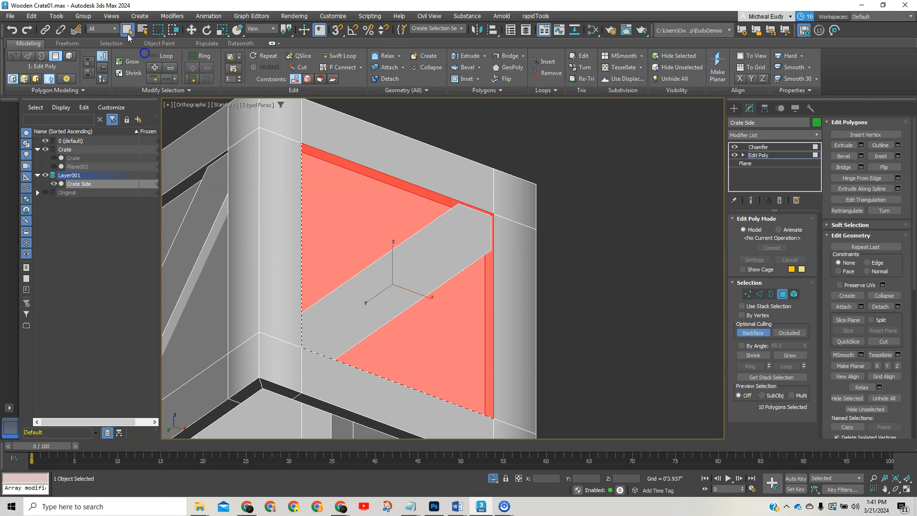
middle_drag(231, 233, 567, 187)
ctrl+click(432, 212)
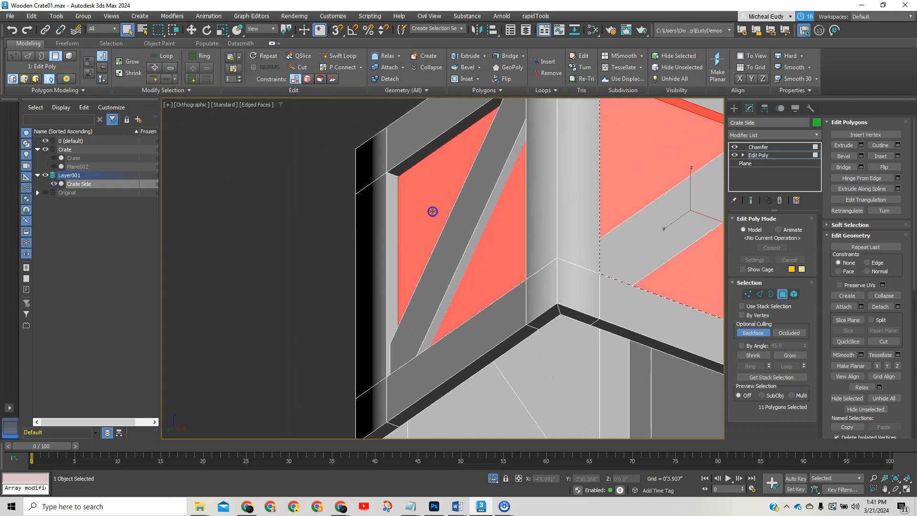
ctrl+click(443, 147)
ctrl+click(395, 189)
alt+middle_drag(436, 262, 493, 292)
ctrl+click(473, 337)
ctrl+click(583, 237)
Add the fourth crate side's recessed panel and its surrounding inner wall polygons to the selection
ctrl+click(466, 296)
ctrl+click(389, 224)
ctrl+click(420, 312)
alt+middle_drag(506, 322, 555, 273)
ctrl+click(478, 278)
ctrl+click(391, 169)
Save the selected polygons as the named selection set "Sides Insets", clear the selection and recall the set
middle_drag(344, 289, 364, 319)
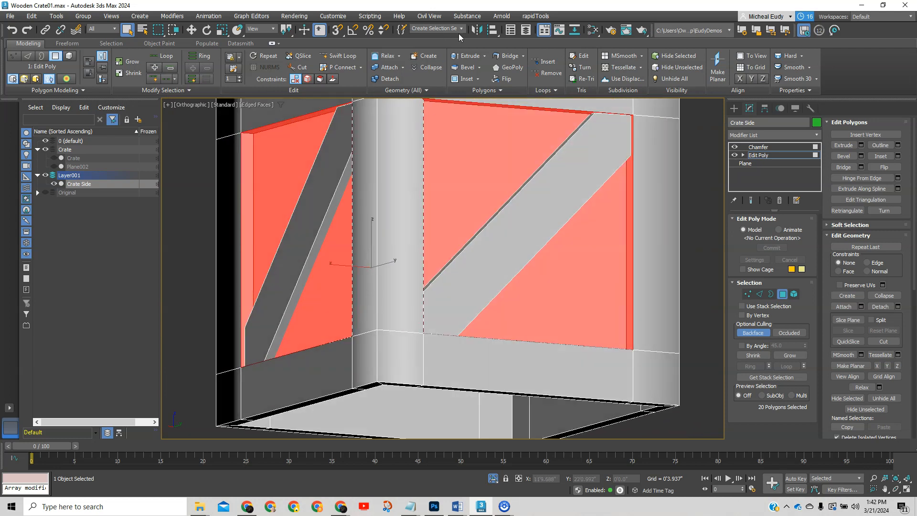
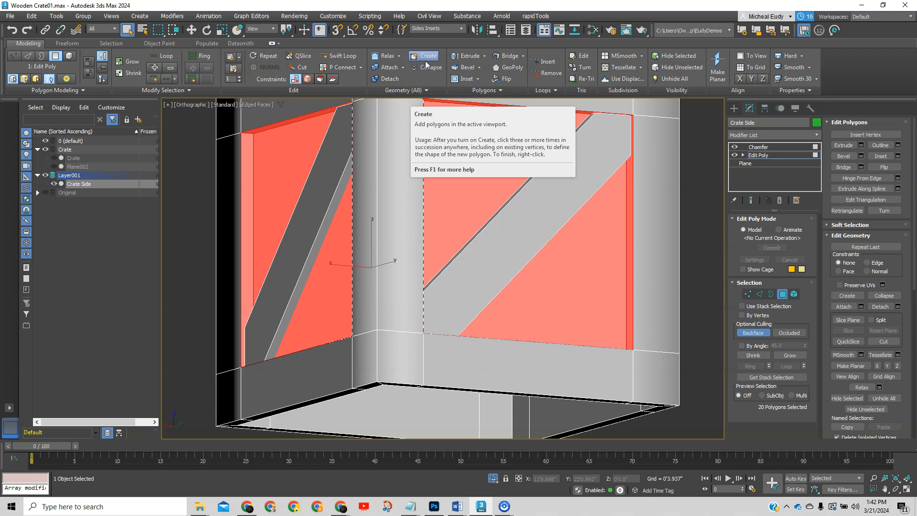
click(702, 174)
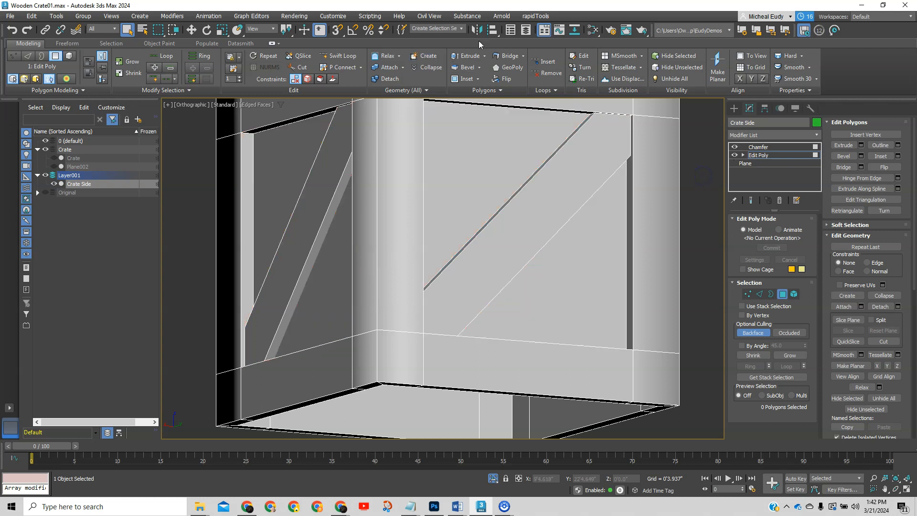
click(462, 31)
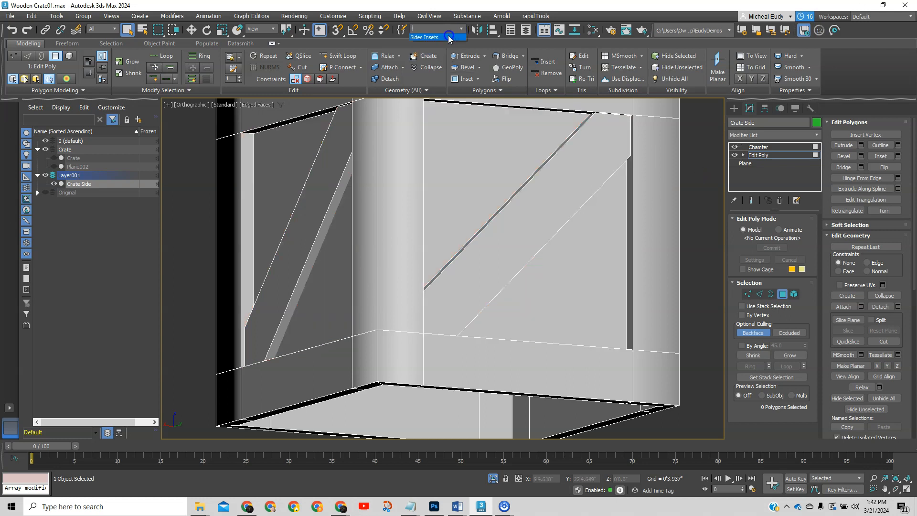
click(424, 37)
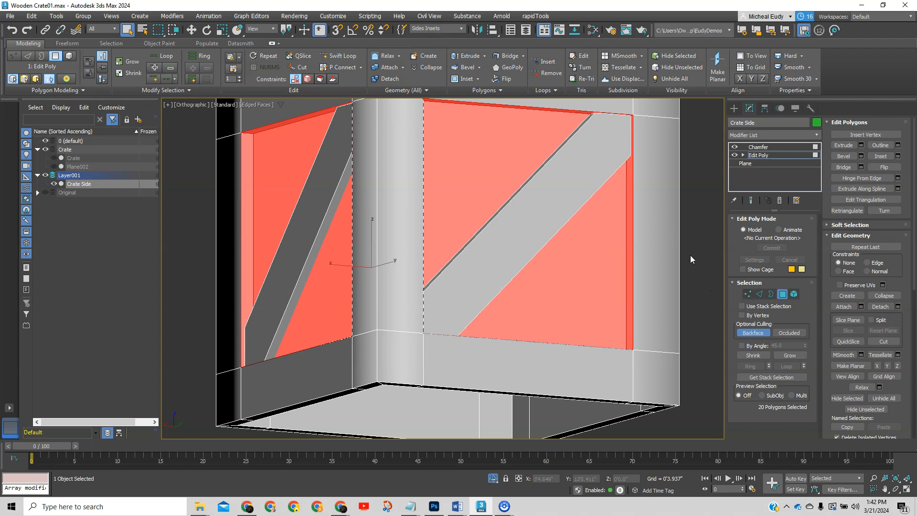
Invert the recalled inset selection to cover the rest of the crate and return to the Chamfer modifier
key(z)
alt+middle_drag(536, 293, 463, 282)
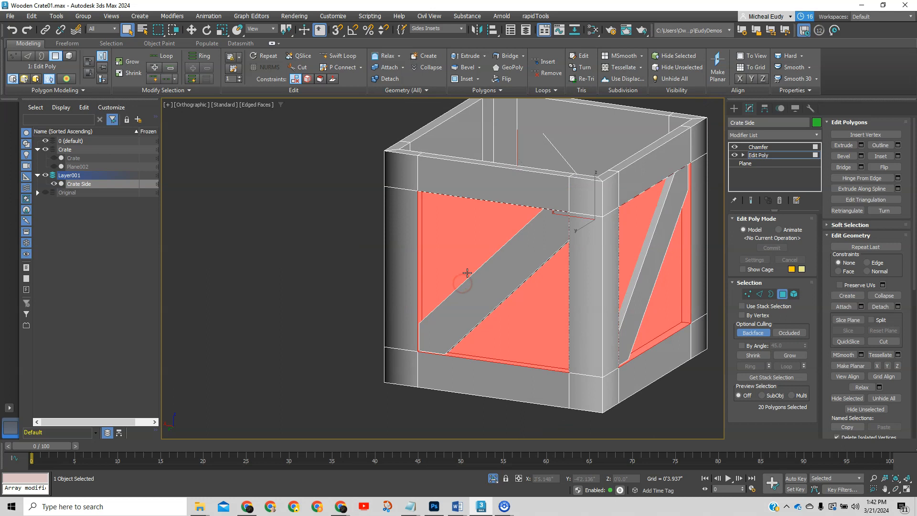
key(ctrl+i)
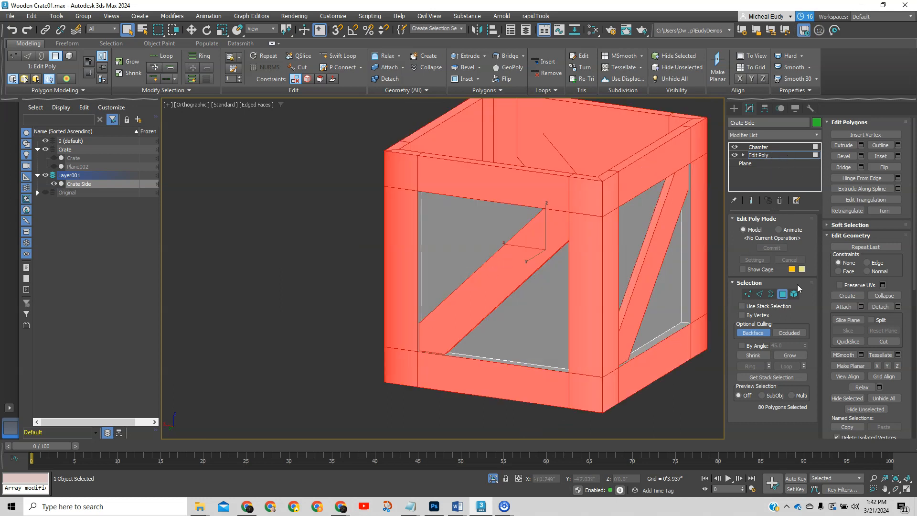
click(758, 146)
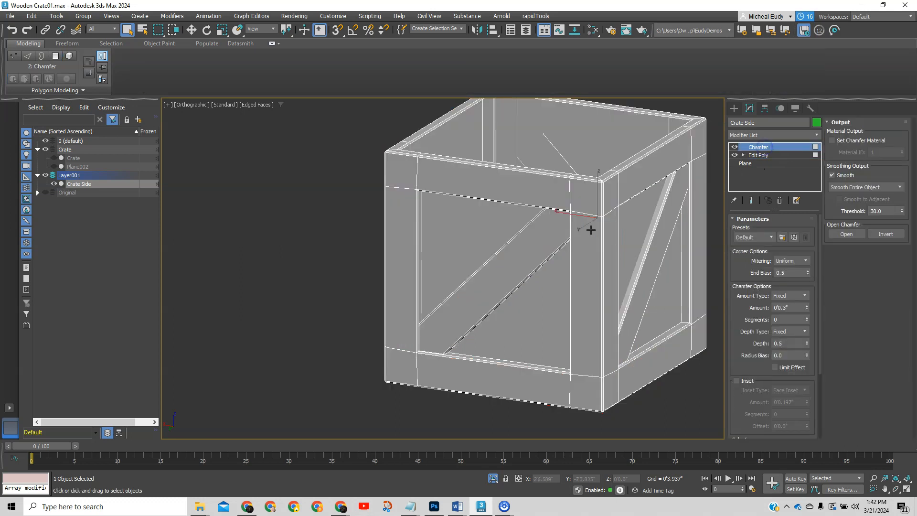
Inspect the chamfered edges at the crate's corners, diagonal braces and recessed panels on the adjoining sides
scroll(556, 216, up, 4)
middle_drag(661, 224, 528, 252)
scroll(519, 253, up, 2)
middle_drag(515, 213, 573, 352)
scroll(512, 307, down, 1)
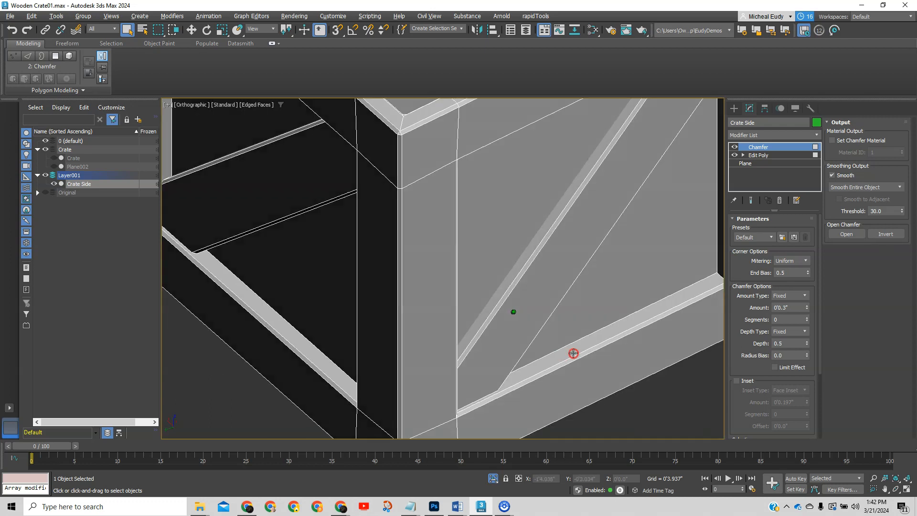
middle_drag(526, 313, 545, 302)
scroll(382, 360, down, 2)
middle_drag(392, 345, 477, 278)
scroll(495, 333, down, 2)
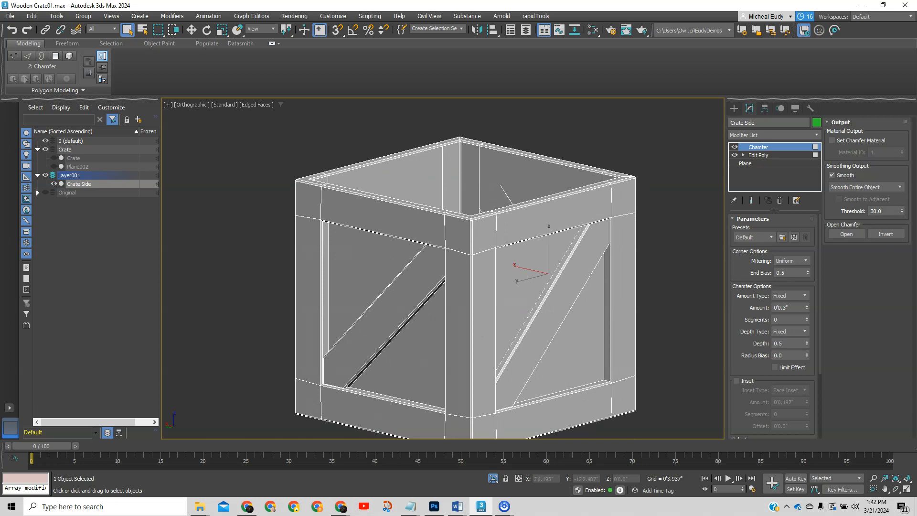
Rename the crate object as "Low Poly Crate Base"
click(760, 125)
text(ratr)
text( Bas)
key(Return)
scroll(563, 266, down, 3)
middle_drag(543, 241, 475, 250)
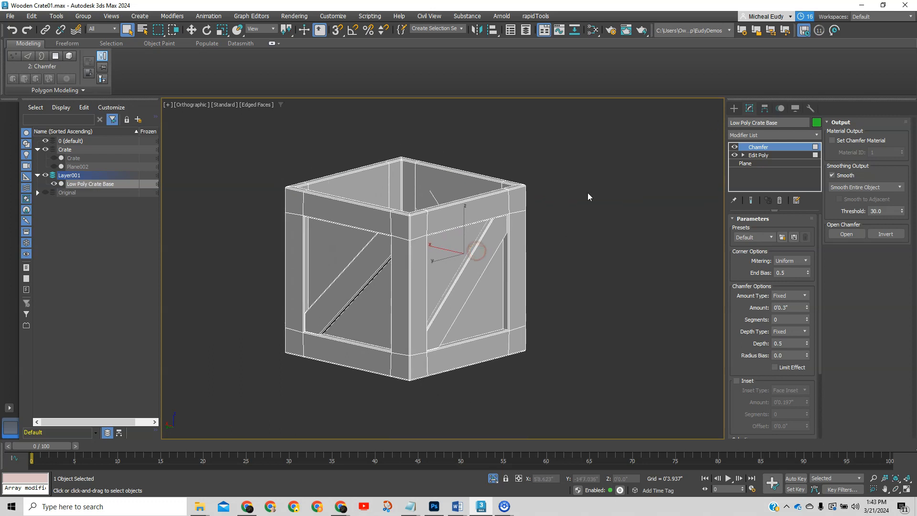
Clear the Edit Poly polygon selection and select the eight outer frame polygons plus the recessed panel on one crate side
click(772, 156)
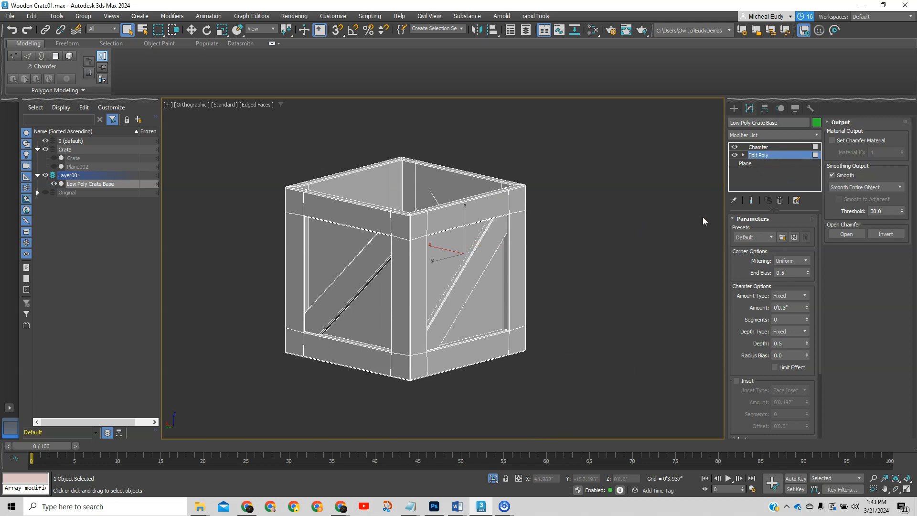
key(4)
click(603, 231)
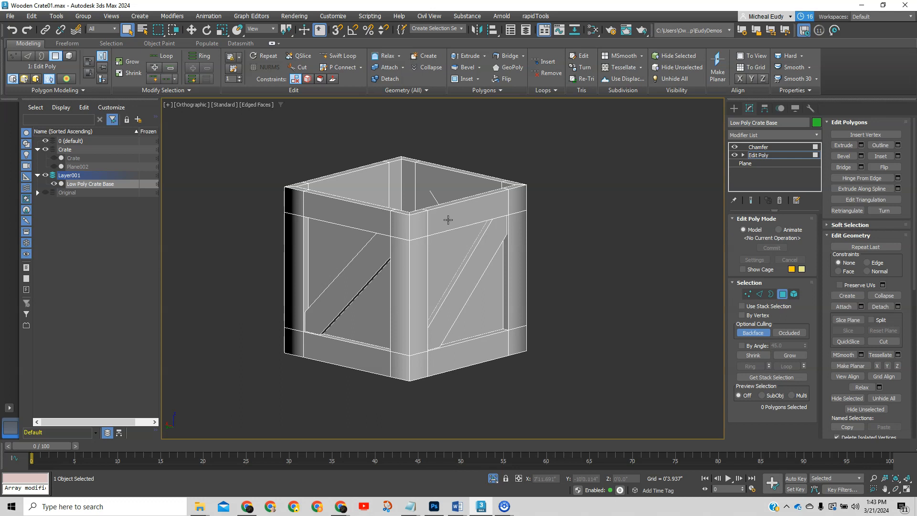
alt+middle_drag(449, 217, 419, 206)
click(408, 216)
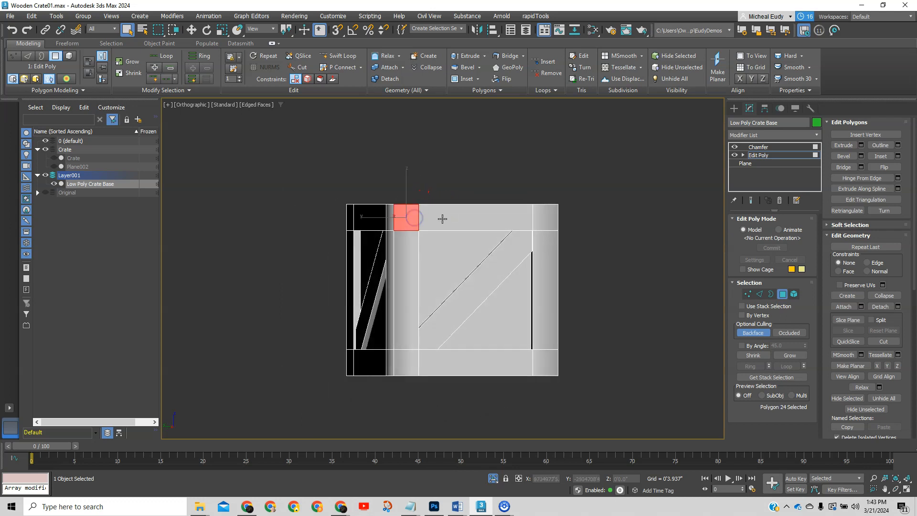
ctrl+click(436, 213)
ctrl+click(453, 248)
ctrl+click(413, 262)
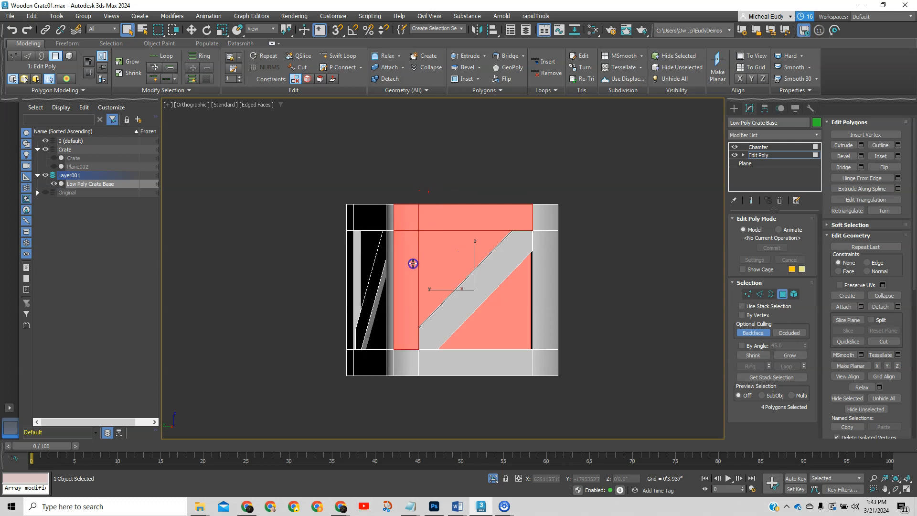
ctrl+click(410, 356)
ctrl+click(439, 360)
ctrl+click(543, 360)
ctrl+click(543, 329)
ctrl+click(544, 217)
Add the four inner wall polygons around that side's recessed panel to the selection
alt+middle_drag(505, 309, 472, 266)
ctrl+click(451, 260)
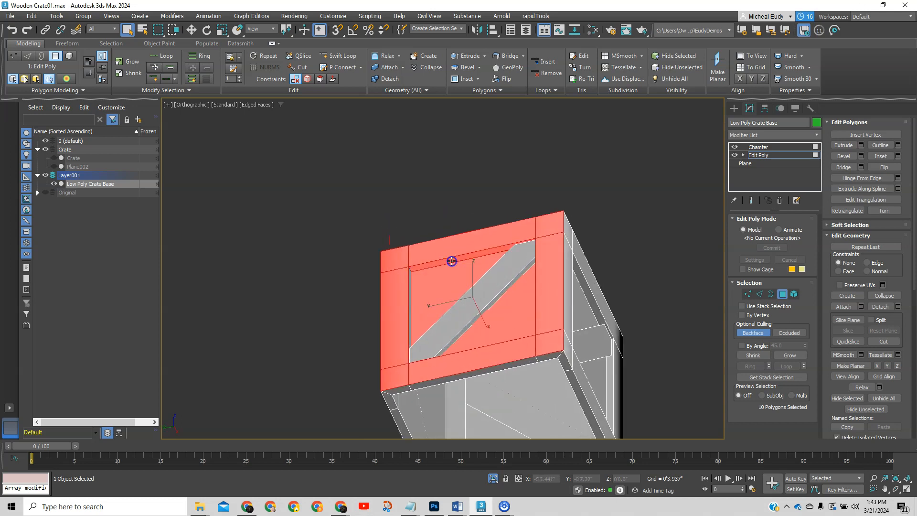
ctrl+click(409, 295)
alt+middle_drag(513, 305, 474, 352)
ctrl+click(525, 309)
ctrl+click(471, 364)
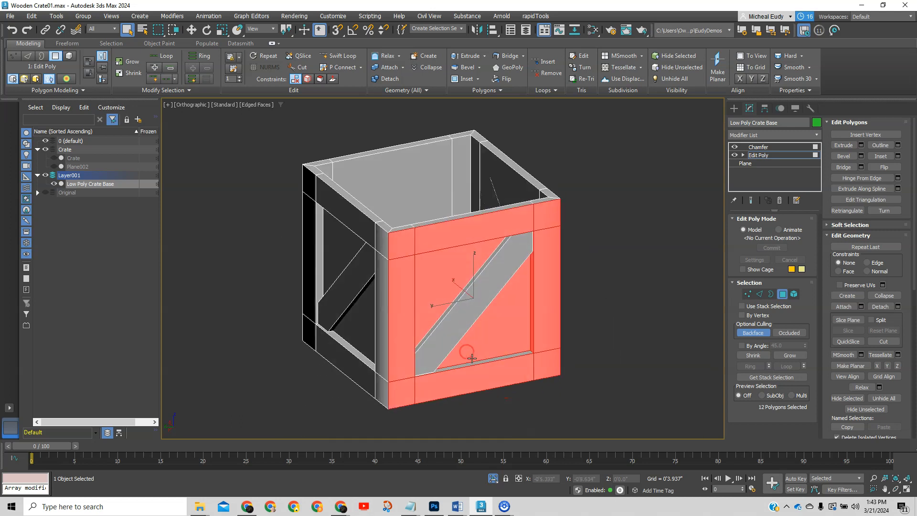
middle_drag(455, 304, 488, 292)
scroll(458, 303, down, 3)
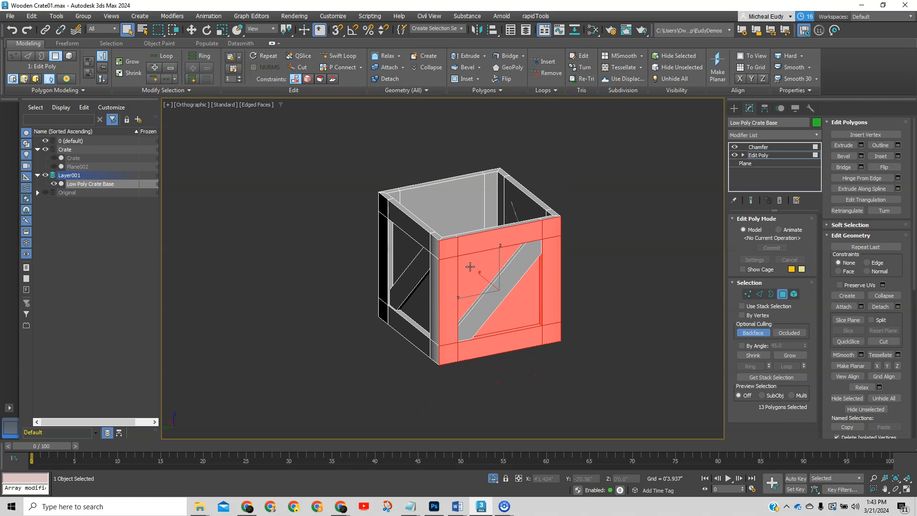
Try moving the selected side polygons straight outward from the crate, and undo the move
right_click(513, 304)
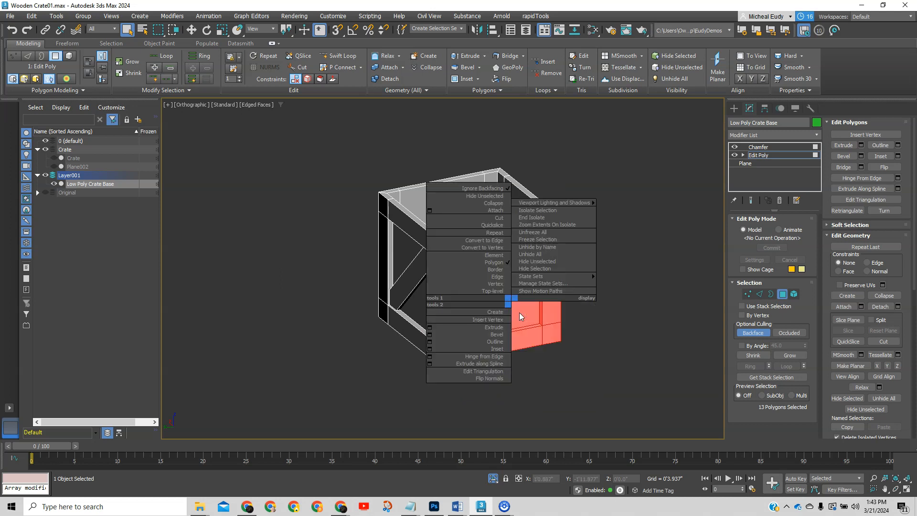
click(520, 312)
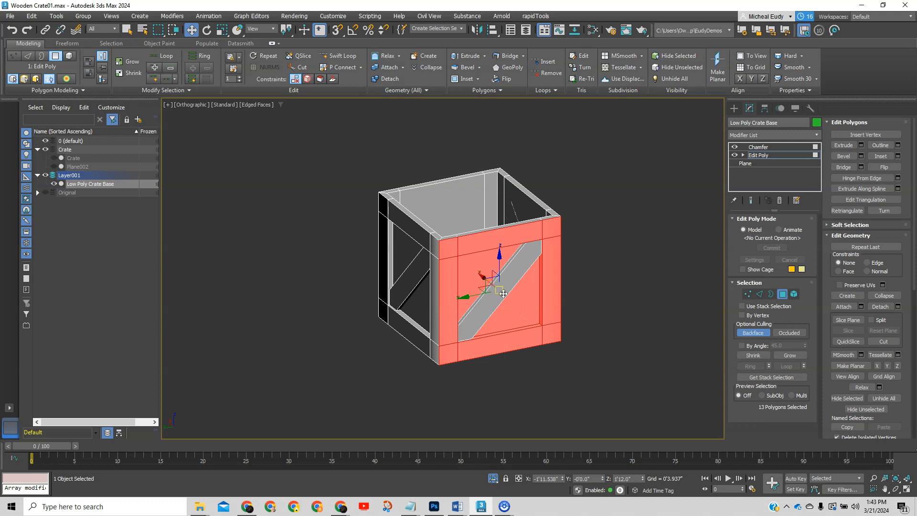
alt+middle_drag(487, 295, 495, 290)
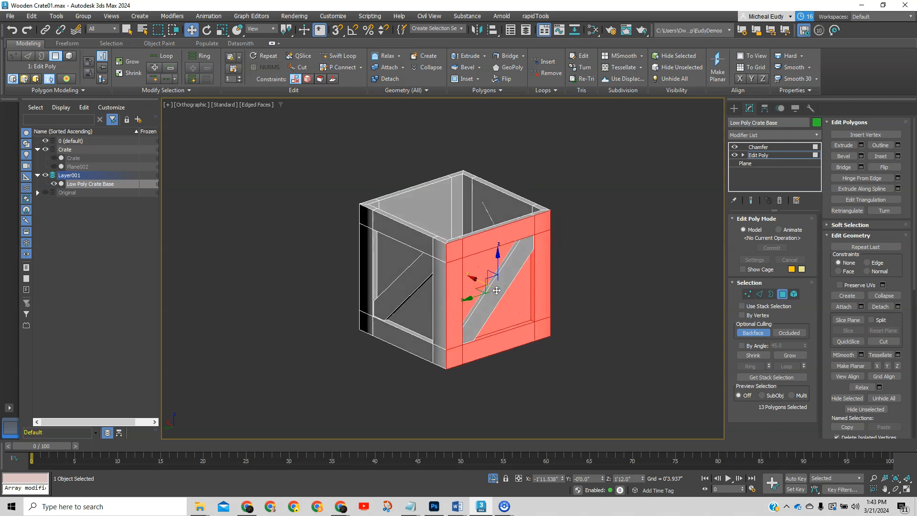
drag(496, 290, 504, 291)
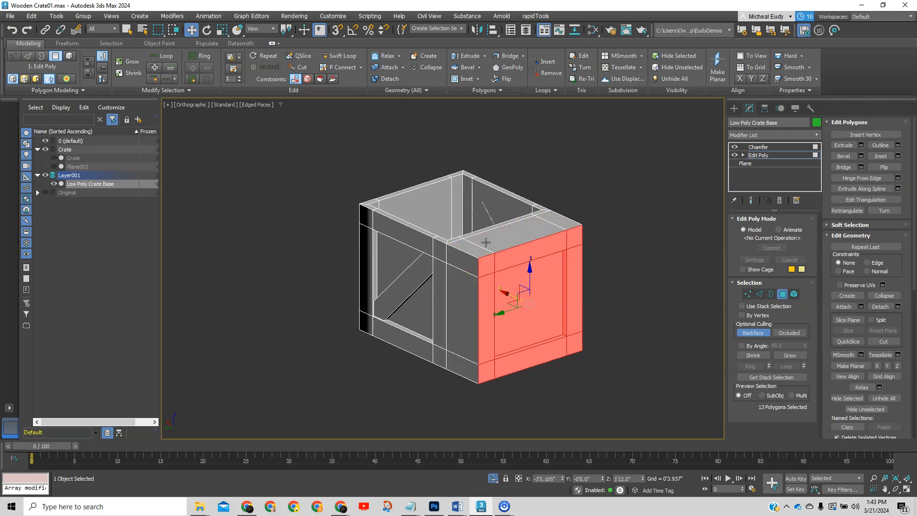
key(ctrl+z)
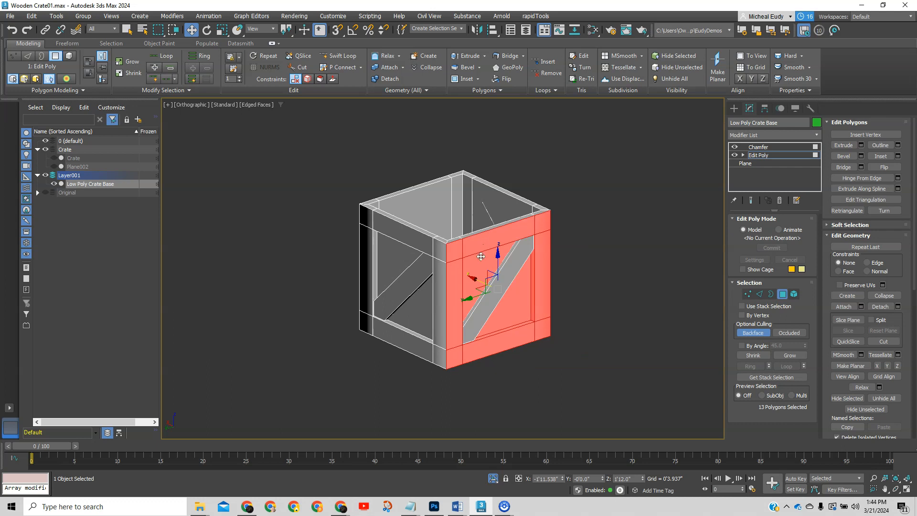
Clone the selected side polygons outward along X from the crate into a separate object named "Crate Top"
drag(475, 277, 535, 318)
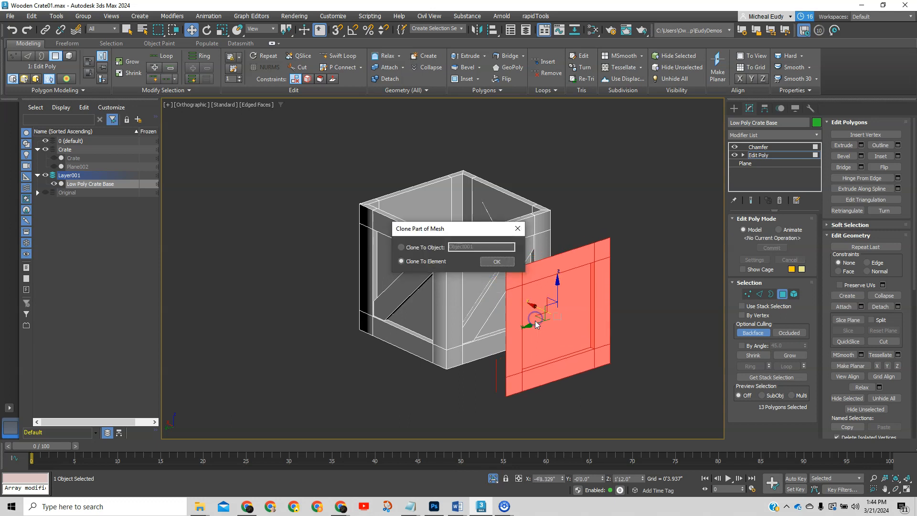
mouse_move(470, 248)
mouse_down()
mouse_move(537, 175)
mouse_move(592, 140)
mouse_up()
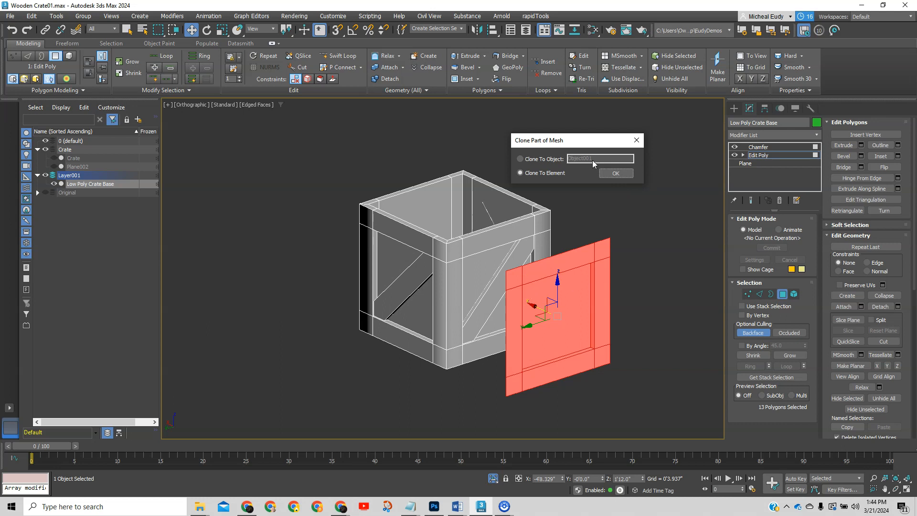
click(520, 159)
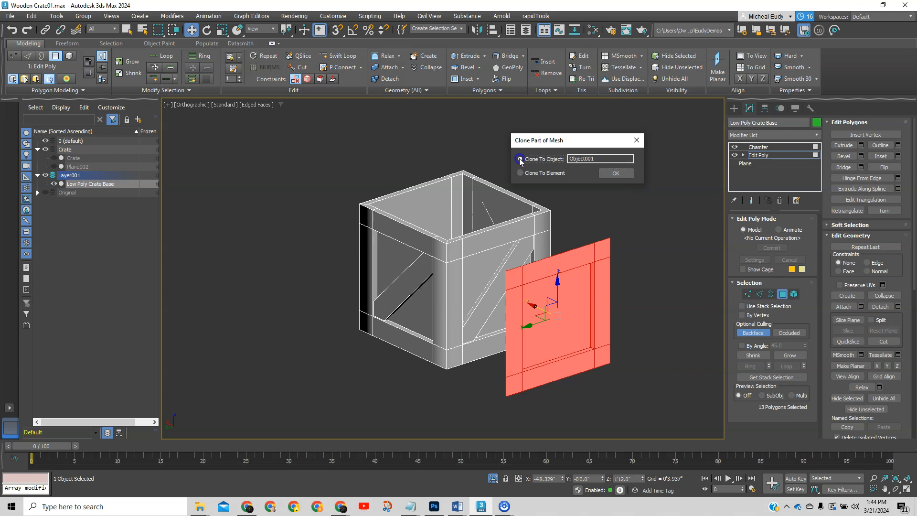
click(559, 161)
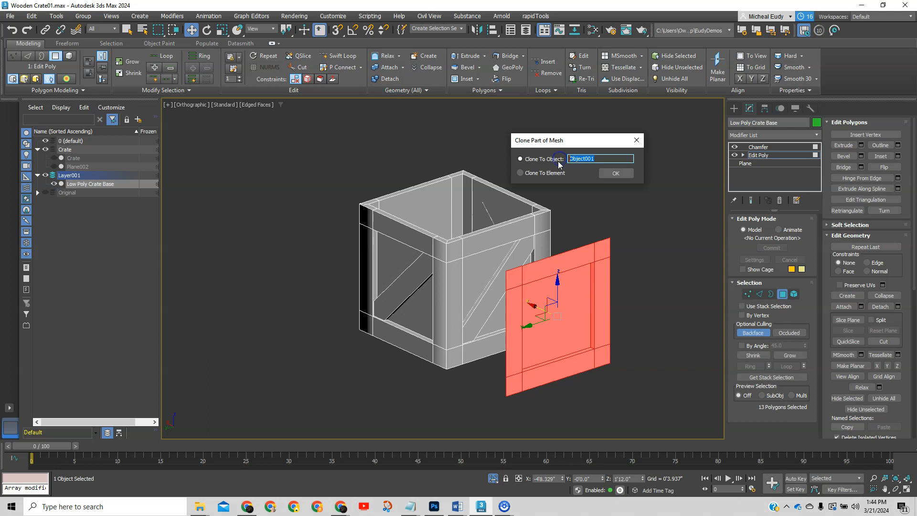
text(Top)
key(Return)
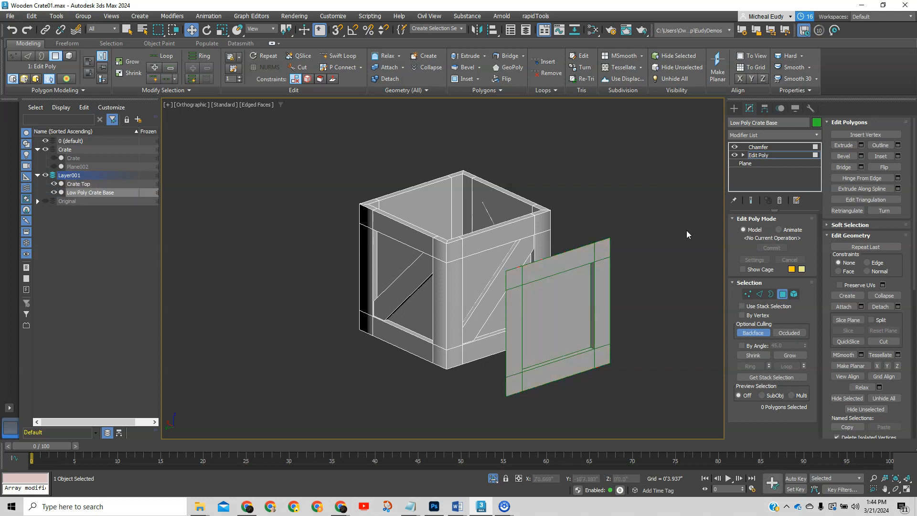
Turn off backface culling on the crate base, and select the outer open border of the Crate Top object
click(753, 332)
scroll(536, 278, up, 2)
scroll(541, 278, down, 1)
middle_drag(561, 286, 514, 215)
scroll(475, 227, up, 3)
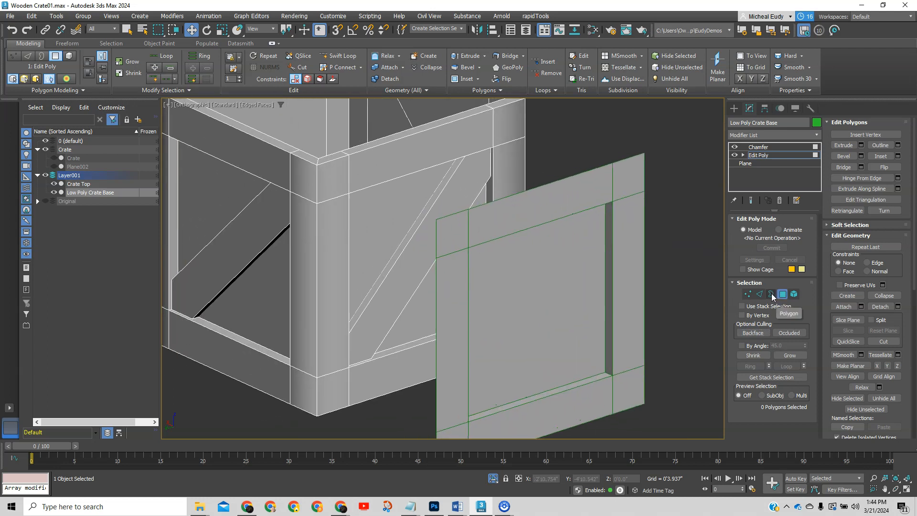
key(3)
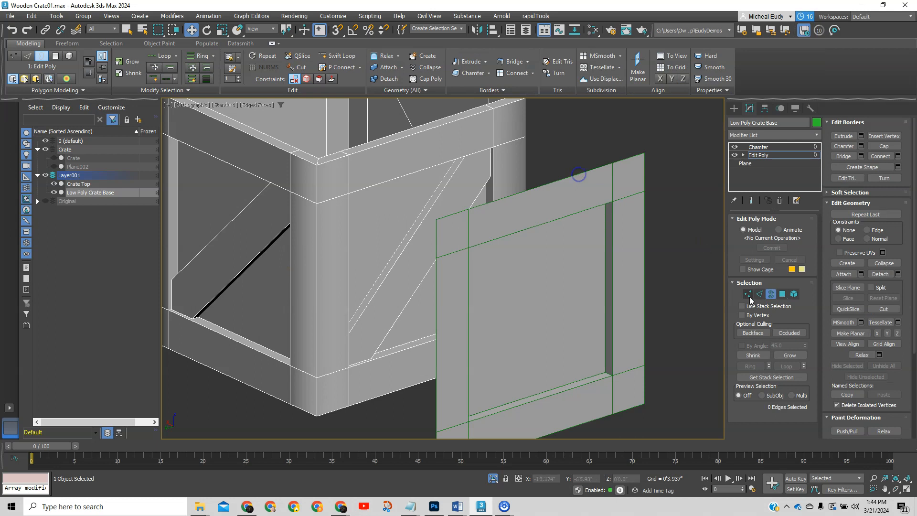
click(771, 293)
click(626, 195)
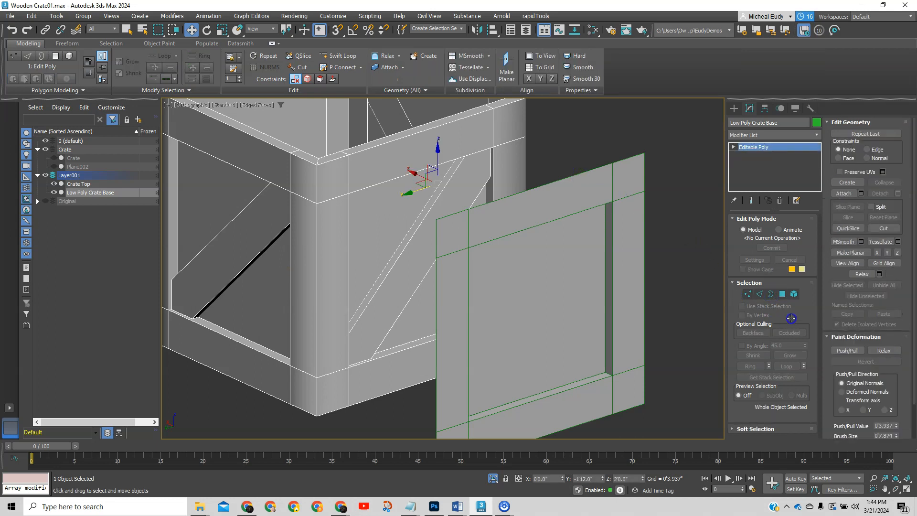
click(770, 231)
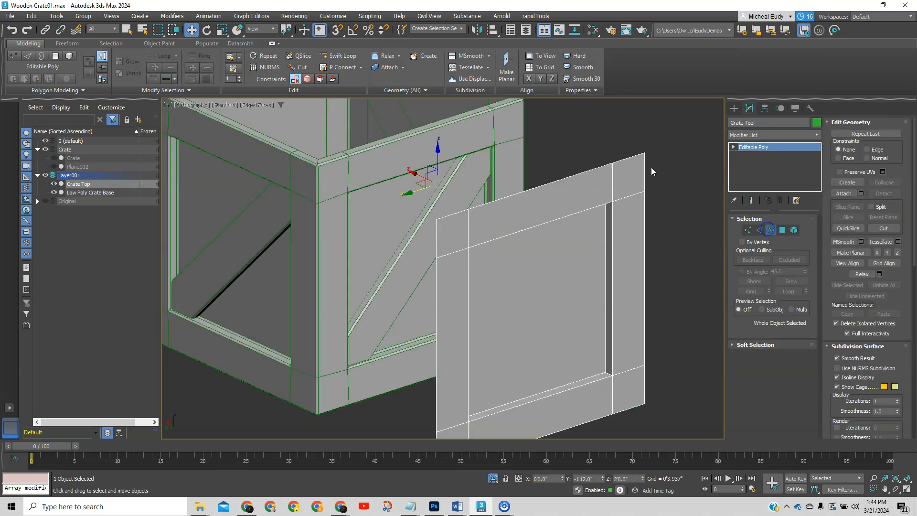
click(615, 165)
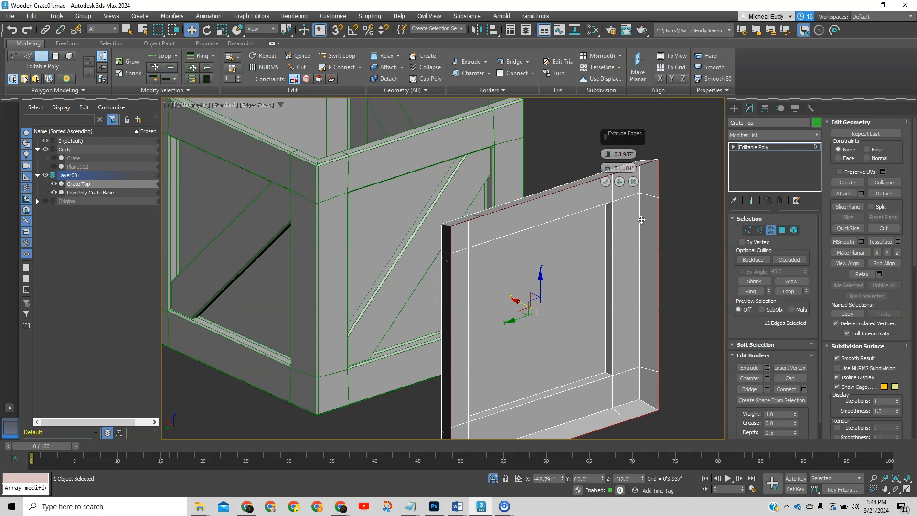
Extrude Crate Top's outer border edges with a height of -2" and a width of 0"
drag(608, 155, 609, 191)
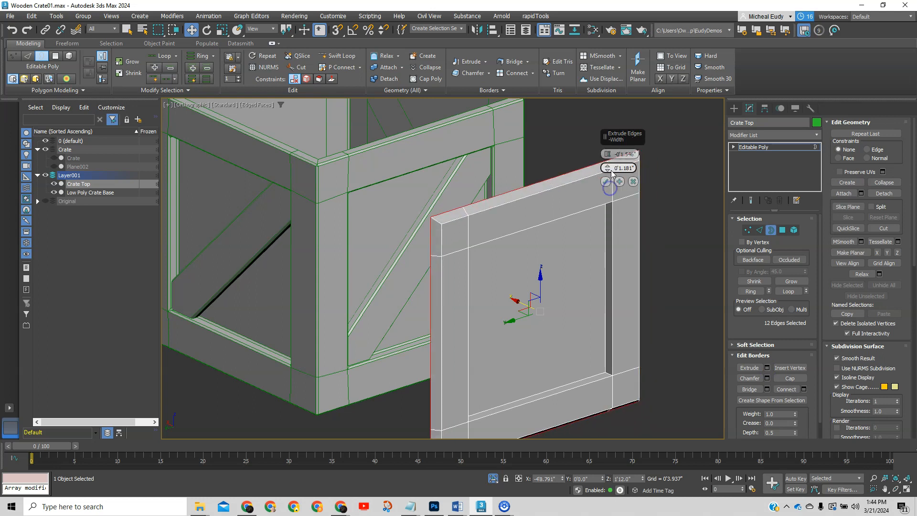
alt+middle_drag(525, 222, 522, 220)
right_click(607, 168)
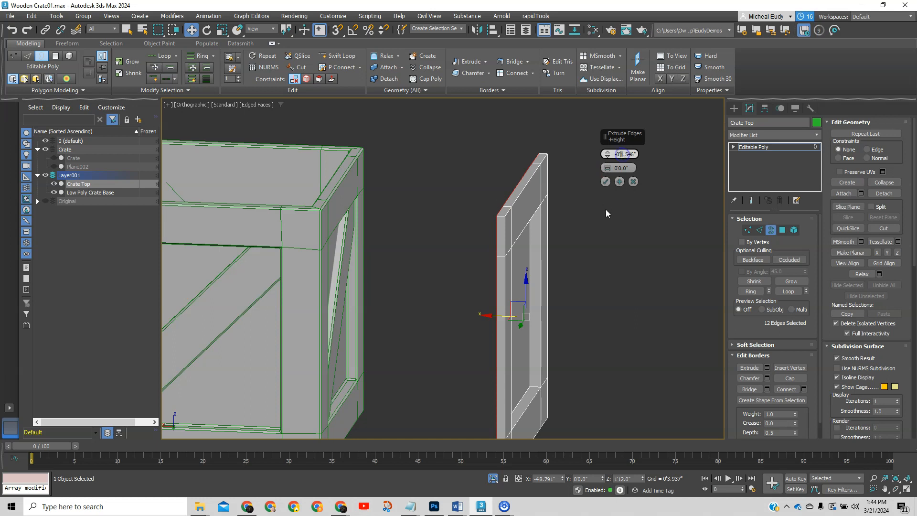
text(2)
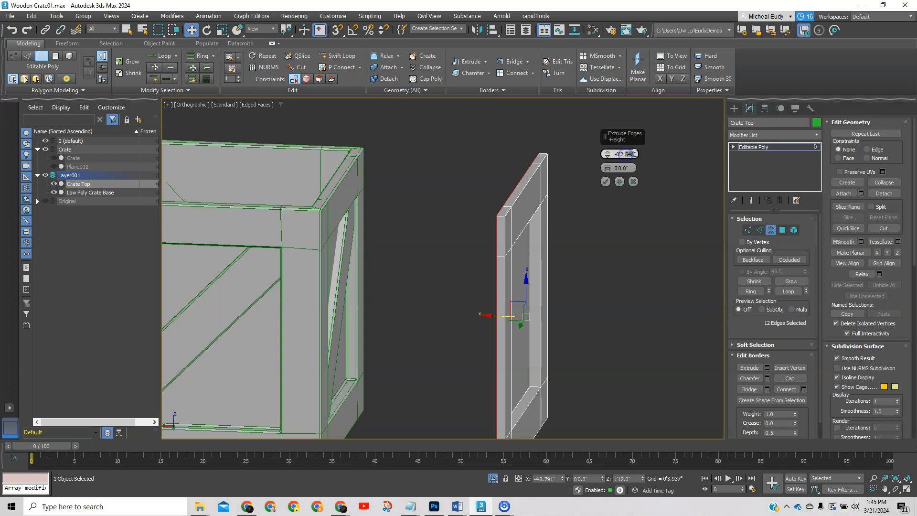
key(Return)
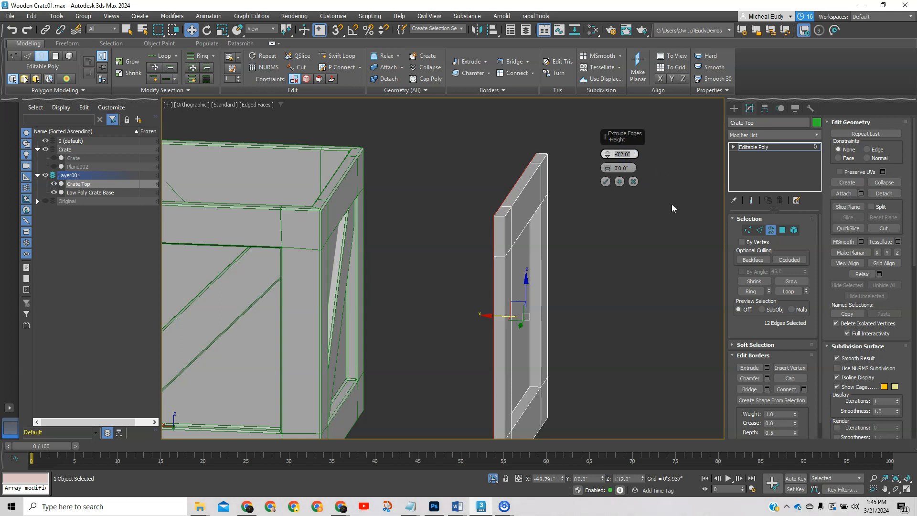
click(605, 182)
Cap the open border at the back of the extruded Crate Top panel
scroll(520, 250, down, 3)
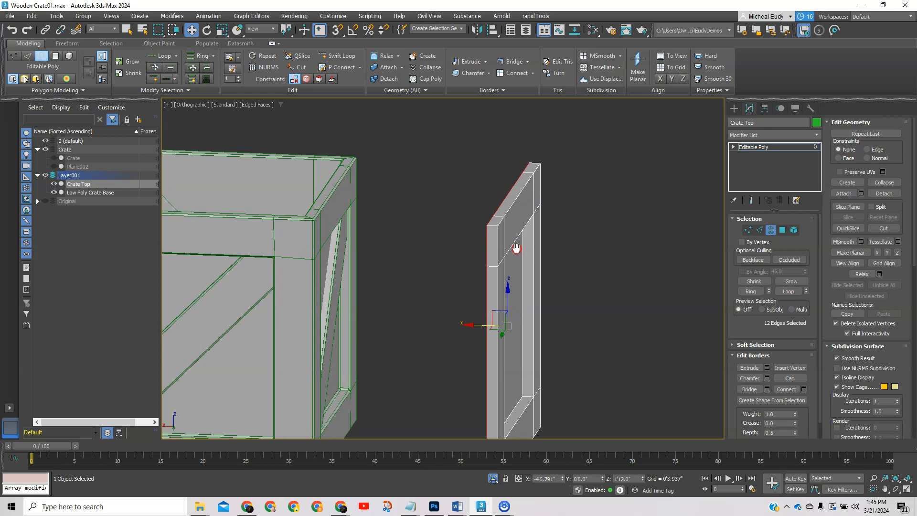
scroll(487, 265, down, 2)
mouse_move(487, 265)
alt+middle_down()
mouse_move(528, 264)
mouse_move(507, 266)
mouse_move(528, 275)
mouse_move(503, 266)
alt+middle_up()
scroll(500, 263, up, 5)
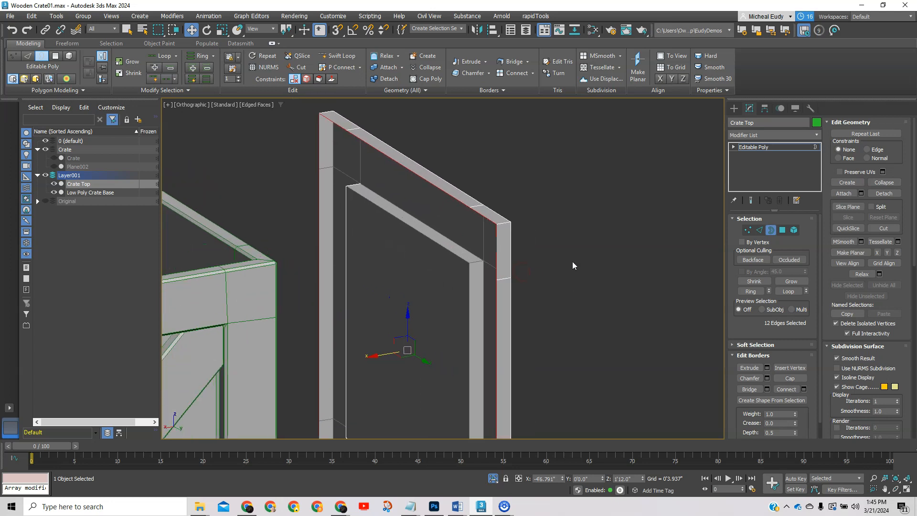
right_click(571, 245)
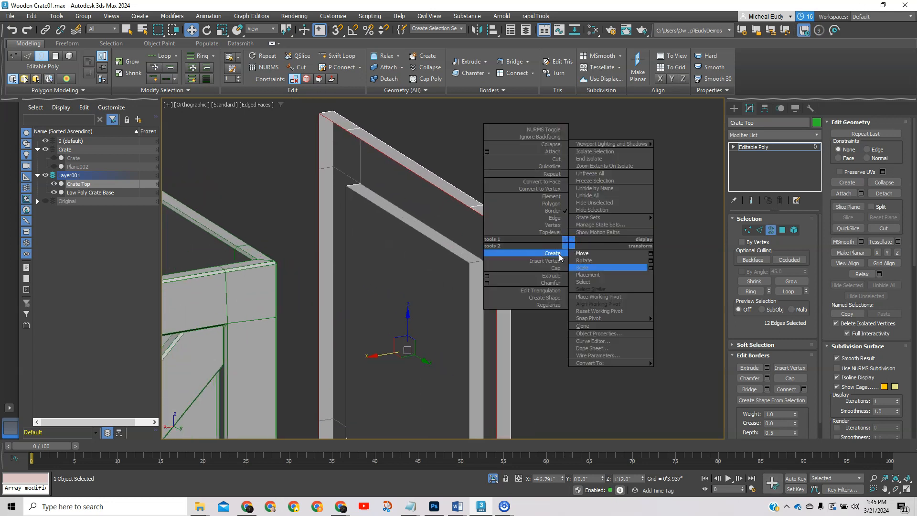
click(422, 80)
click(432, 80)
click(559, 203)
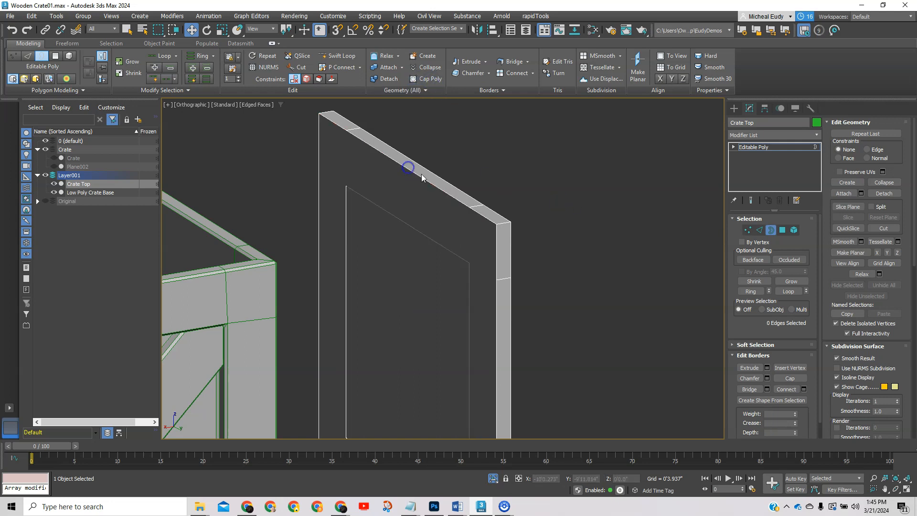
Examine the capped back of Crate Top for overlap with the recessed inner panel
click(769, 230)
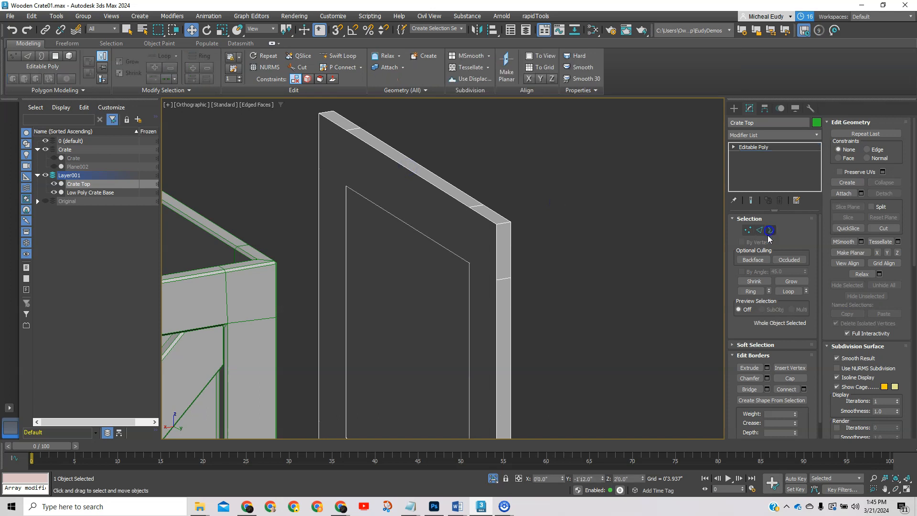
click(621, 217)
drag(614, 218, 629, 217)
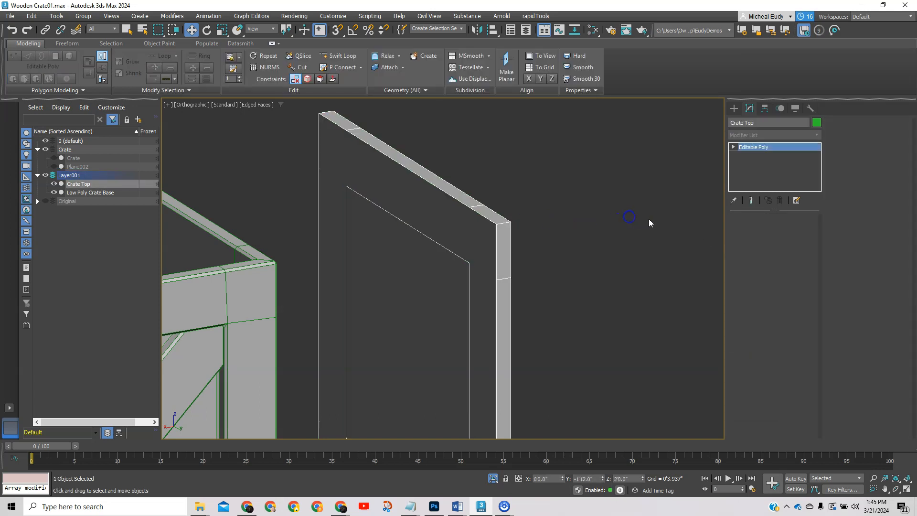
click(770, 230)
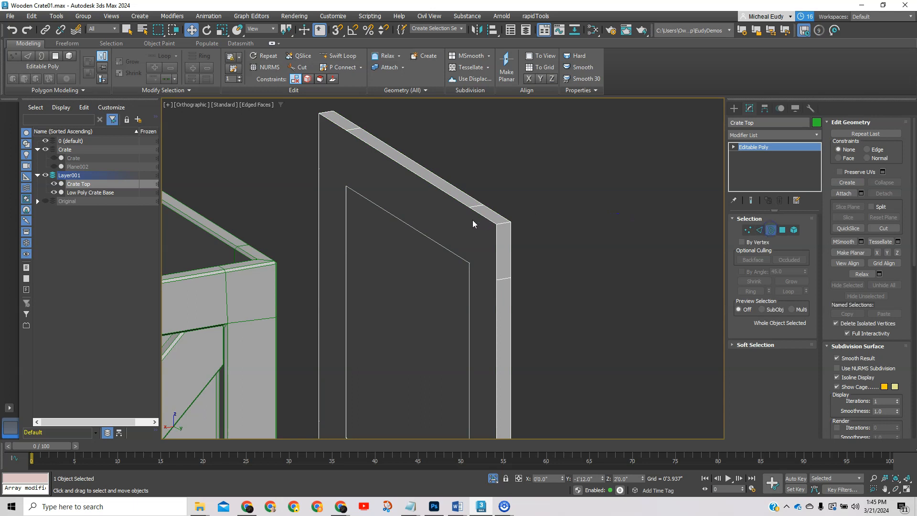
scroll(457, 211, down, 5)
scroll(457, 217, up, 2)
alt+middle_drag(470, 212, 505, 203)
scroll(460, 235, up, 5)
middle_drag(464, 252, 510, 147)
scroll(494, 342, down, 3)
mouse_move(494, 348)
middle_down()
mouse_move(503, 256)
mouse_move(505, 291)
mouse_move(477, 350)
middle_up()
scroll(498, 336, down, 3)
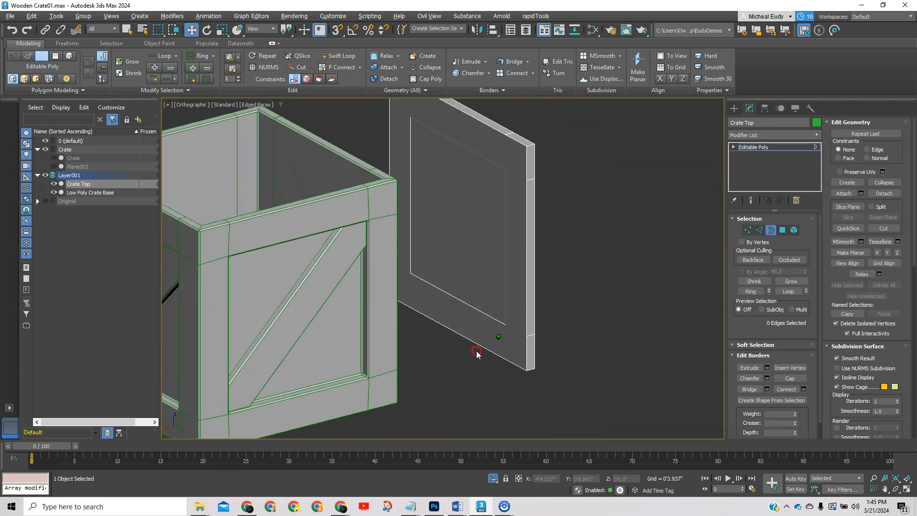
scroll(500, 313, up, 7)
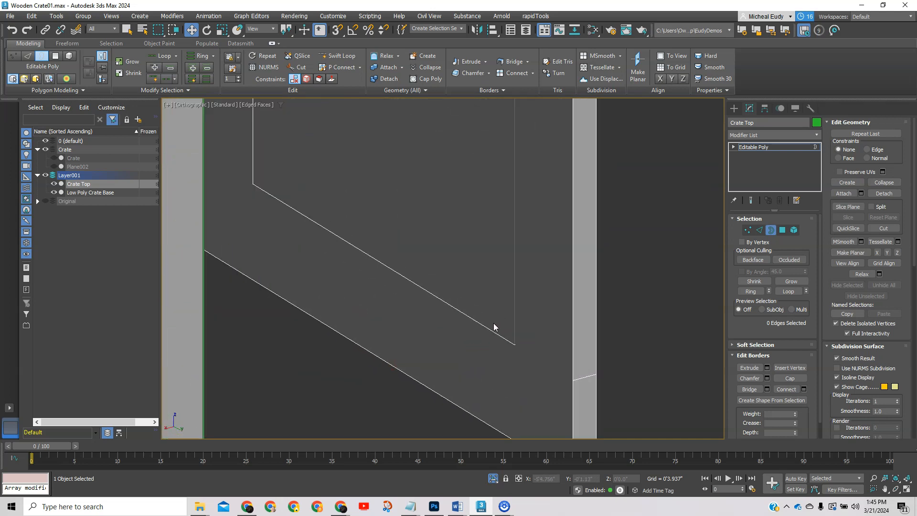
scroll(492, 337, down, 3)
mouse_move(492, 333)
alt+middle_down()
mouse_move(454, 337)
mouse_move(499, 343)
mouse_move(480, 346)
mouse_move(493, 325)
mouse_move(424, 323)
mouse_move(493, 324)
mouse_move(483, 266)
mouse_move(489, 239)
alt+middle_up()
Select Crate Top's back polygon and move it along X about 0.6" away from the recessed panel to thicken the lid
click(782, 230)
click(489, 248)
click(544, 252)
click(477, 236)
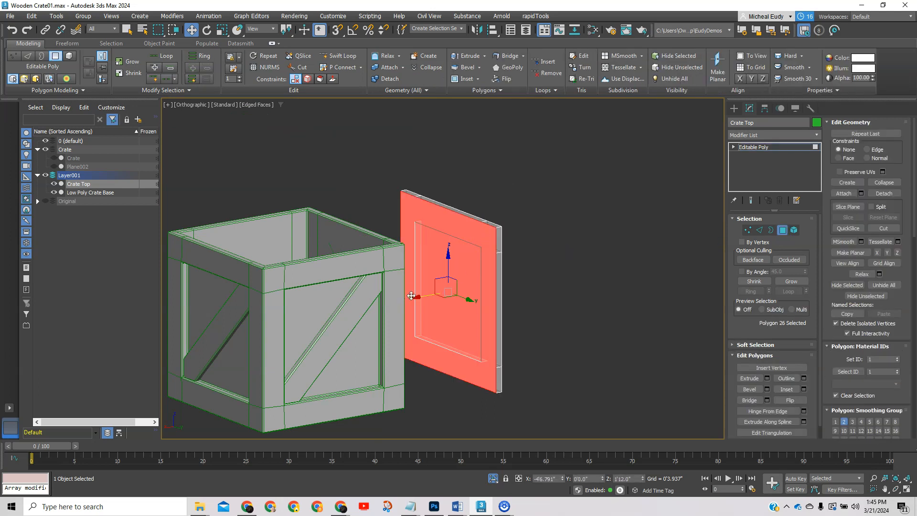
drag(415, 298, 432, 300)
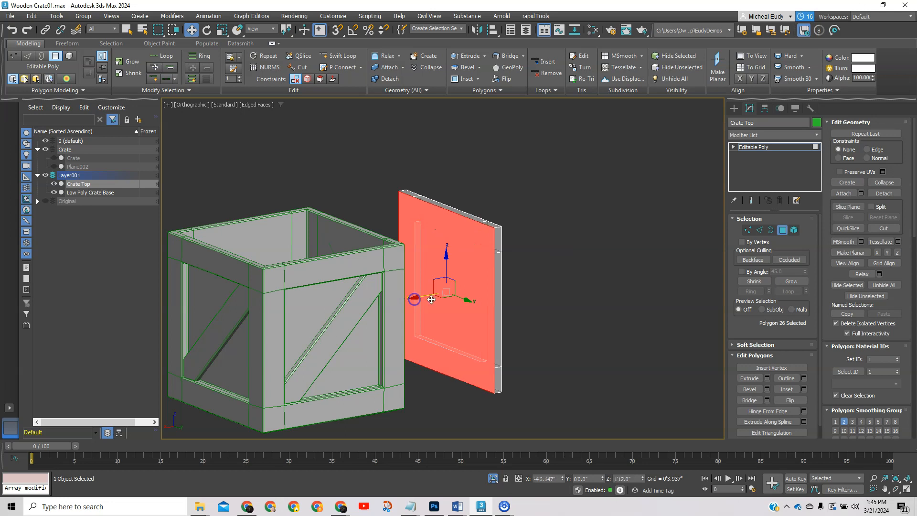
click(631, 272)
alt+middle_drag(510, 276, 491, 281)
alt+middle_drag(475, 279, 501, 281)
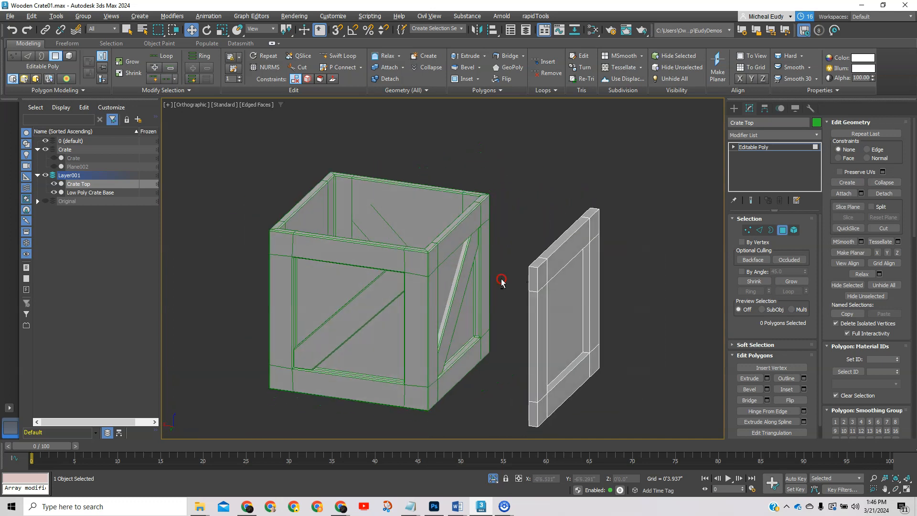
Exit polygon editing on Crate Top and set Rotate to the View coordinate system around the object's pivot point
click(783, 231)
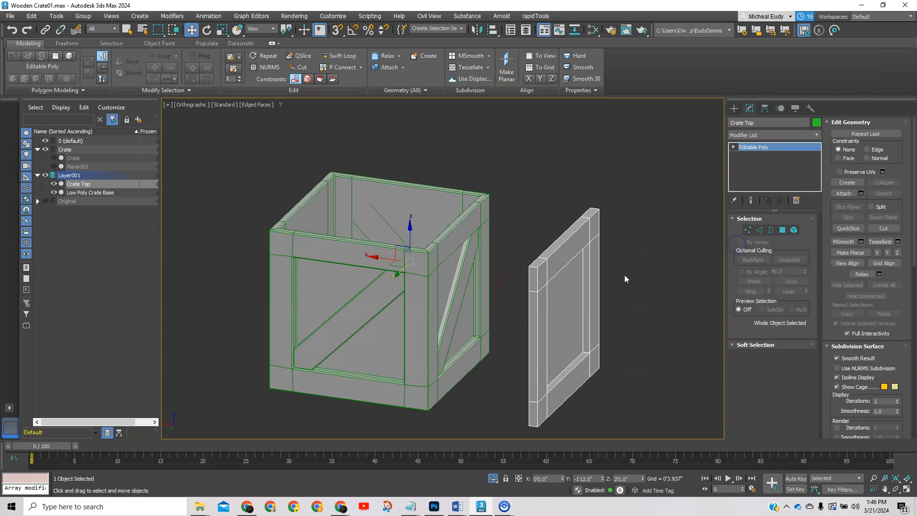
right_click(628, 311)
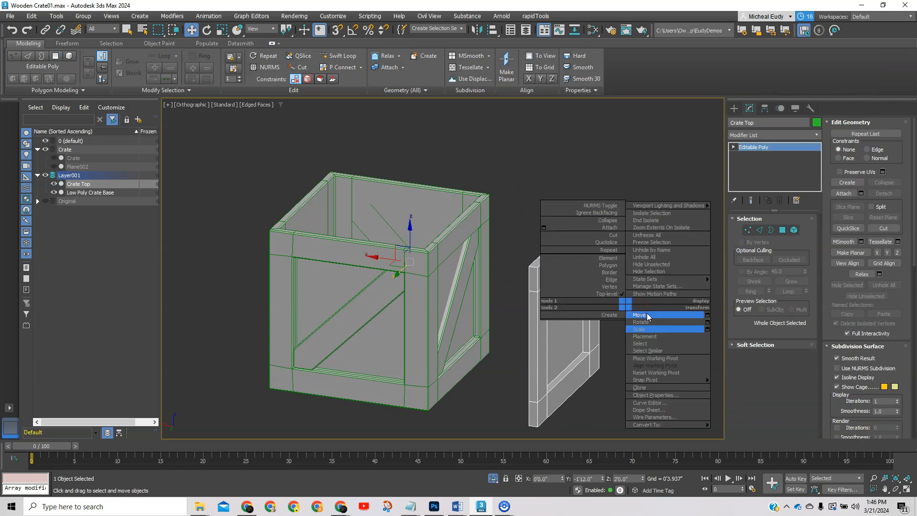
click(641, 323)
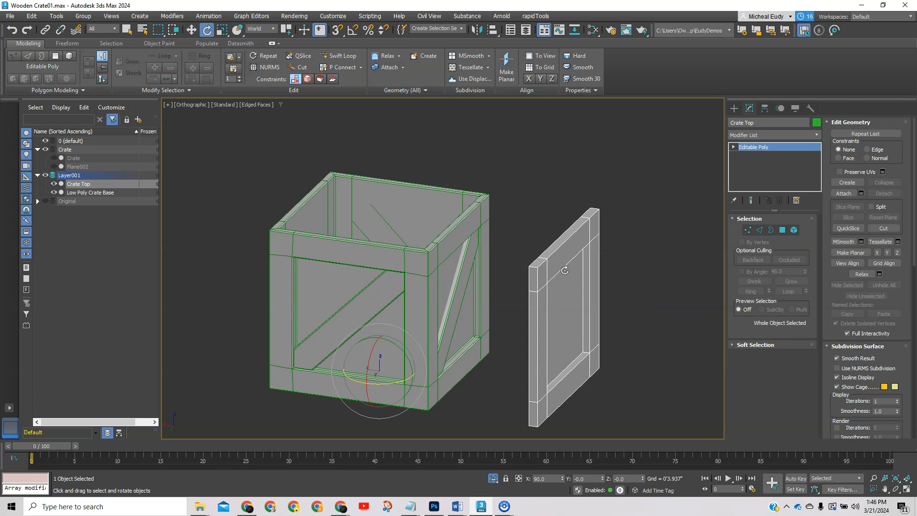
click(260, 29)
click(253, 38)
drag(285, 30, 290, 64)
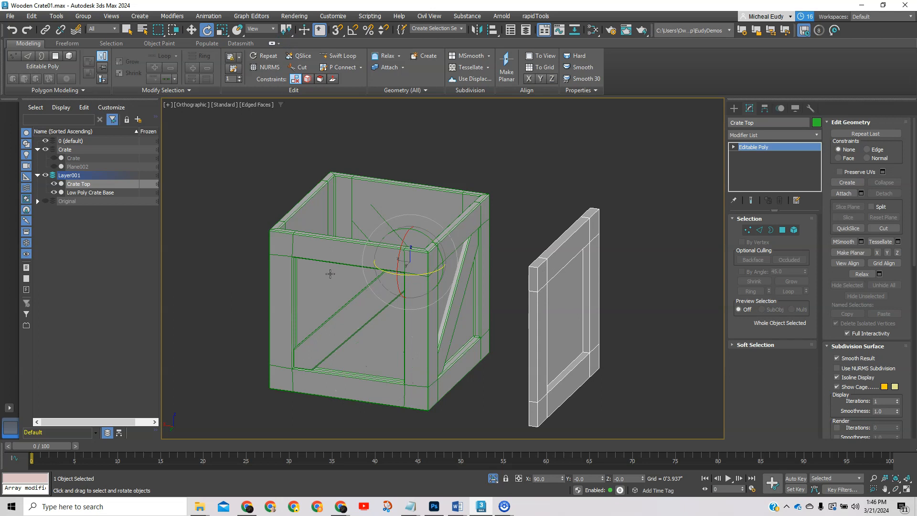
Center Crate Top's pivot to the object
click(766, 109)
click(773, 173)
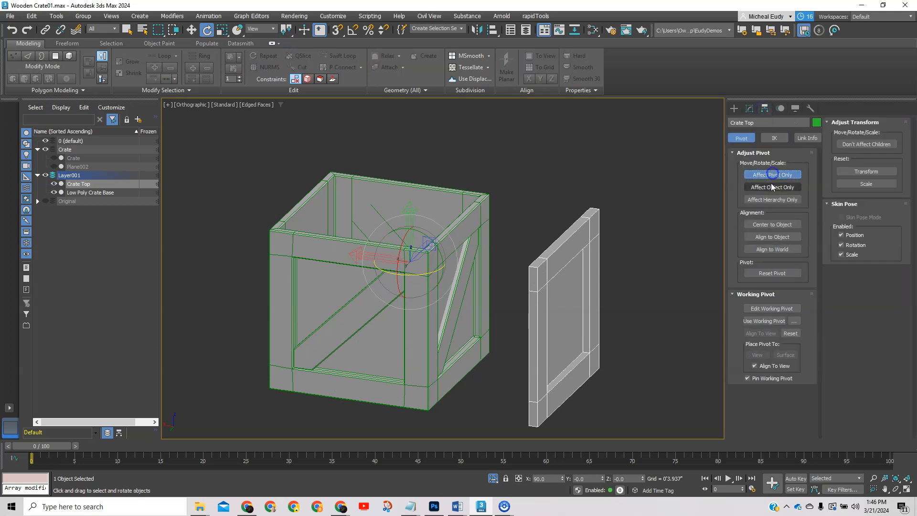
click(772, 225)
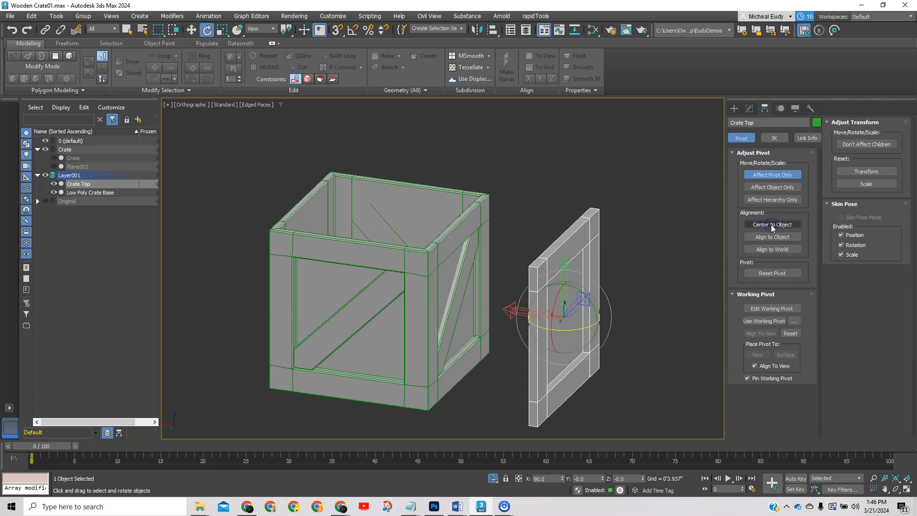
click(734, 109)
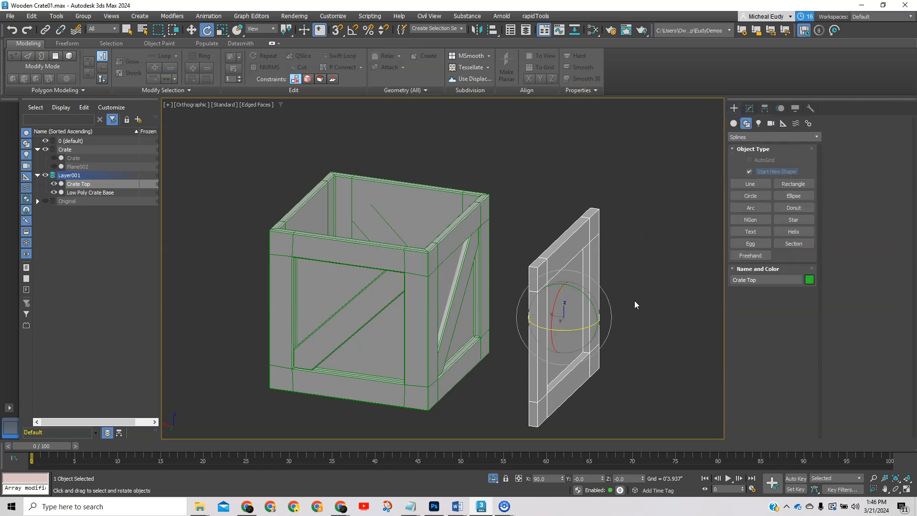
Turn on angle snap and rotate Crate Top 90° about Y so the lid lies flat
drag(586, 303, 559, 256)
key(ctrl+z)
click(353, 33)
drag(595, 305, 569, 267)
scroll(575, 312, down, 1)
scroll(575, 317, up, 1)
alt+middle_drag(570, 307, 544, 297)
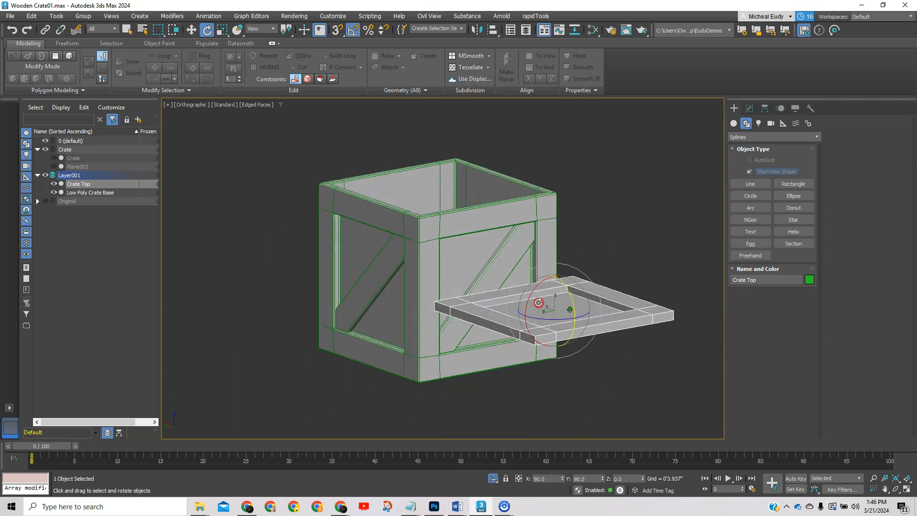
Align Crate Top to Low Poly Crate Base in X, Y and Z position, matching center to center
right_click(554, 315)
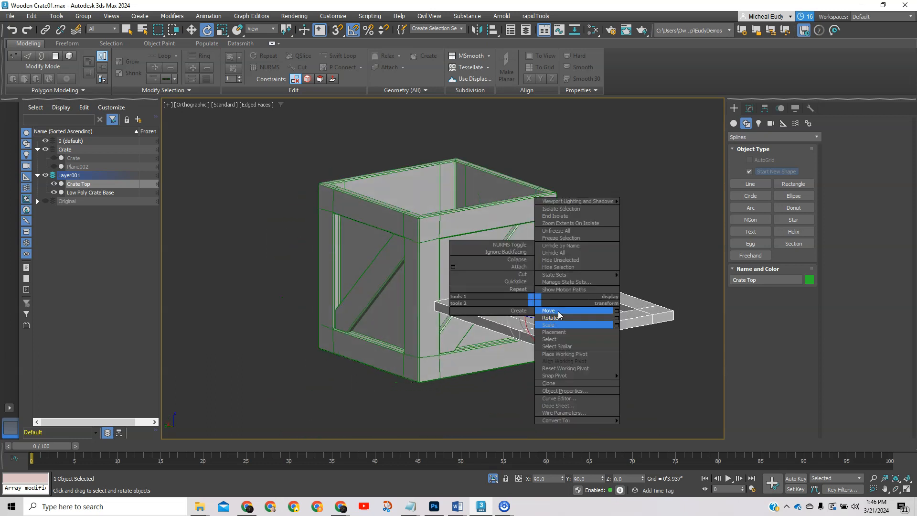
click(568, 323)
click(492, 30)
click(491, 210)
drag(455, 157, 710, 146)
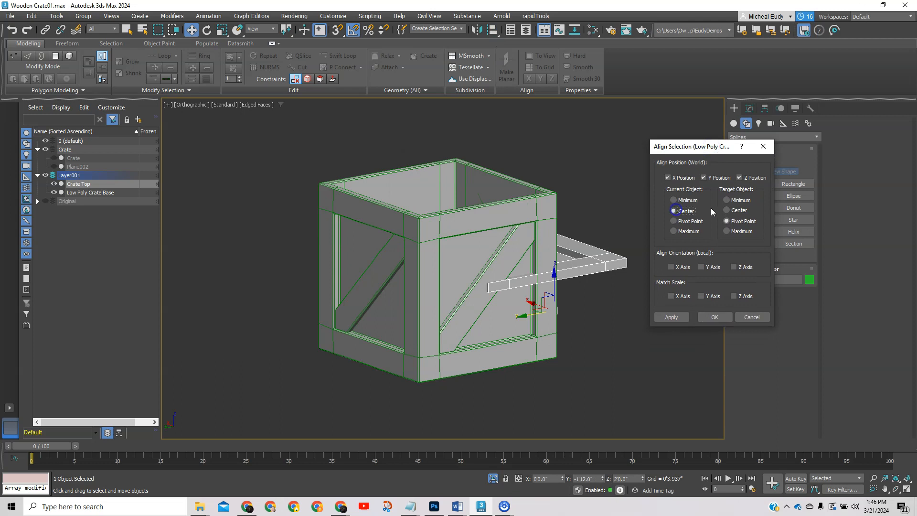
click(725, 211)
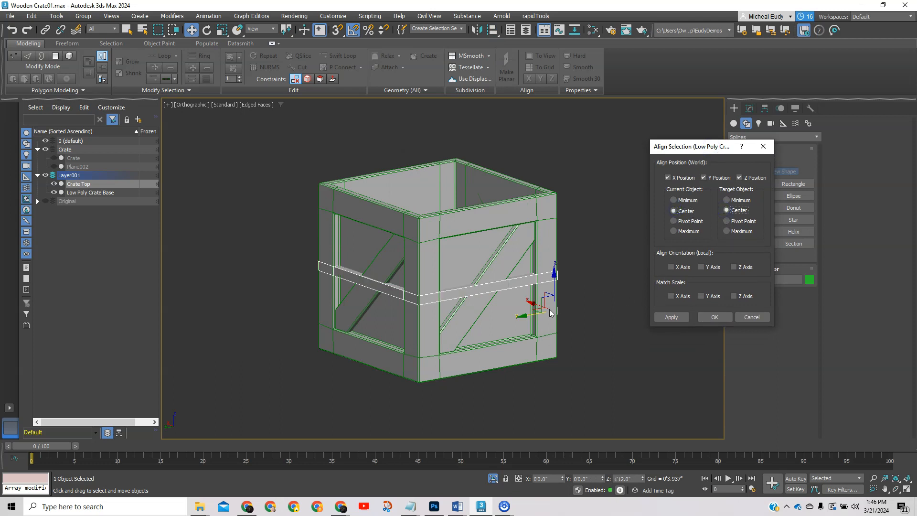
click(712, 317)
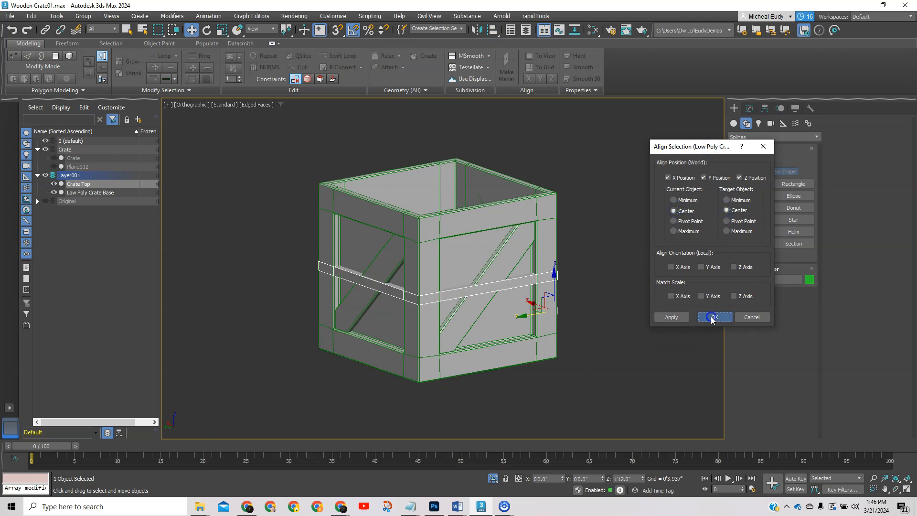
Raise Crate Top along Z to about 4'11.5" so it floats above the crate's open rim
click(438, 247)
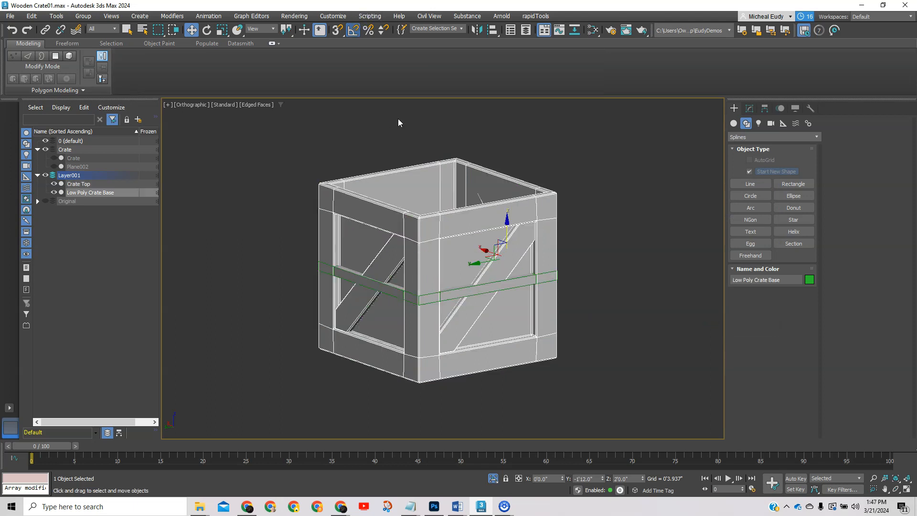
click(401, 294)
drag(435, 245, 436, 147)
scroll(460, 201, up, 2)
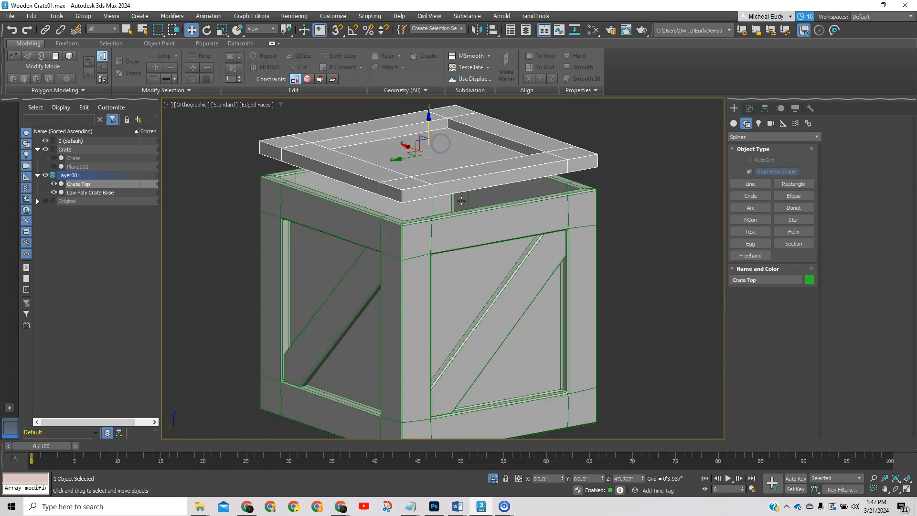
middle_drag(461, 200, 478, 256)
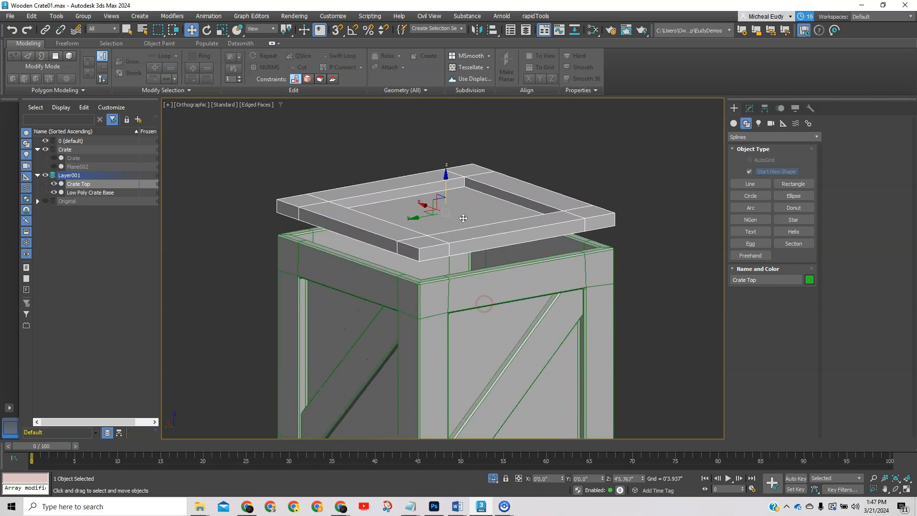
mouse_move(444, 194)
mouse_down()
mouse_move(445, 217)
mouse_move(445, 194)
mouse_up()
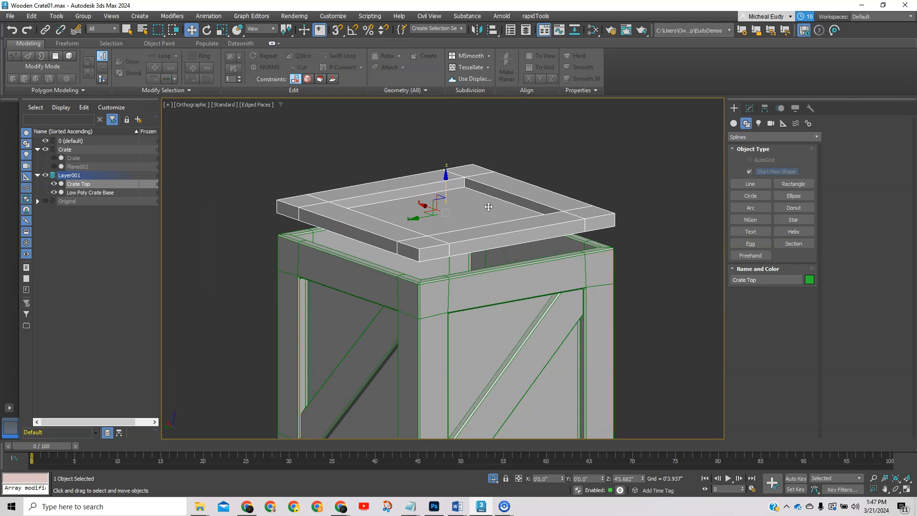
drag(446, 189, 449, 160)
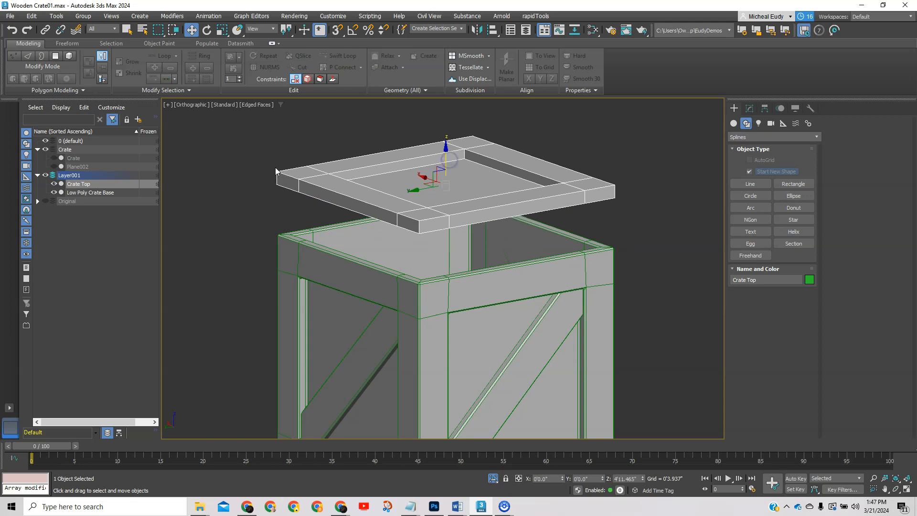
Hide Crate Top and select Low Poly Crate Base to work on its top rim
click(54, 184)
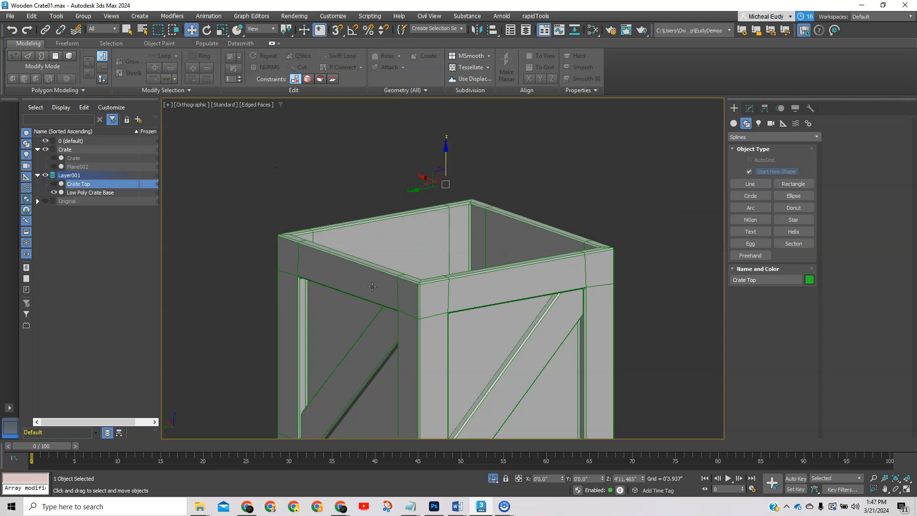
click(423, 291)
alt+middle_drag(486, 280, 471, 298)
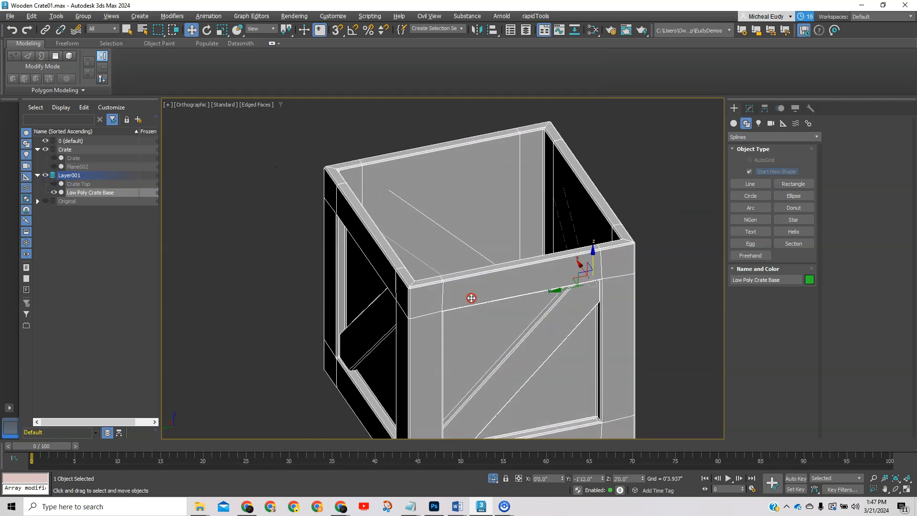
scroll(562, 190, up, 3)
middle_drag(596, 160, 588, 222)
Add an Edit Poly modifier above the Chamfer on Low Poly Crate Base
click(749, 109)
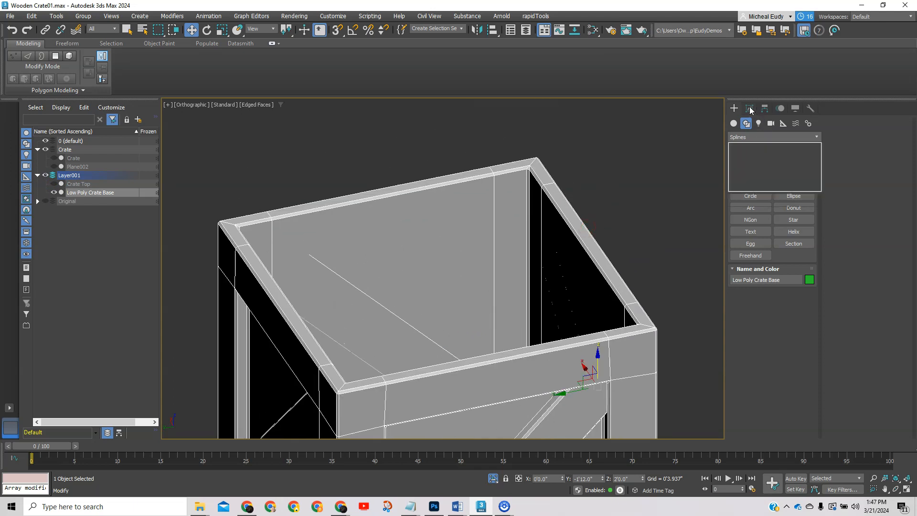
click(816, 135)
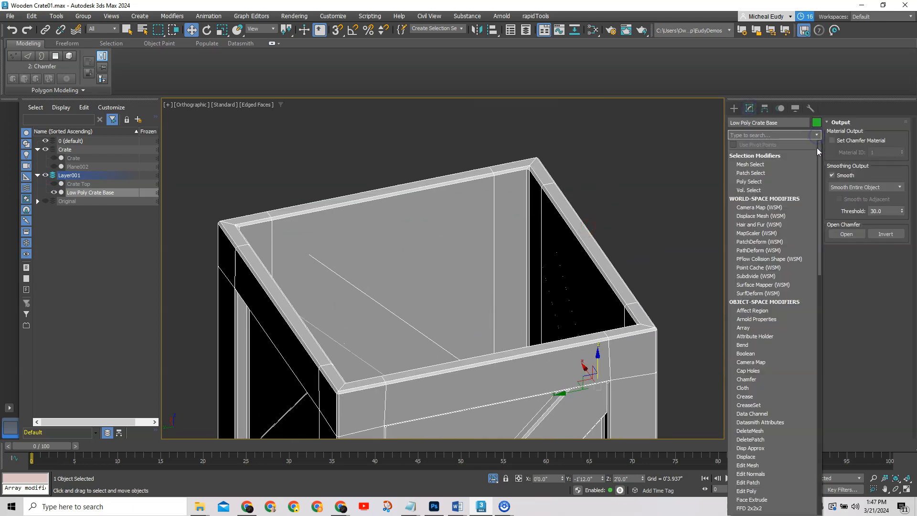
drag(821, 151, 818, 221)
click(748, 292)
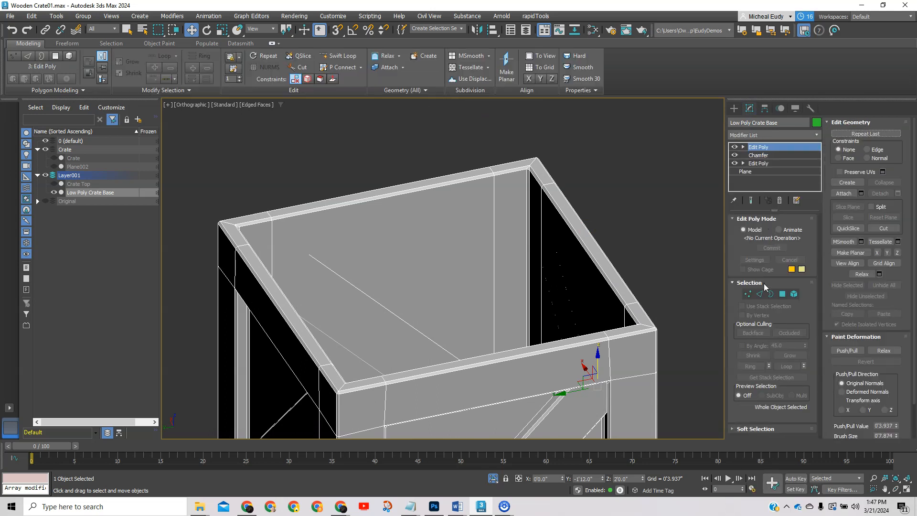
Select the inner edge loop of the crate base's top rim and create a shape from it
key(2)
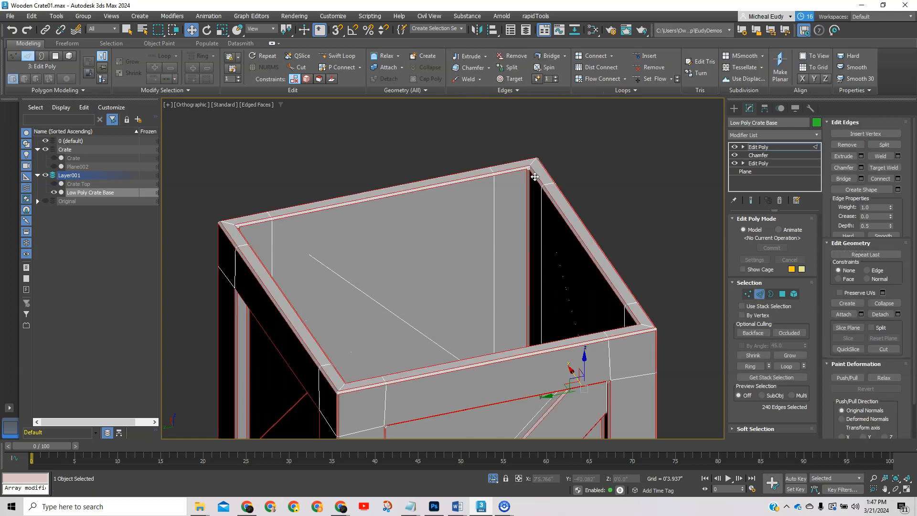
click(534, 178)
double_click(534, 178)
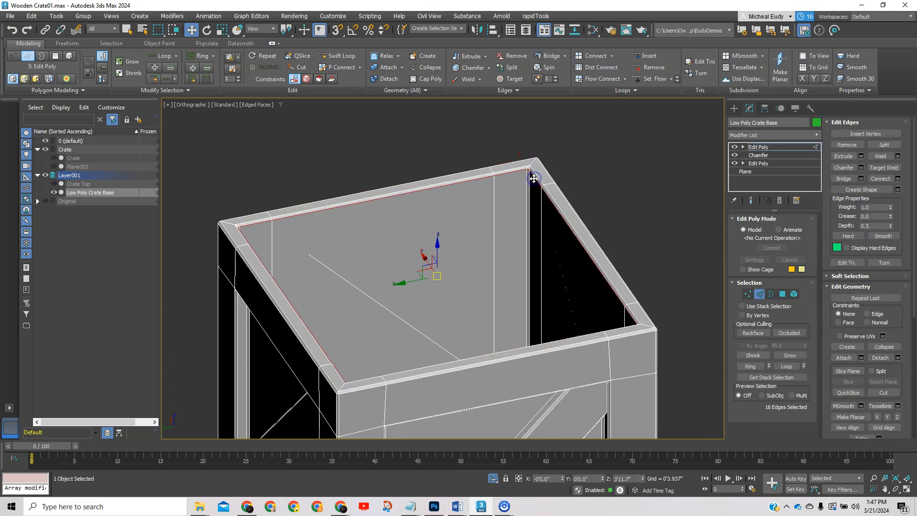
mouse_move(474, 235)
alt+middle_down()
mouse_move(475, 207)
mouse_move(438, 234)
mouse_move(403, 239)
mouse_move(405, 228)
mouse_move(473, 224)
alt+middle_up()
scroll(487, 139, up, 4)
scroll(487, 139, up, 2)
middle_drag(487, 139, 449, 195)
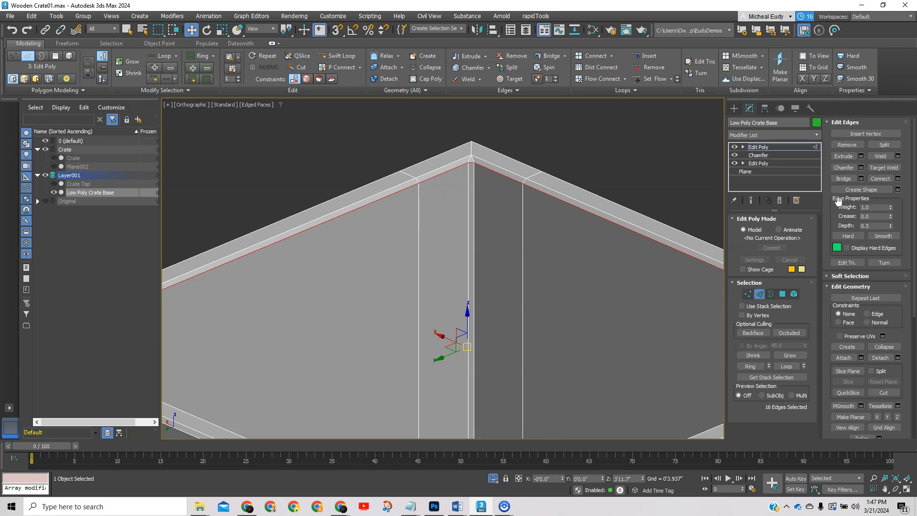
click(842, 193)
click(871, 193)
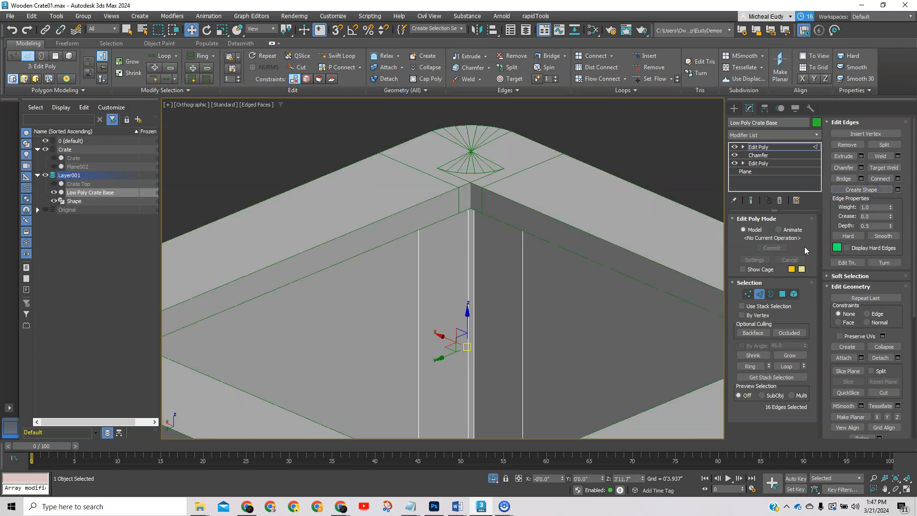
click(760, 292)
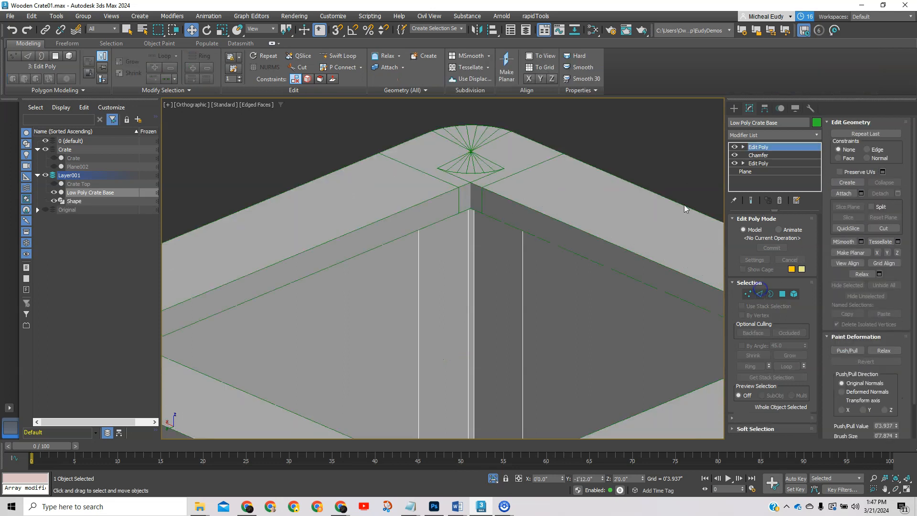
Hide Low Poly Crate Base and turn off Enable In Renderer and Enable In Viewport for the rim spline
click(54, 201)
click(54, 193)
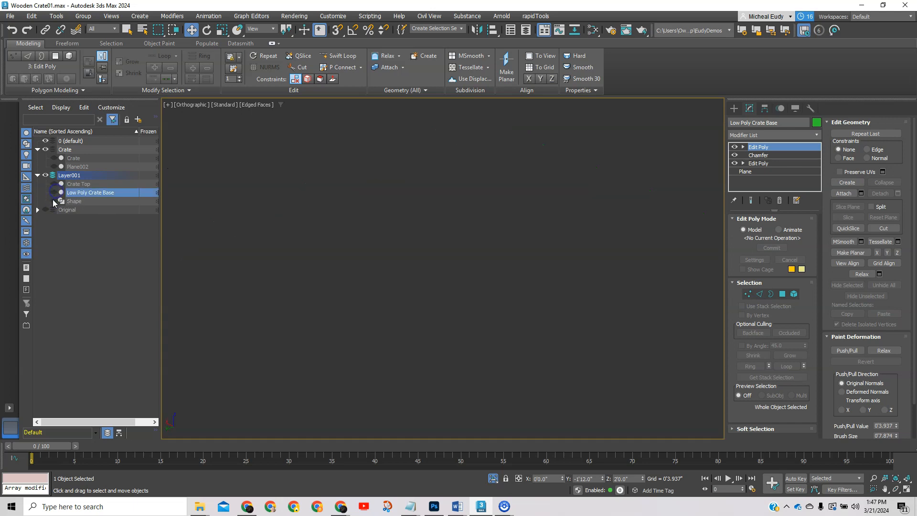
click(54, 201)
click(74, 201)
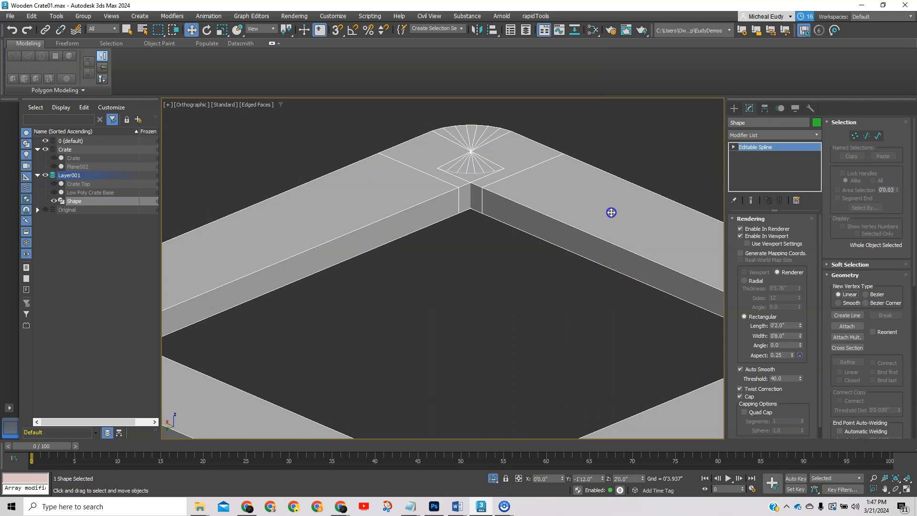
drag(746, 219, 740, 225)
click(741, 236)
click(734, 220)
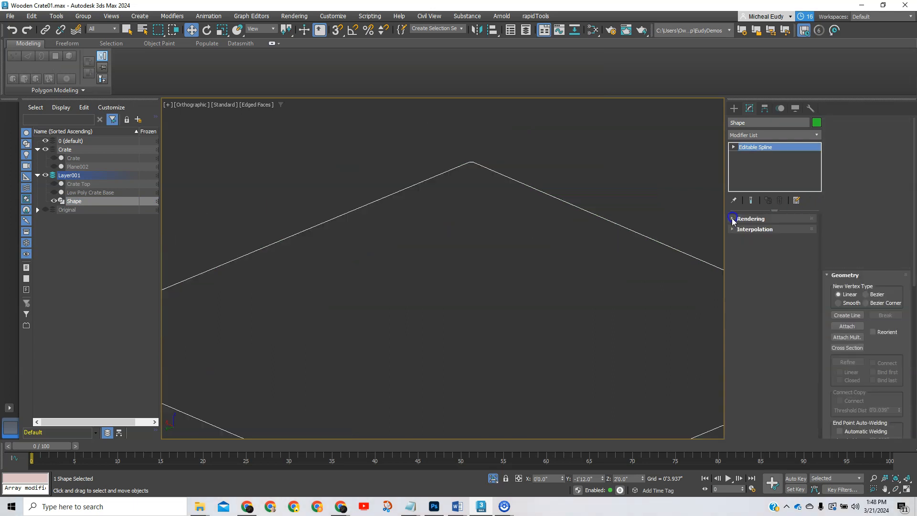
Unhide Crate Top and switch to the Bottom view to compare its underside with the rim spline
click(54, 184)
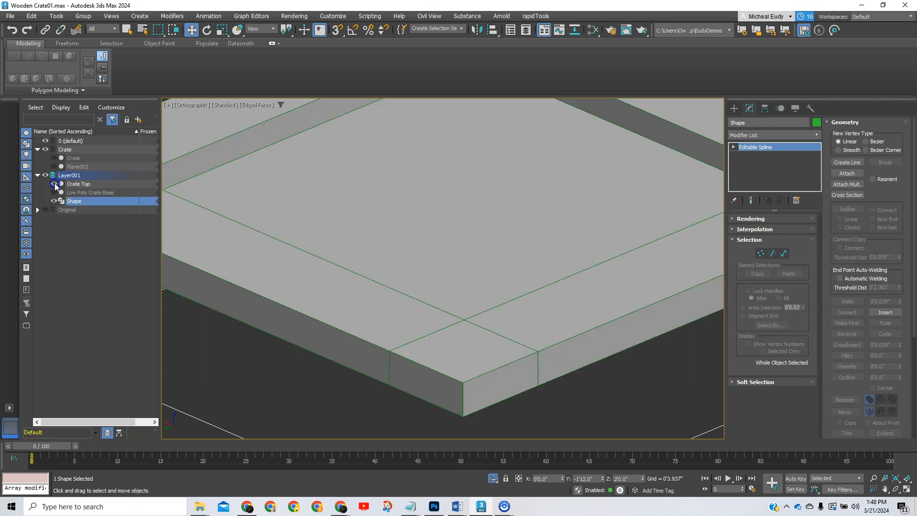
scroll(399, 249, down, 5)
alt+middle_drag(441, 261, 440, 240)
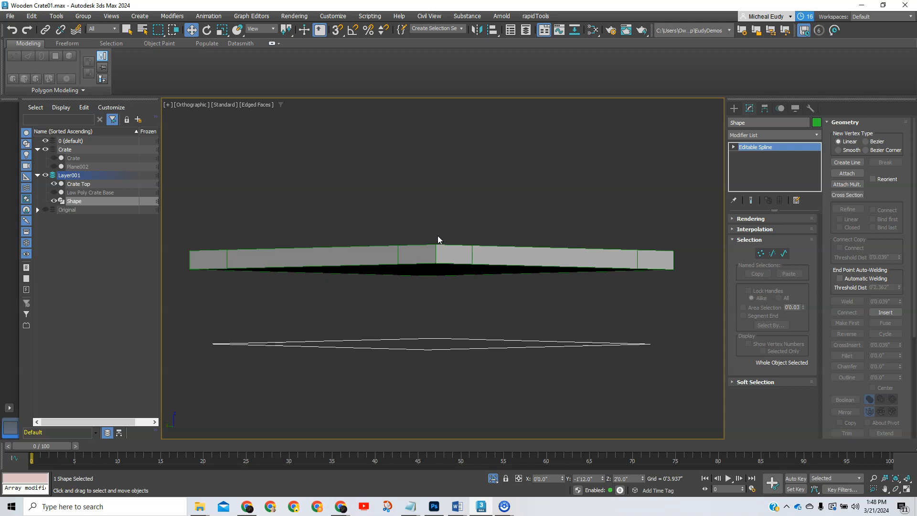
key(v)
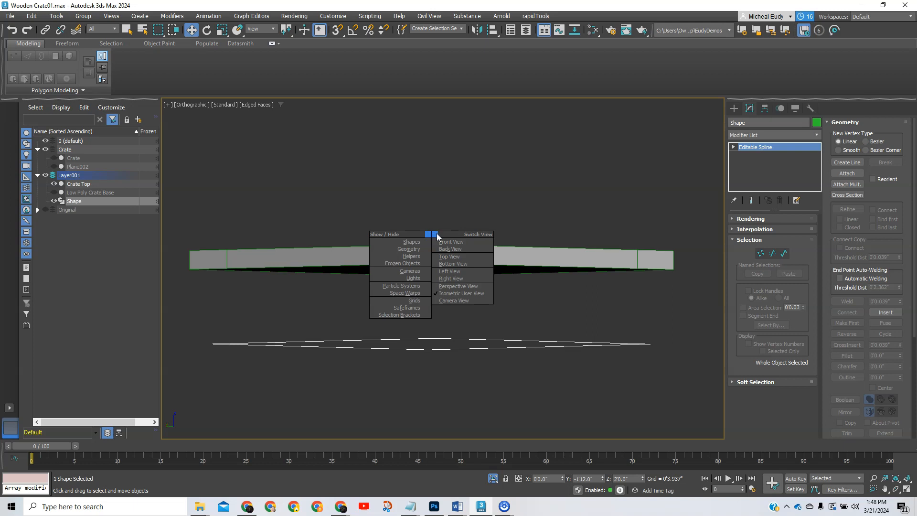
click(458, 263)
scroll(452, 258, up, 2)
scroll(444, 232, down, 1)
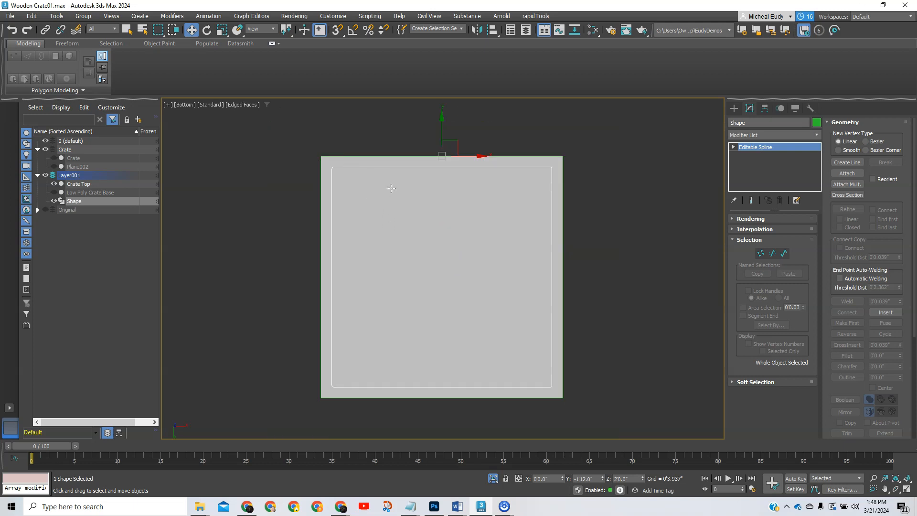
scroll(391, 198, up, 2)
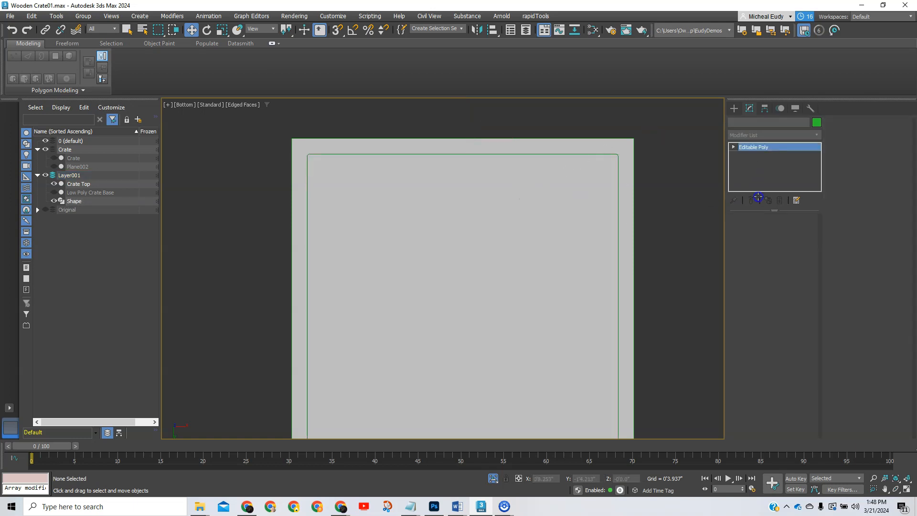
Inset the underside polygon of Crate Top so that its border sits just inside the rim spline
click(534, 206)
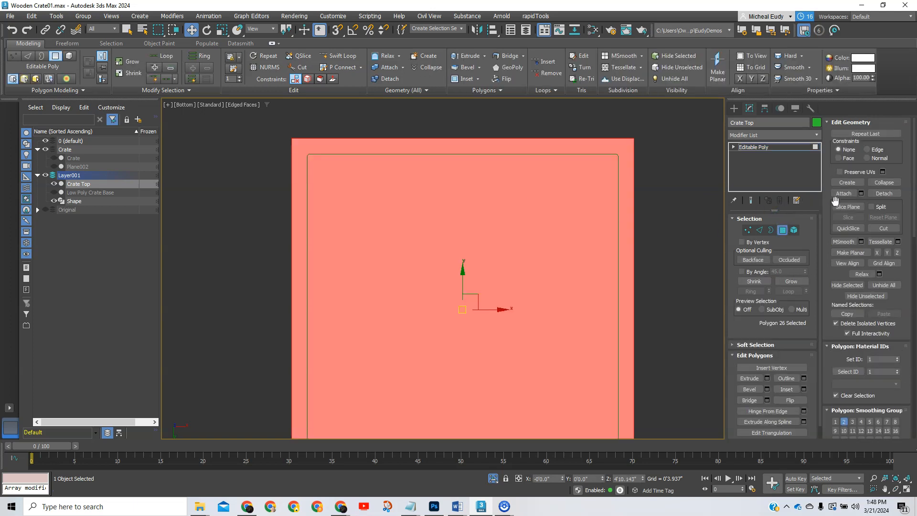
click(787, 389)
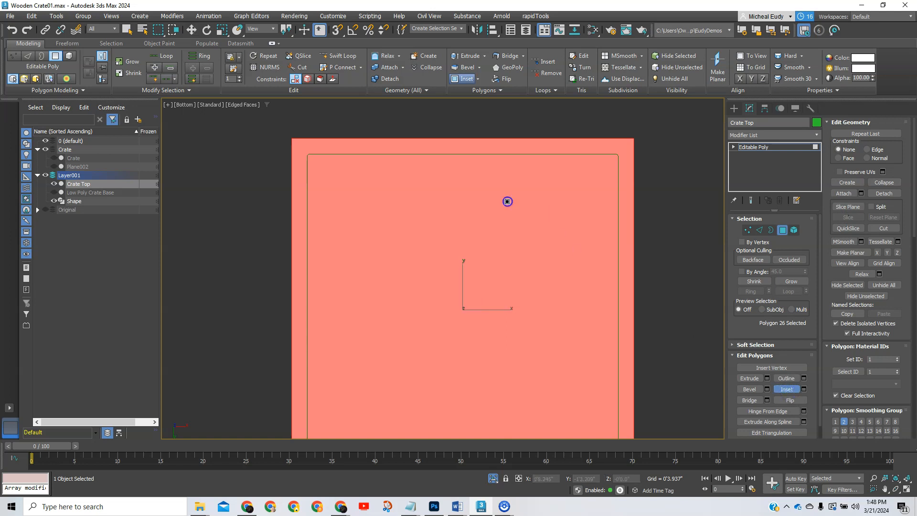
drag(507, 201, 508, 220)
scroll(362, 134, up, 3)
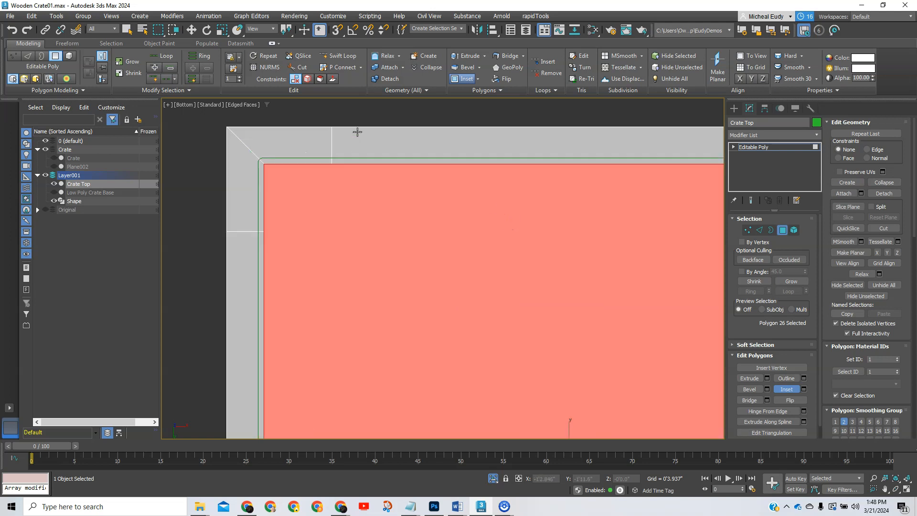
scroll(458, 227, down, 5)
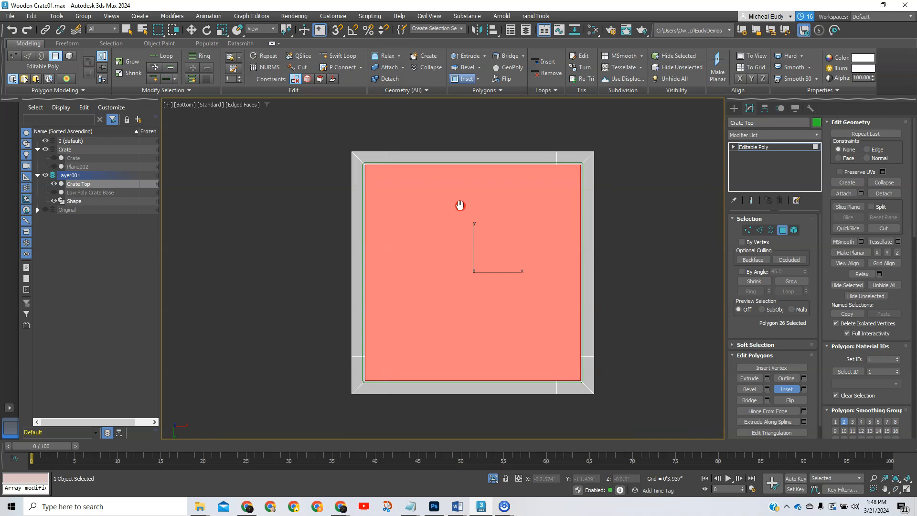
Extrude the inset underside polygon of Crate Top by 2.0" and clear the polygon selection
alt+middle_drag(443, 215, 420, 288)
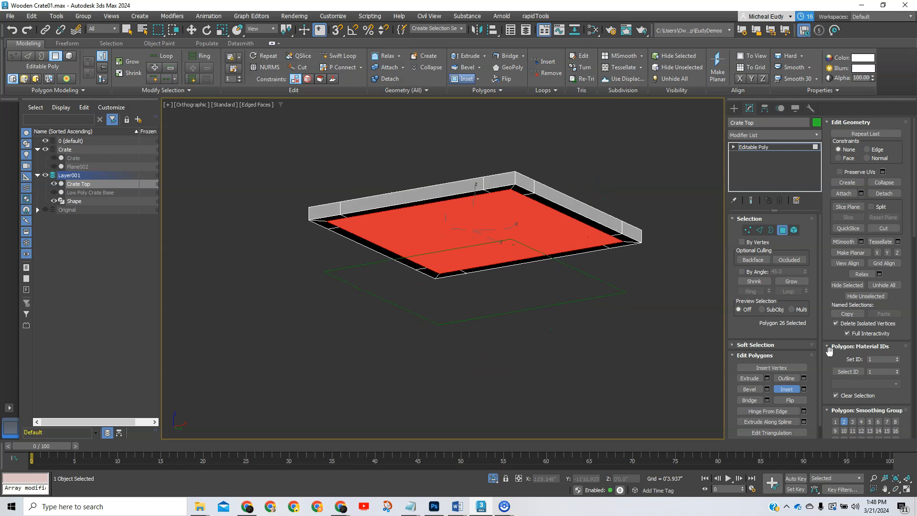
key(w)
key(shift+e)
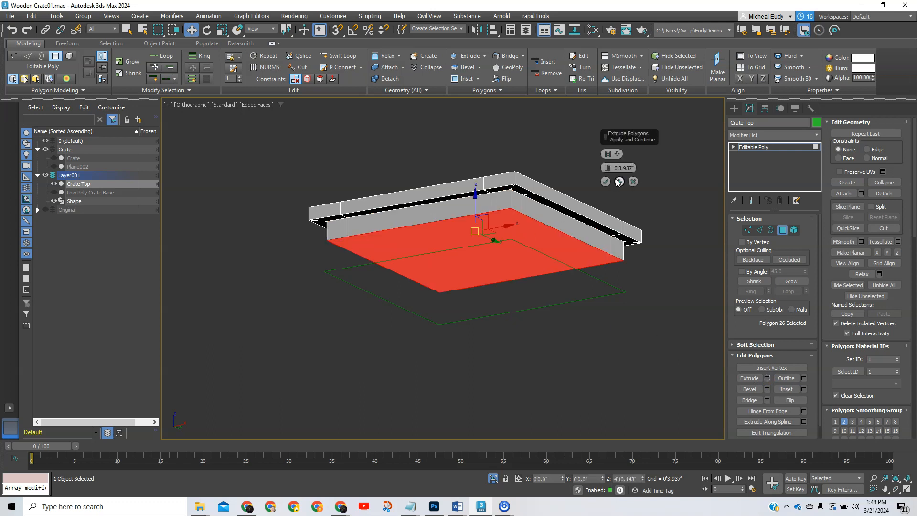
click(621, 168)
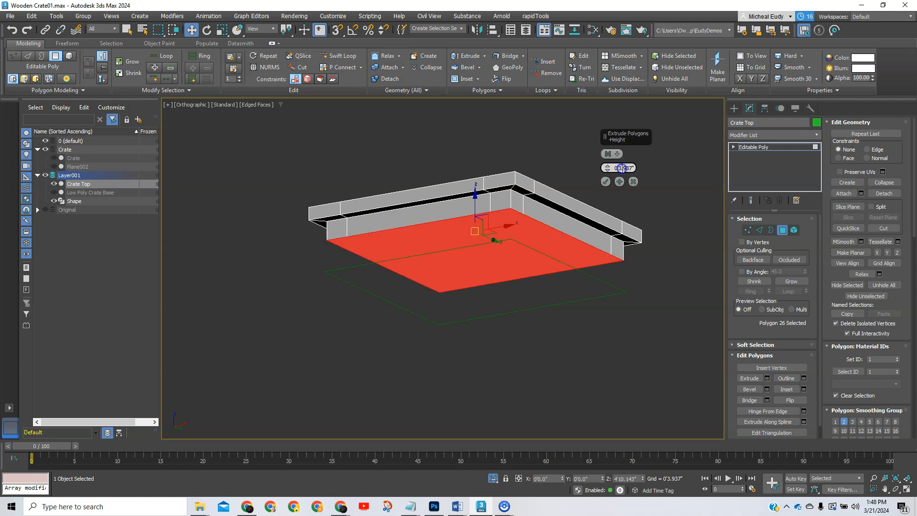
text(2.0)
key(Return)
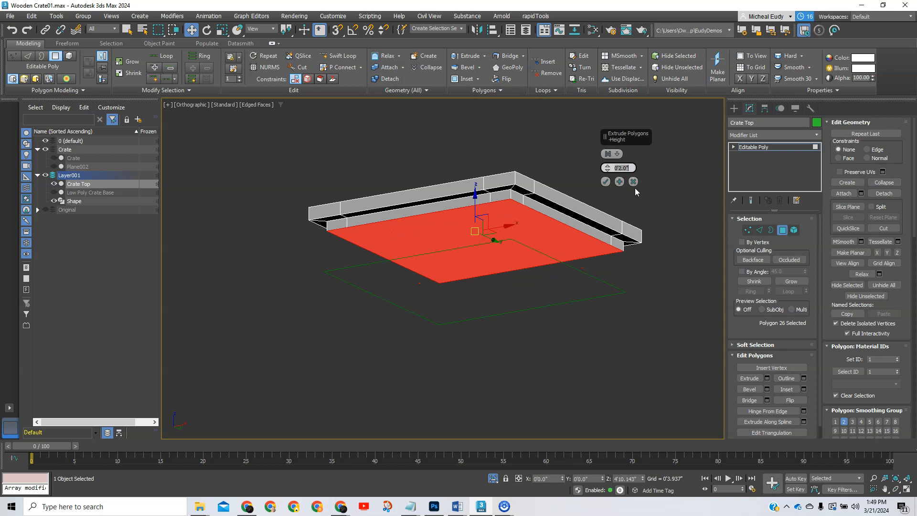
click(605, 182)
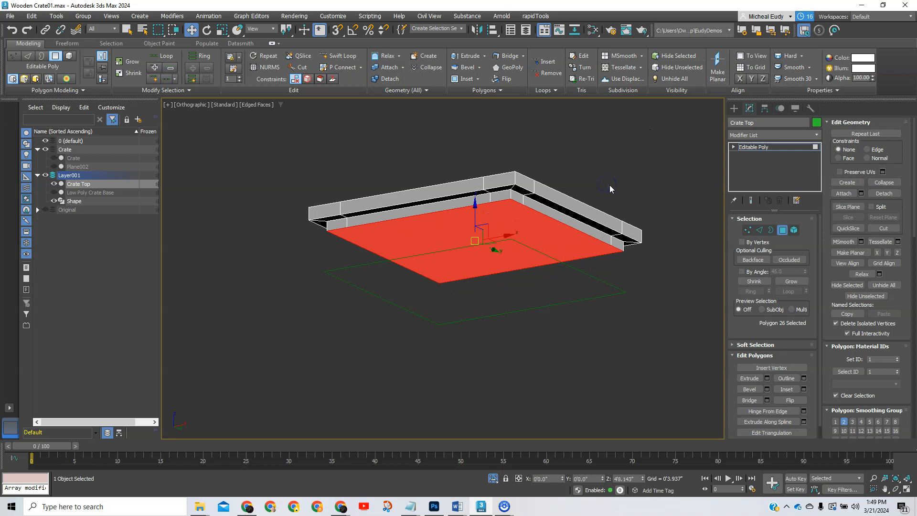
click(609, 185)
Turn on 3D snapping, start the Cut tool on Crate Top and hide the rim spline Shape
scroll(528, 201, up, 2)
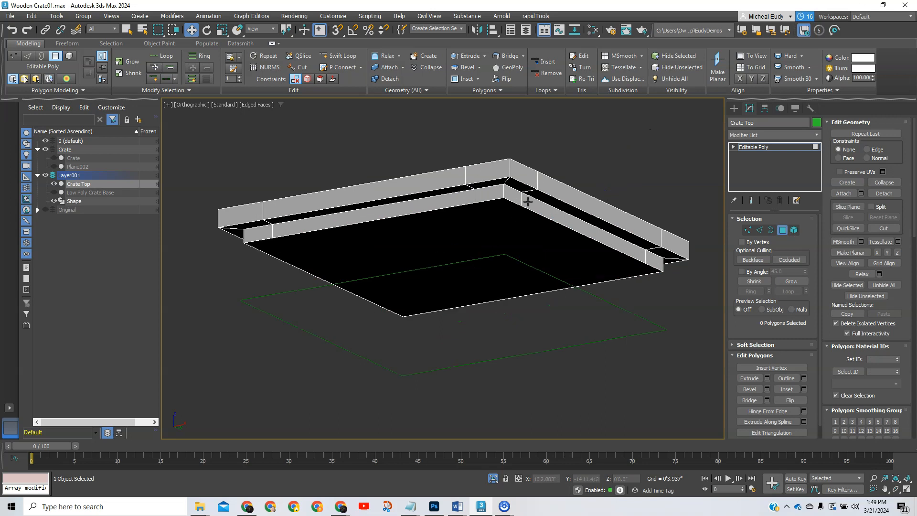
alt+middle_drag(517, 216, 451, 186)
middle_drag(511, 162, 480, 213)
scroll(477, 223, up, 3)
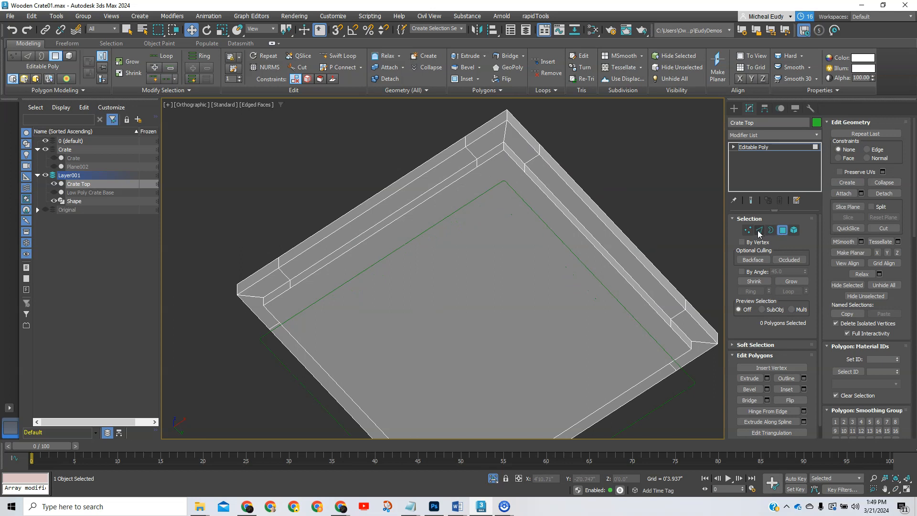
click(338, 30)
click(300, 67)
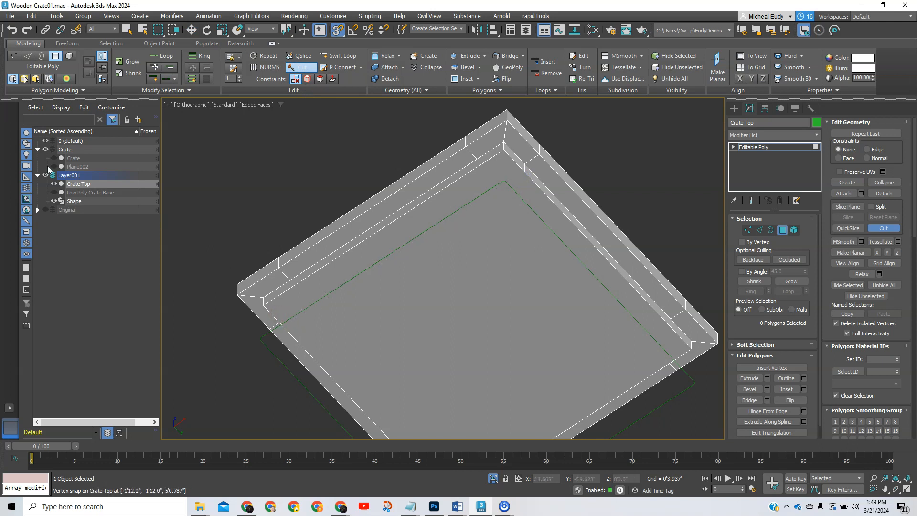
click(54, 202)
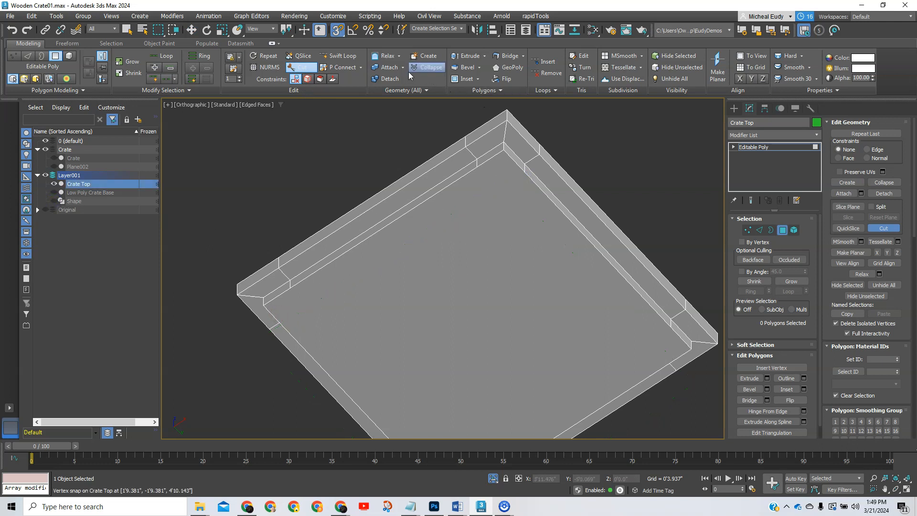
Cut the first two edges across Crate Top's extruded underside, snapping to the opposite vertices near its corners
click(525, 165)
scroll(289, 306, up, 3)
scroll(285, 317, up, 2)
middle_drag(288, 320, 426, 297)
click(352, 271)
right_click(352, 271)
click(438, 294)
scroll(304, 322, down, 4)
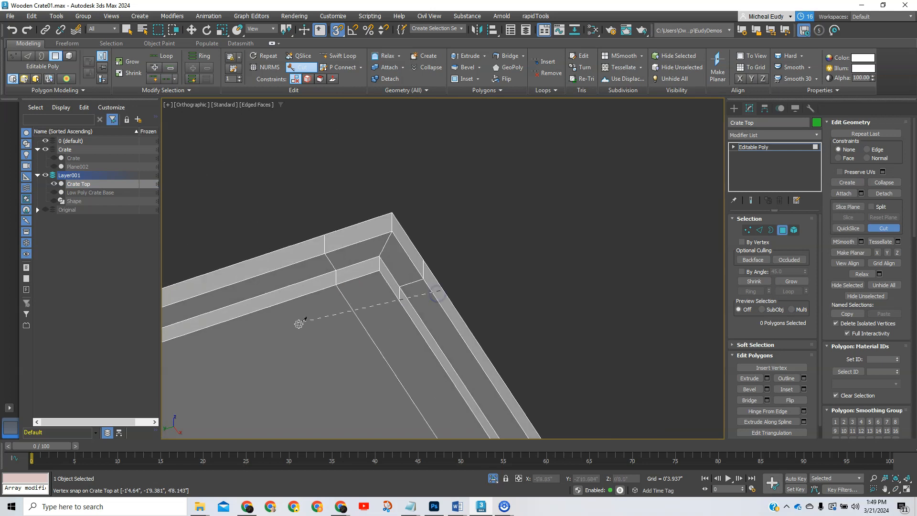
middle_drag(234, 360, 522, 239)
scroll(379, 278, up, 4)
scroll(380, 270, up, 3)
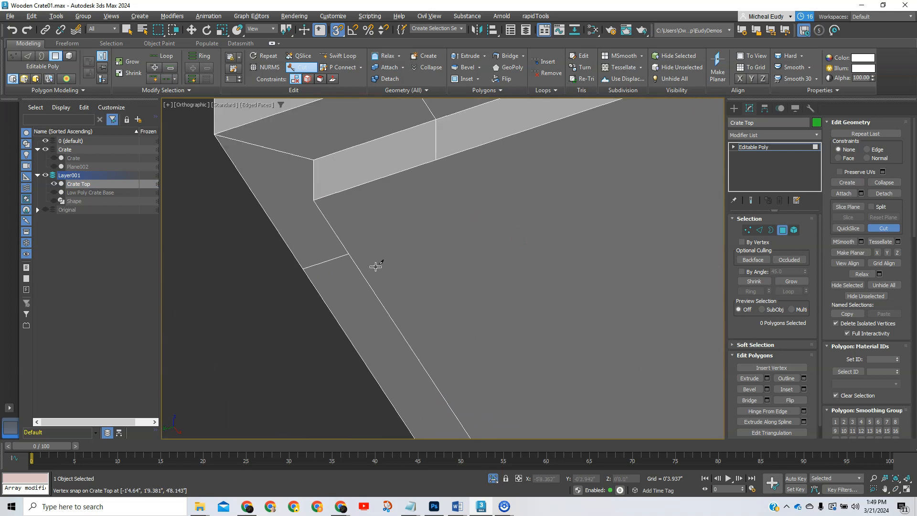
alt+middle_drag(378, 266, 449, 269)
click(350, 266)
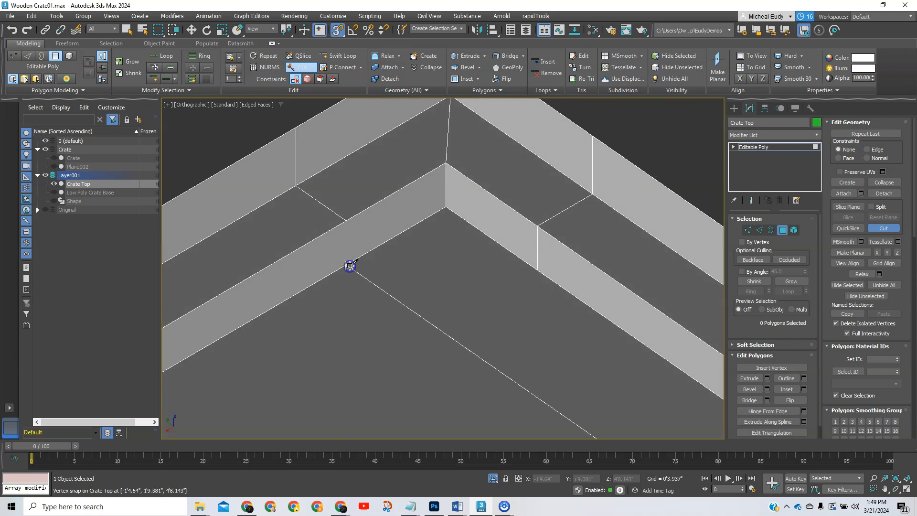
Cut the remaining two edges across Crate Top's underside between the corner vertices, then leave Cut and Polygon level
click(539, 271)
scroll(290, 336, down, 2)
middle_drag(272, 351, 494, 244)
middle_drag(393, 322, 547, 227)
mouse_move(274, 351)
middle_down()
mouse_move(511, 252)
mouse_move(580, 246)
middle_up()
scroll(621, 251, up, 2)
mouse_move(520, 301)
middle_down()
mouse_move(391, 306)
mouse_move(452, 288)
mouse_move(482, 303)
middle_up()
click(297, 304)
click(483, 294)
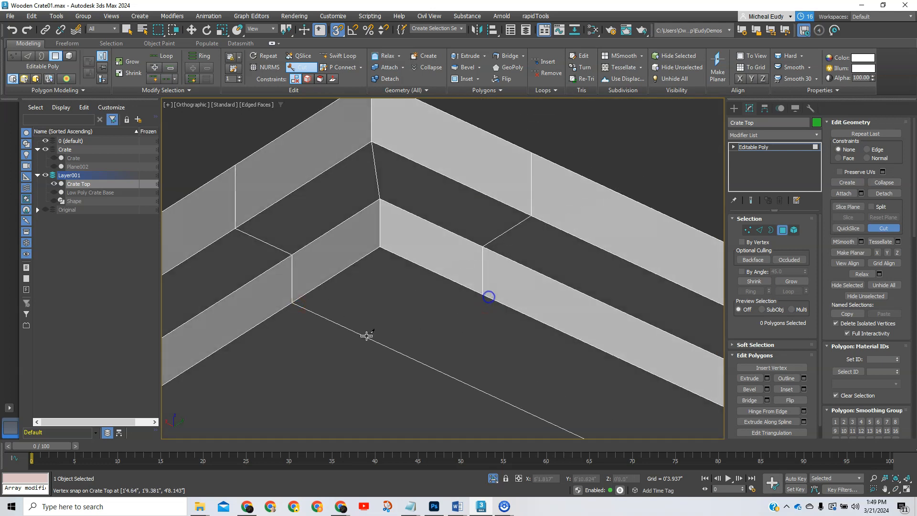
middle_drag(273, 399, 424, 273)
scroll(336, 334, down, 4)
middle_drag(324, 344, 496, 225)
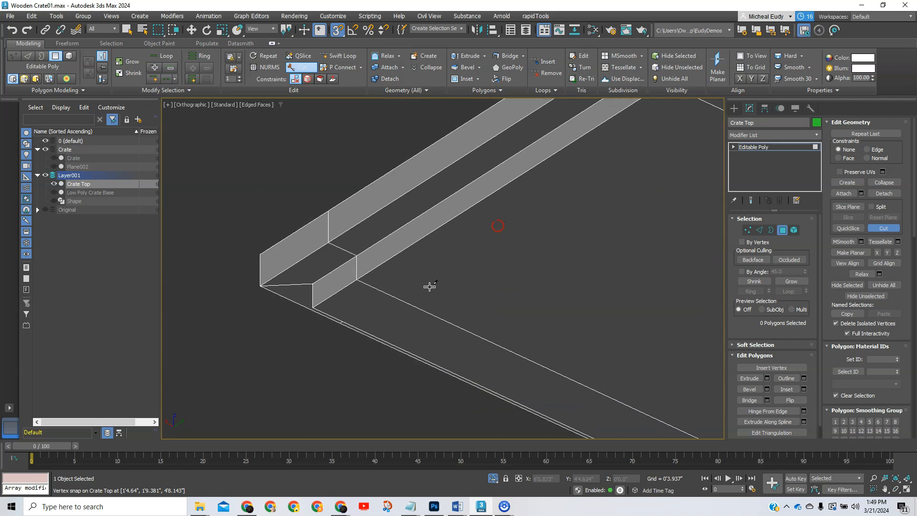
scroll(428, 285, up, 2)
scroll(339, 313, up, 2)
alt+middle_drag(329, 313, 437, 346)
click(277, 273)
scroll(317, 299, down, 6)
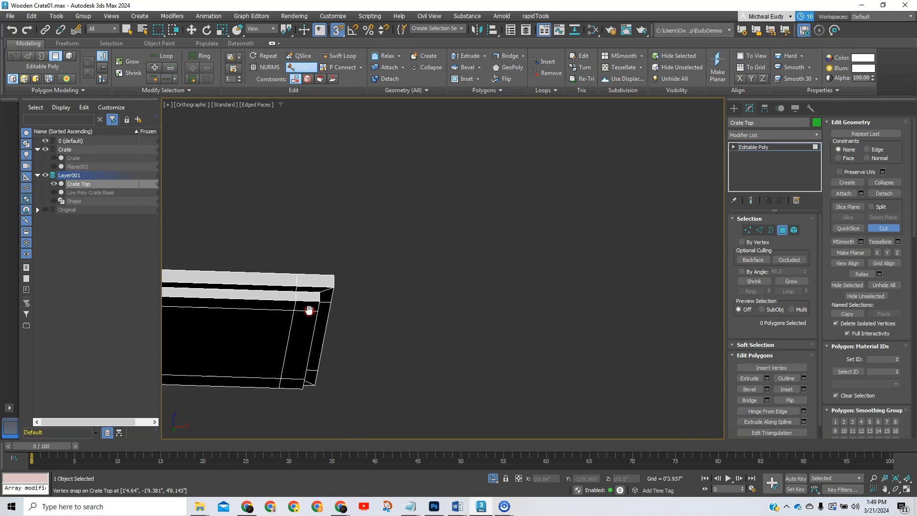
alt+middle_drag(270, 314, 233, 344)
middle_drag(322, 287, 483, 304)
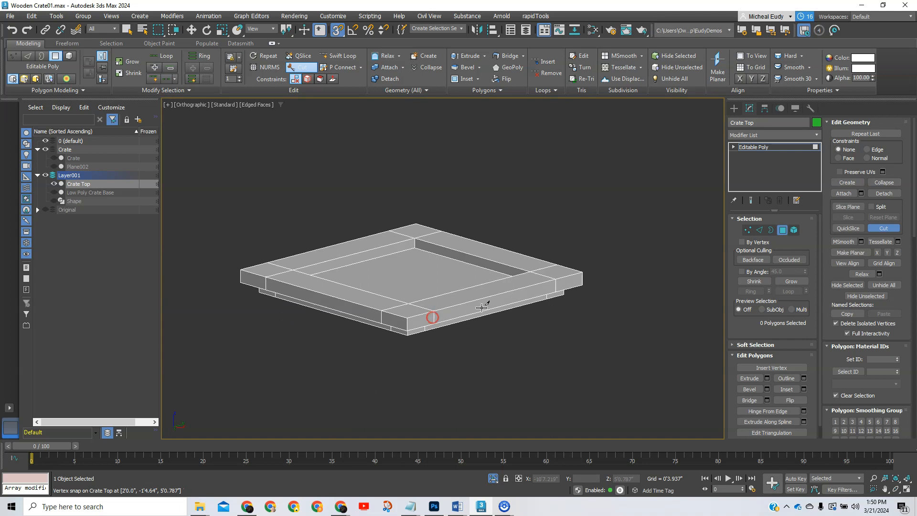
click(870, 228)
click(782, 230)
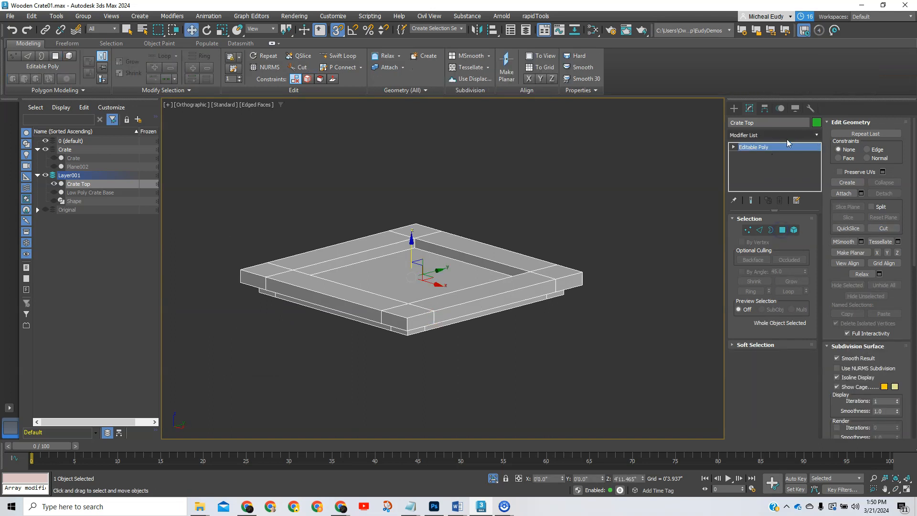
Add a Chamfer modifier to Crate Top and set its Segments to 0
click(816, 136)
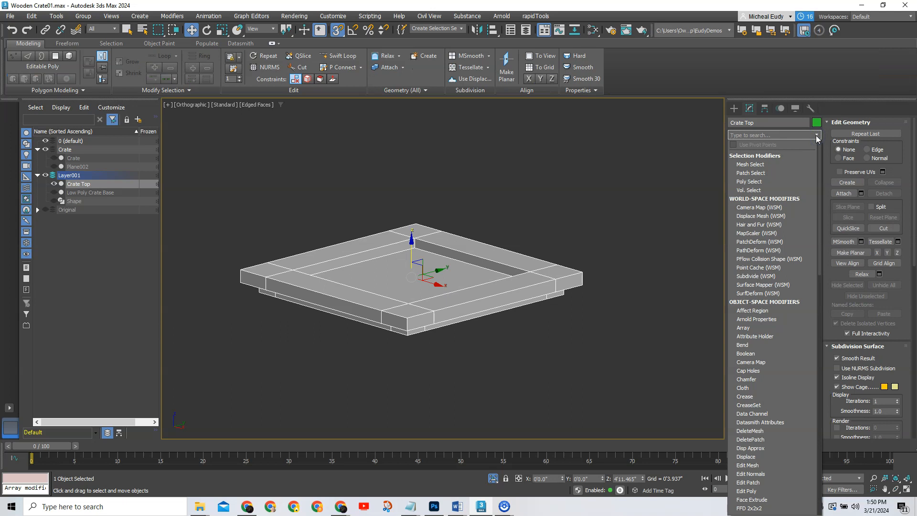
text(c)
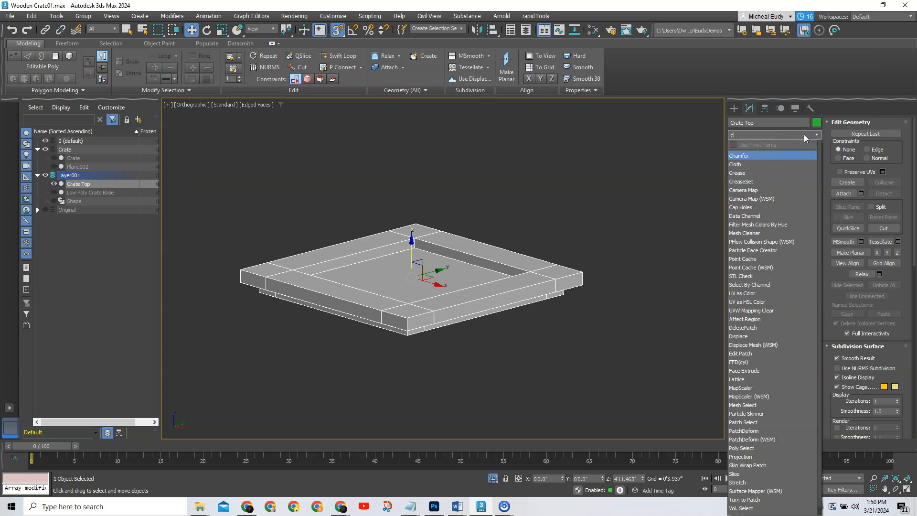
click(739, 158)
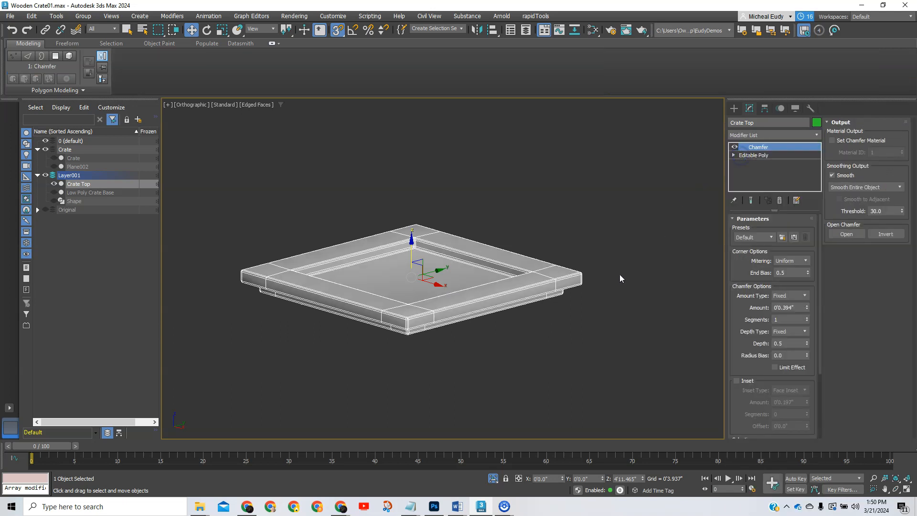
click(806, 321)
scroll(476, 268, up, 6)
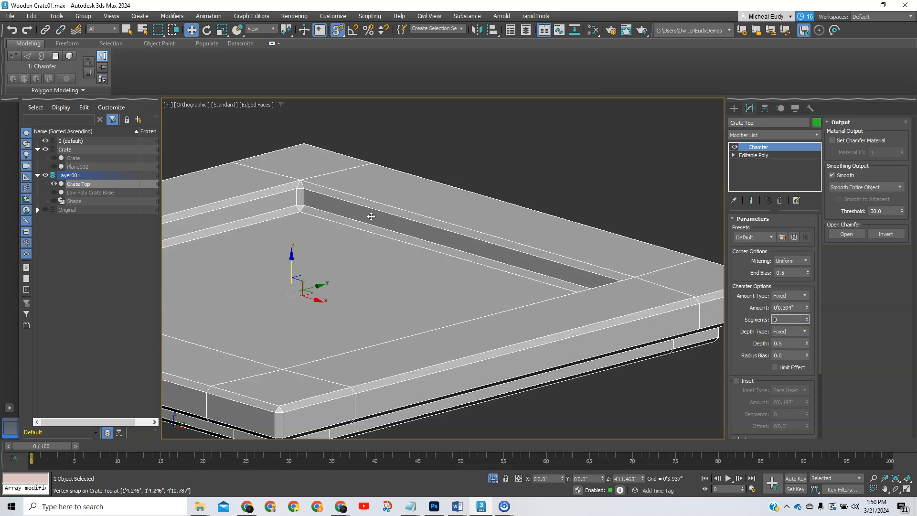
scroll(476, 251, down, 6)
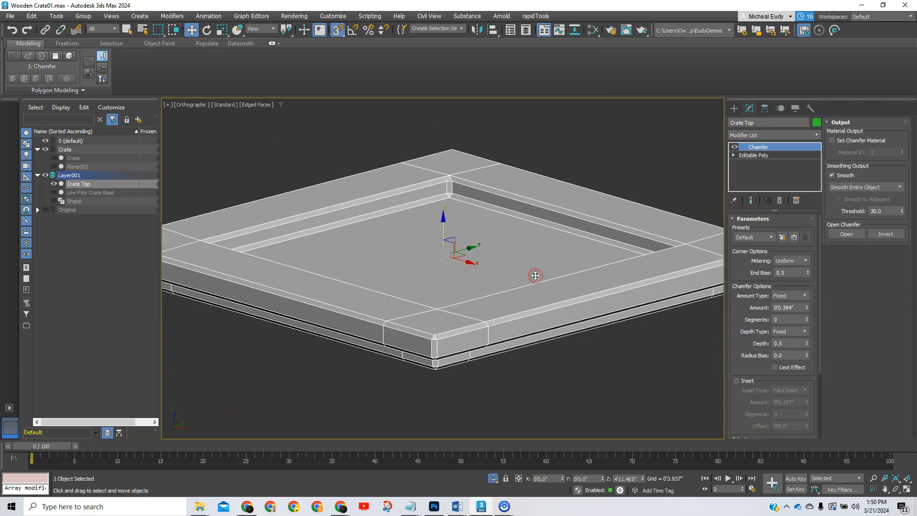
Limit the Chamfer by selecting all Editable Poly polygons except Crate Top's recessed panel and its side walls
click(753, 156)
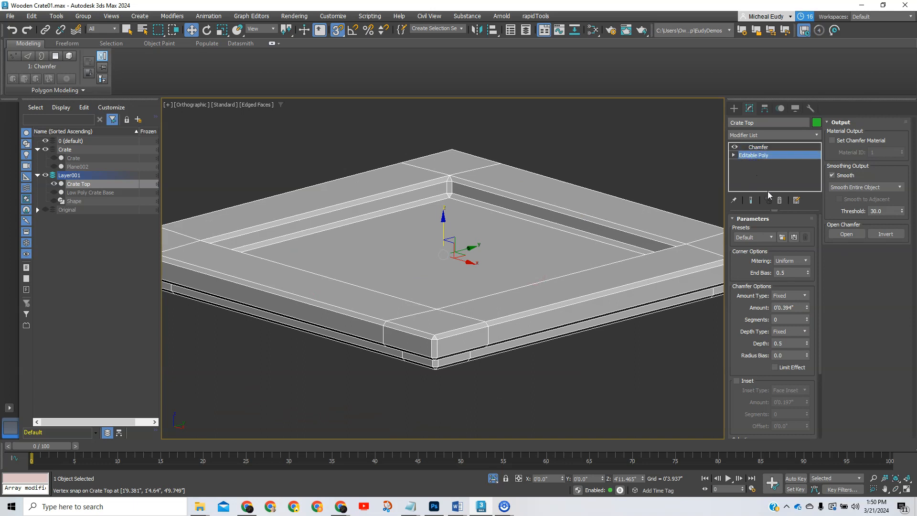
click(498, 226)
click(781, 283)
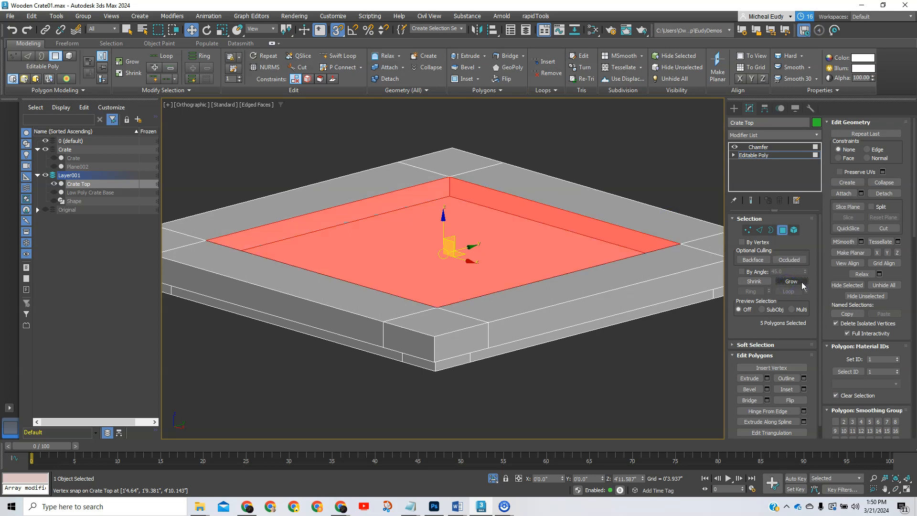
key(ctrl+i)
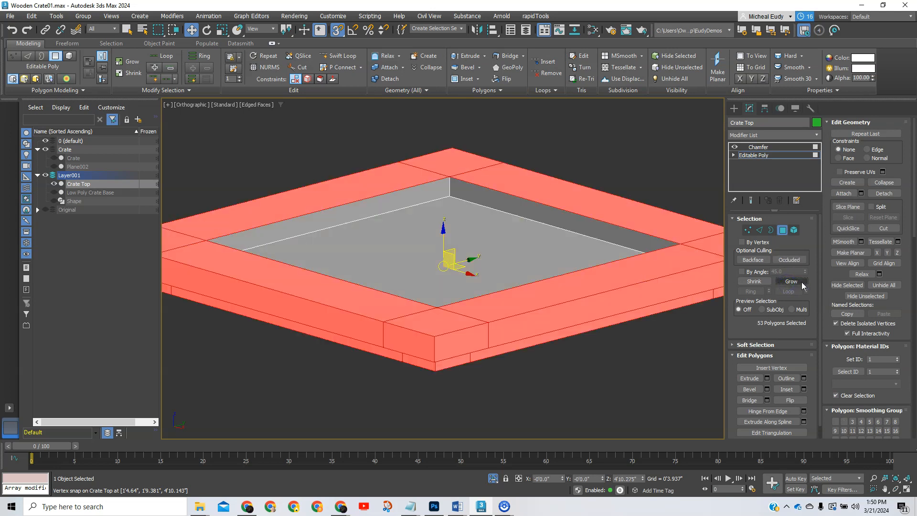
click(769, 147)
alt+middle_drag(554, 301, 514, 301)
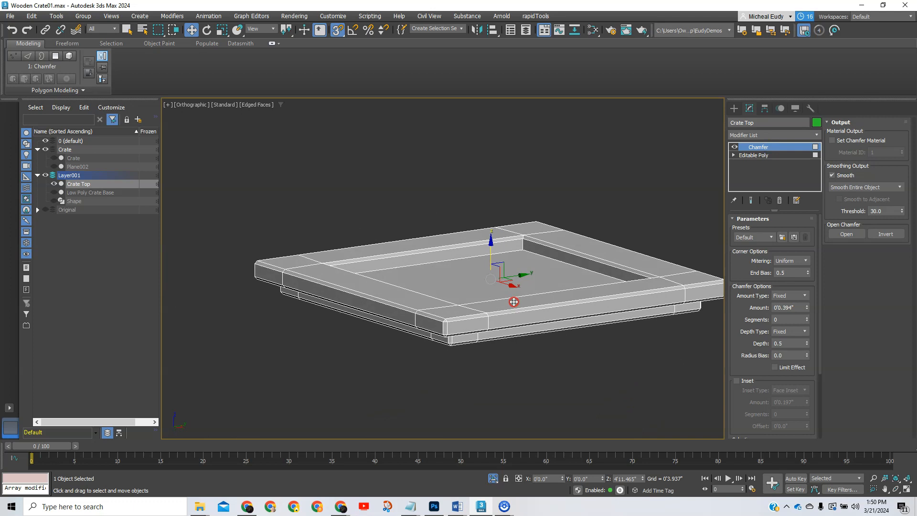
Unhide Low Poly Crate Base and frame it together with Crate Top in the Front view
click(54, 192)
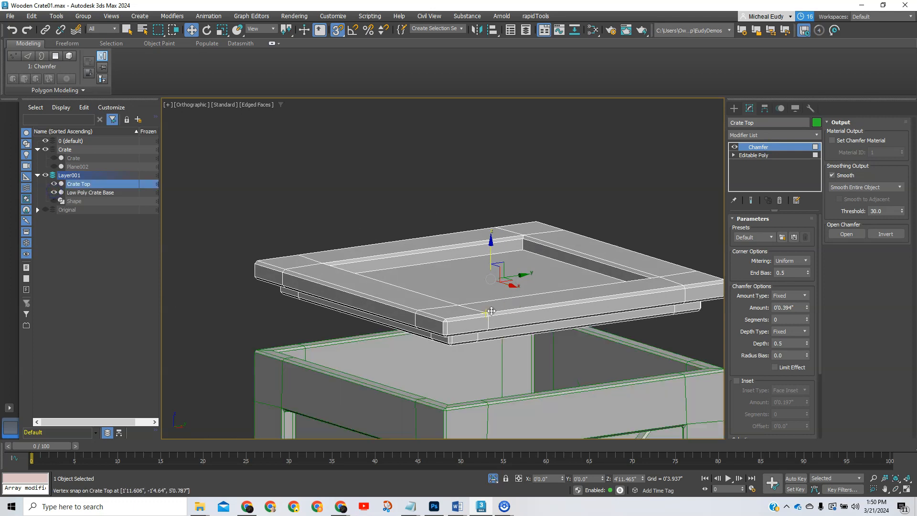
scroll(456, 275, down, 3)
key(f)
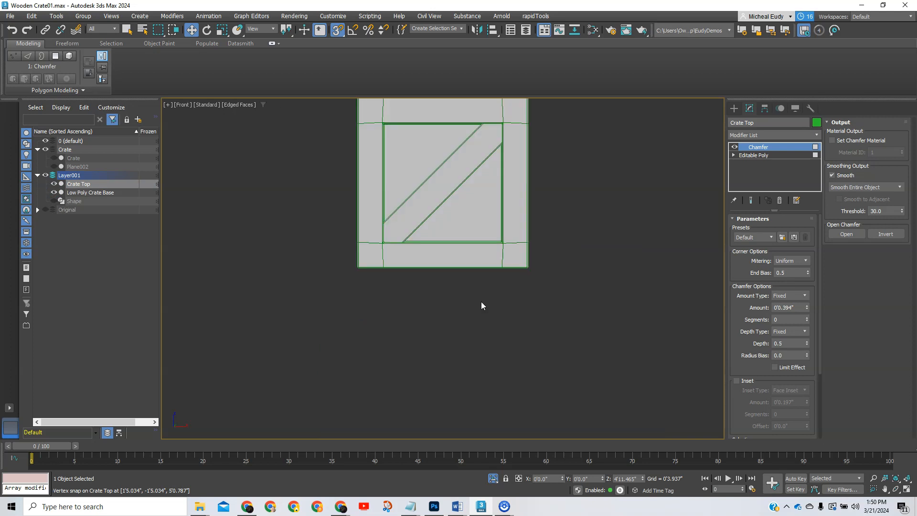
middle_drag(477, 231, 483, 393)
scroll(424, 230, up, 4)
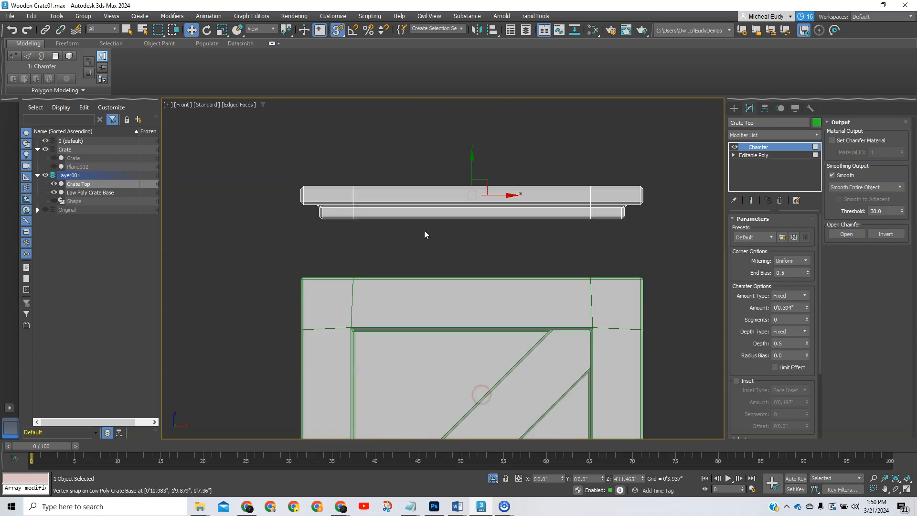
scroll(430, 247, down, 2)
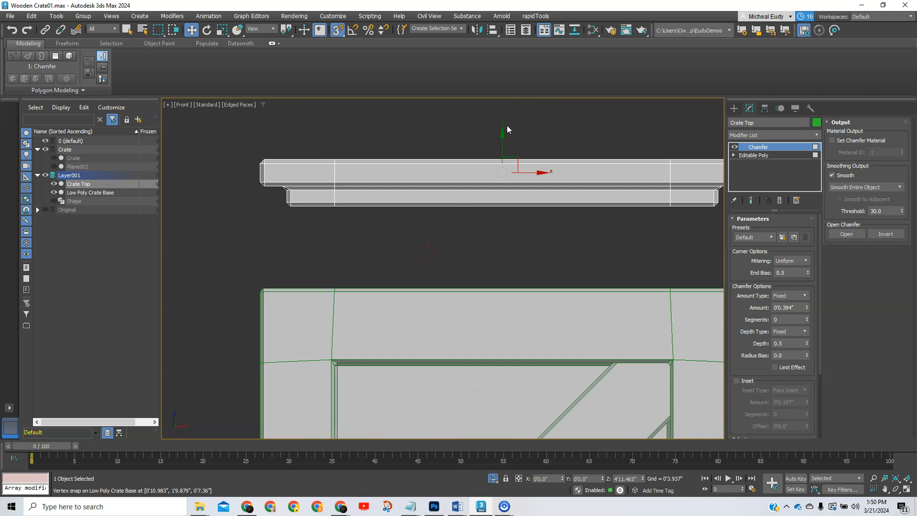
Turn off snapping and lower Crate Top vertically to about Z 4'1.73", with its underside inside the crate's rim
drag(502, 133, 501, 166)
click(336, 30)
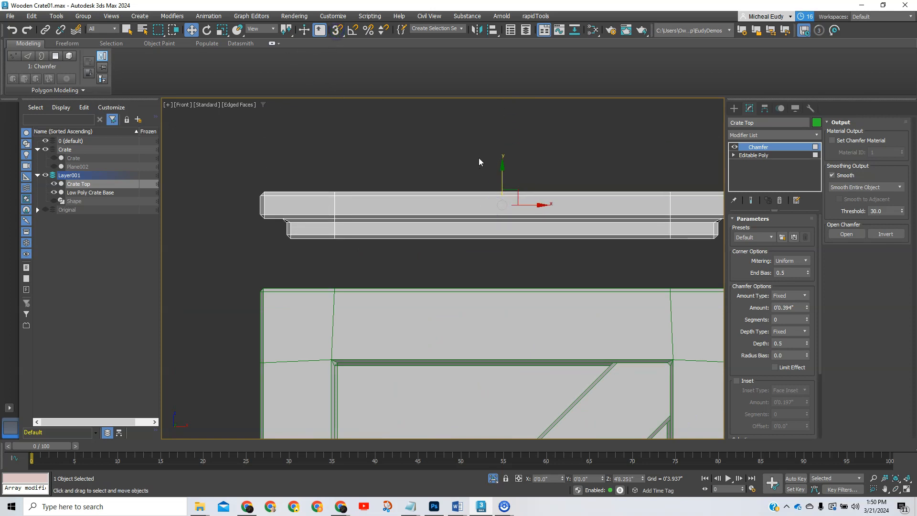
drag(502, 173, 497, 233)
scroll(457, 256, up, 5)
middle_drag(395, 270, 402, 202)
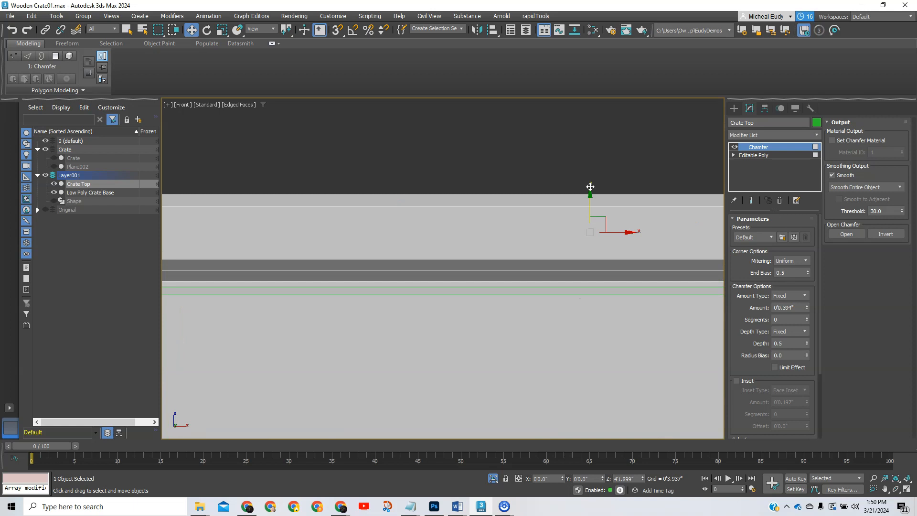
mouse_move(590, 193)
mouse_down()
mouse_move(592, 178)
mouse_move(589, 197)
mouse_up()
Fine-tune Crate Top's height to about Z 4'1.253", just above the crate's rim
scroll(505, 223, down, 5)
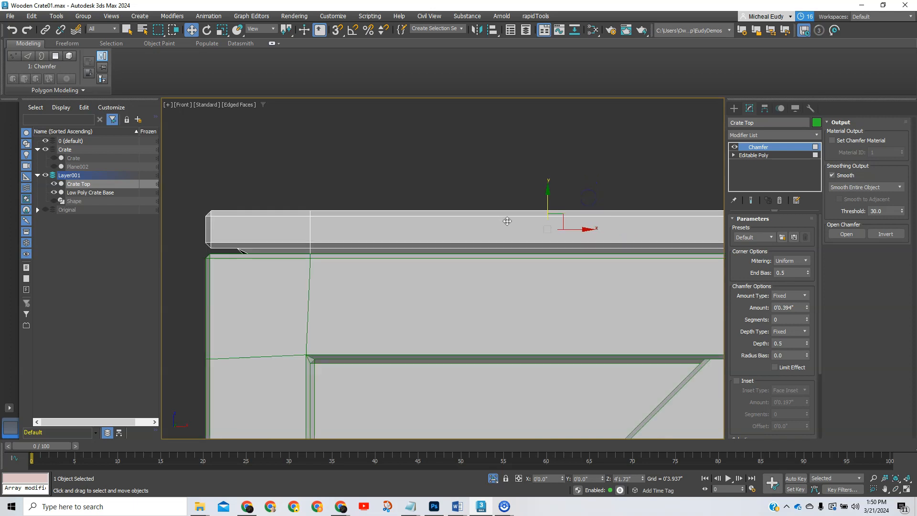
scroll(502, 210, up, 4)
scroll(503, 206, up, 2)
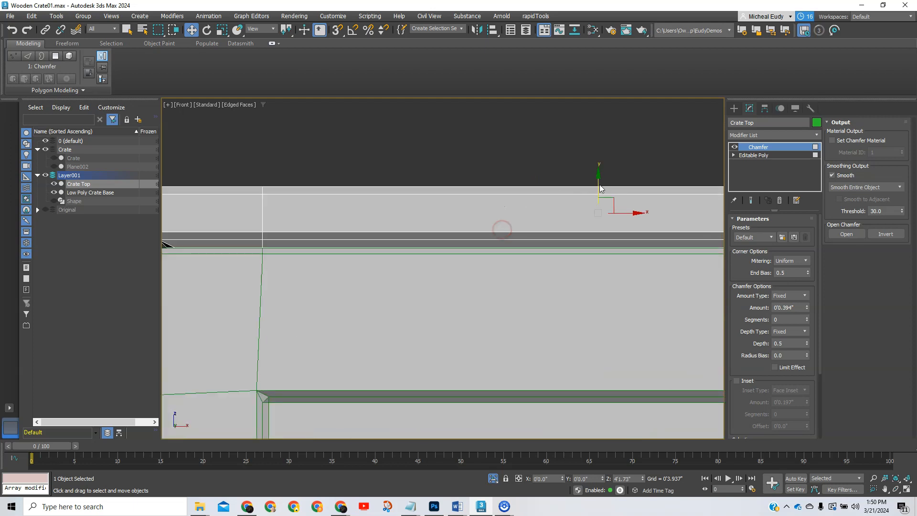
drag(598, 181, 598, 193)
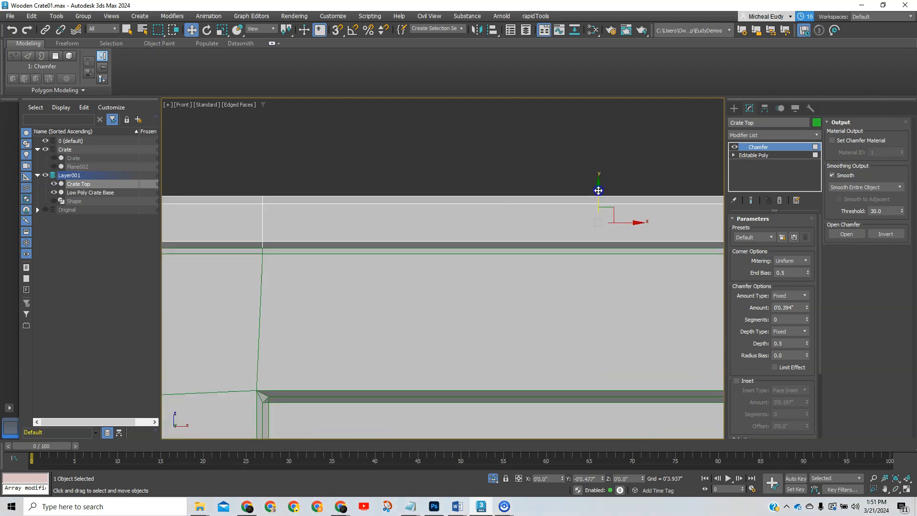
scroll(410, 234, down, 4)
scroll(381, 196, down, 2)
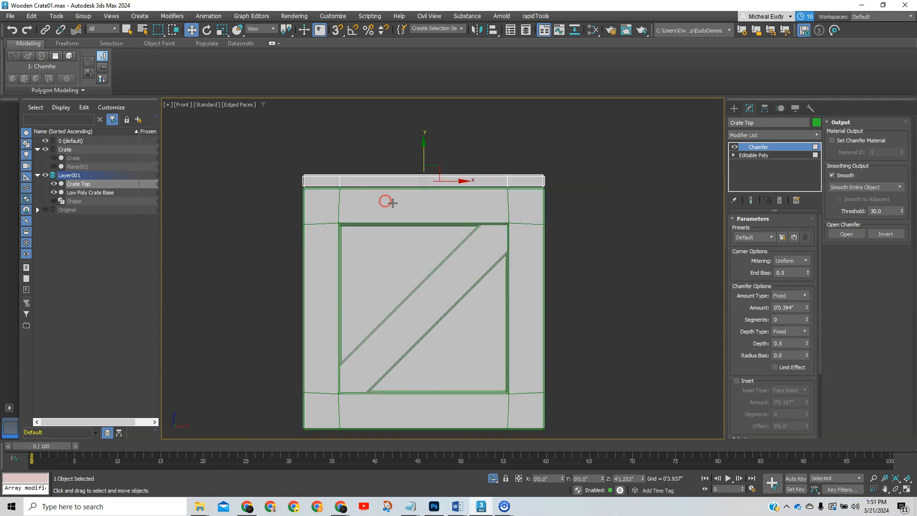
Try to mirror Crate Top as a copy about the Z axis in the Front view
middle_drag(420, 206, 377, 195)
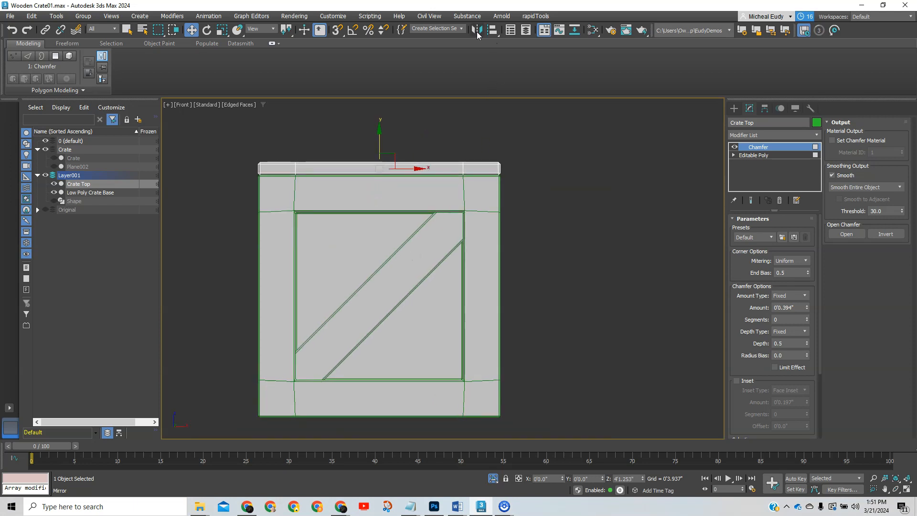
click(476, 30)
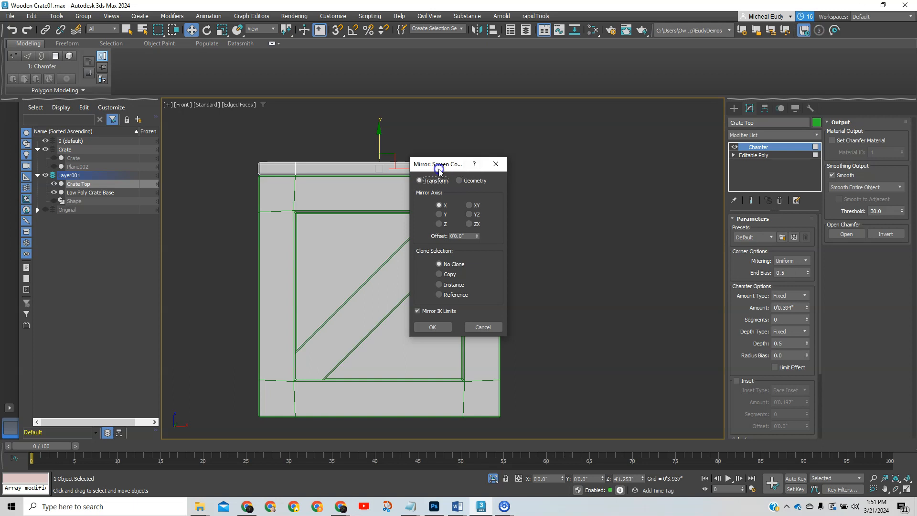
drag(436, 165, 566, 161)
click(570, 271)
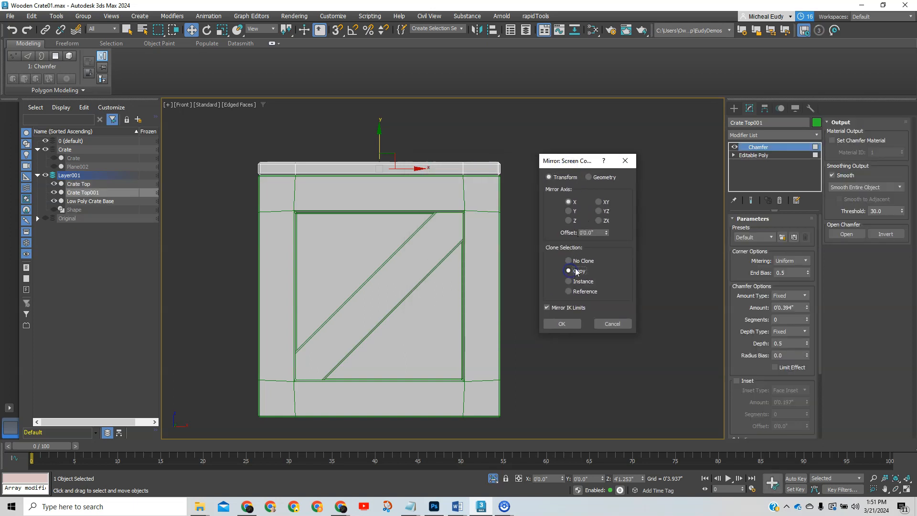
click(568, 220)
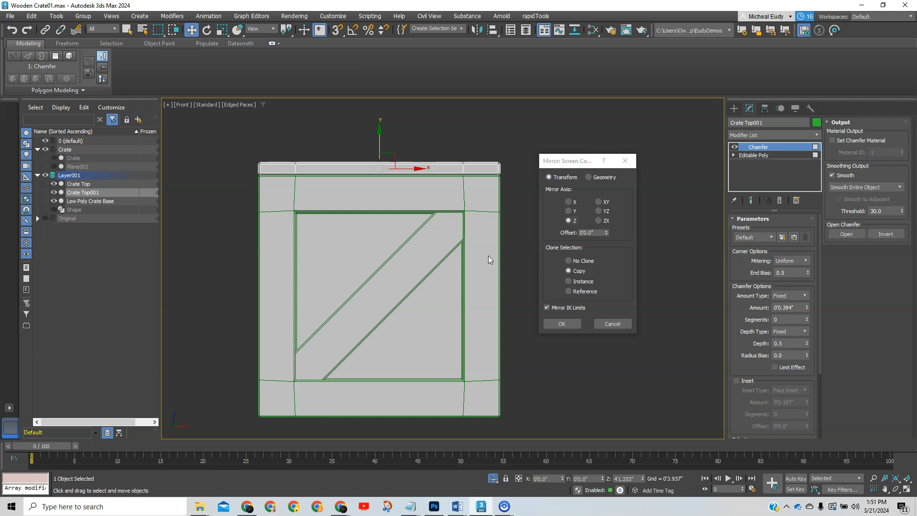
click(557, 324)
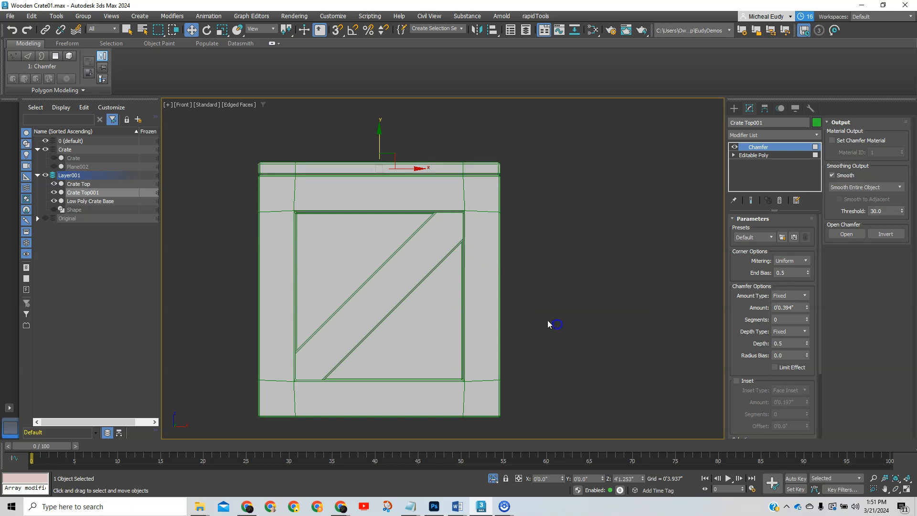
Move the mirrored lid copy down below the crate's base, inspect its orientation, and delete it
alt+middle_drag(389, 263, 424, 262)
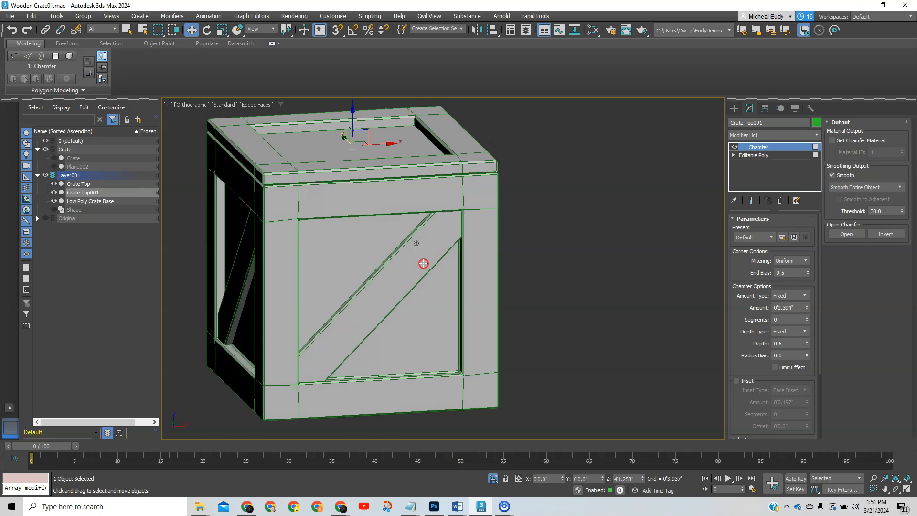
drag(334, 134, 331, 374)
middle_drag(331, 374, 411, 263)
scroll(370, 241, up, 1)
scroll(375, 269, down, 1)
scroll(375, 271, up, 2)
scroll(374, 270, down, 1)
scroll(411, 263, down, 3)
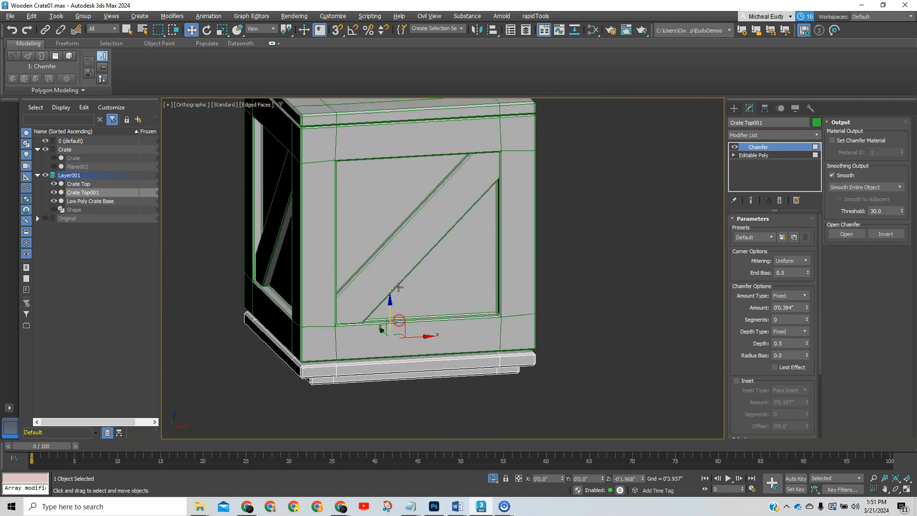
click(482, 410)
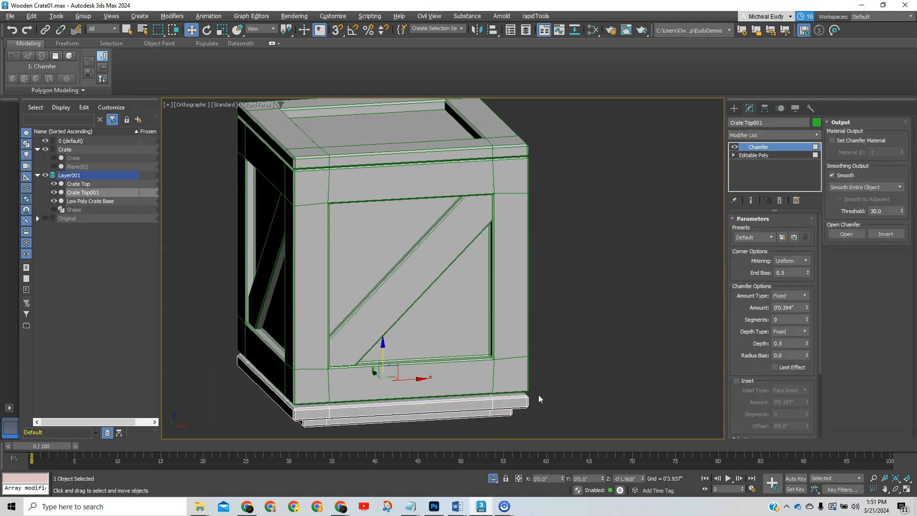
key(Delete)
Isolate Crate Top and mirror it as a copy about the world Z axis, with a negative offset placing the copy well below it
click(365, 157)
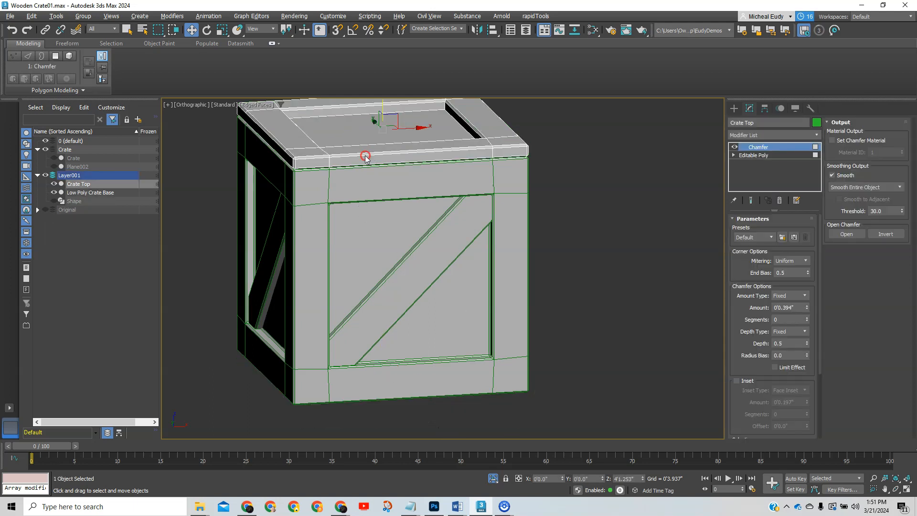
right_click(366, 157)
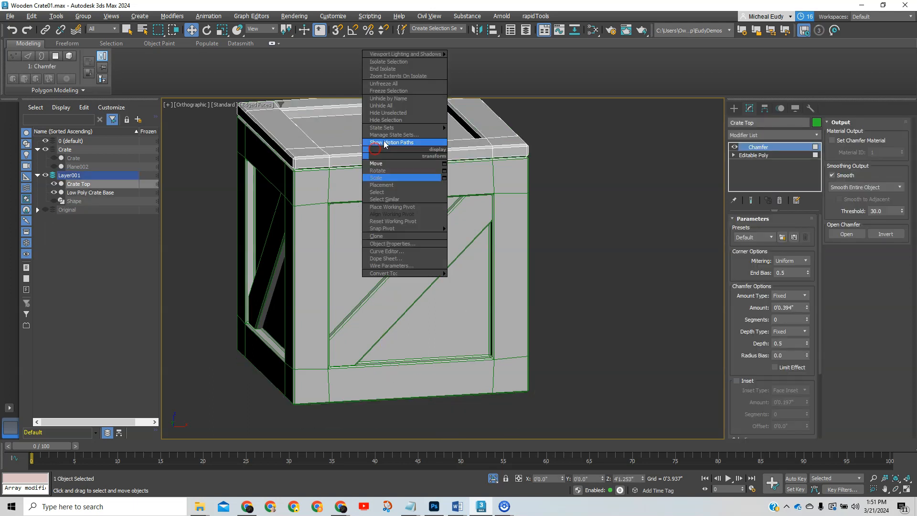
click(389, 62)
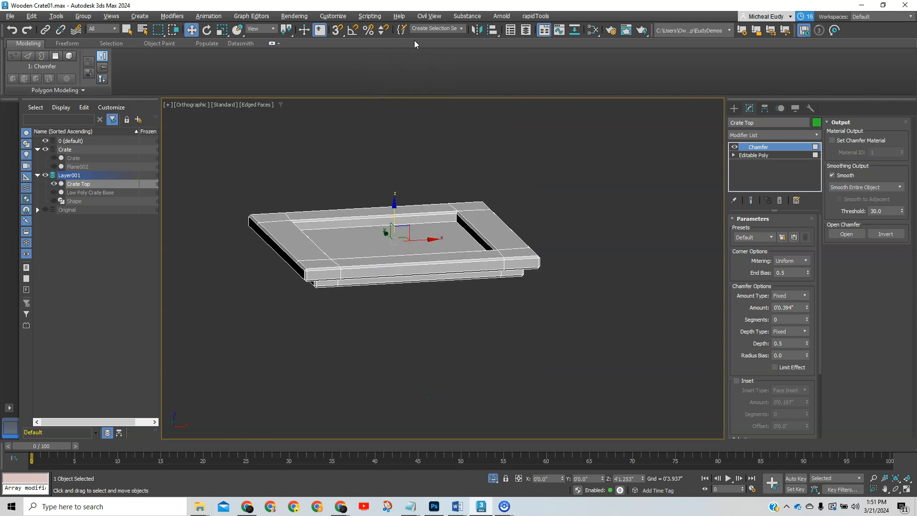
click(476, 30)
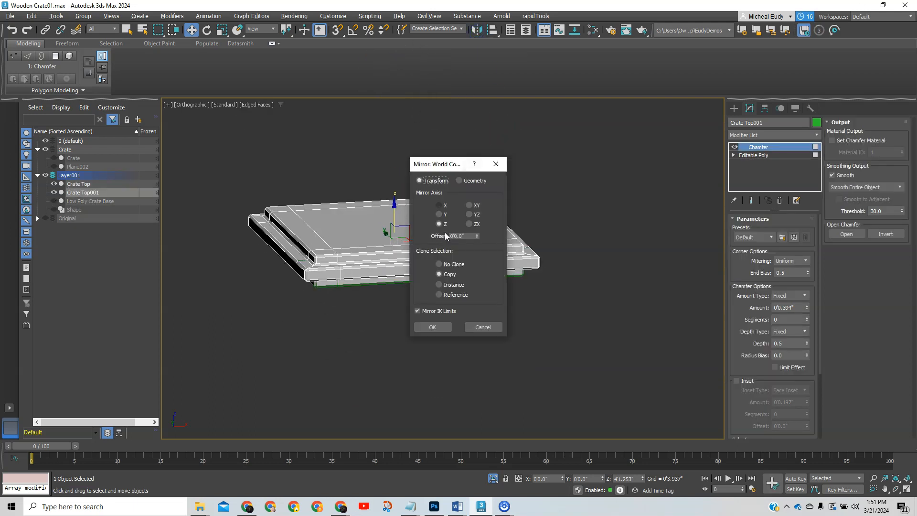
drag(441, 165, 588, 161)
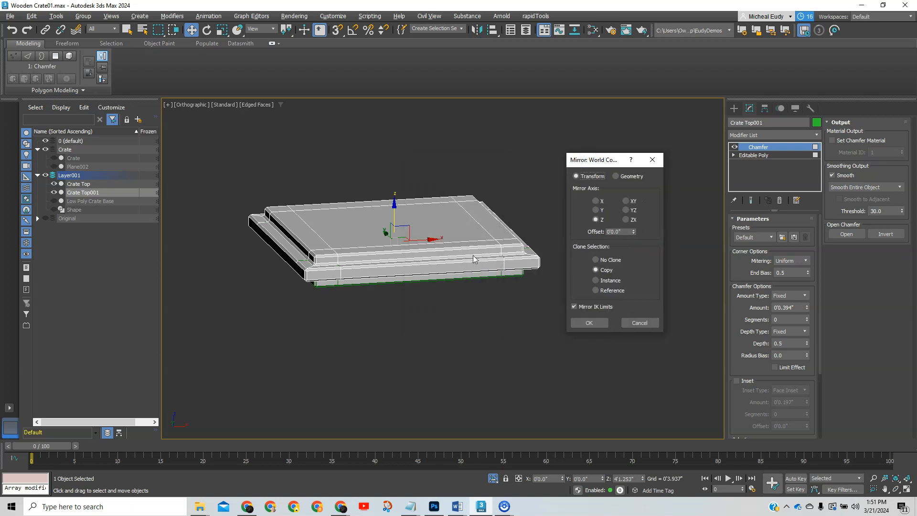
drag(633, 233, 614, 385)
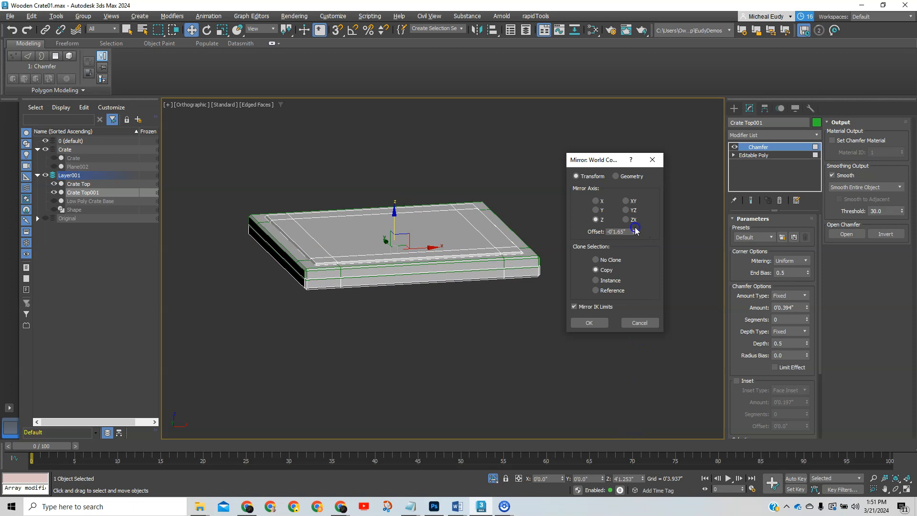
drag(633, 232, 635, 330)
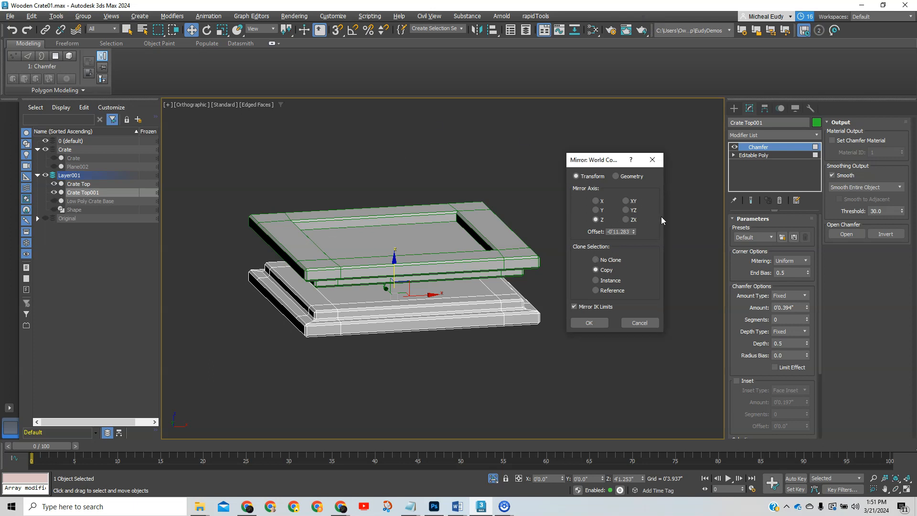
drag(636, 233, 639, 418)
click(596, 324)
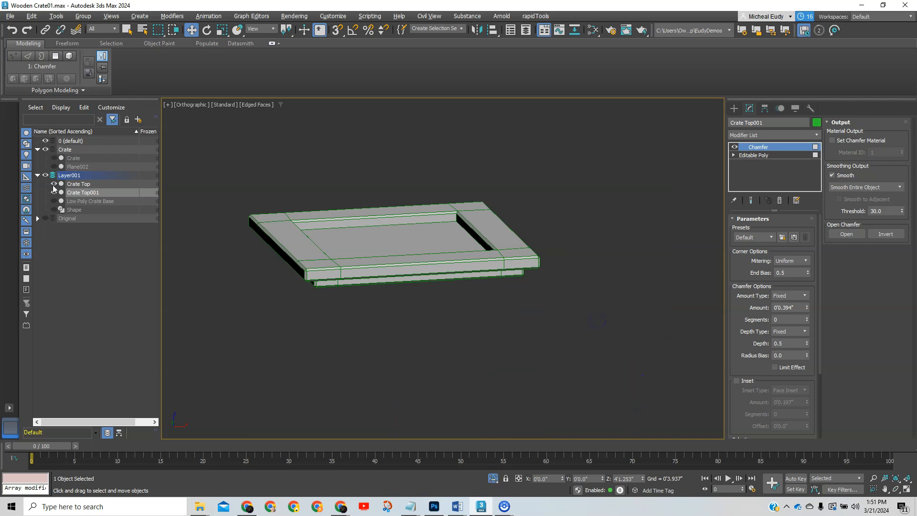
Unhide Low Poly Crate Base and raise the mirrored Crate Top001 against the crate's underside, to about Z -0'1.333"
click(54, 200)
scroll(420, 287, down, 1)
middle_drag(420, 287, 408, 201)
scroll(409, 202, up, 1)
key(f)
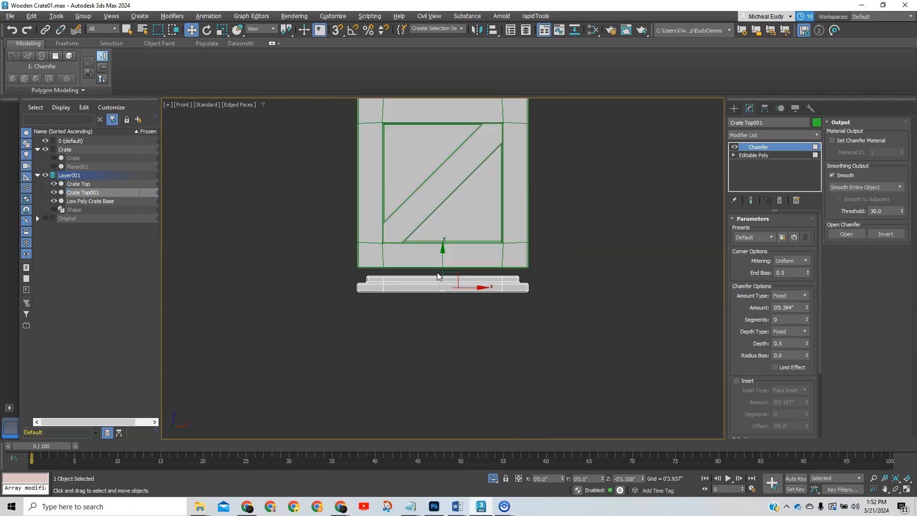
scroll(431, 283, up, 5)
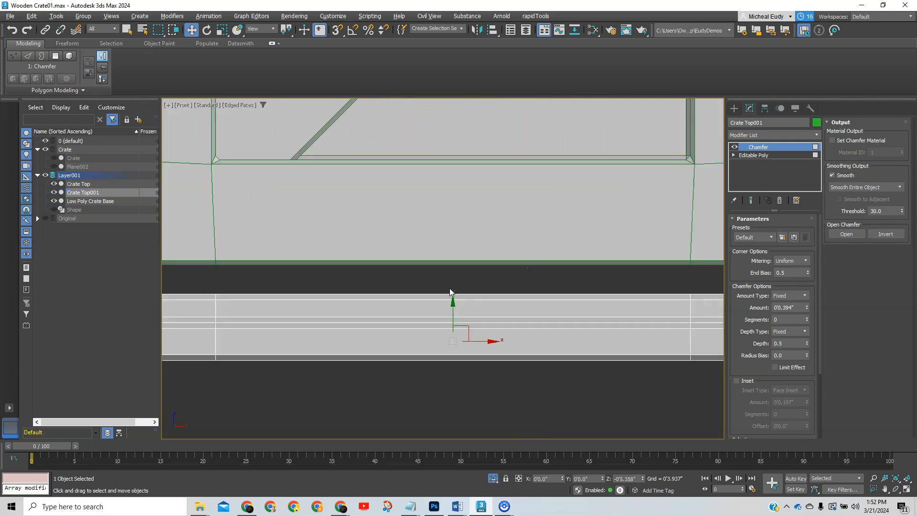
drag(451, 311, 469, 254)
scroll(395, 228, down, 3)
middle_drag(394, 228, 448, 287)
scroll(410, 256, down, 2)
scroll(451, 260, down, 2)
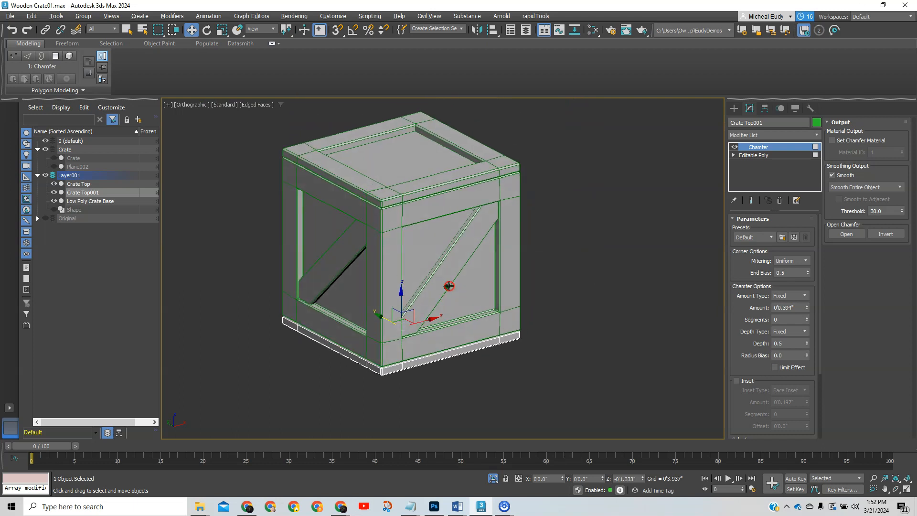
Clear the selection and switch to a Perspective view framing the whole assembled crate
click(569, 265)
click(734, 108)
middle_drag(403, 231, 439, 242)
key(p)
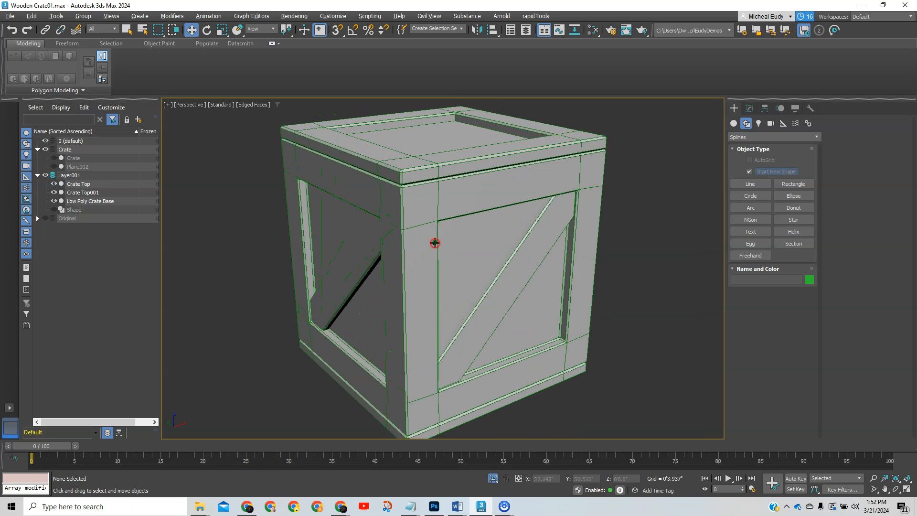
scroll(434, 243, down, 3)
middle_drag(440, 242, 450, 239)
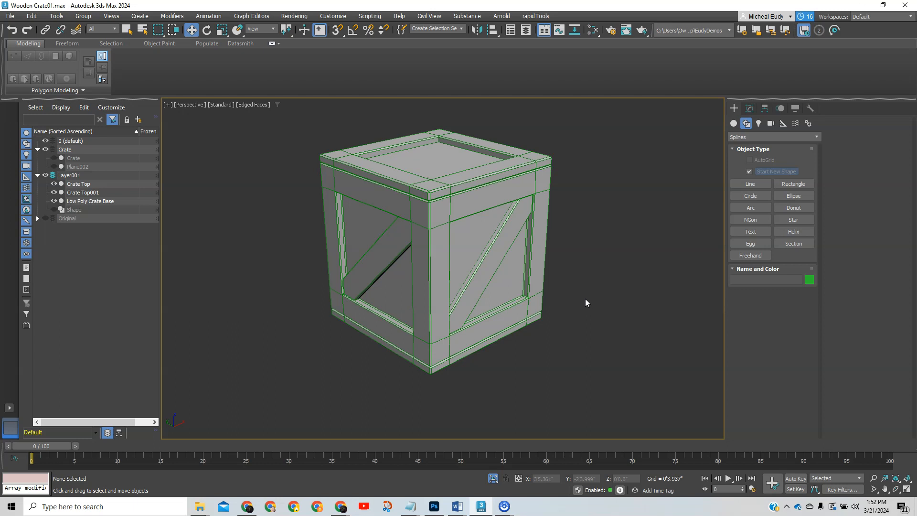
Examine the assembled crate's lid, sides and base up close in the Perspective view
scroll(462, 277, up, 3)
middle_drag(462, 277, 525, 307)
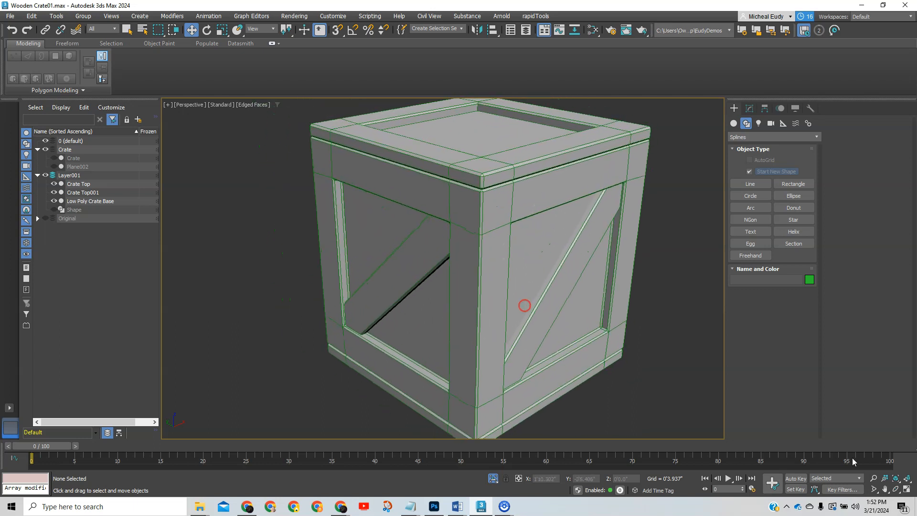
click(876, 477)
drag(505, 277, 474, 279)
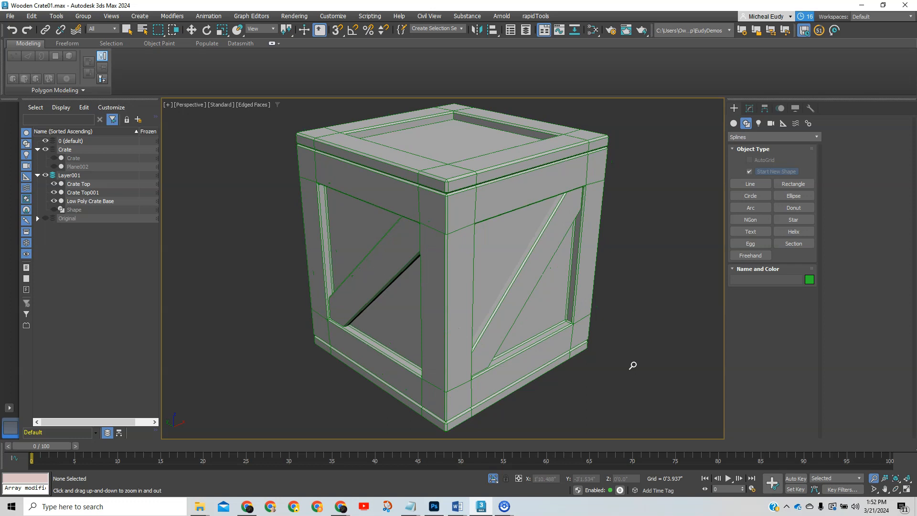
right_click(217, 385)
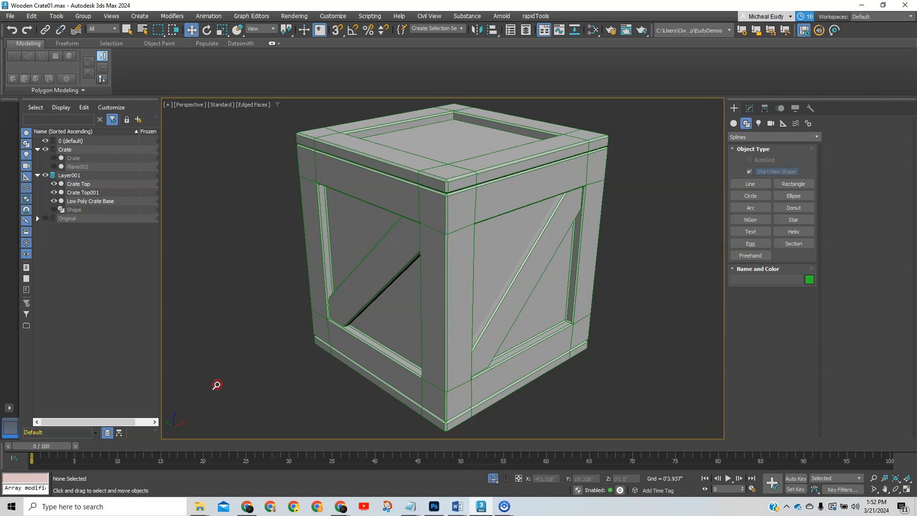
Animate Crate Top lifting off the crate with Auto Key, raising it to about Z 6'7.386" at frame 10
scroll(313, 383, down, 4)
middle_drag(313, 383, 335, 391)
click(434, 277)
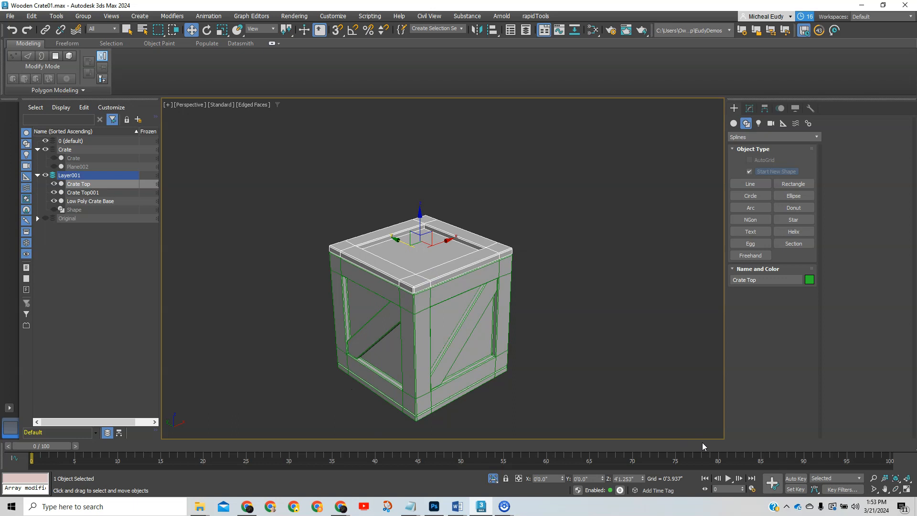
click(794, 479)
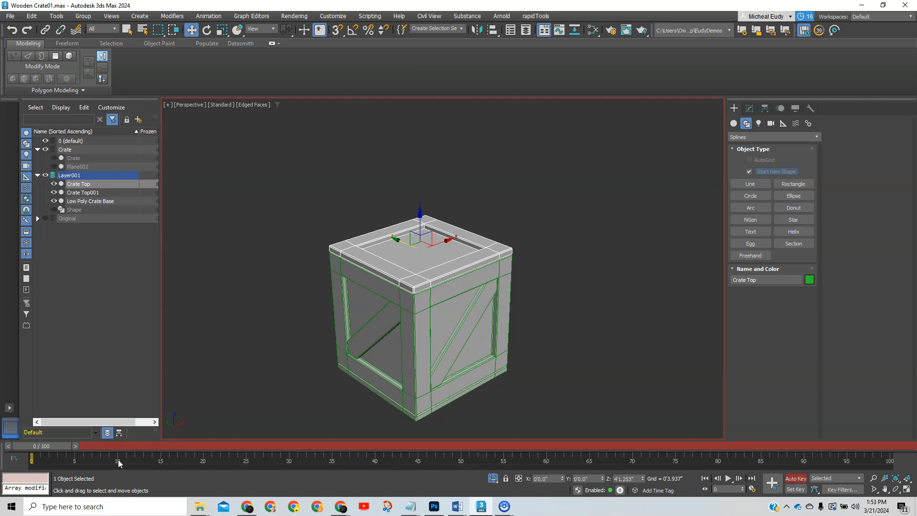
drag(54, 446, 136, 447)
key(w)
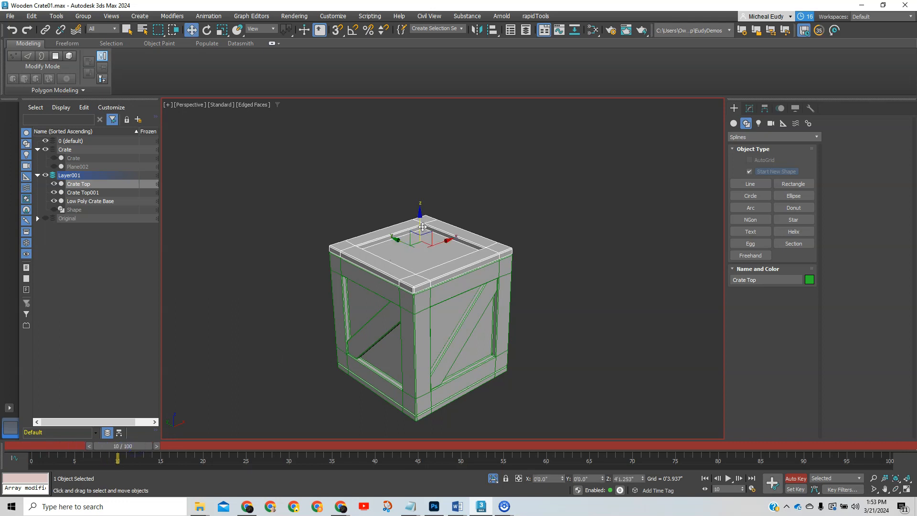
drag(422, 227, 431, 147)
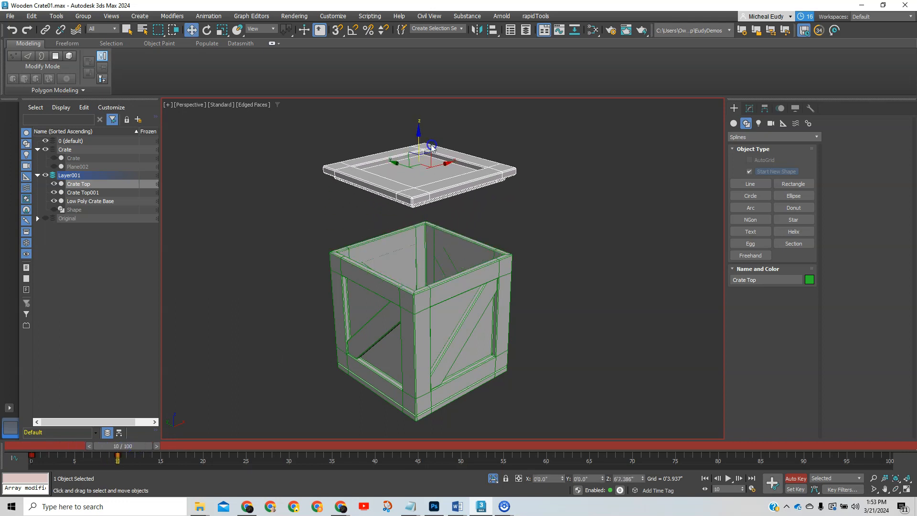
click(796, 478)
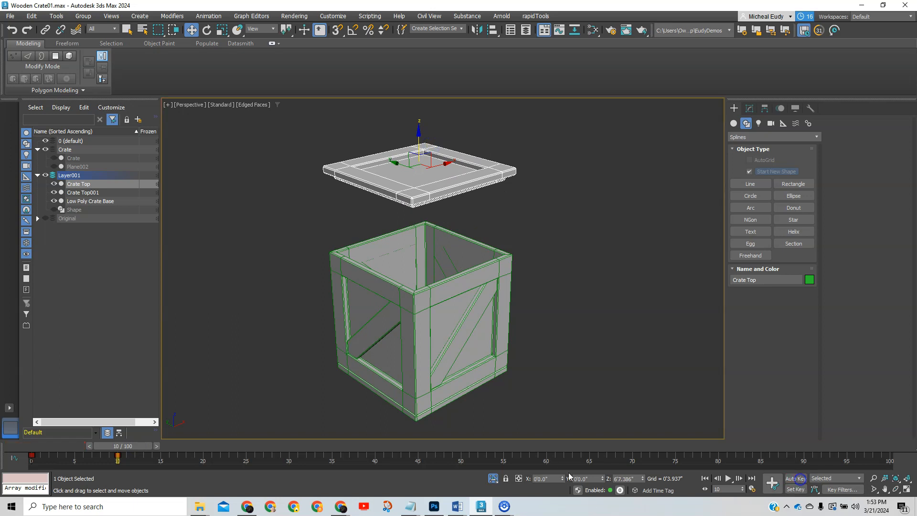
Preview the lid-opening animation by scrubbing the timeline back to frame 0 and forward to frame 10
drag(120, 447, 31, 447)
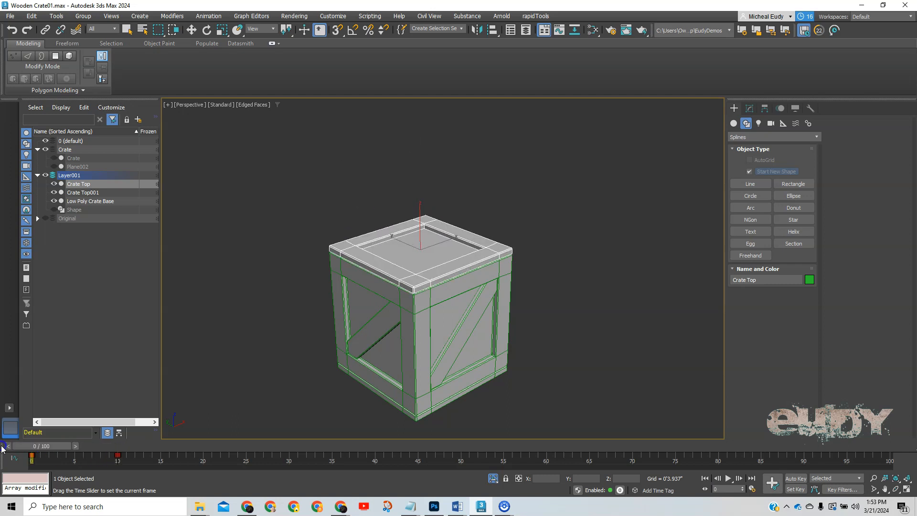
key(w)
scroll(396, 363, up, 6)
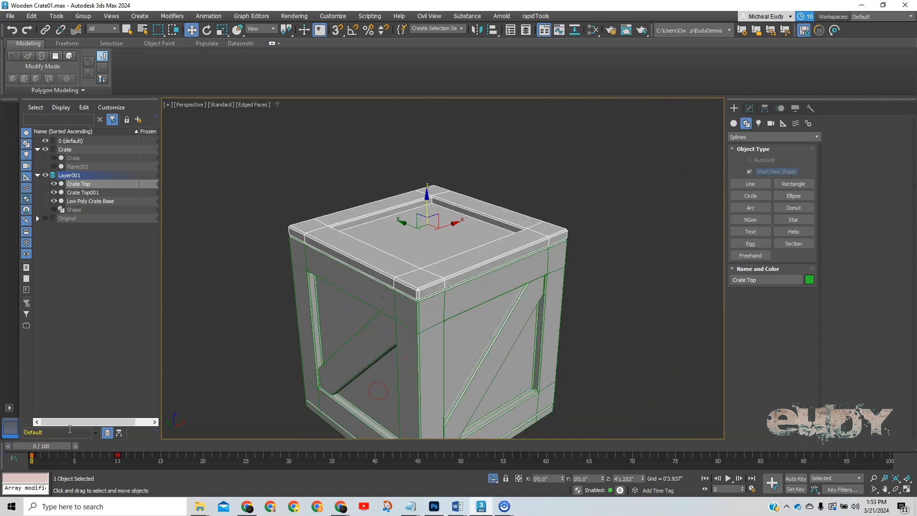
drag(54, 449, 138, 456)
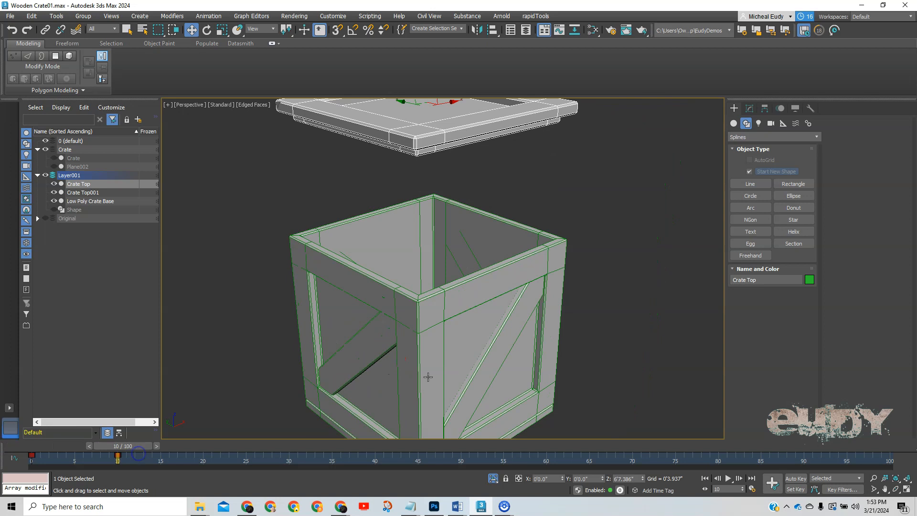
Examine the opened crate's interior and the raised lid up close, finishing with both framed in the Perspective view
scroll(448, 354, up, 5)
middle_drag(455, 306, 491, 397)
scroll(420, 342, down, 4)
middle_drag(415, 335, 439, 301)
scroll(413, 343, down, 4)
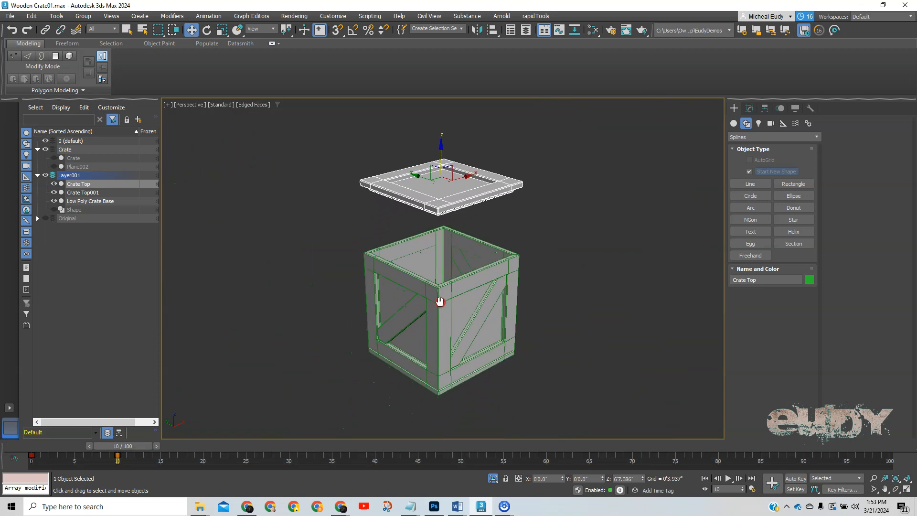
click(874, 478)
drag(470, 271, 475, 317)
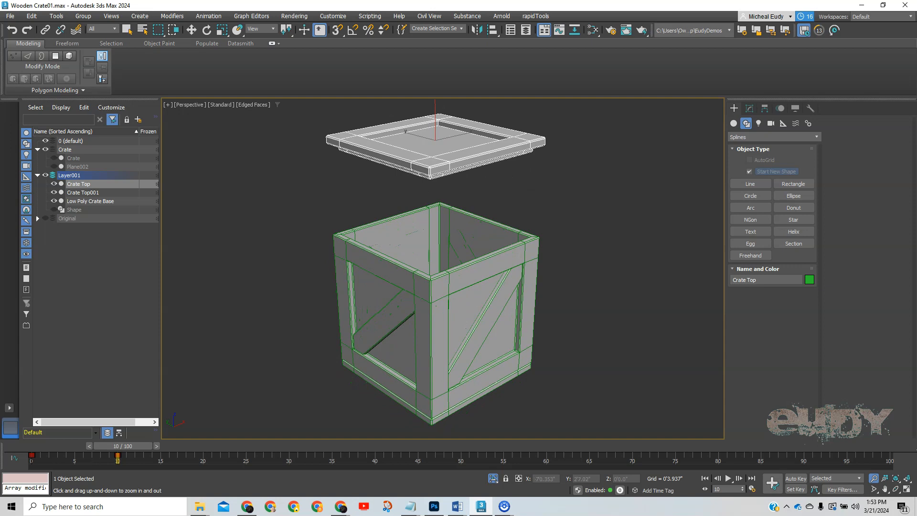